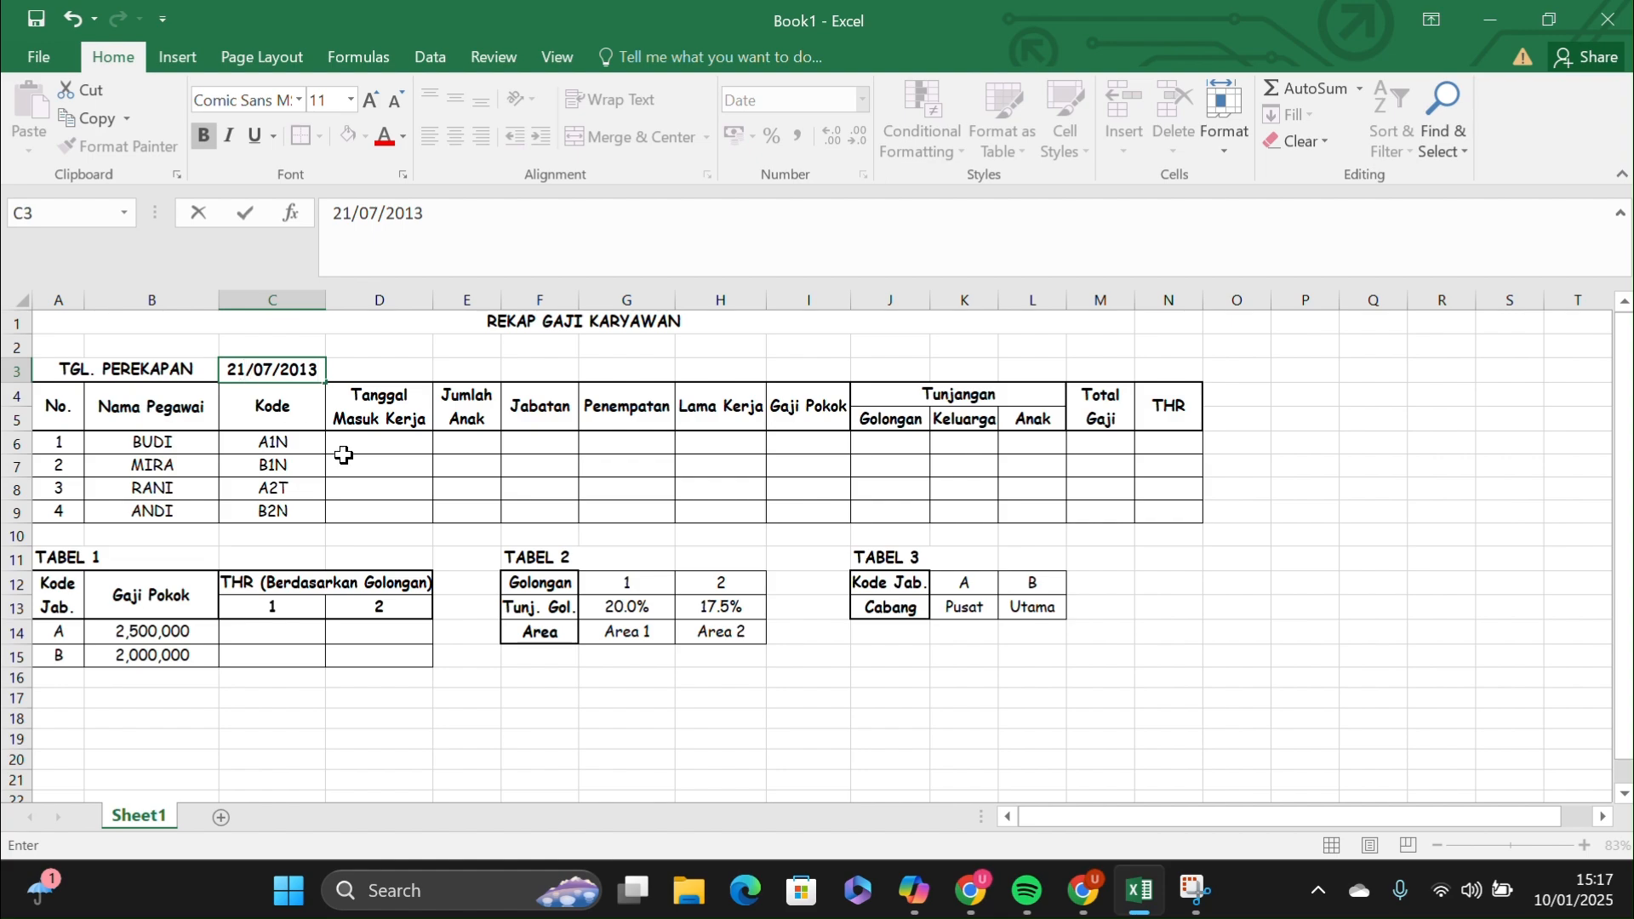
Commit the recap date in cell C3 and apply the custom date format dd mmmm yyyy to it.
{"action": "left_click", "coordinate": [472, 581]}
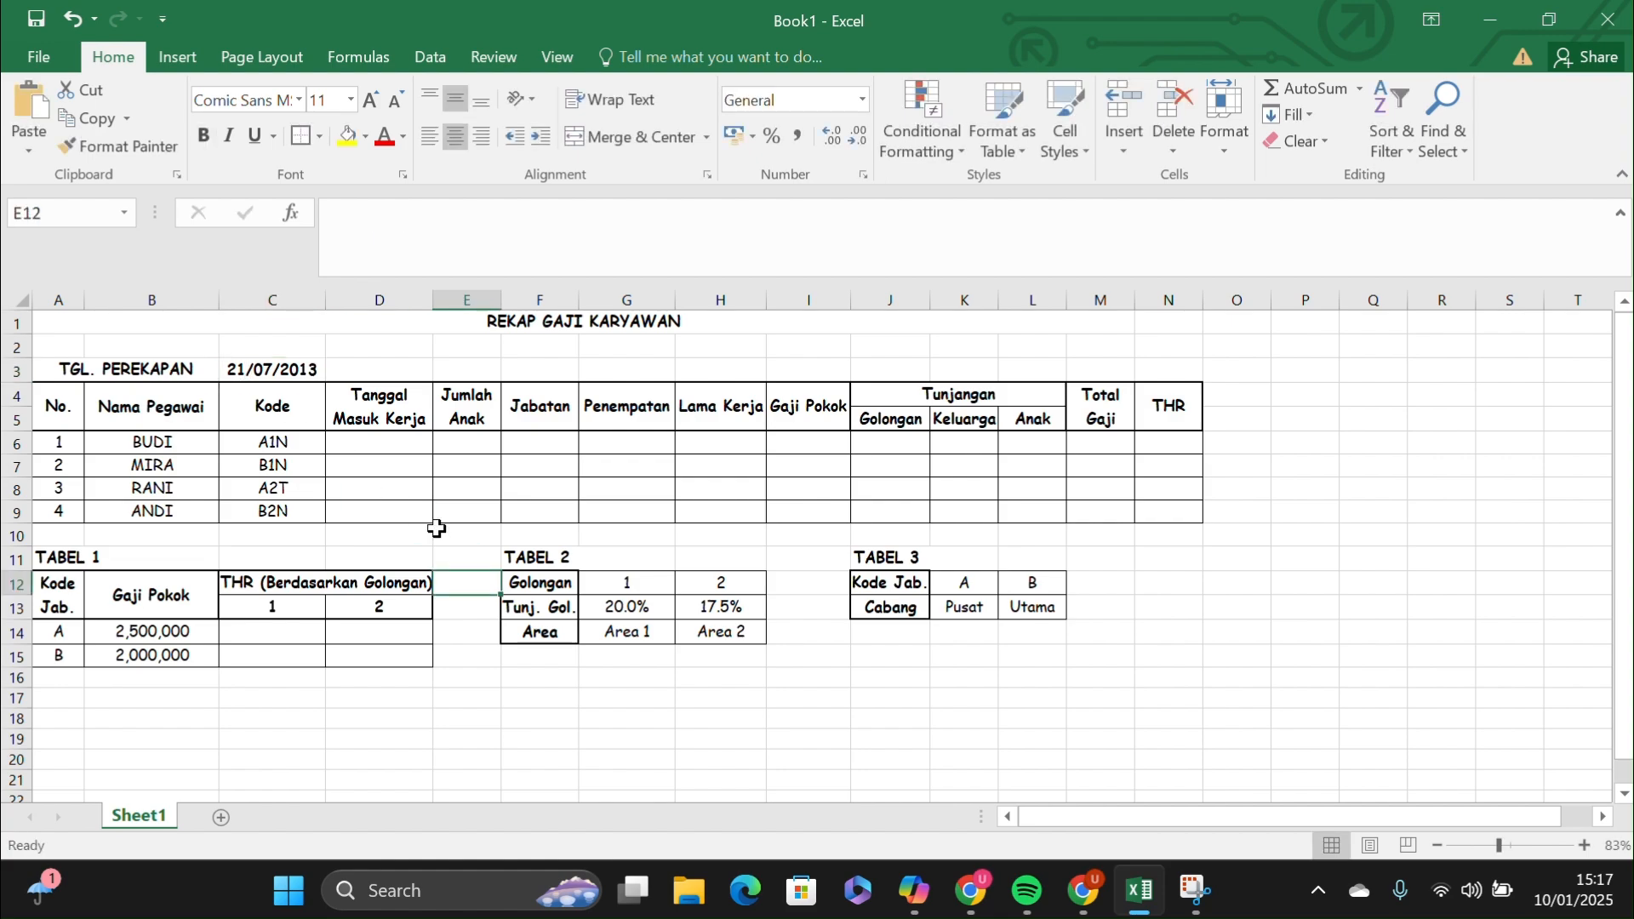
{"action": "left_click", "coordinate": [292, 371]}
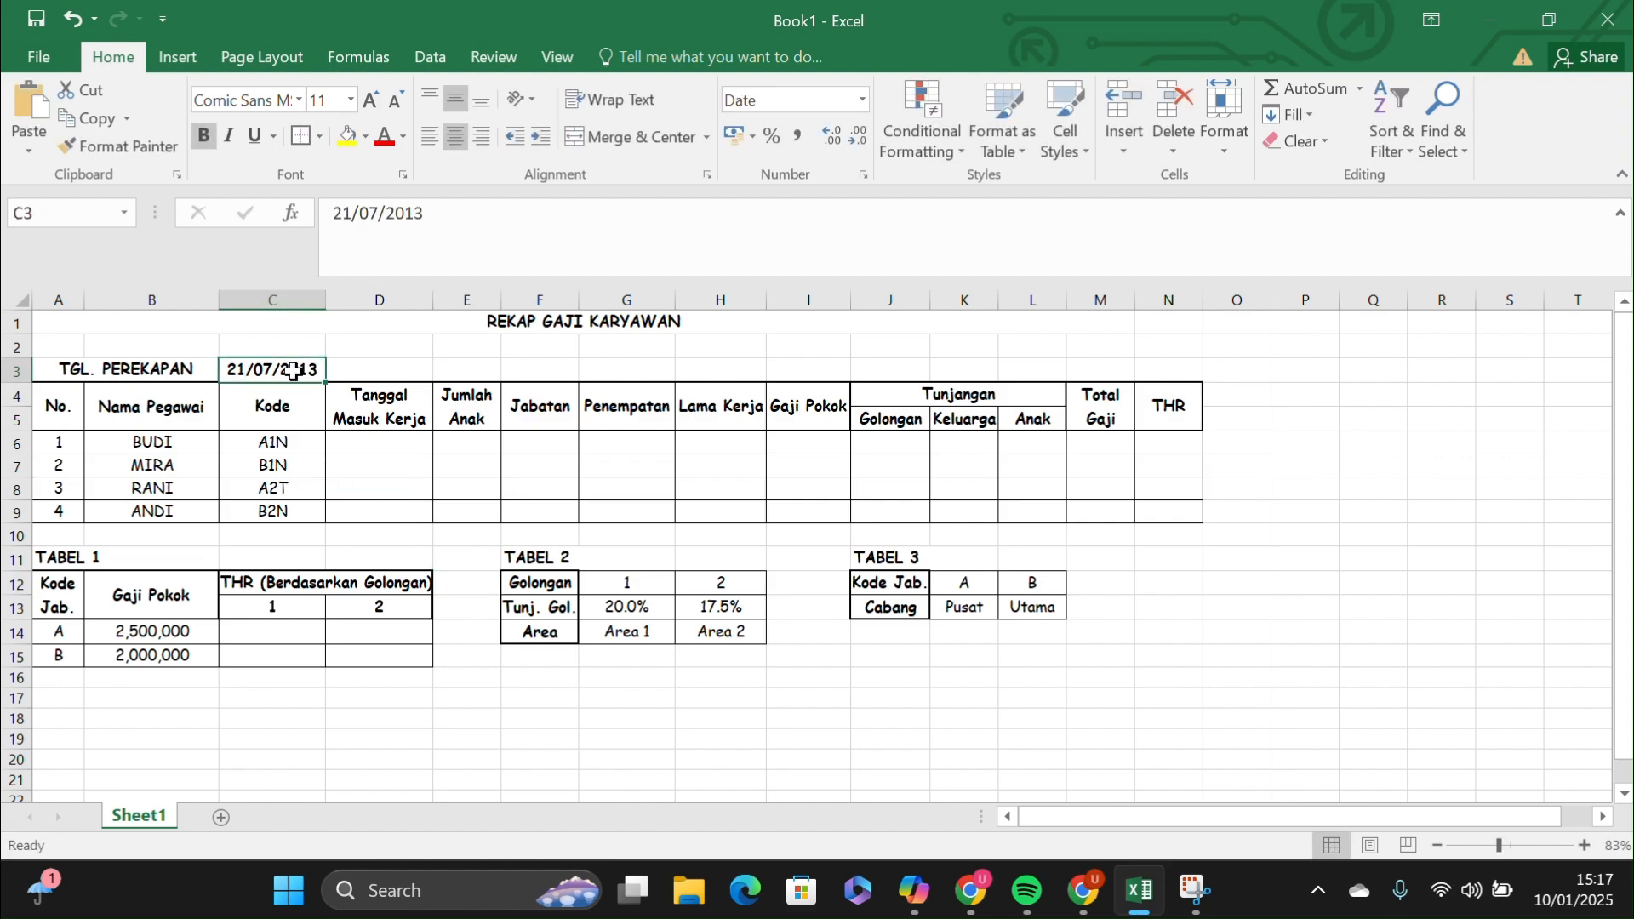
{"action": "right_click", "coordinate": [293, 371]}
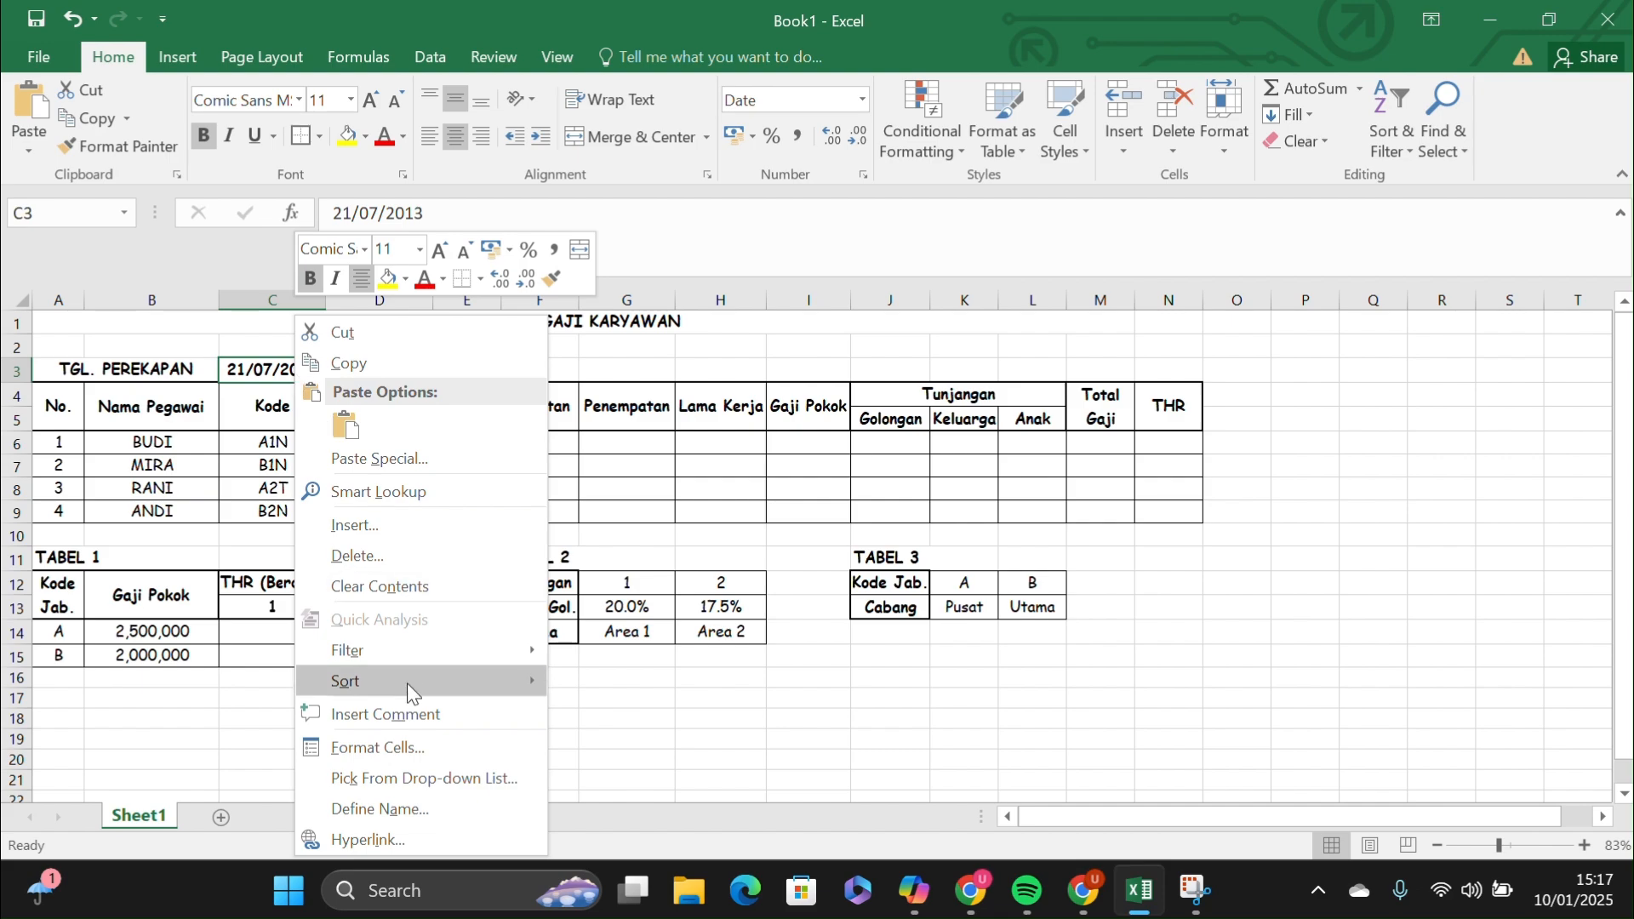
{"action": "left_click", "coordinate": [399, 753]}
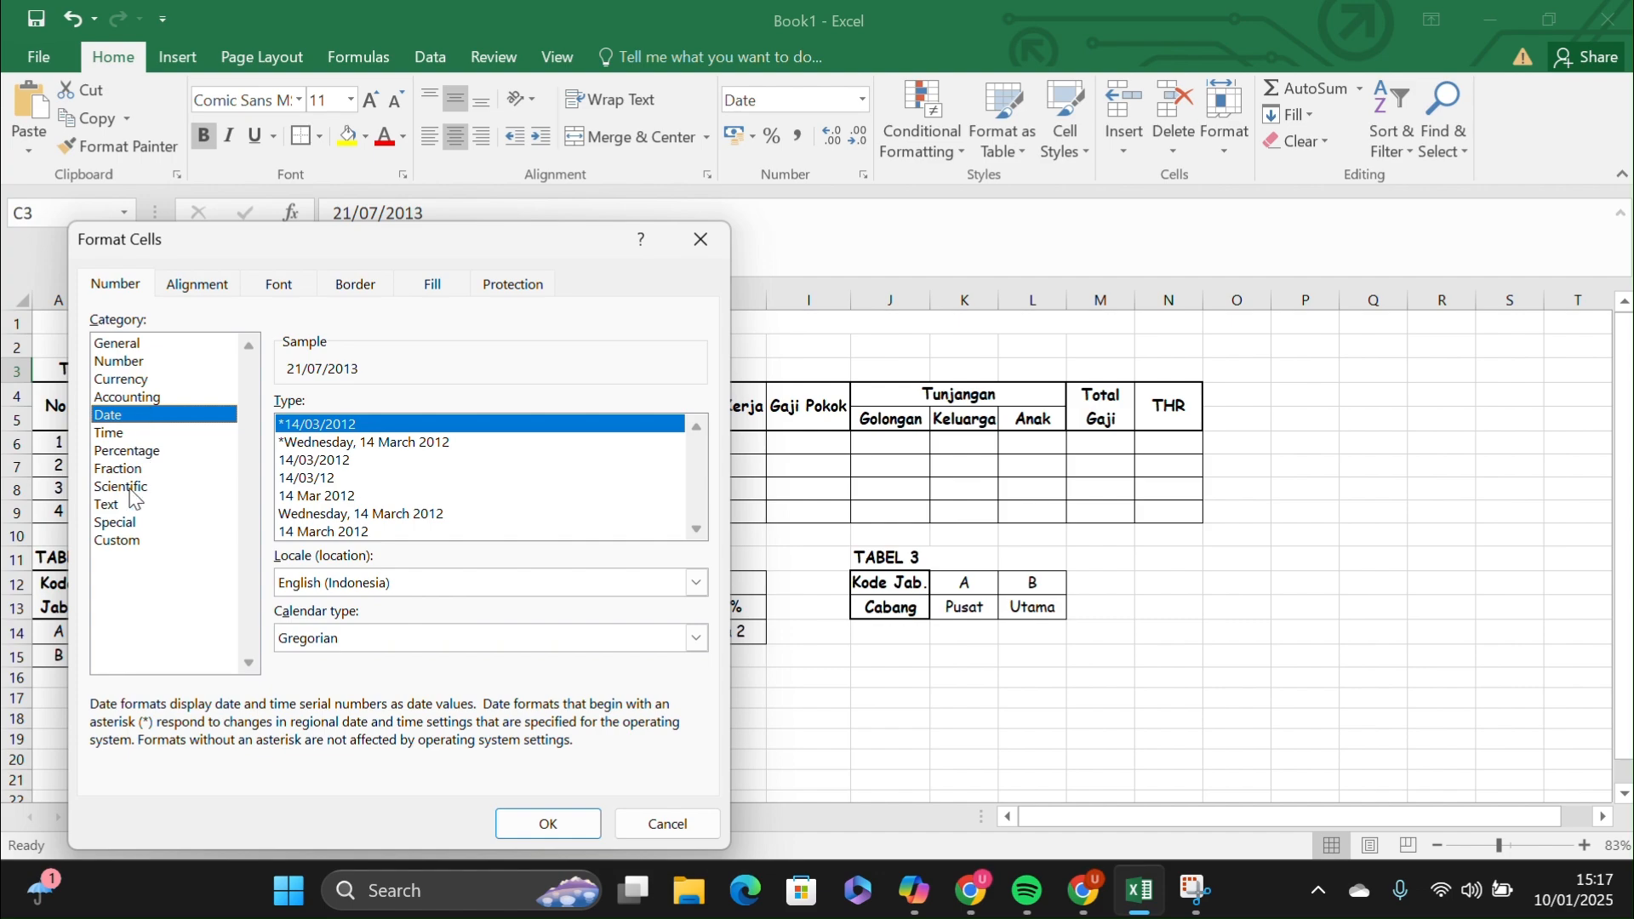
{"action": "left_click", "coordinate": [122, 541]}
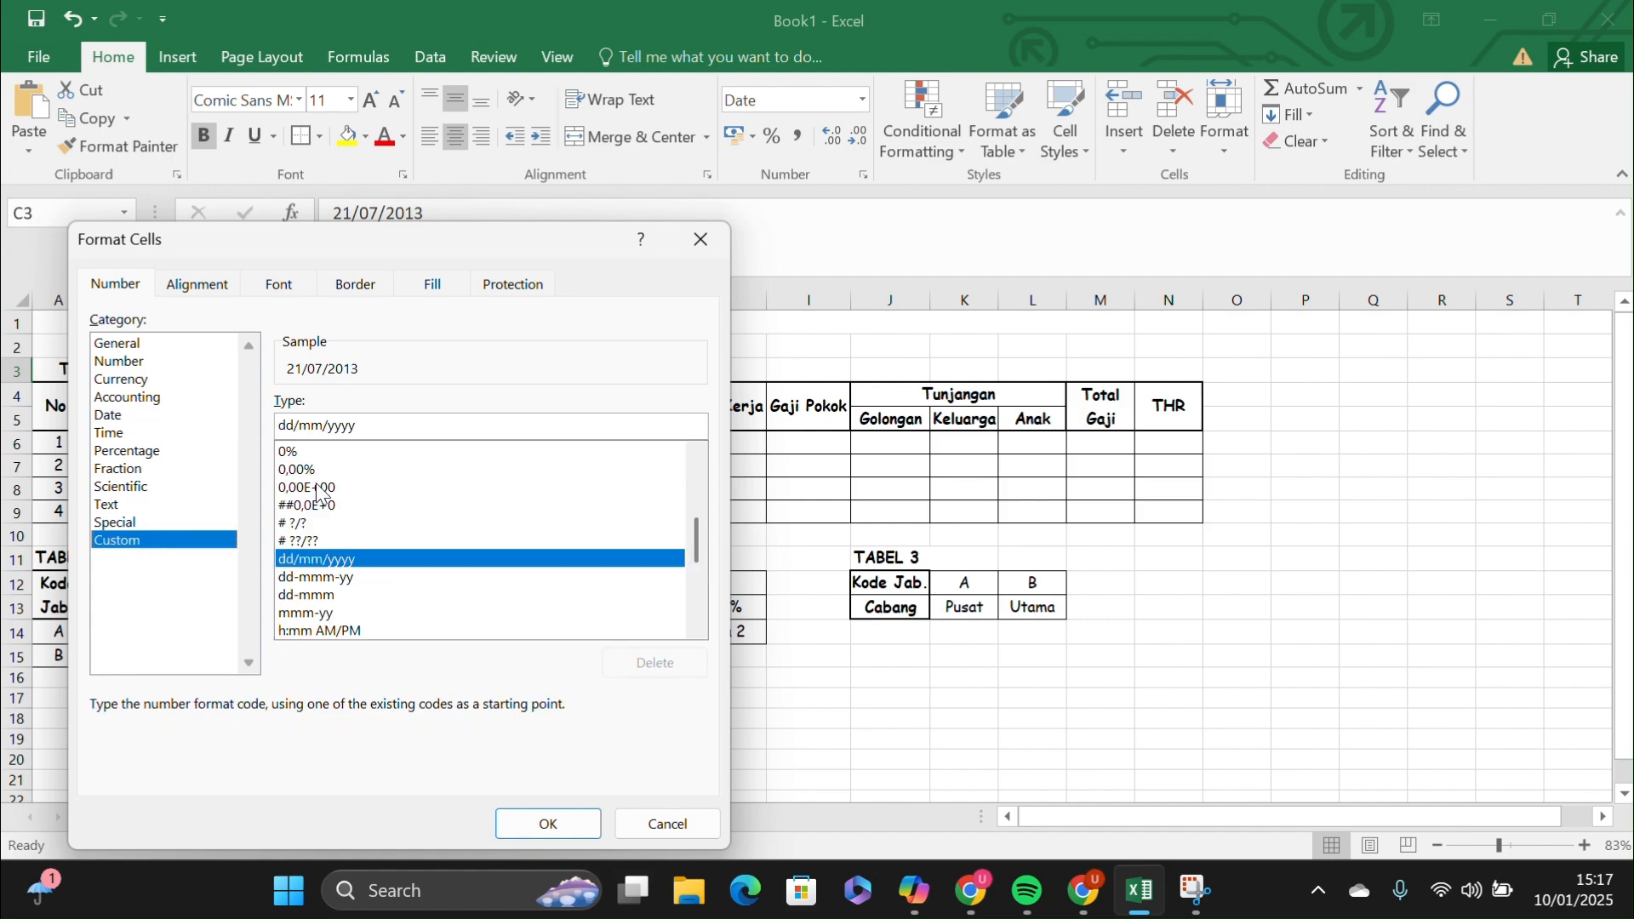
{"action": "left_click", "coordinate": [326, 427]}
{"action": "key", "text": "BackSpace"}
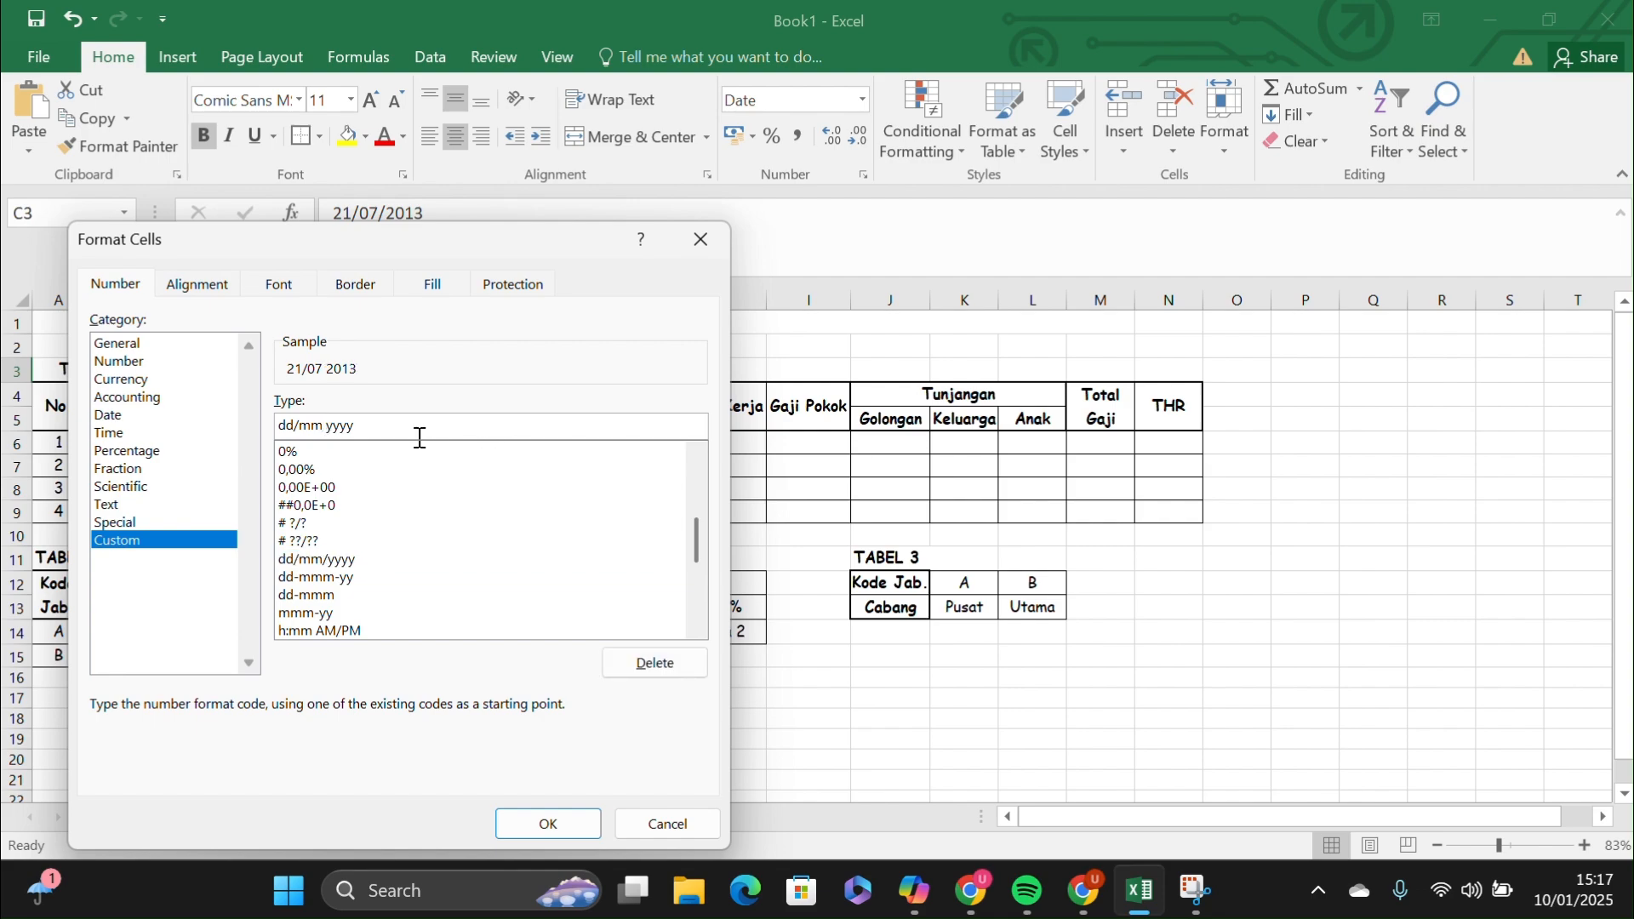
{"action": "left_click", "coordinate": [323, 424]}
{"action": "type", "text": "mm"}
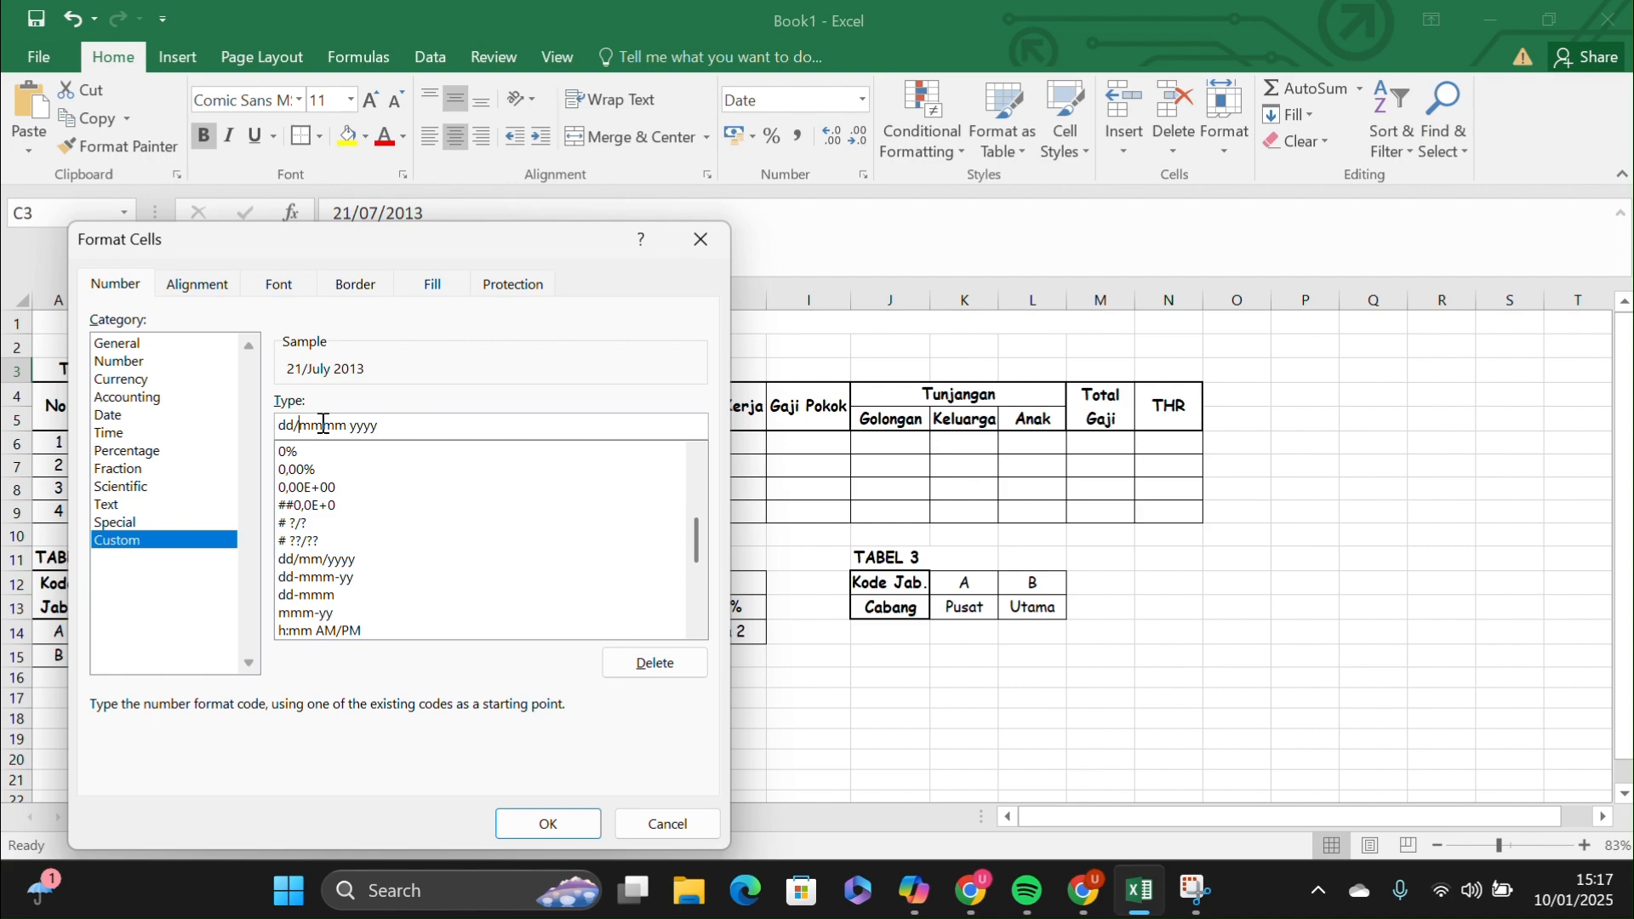
{"action": "key", "text": "BackSpace"}
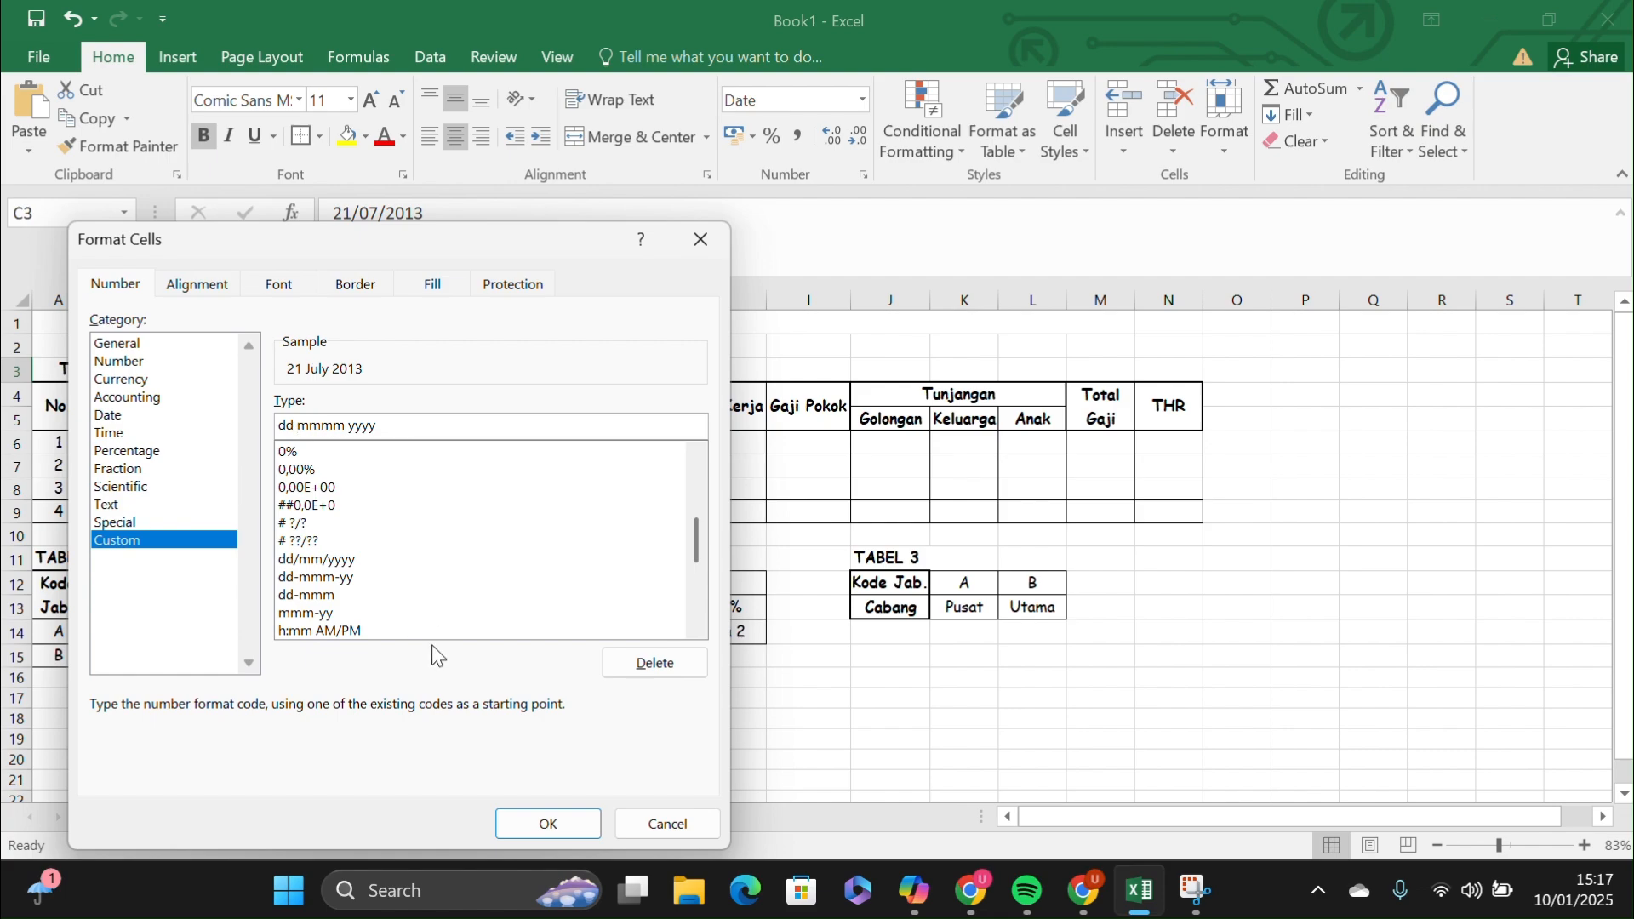
{"action": "left_click", "coordinate": [549, 826]}
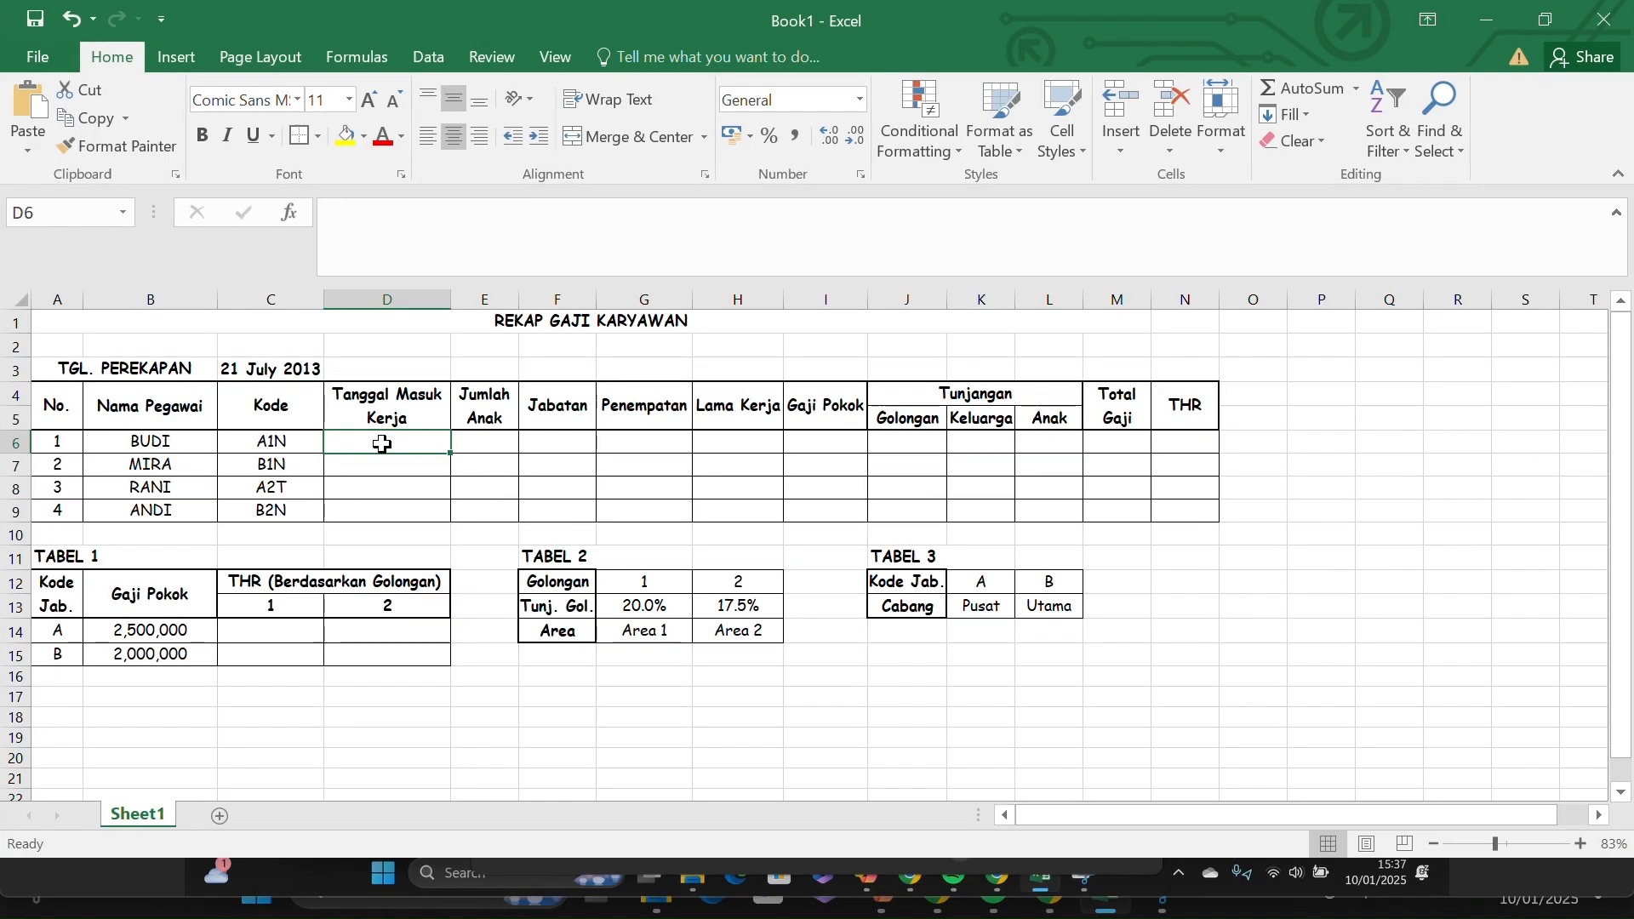
Enter the start date 18/01/2002 in cell D6 and format it with the custom format dd-mmm-yy.
{"action": "type", "text": "1"}
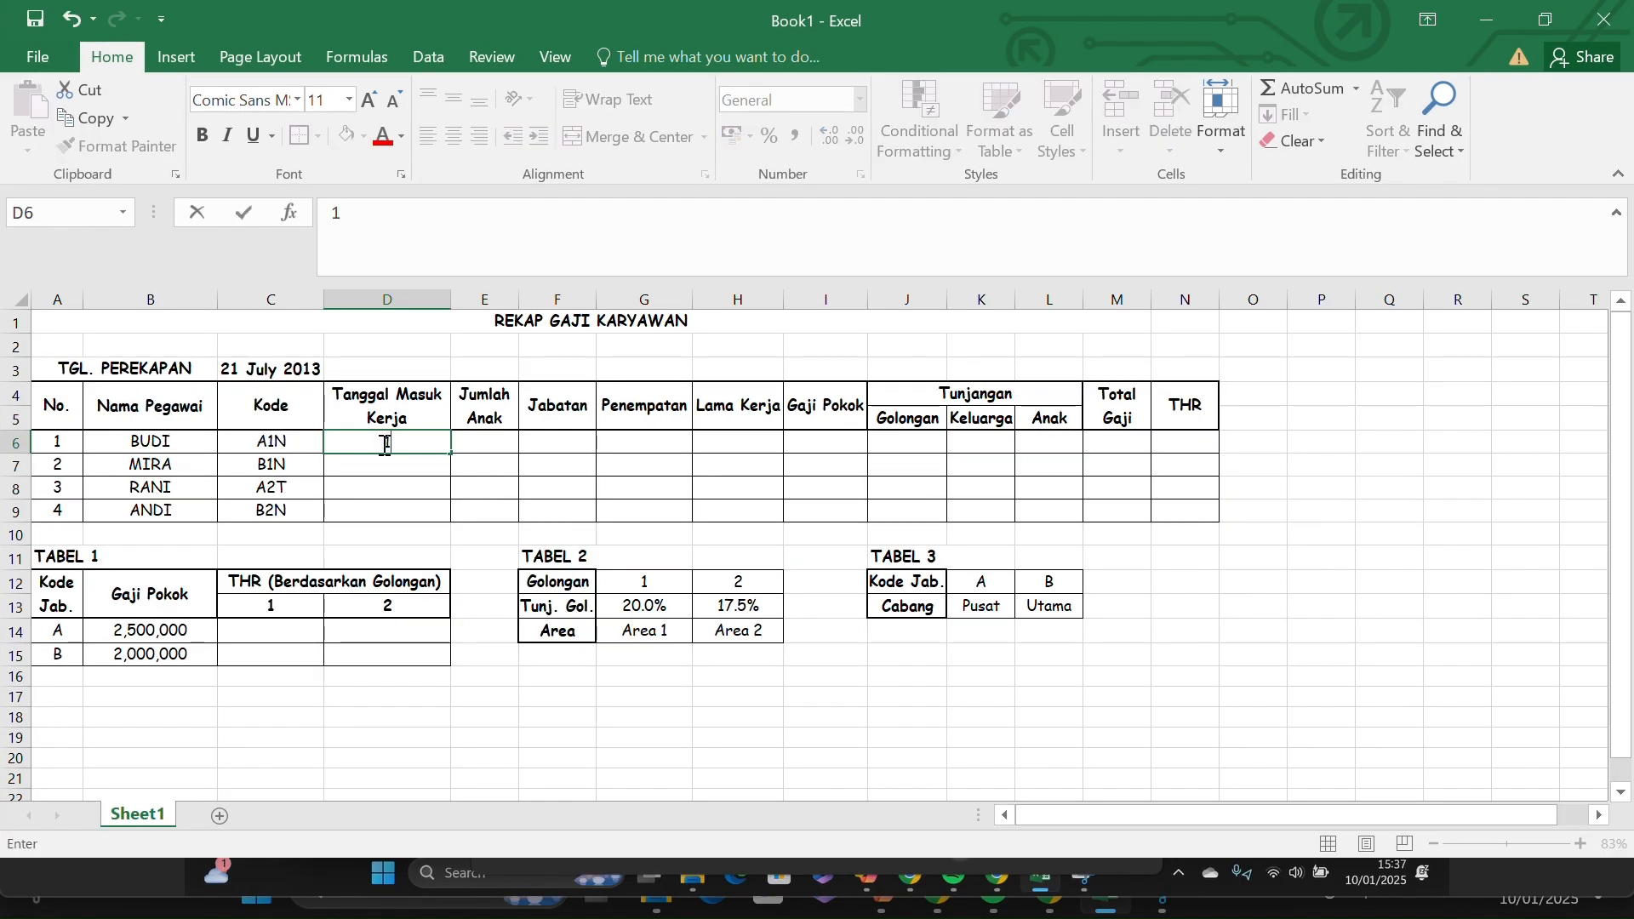
{"action": "type", "text": "8/01/"}
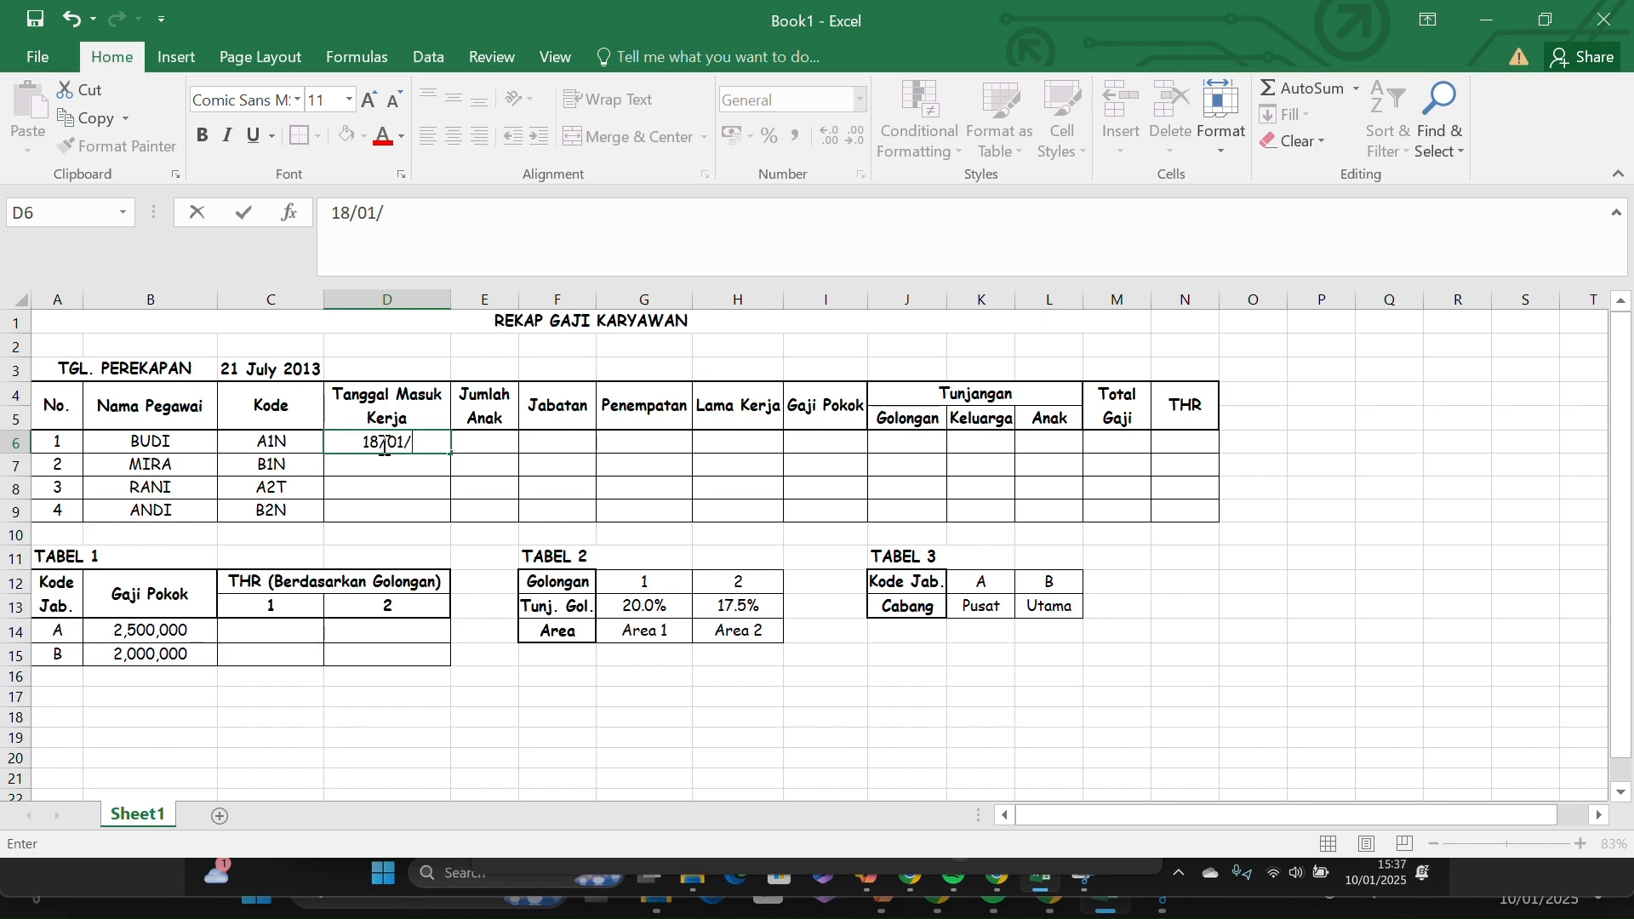
{"action": "type", "text": "2002"}
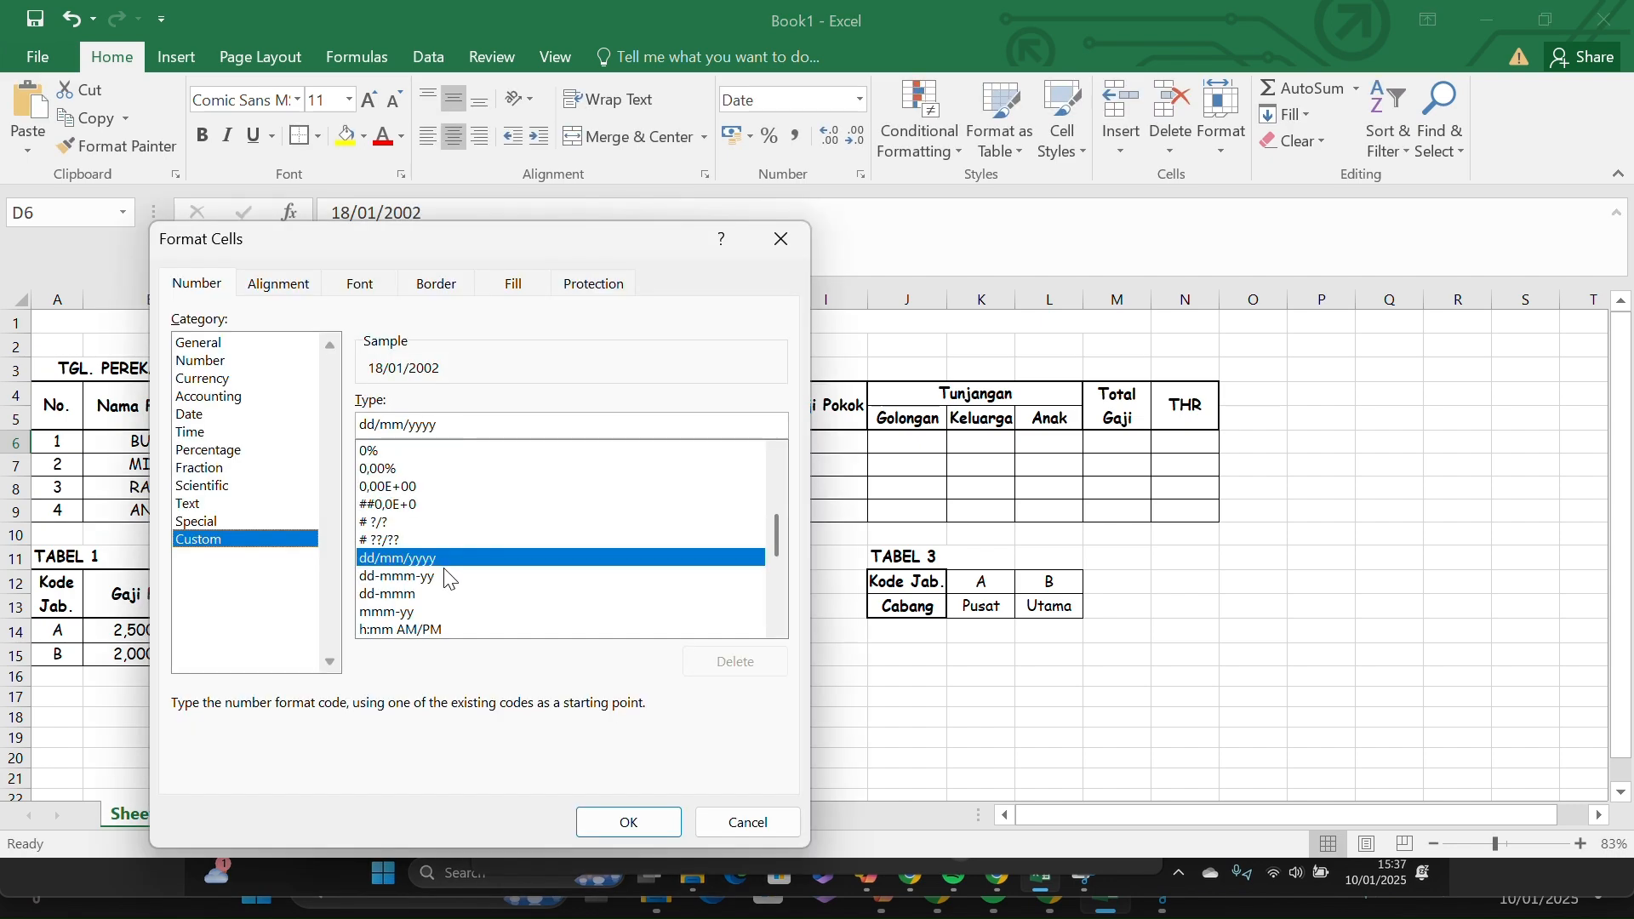
{"action": "left_click", "coordinate": [449, 579]}
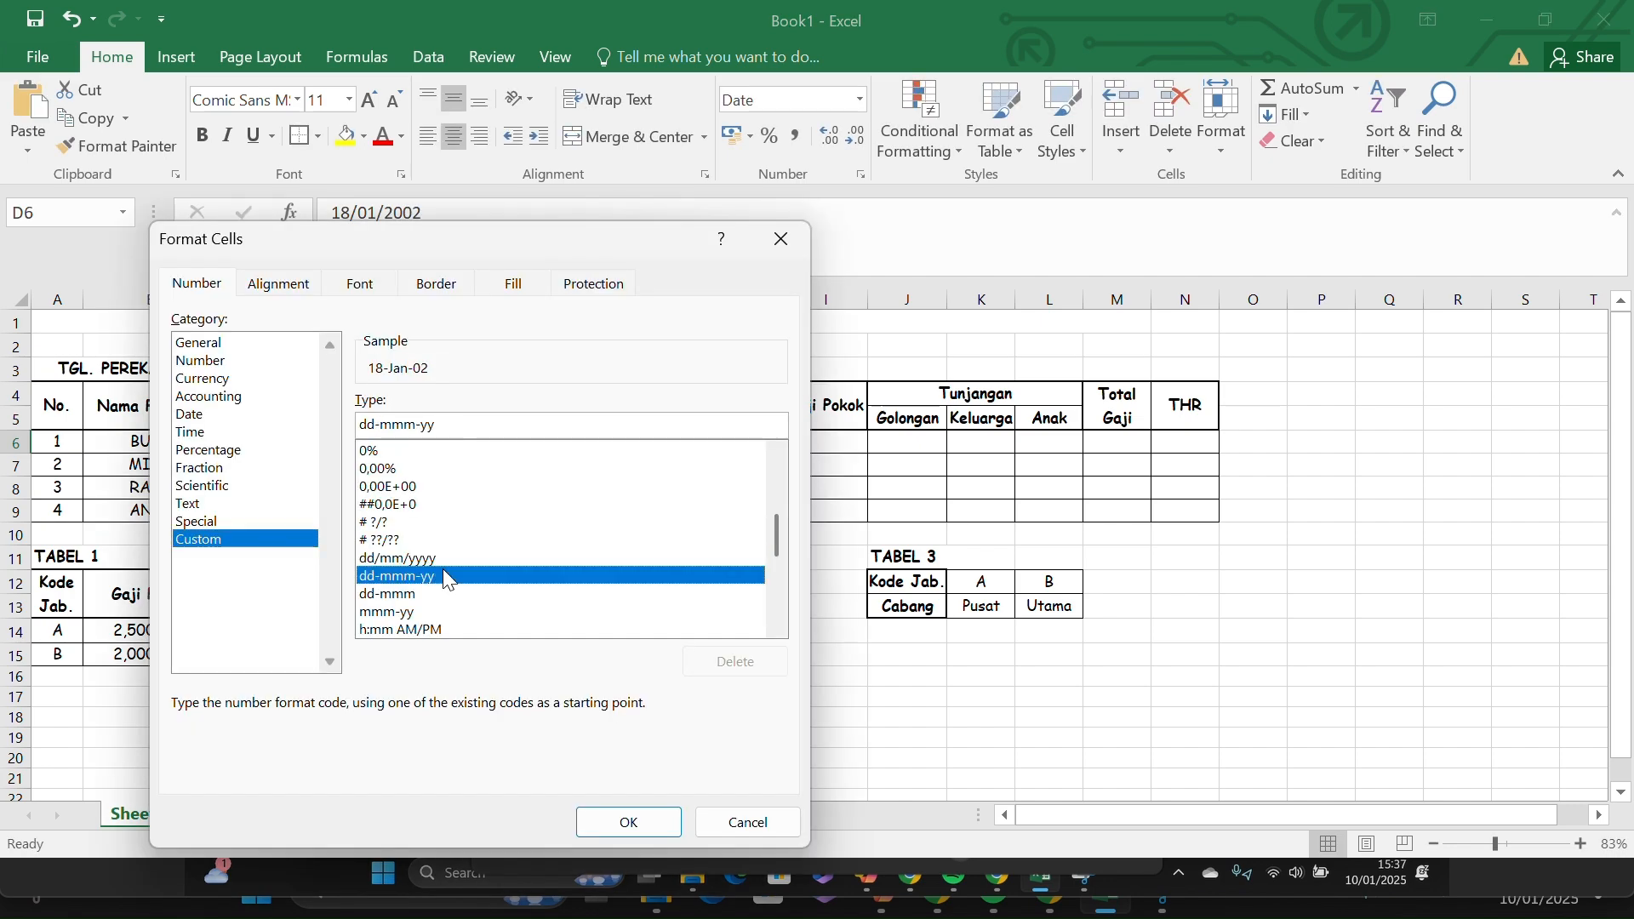
{"action": "left_click", "coordinate": [619, 822]}
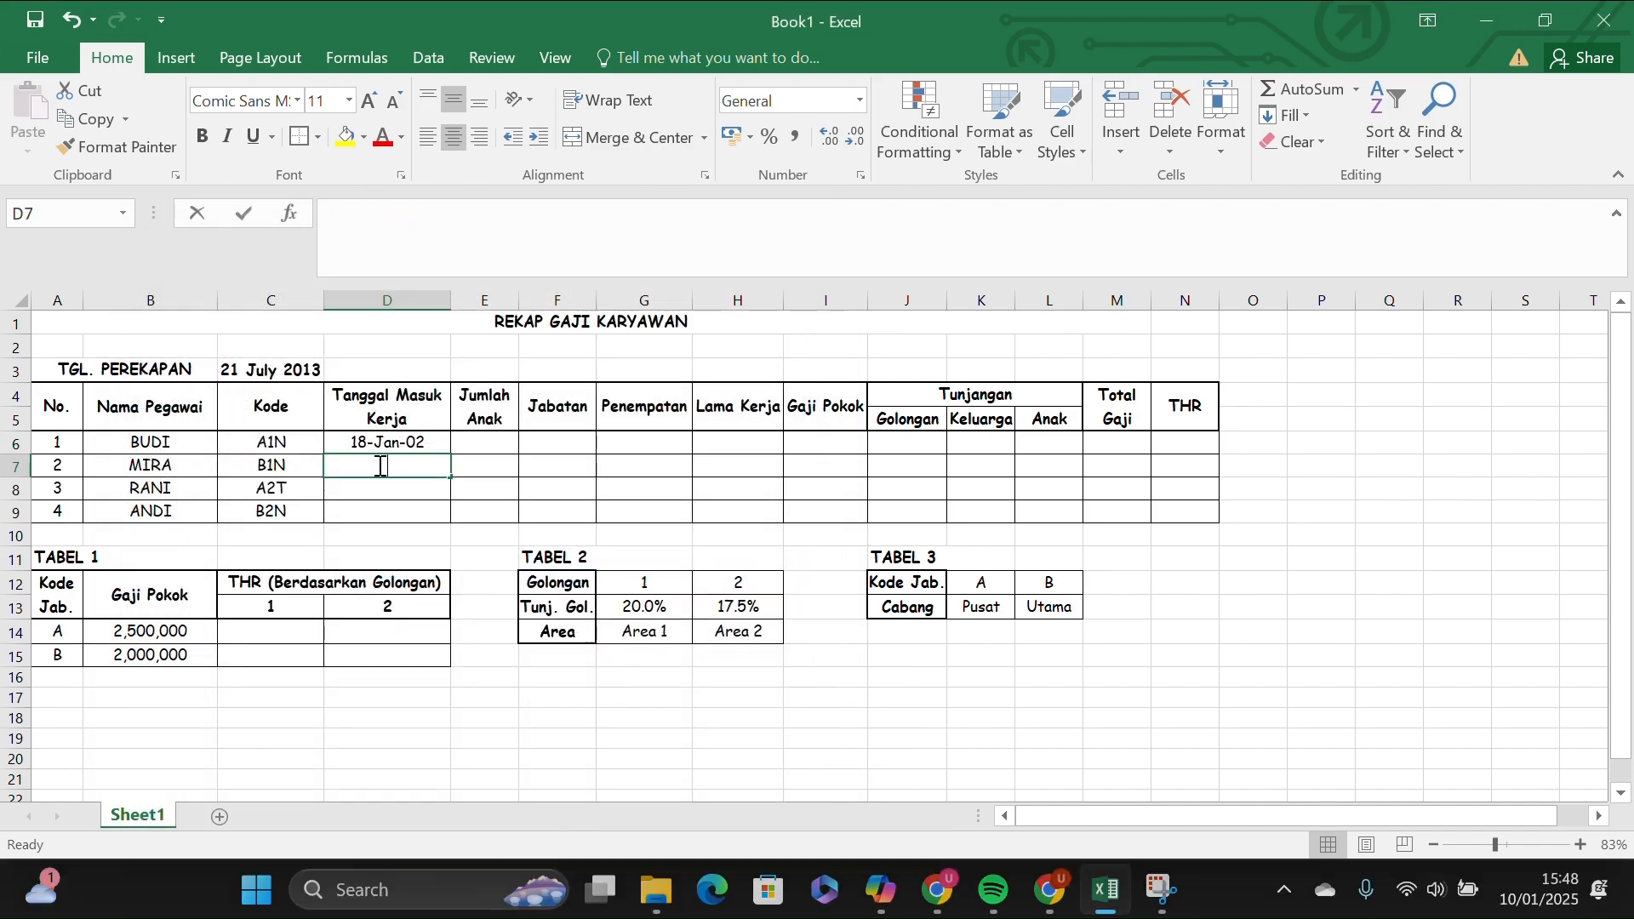
Enter 5/12/2005 as the second employee's start date in cell D7.
{"action": "type", "text": "5/1"}
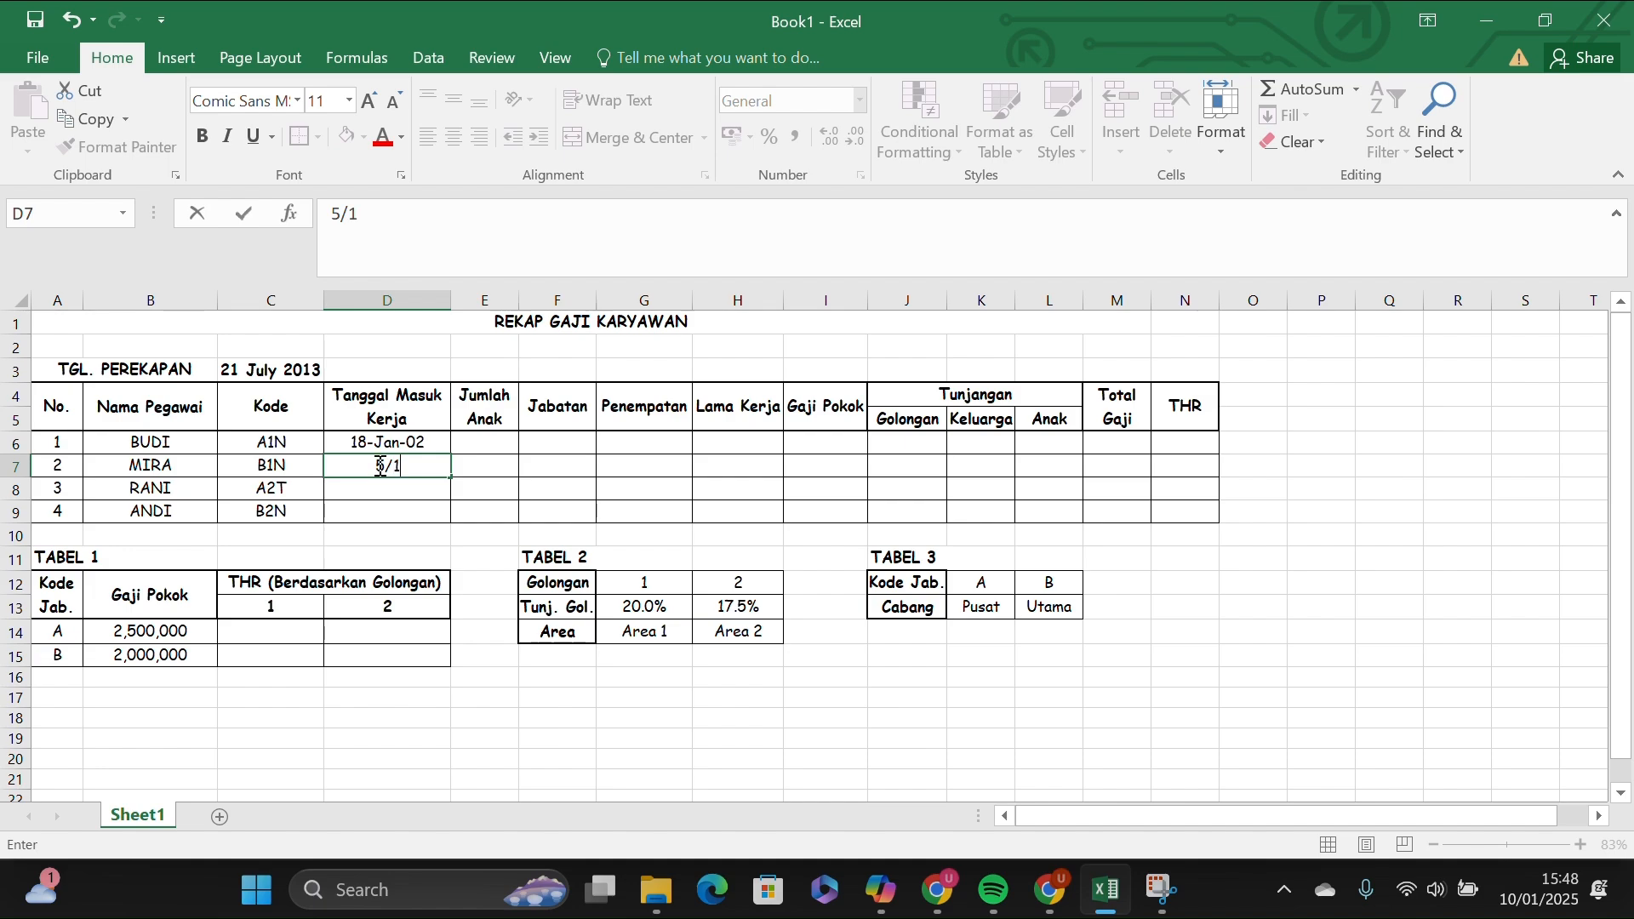
{"action": "type", "text": "2/2005"}
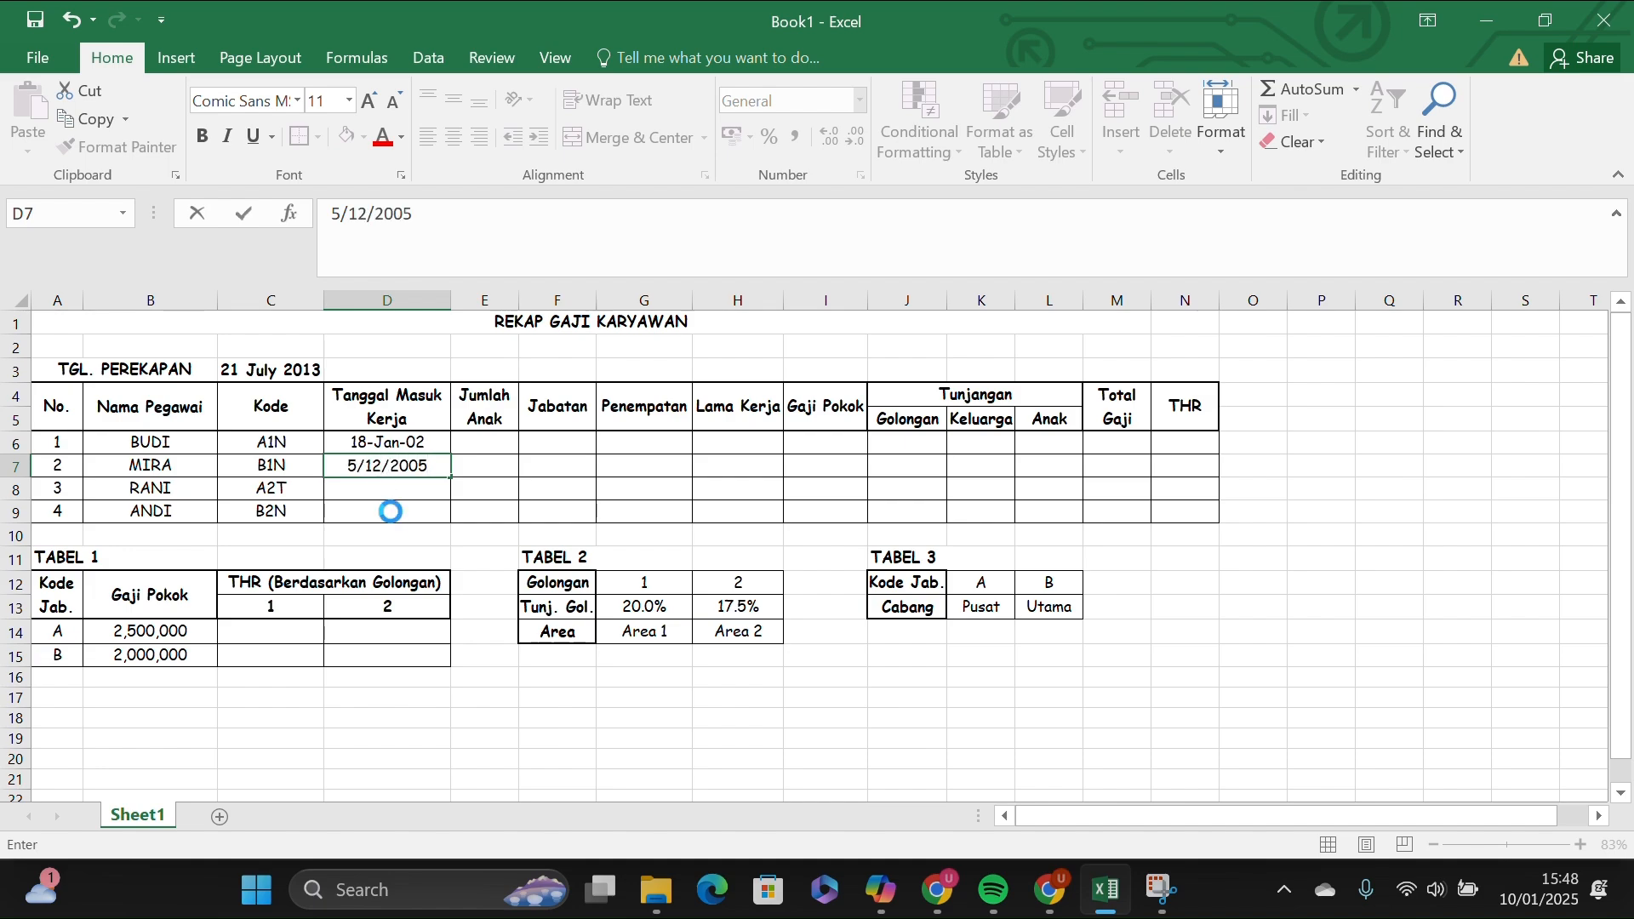
{"action": "key", "text": "Return"}
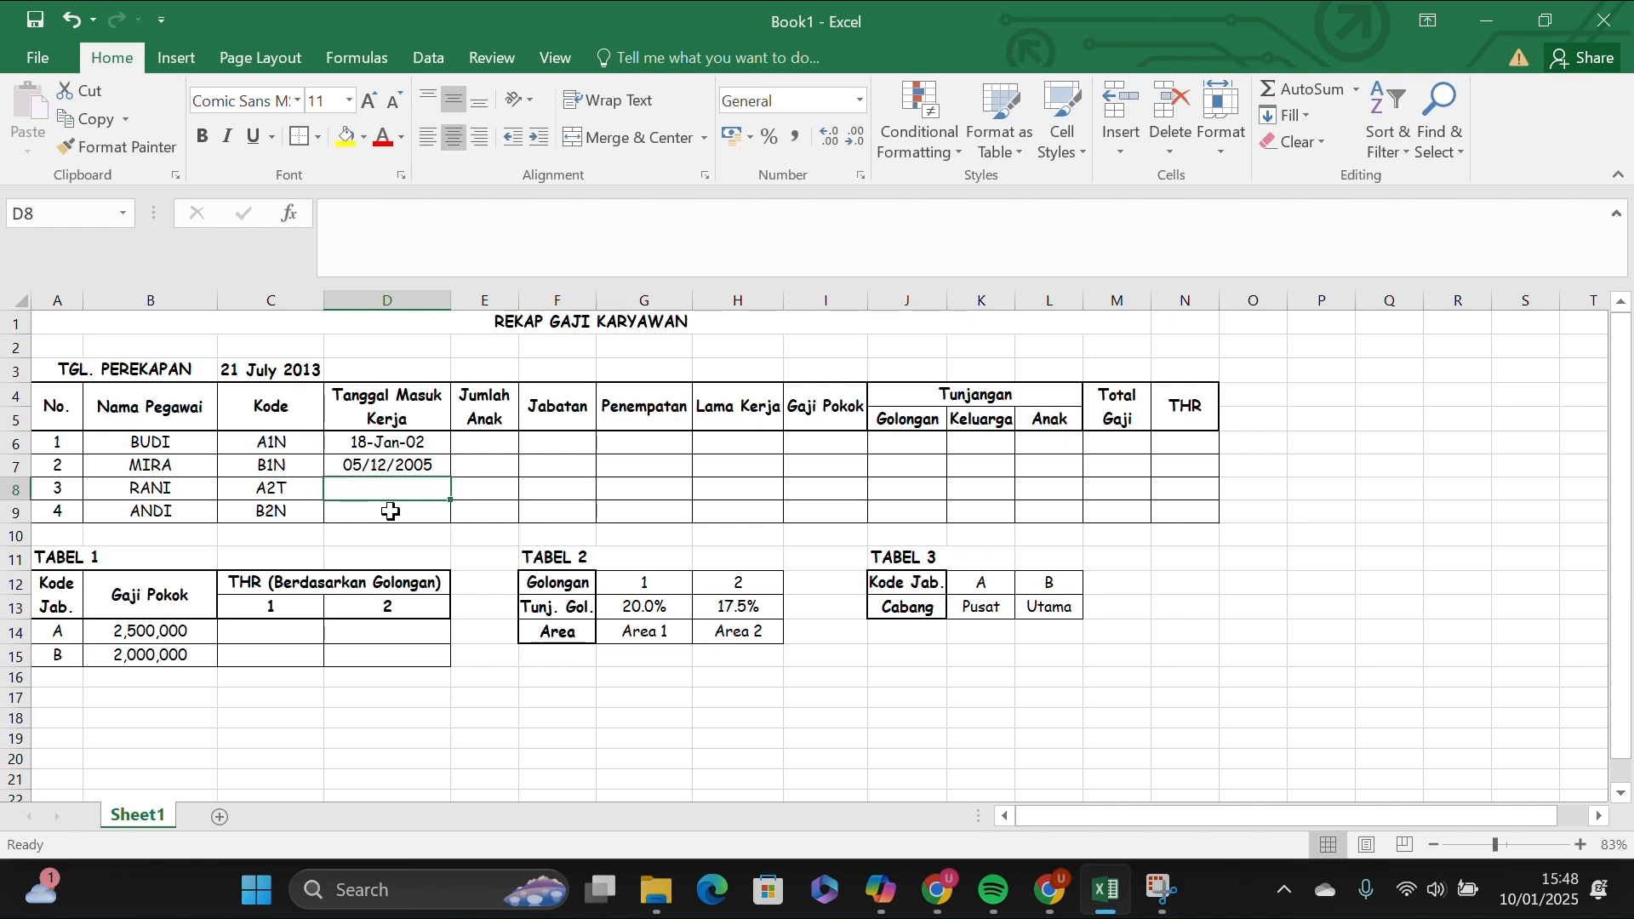
Apply the custom date format d-mmm-yy to the start date in cell D7.
{"action": "left_click", "coordinate": [413, 464]}
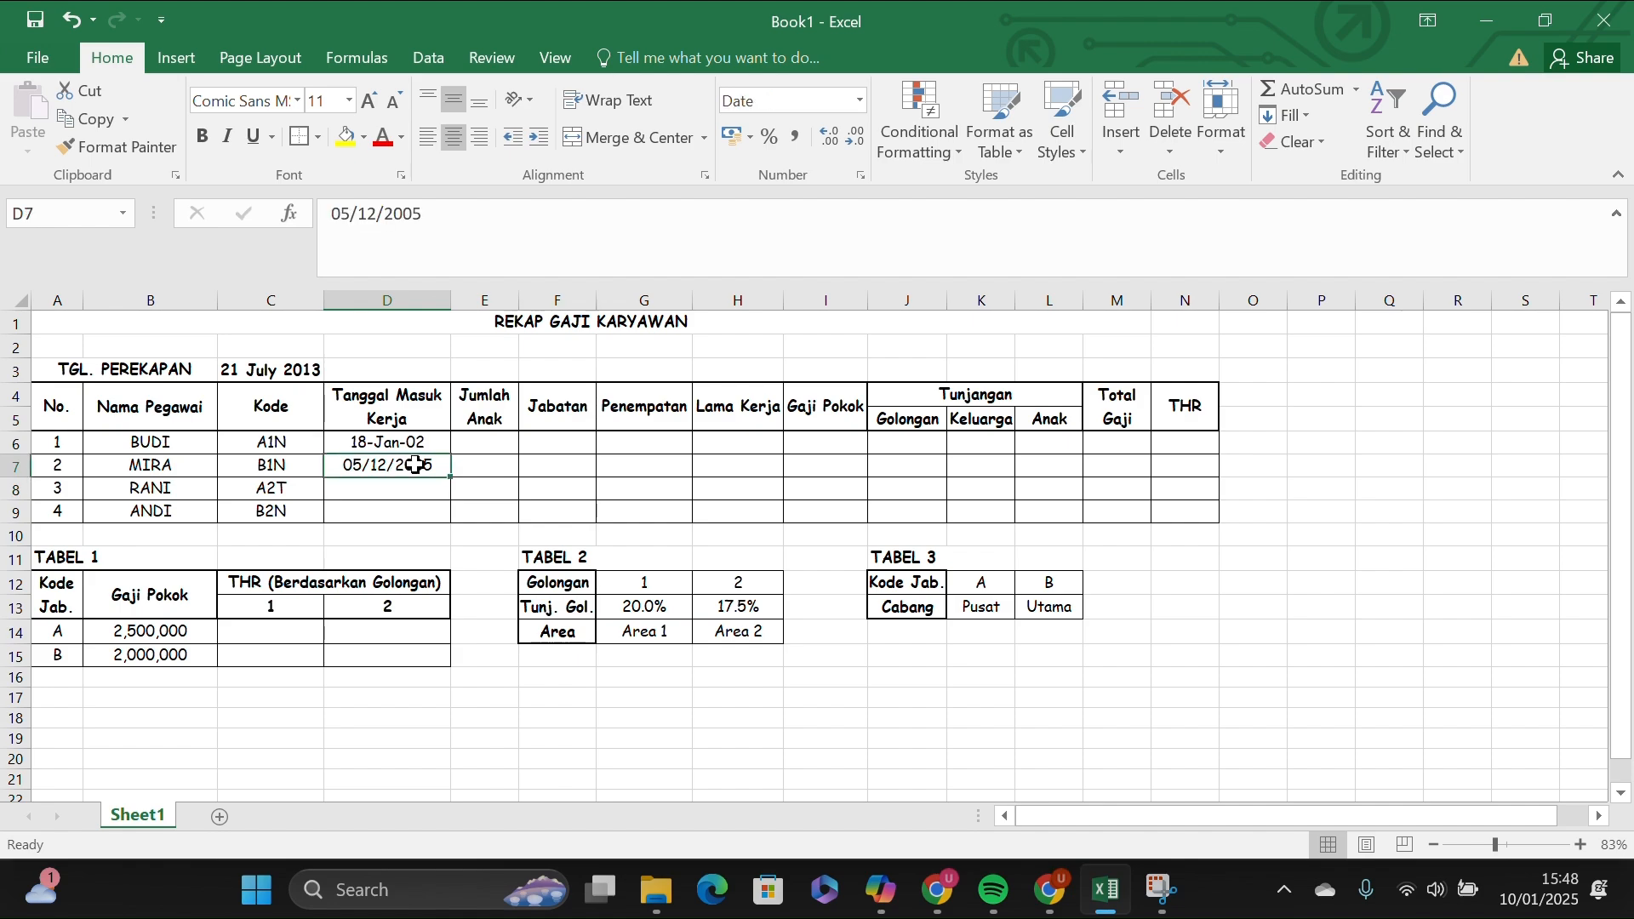
{"action": "right_click", "coordinate": [414, 464]}
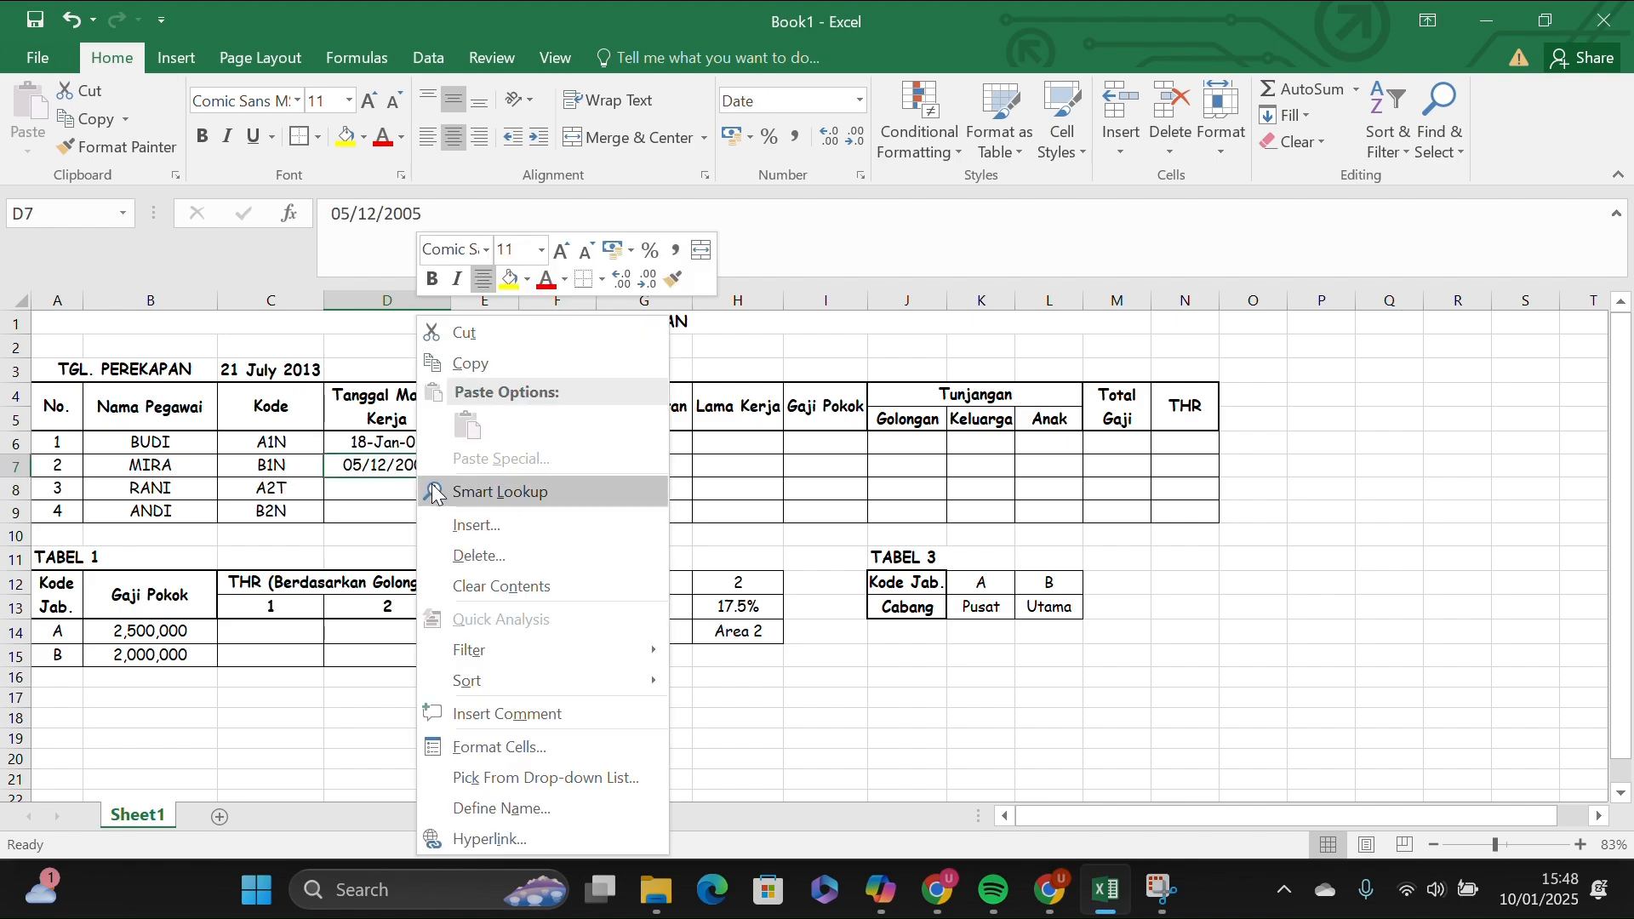
{"action": "left_click", "coordinate": [518, 748]}
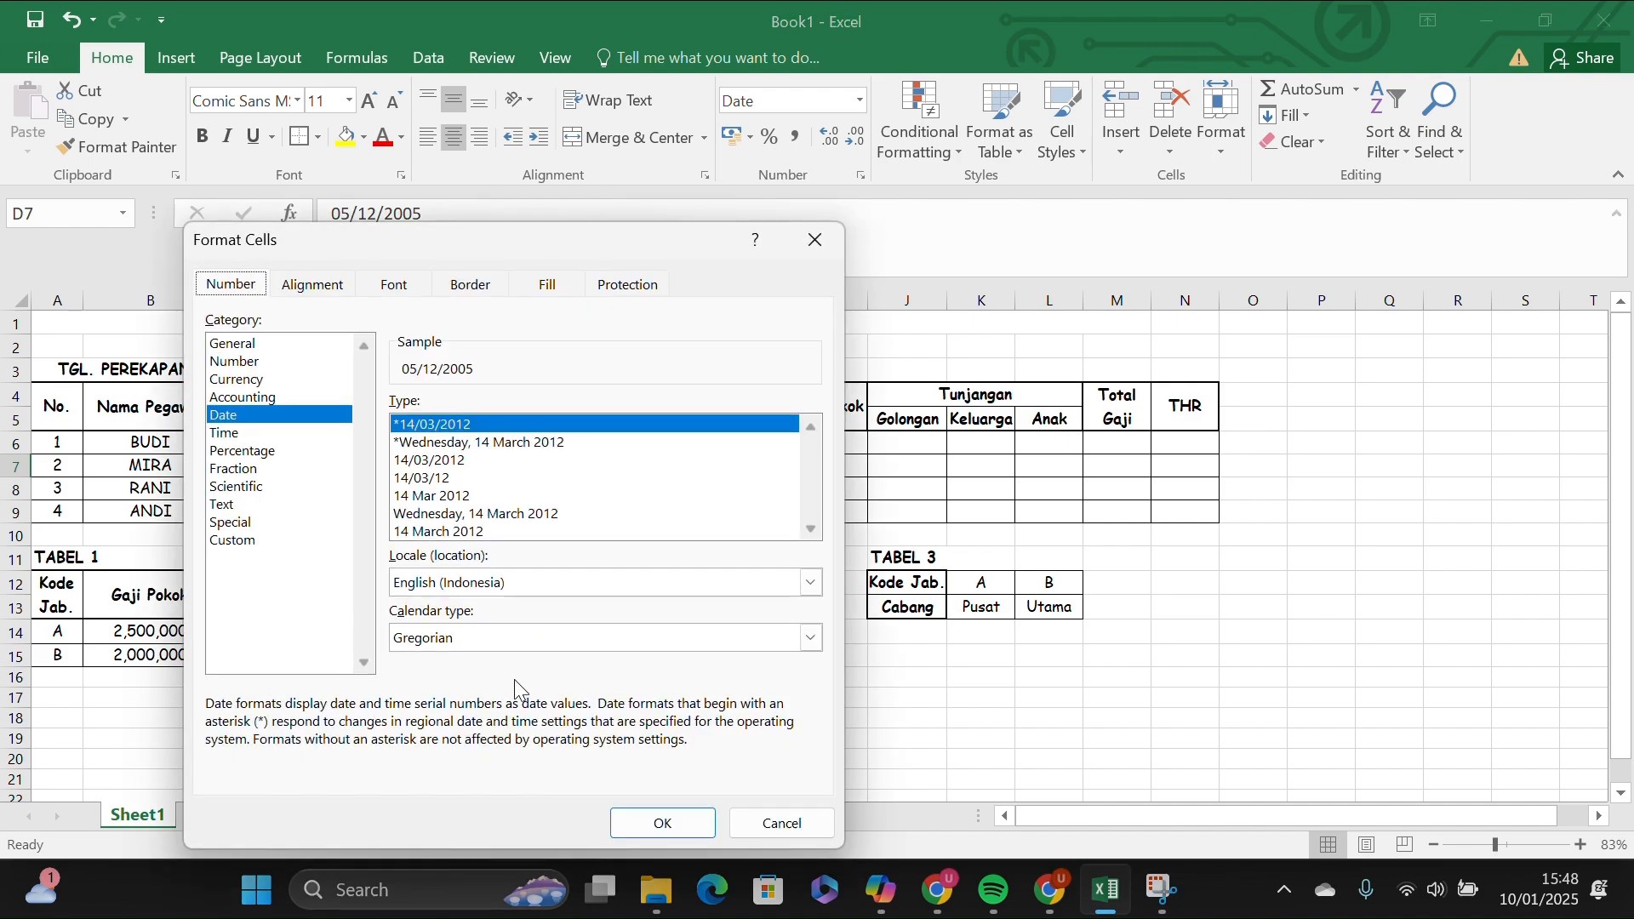
{"action": "left_click", "coordinate": [278, 539]}
{"action": "left_click", "coordinate": [461, 579]}
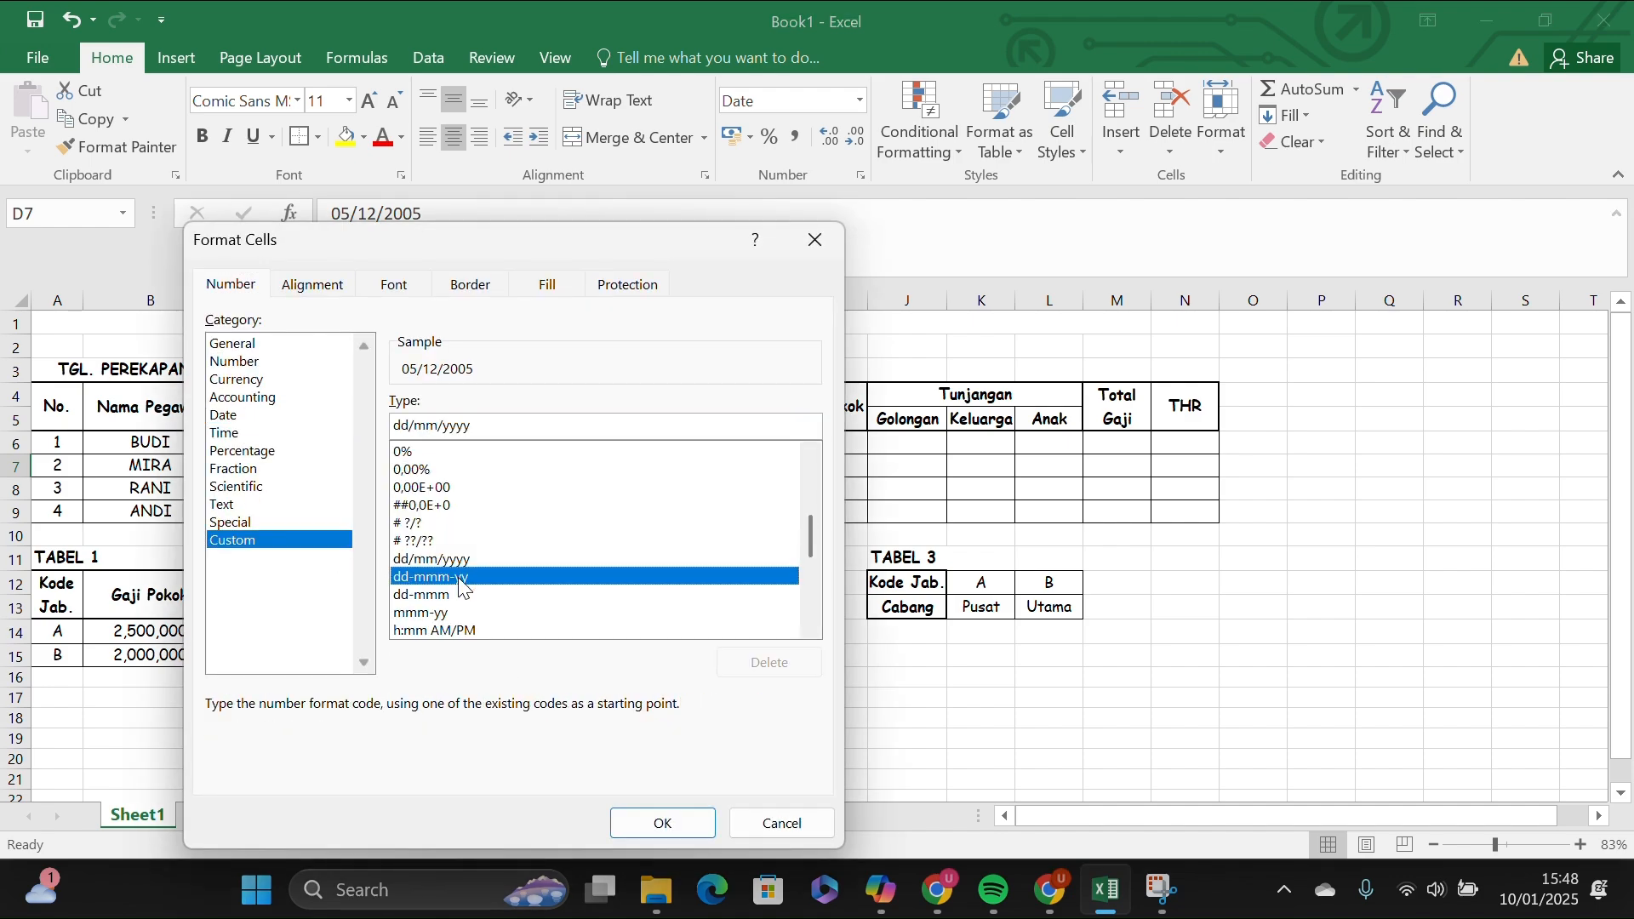
{"action": "left_click", "coordinate": [402, 425]}
{"action": "key", "text": "BackSpace"}
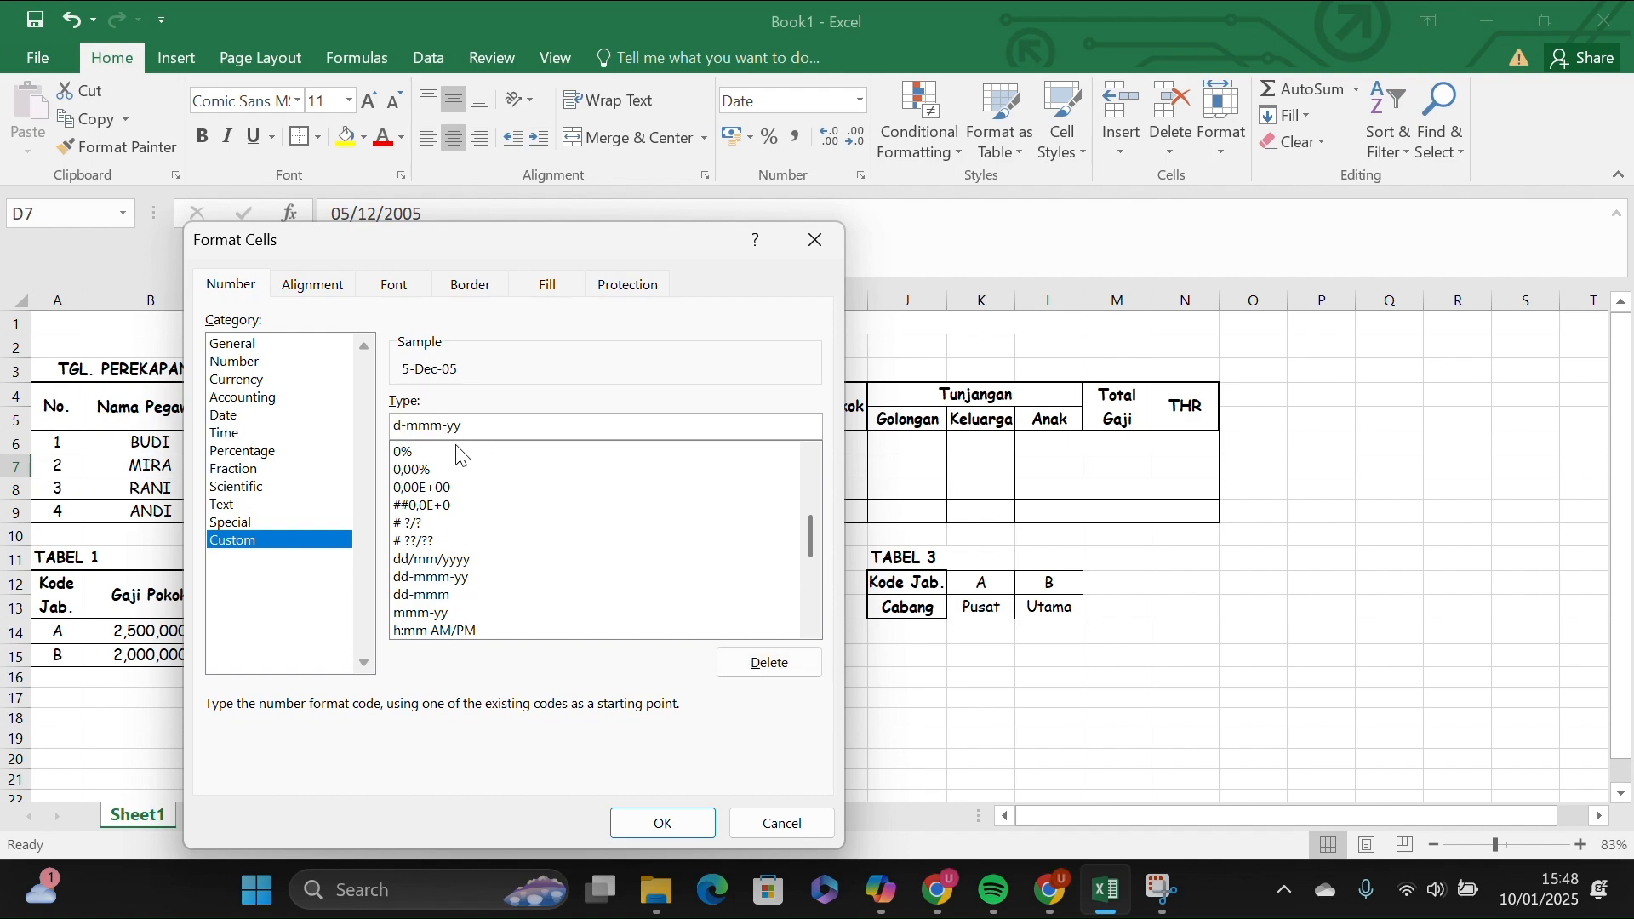
{"action": "left_click", "coordinate": [661, 834]}
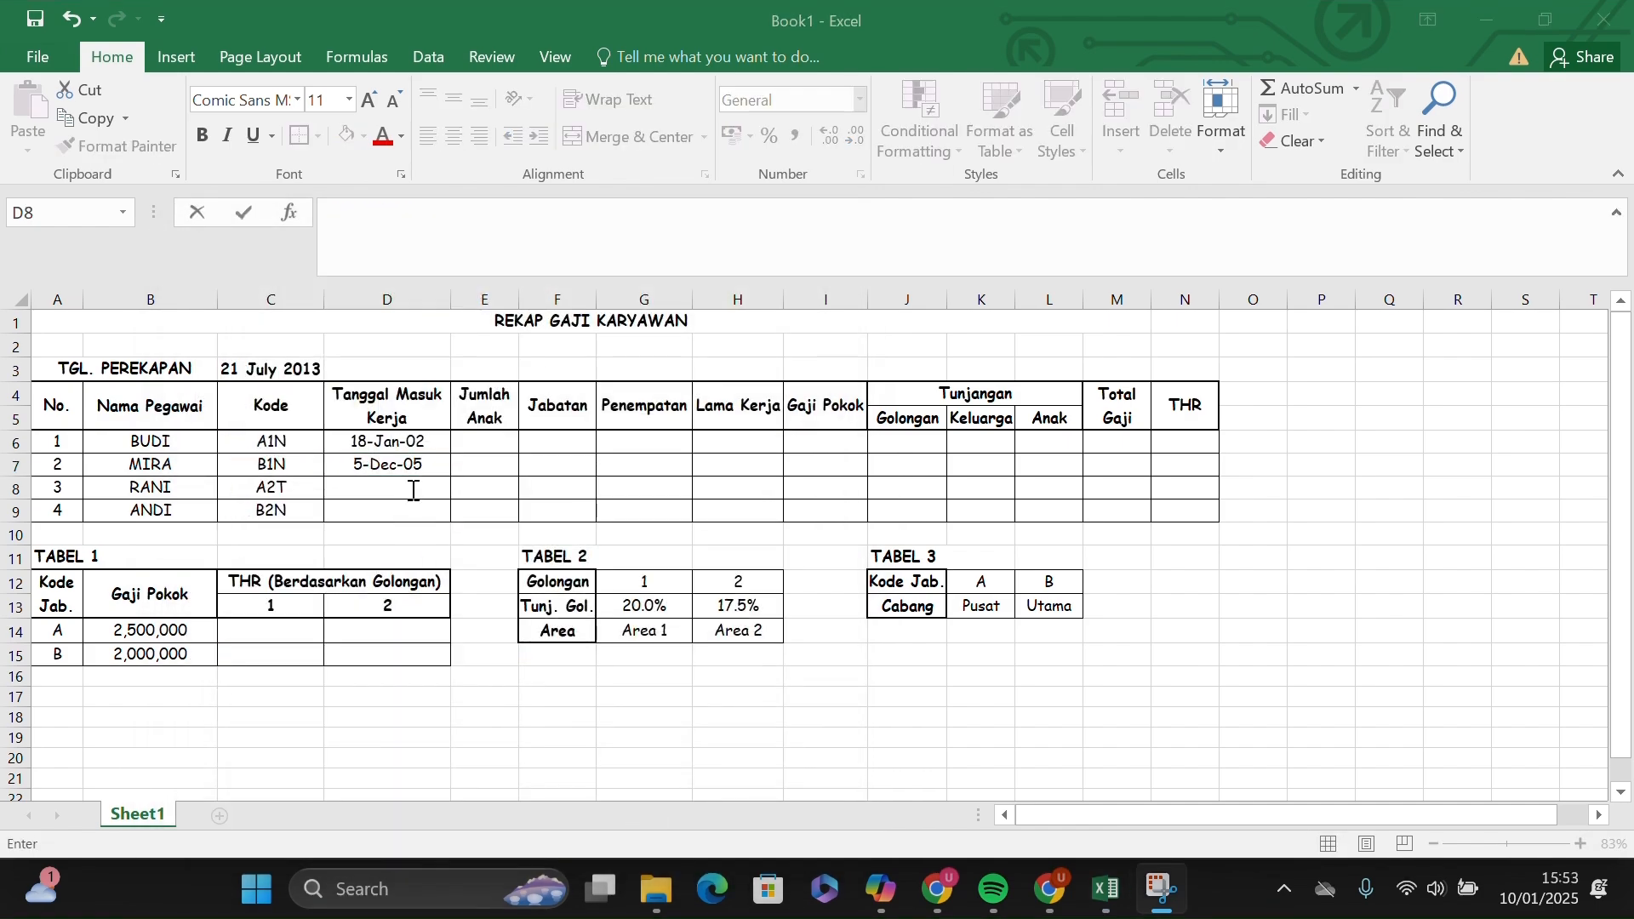
Enter 12/11/2008 as the third employee's start date in cell D8.
{"action": "left_click", "coordinate": [413, 491]}
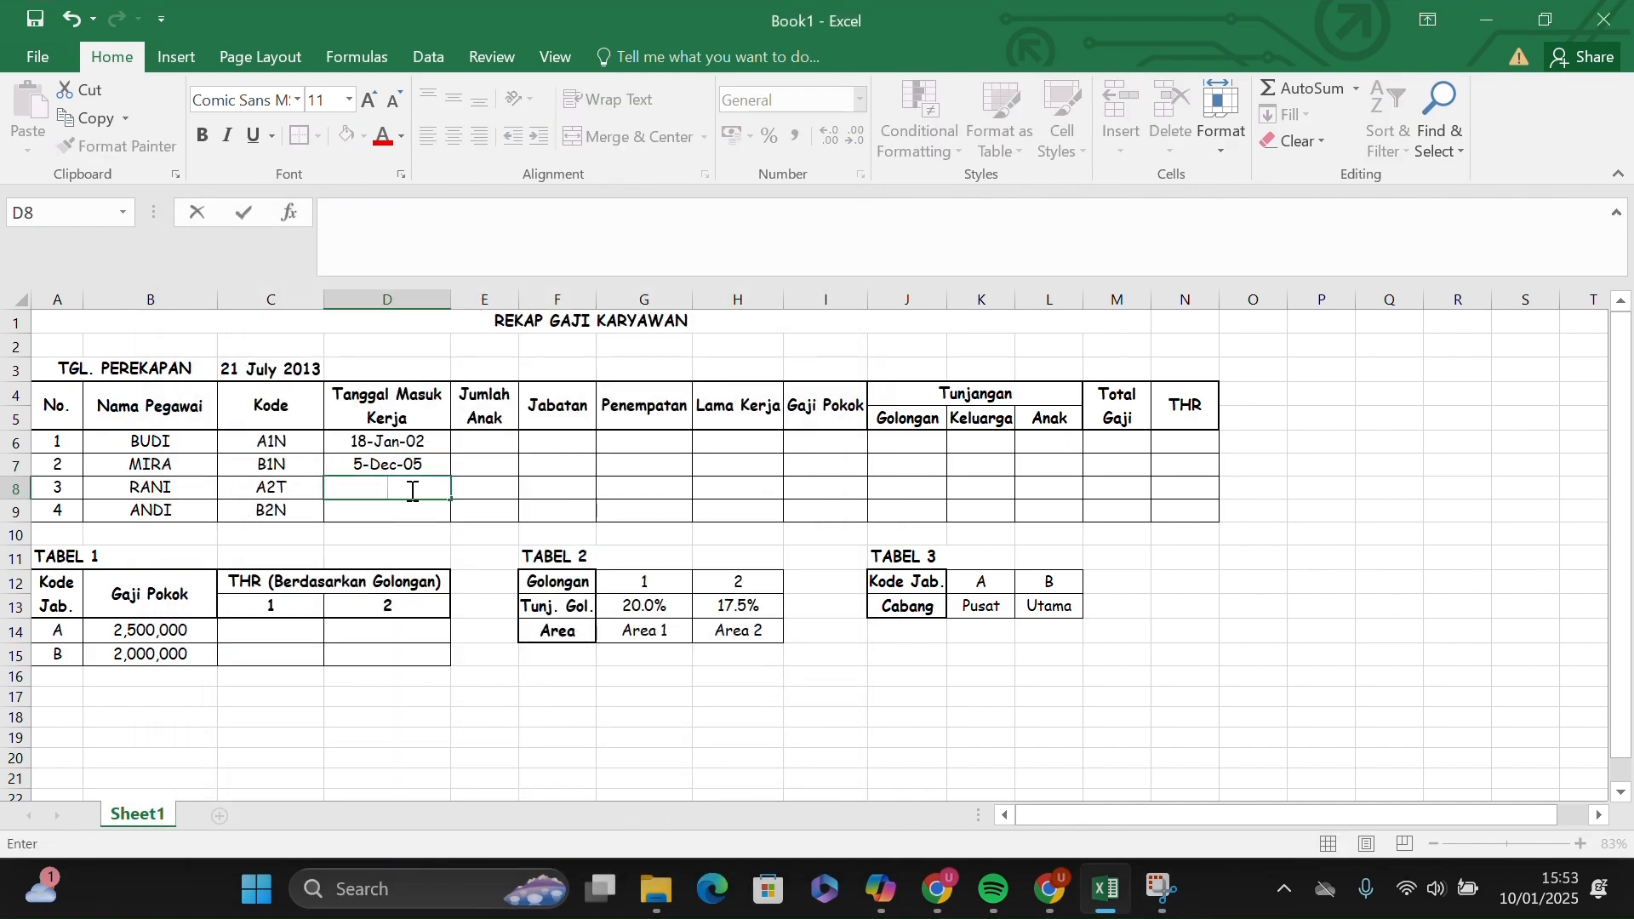
{"action": "type", "text": "12/11/2008"}
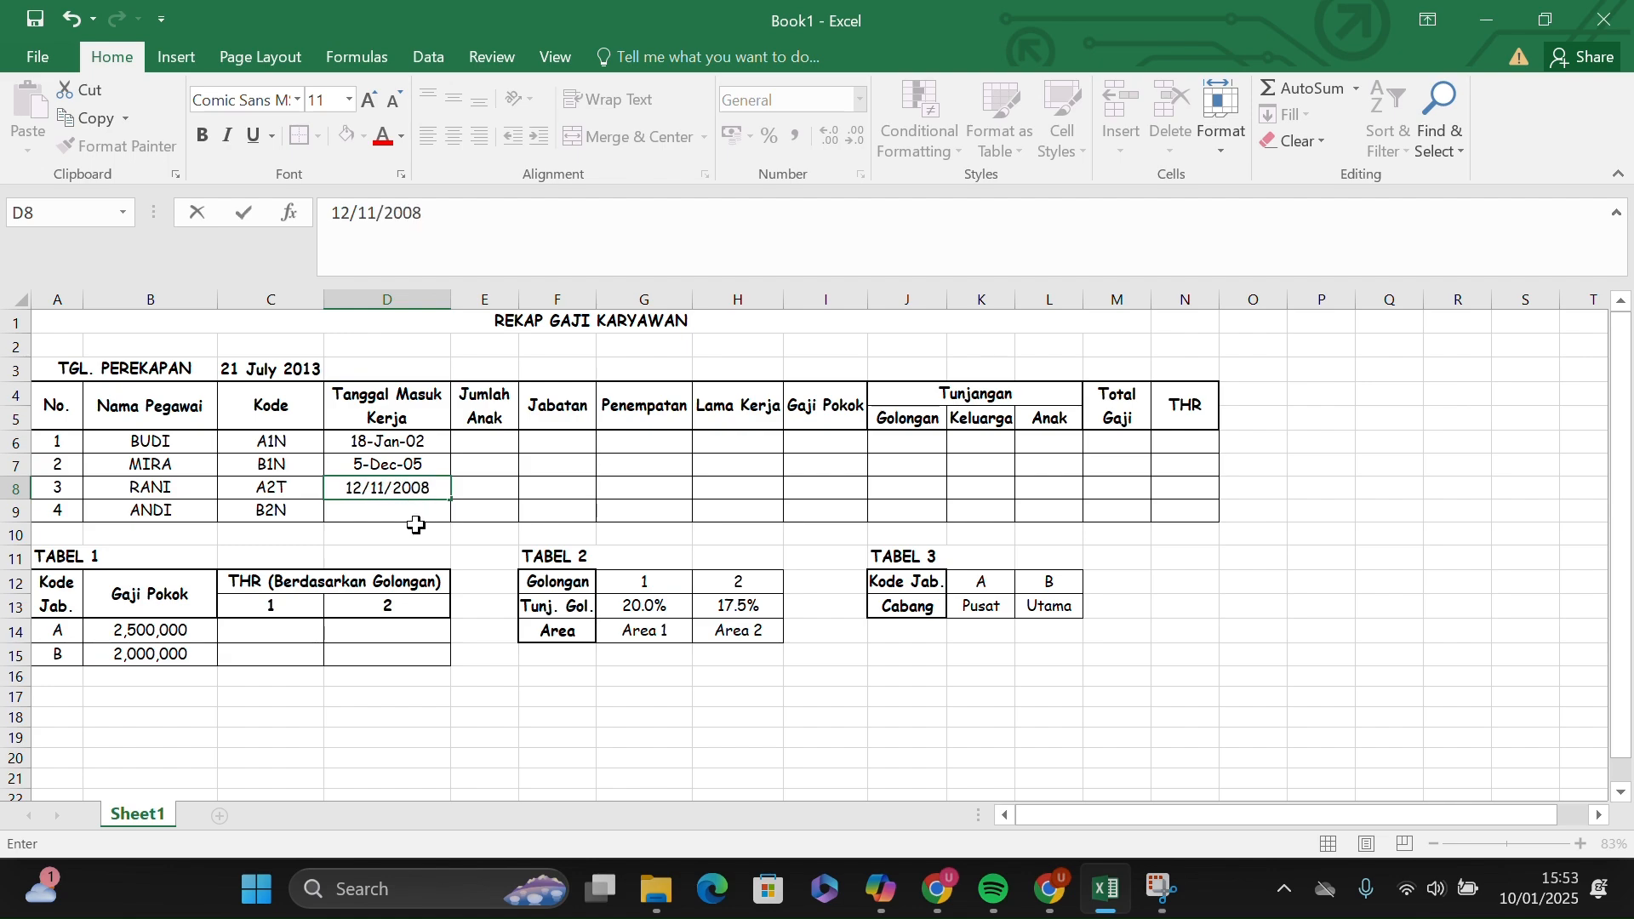
{"action": "key", "text": "Return"}
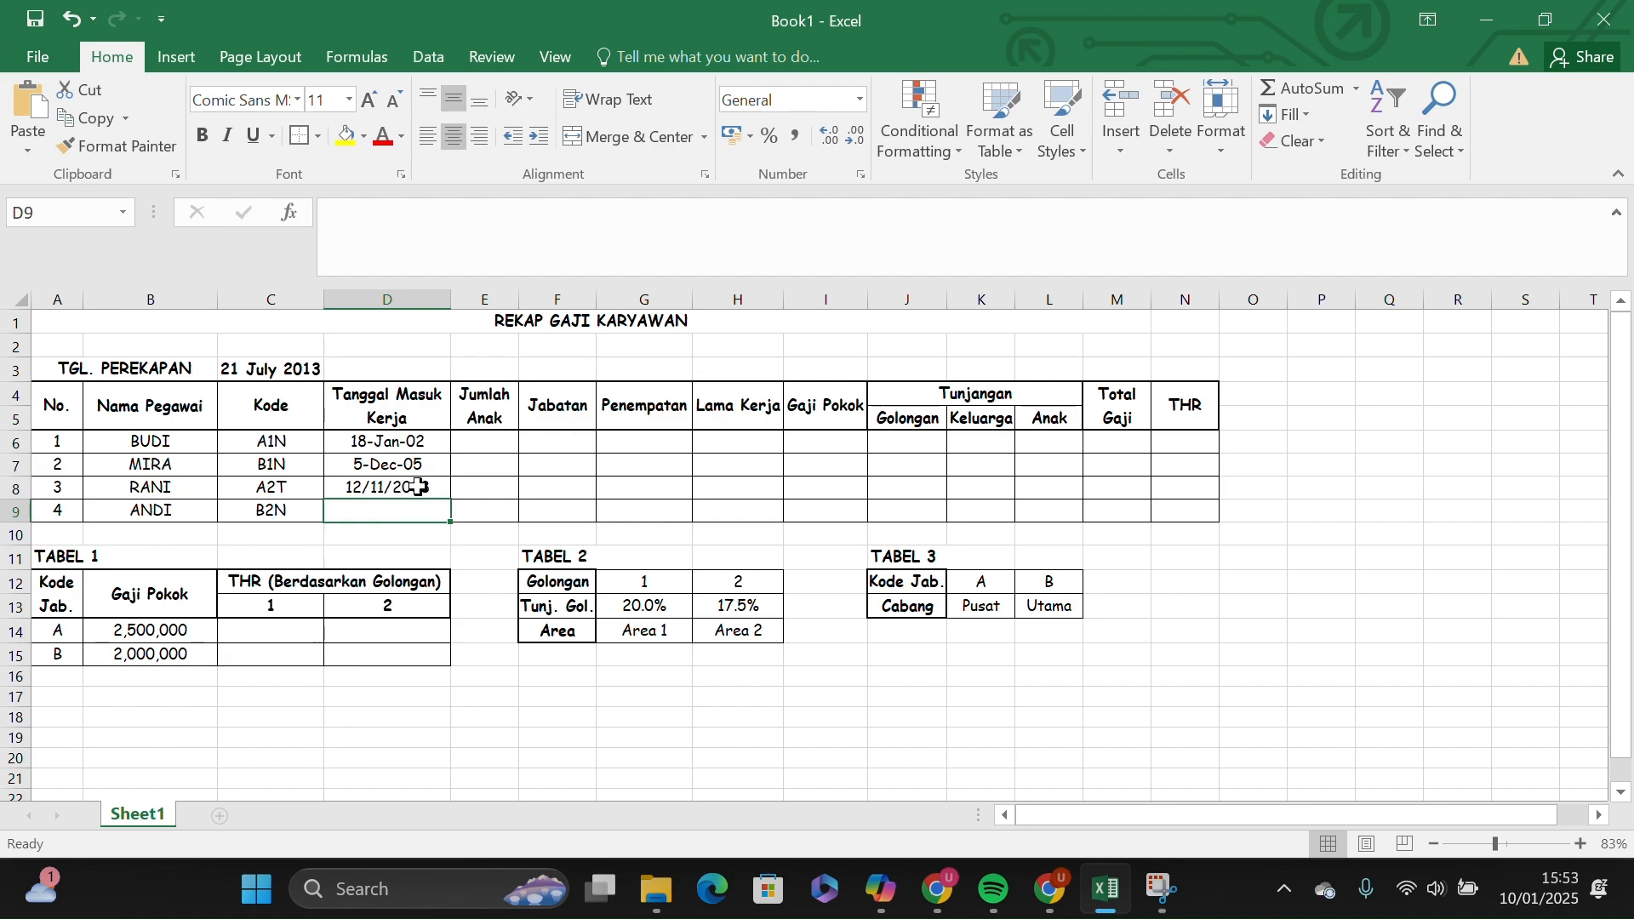
Apply the custom date format dd-mmm-yy to the start date in cell D8.
{"action": "left_click", "coordinate": [417, 487]}
{"action": "right_click", "coordinate": [418, 487]}
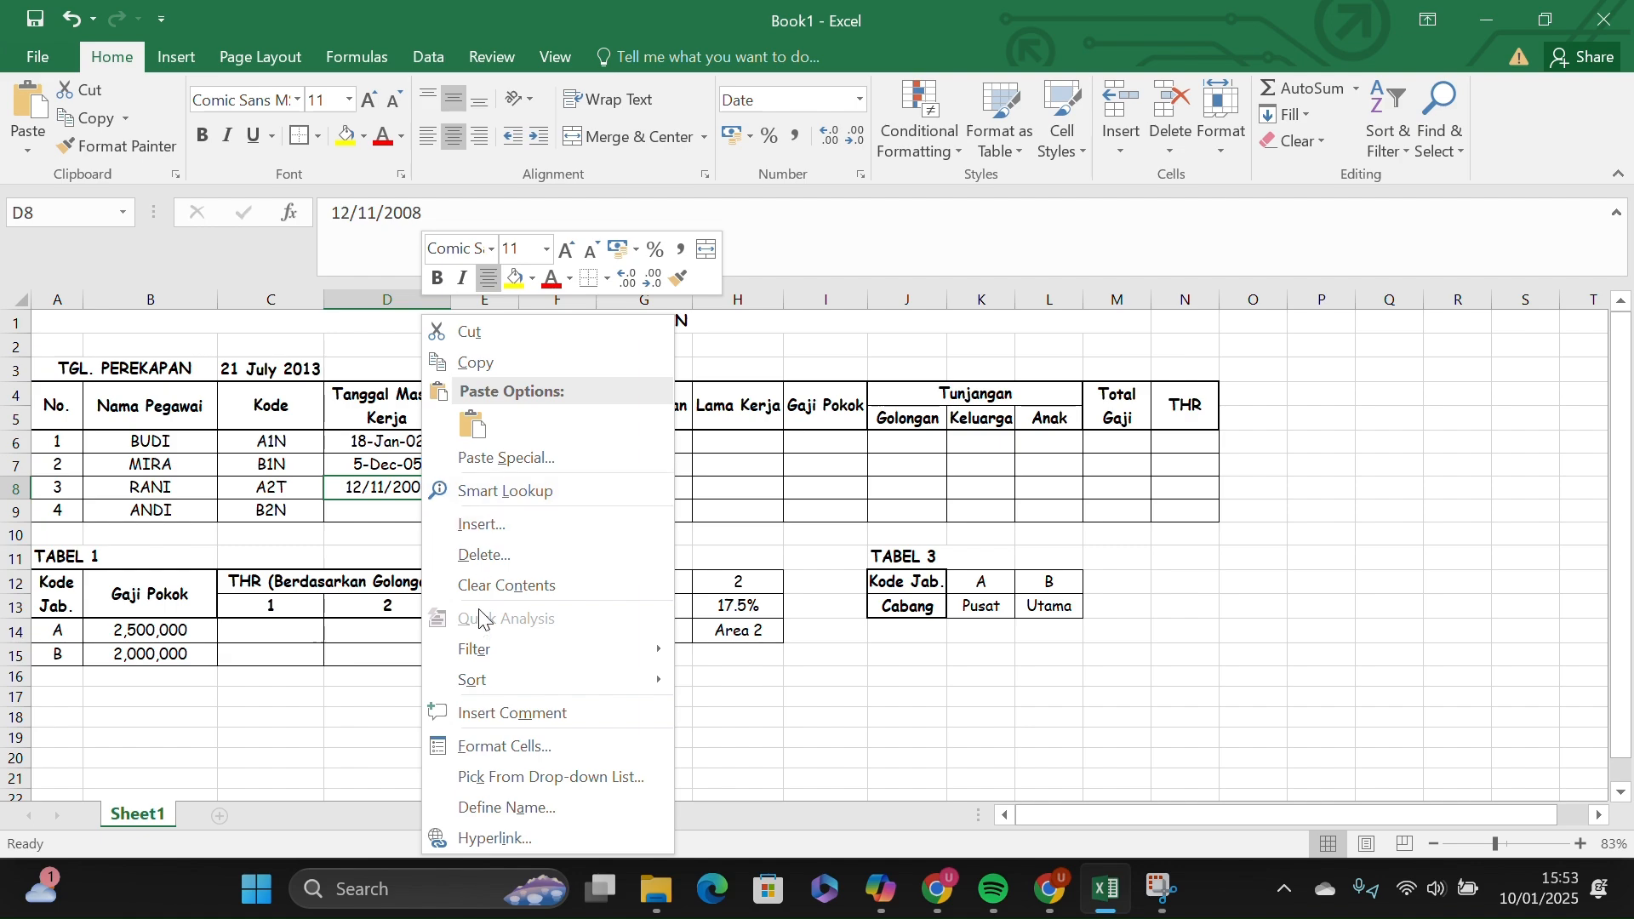
{"action": "left_click", "coordinate": [474, 737]}
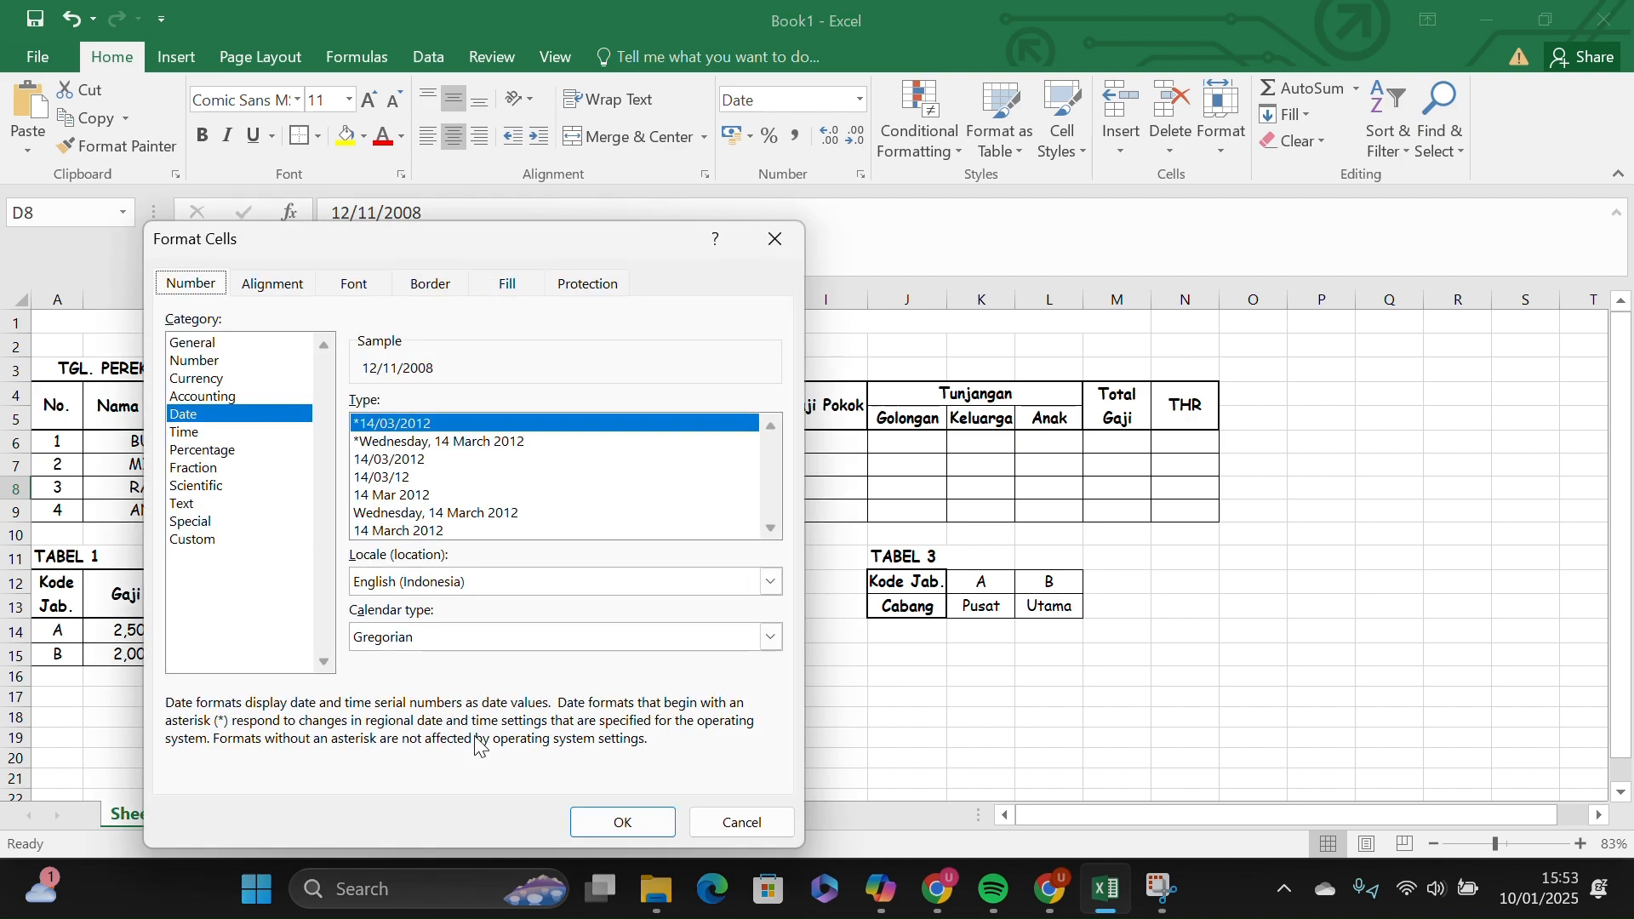
{"action": "left_click", "coordinate": [252, 542]}
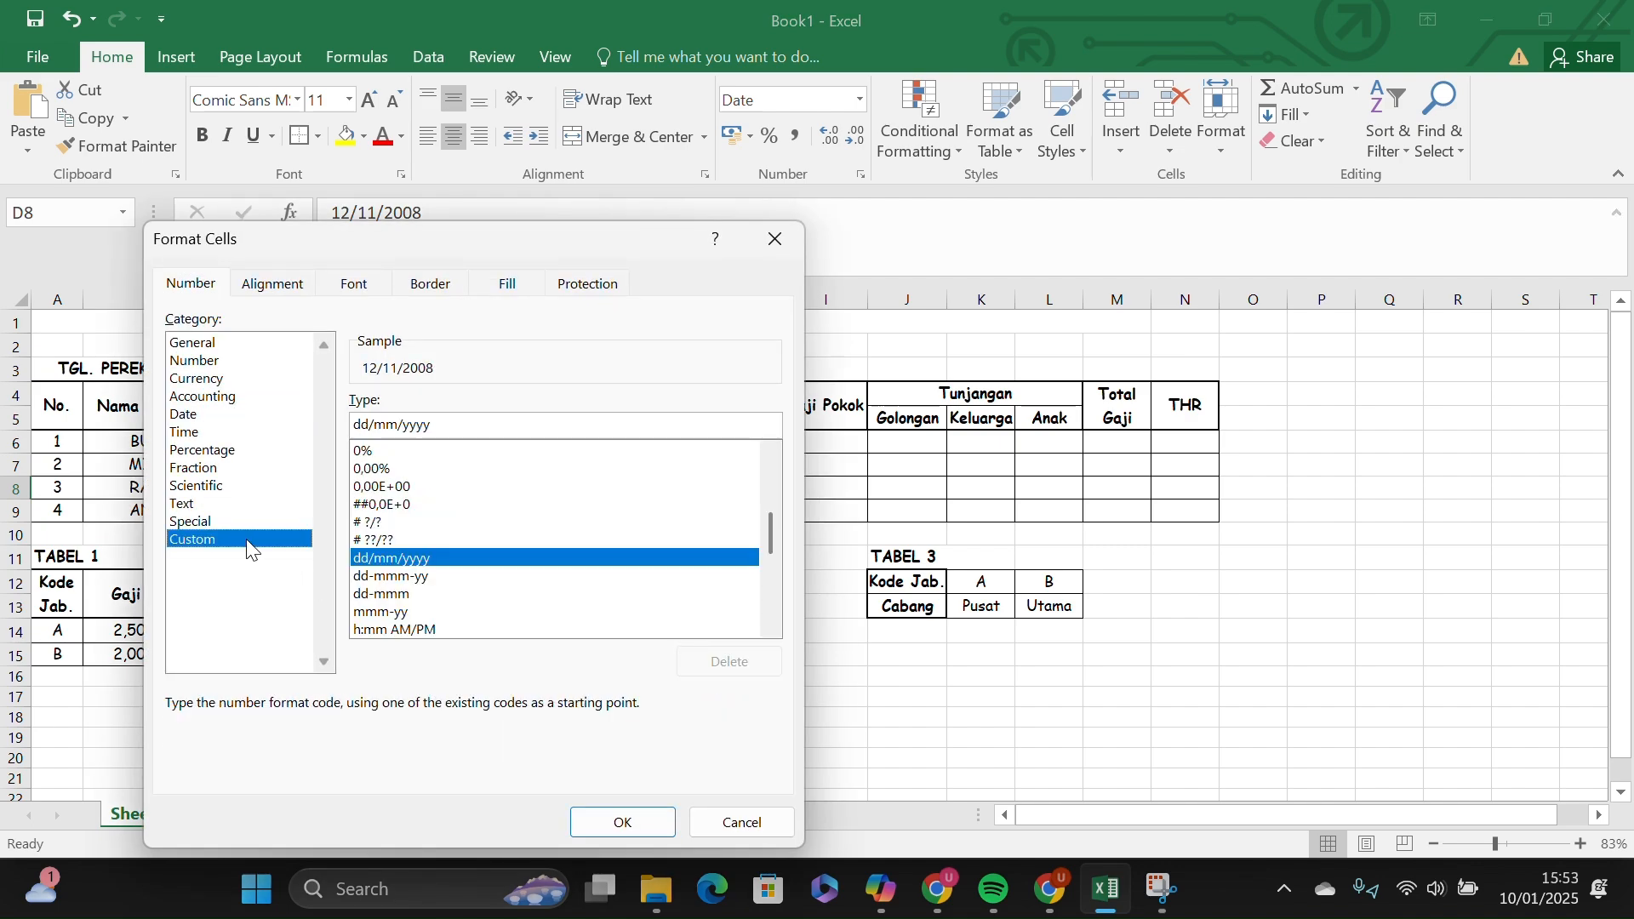
{"action": "left_click", "coordinate": [381, 579]}
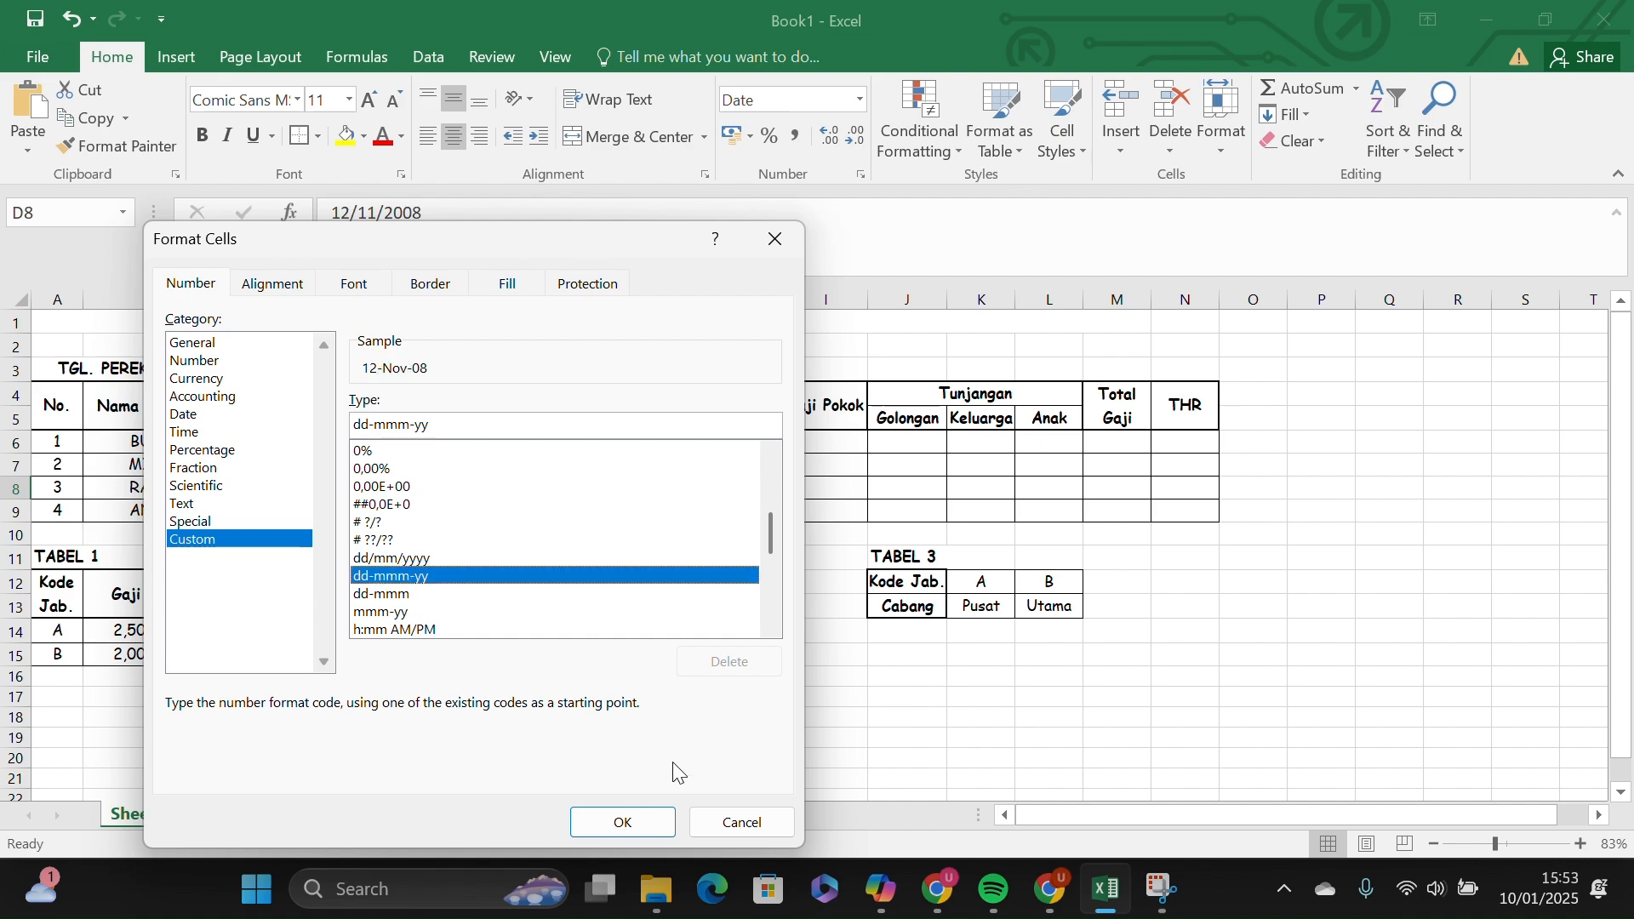
{"action": "left_click", "coordinate": [642, 823]}
Enter 8/02/2009 as the fourth employee's start date in cell D9.
{"action": "type", "text": "8"}
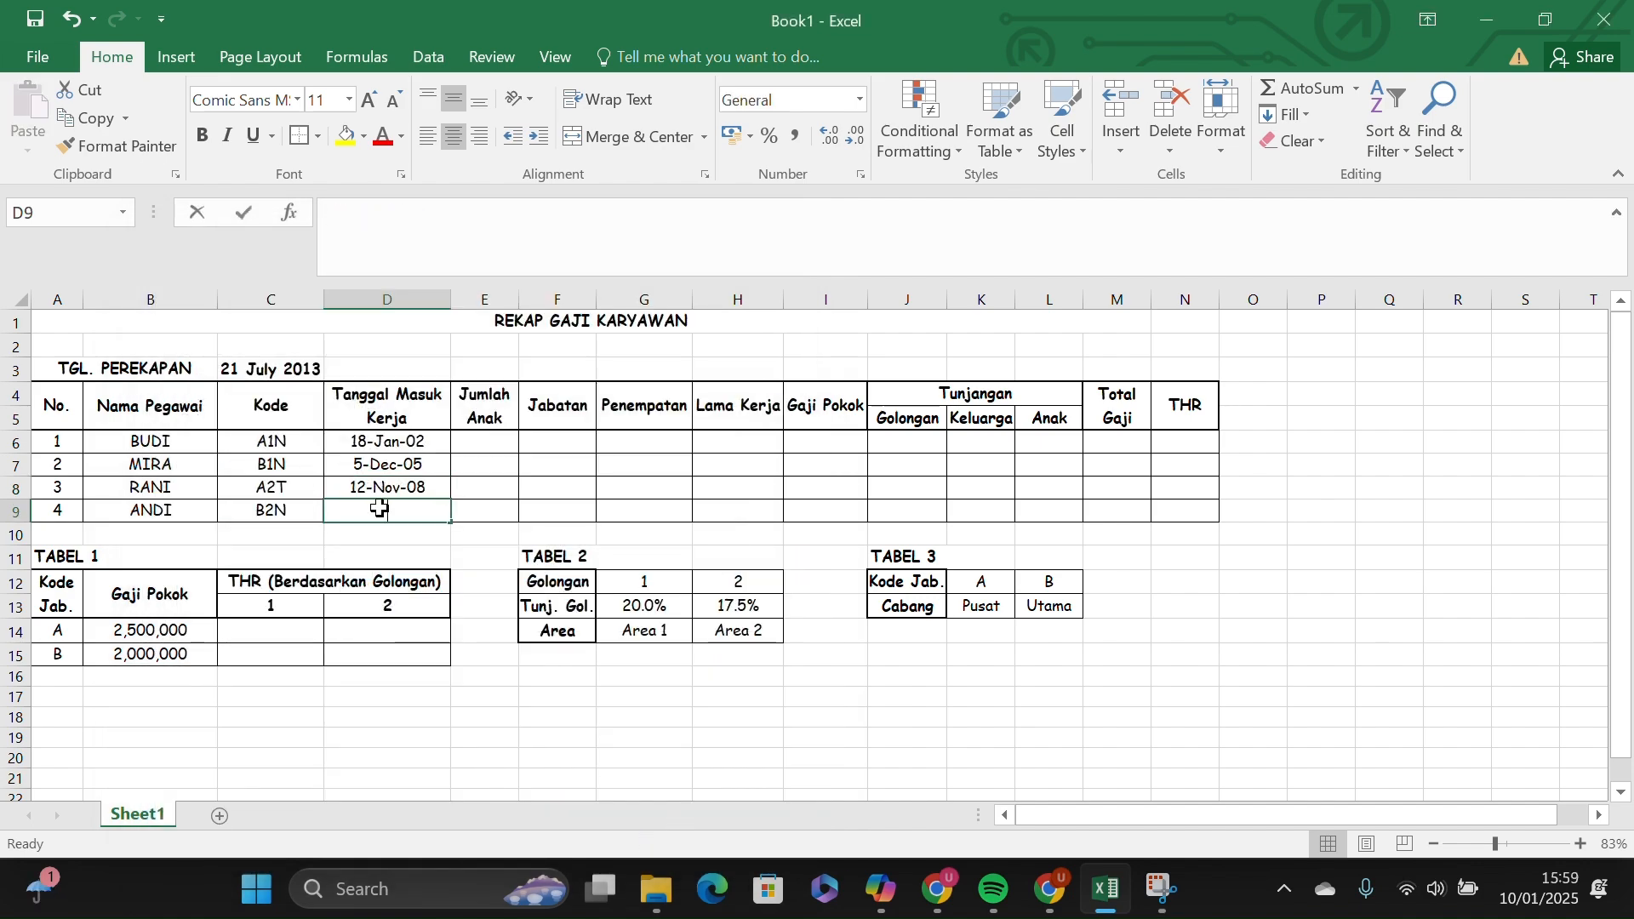
{"action": "type", "text": "/02"}
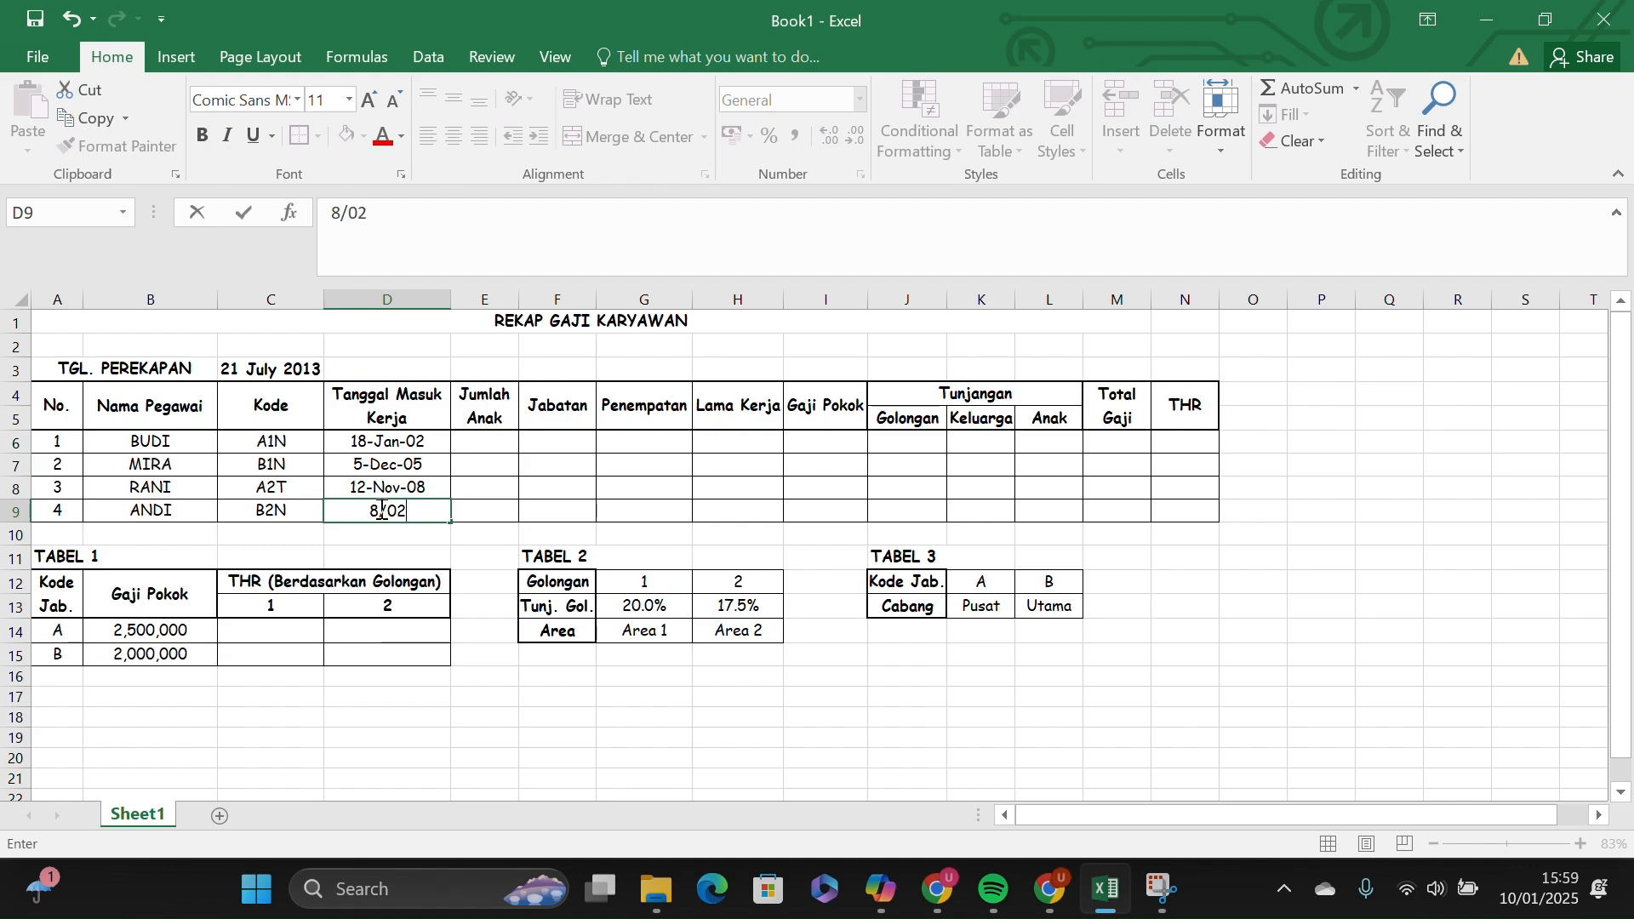
{"action": "type", "text": "/2009"}
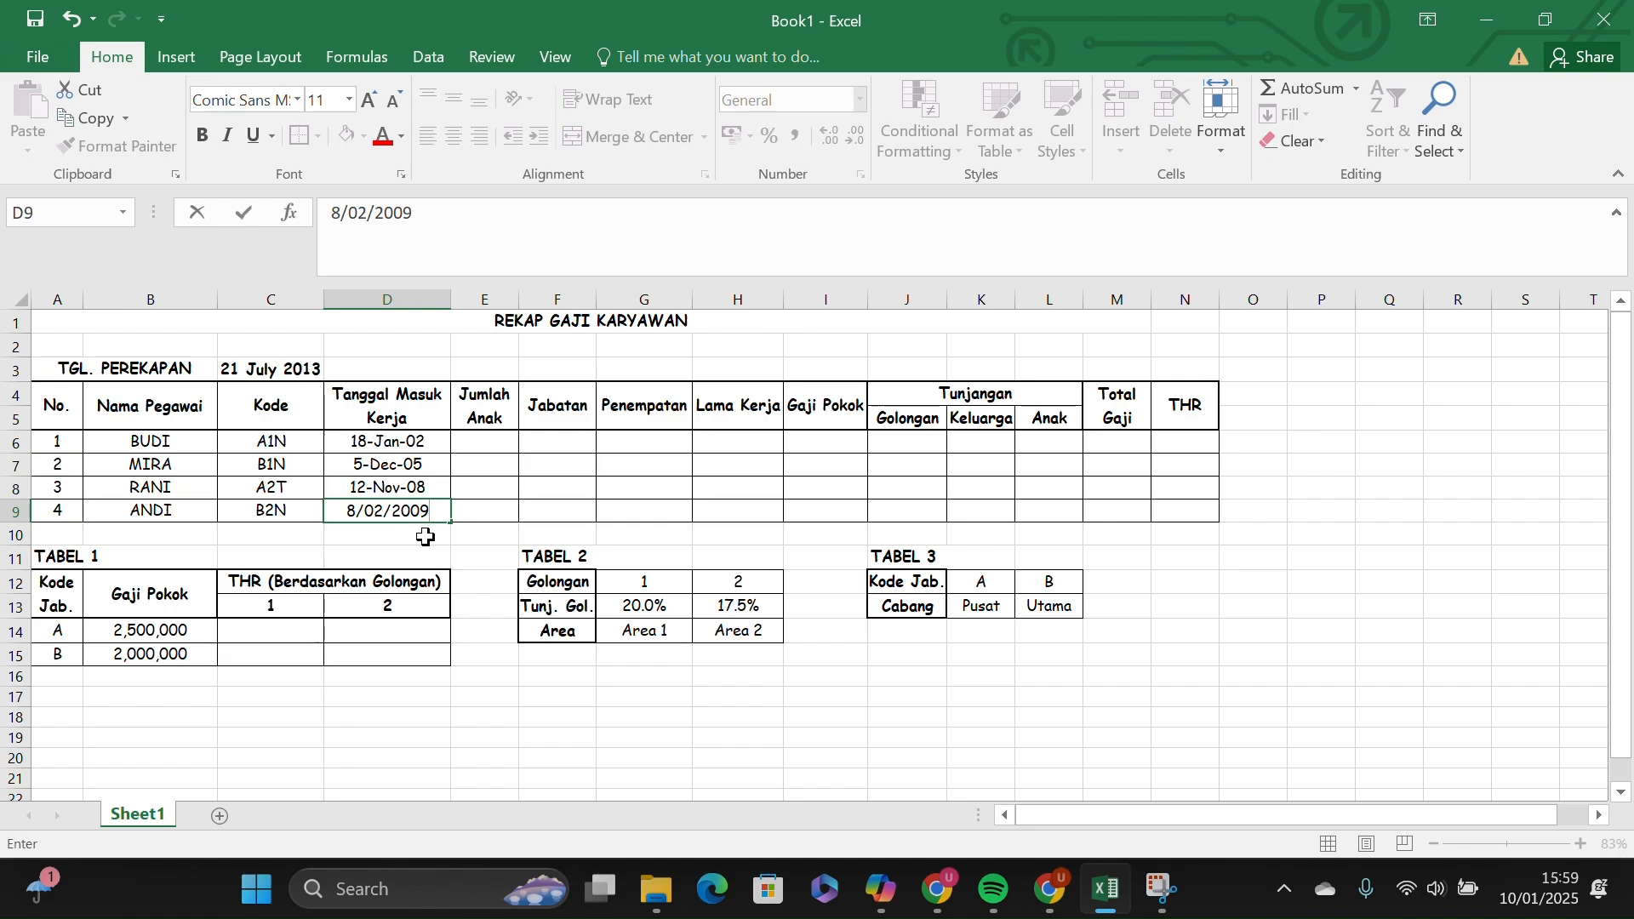
{"action": "key", "text": "Return"}
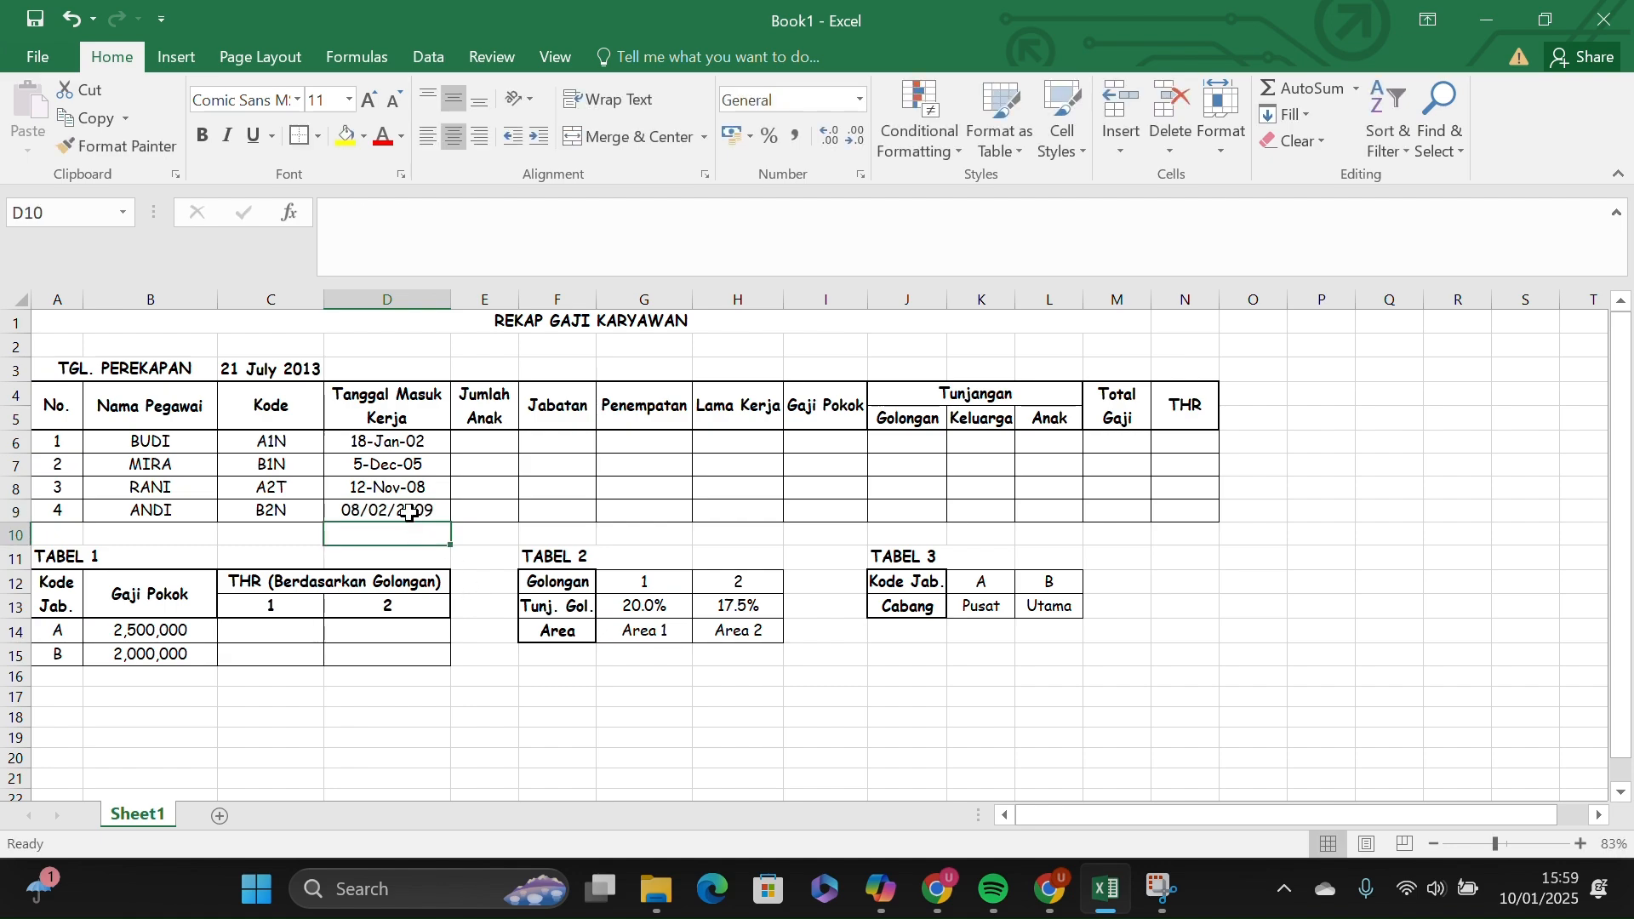
Apply the custom date format d-mmm-yy to the fourth employee's start date in cell D9.
{"action": "left_click", "coordinate": [409, 513]}
{"action": "right_click", "coordinate": [410, 514]}
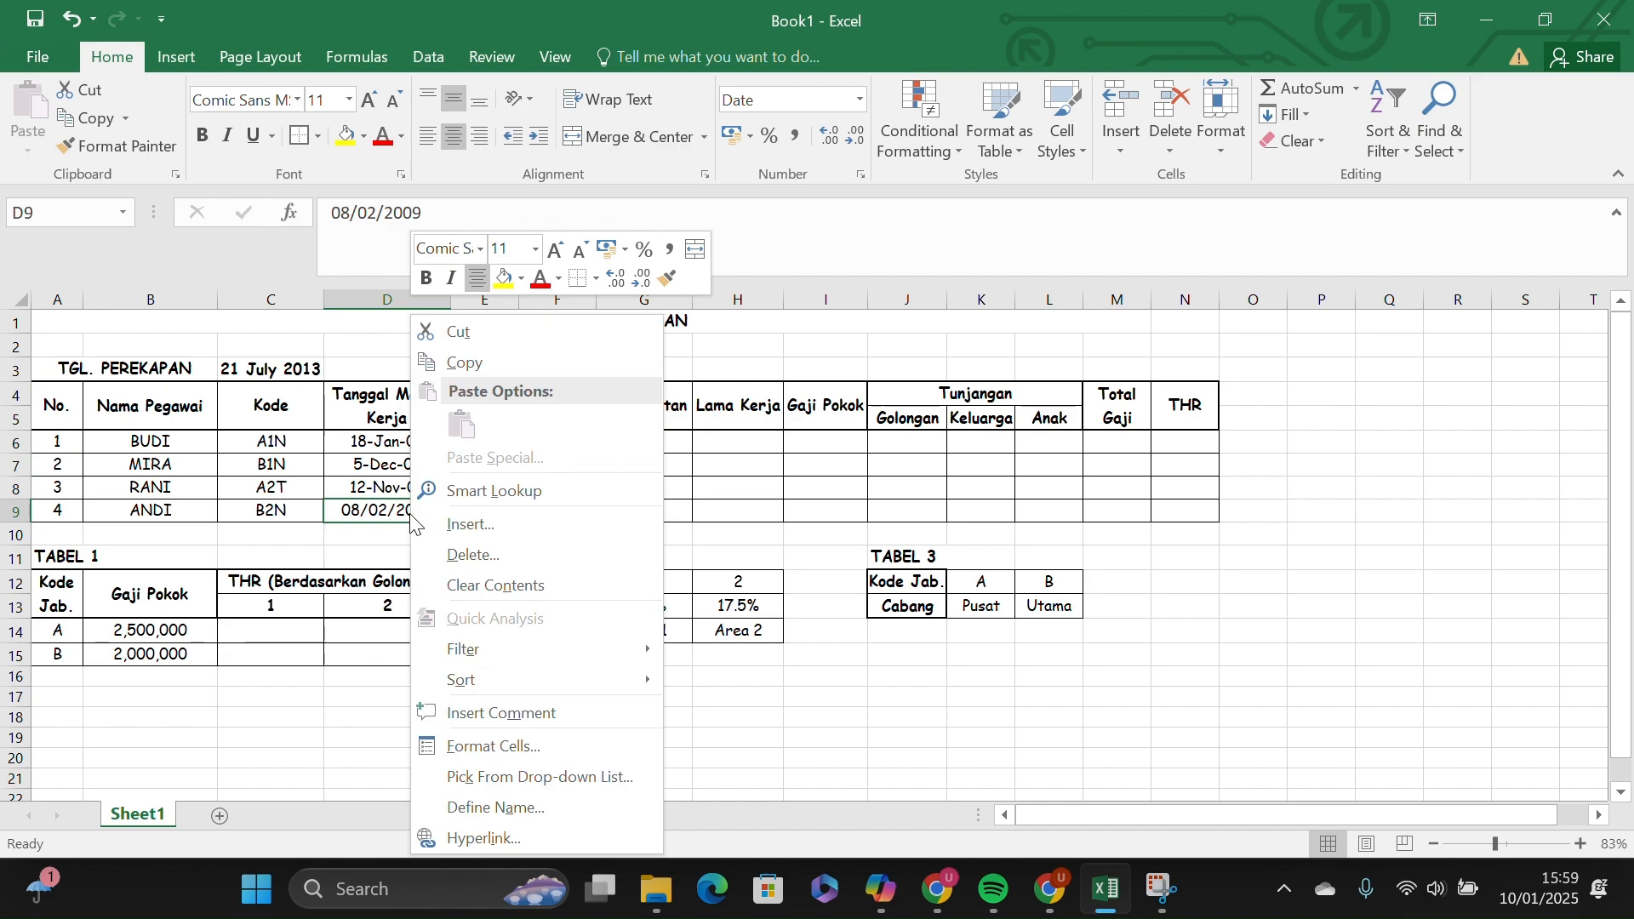
{"action": "left_click", "coordinate": [503, 745]}
{"action": "left_click", "coordinate": [270, 542]}
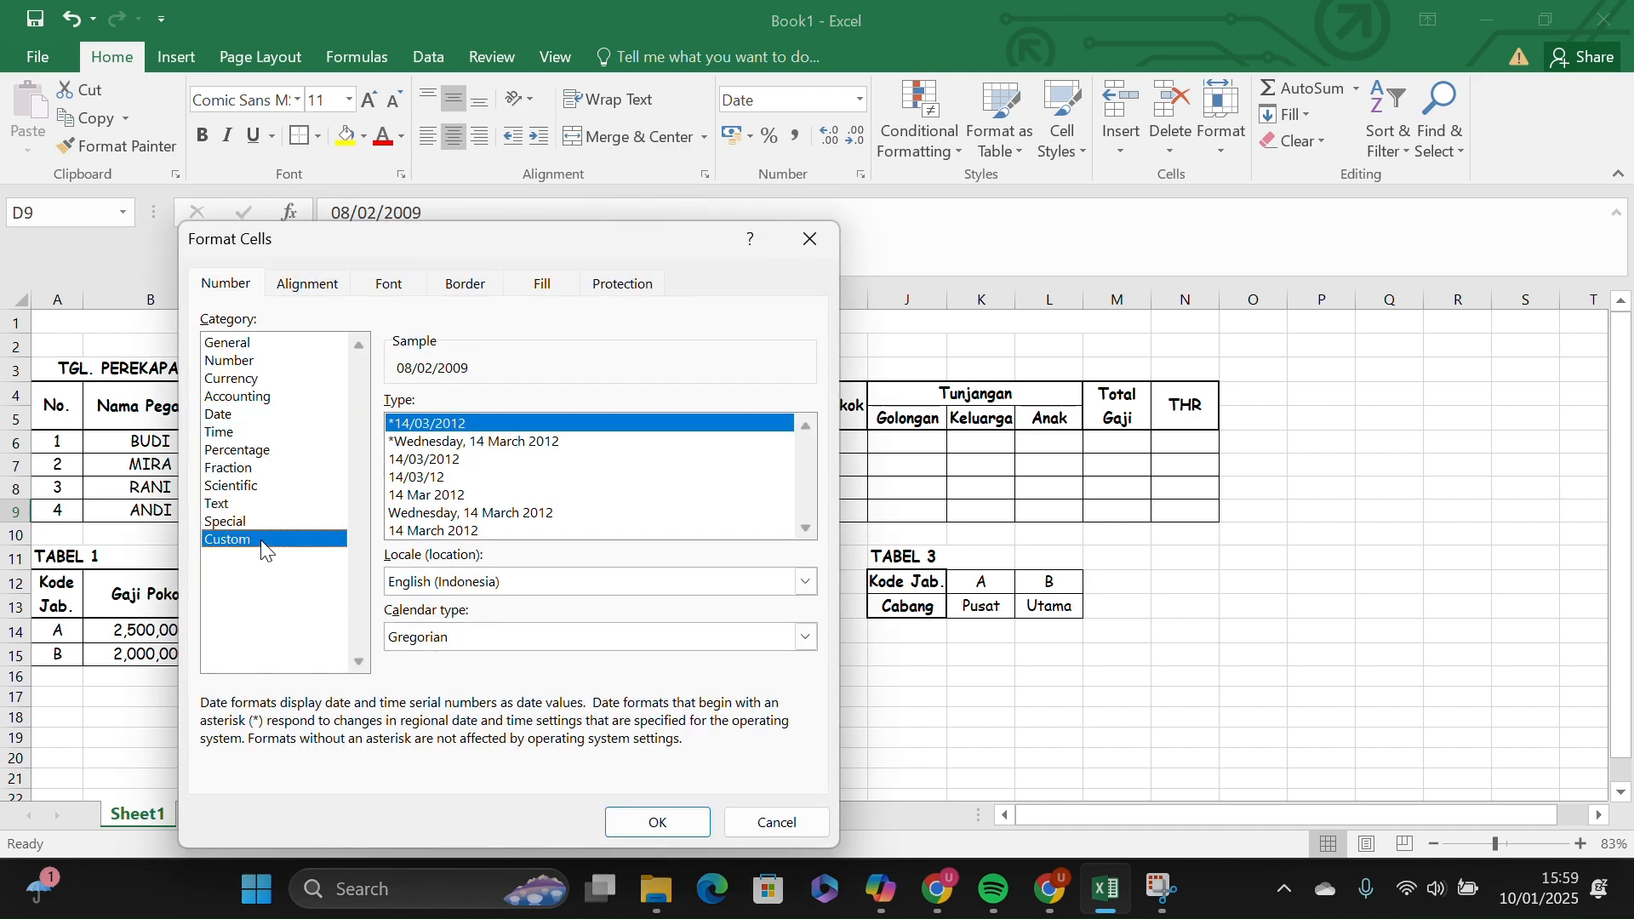
{"action": "left_click", "coordinate": [434, 577]}
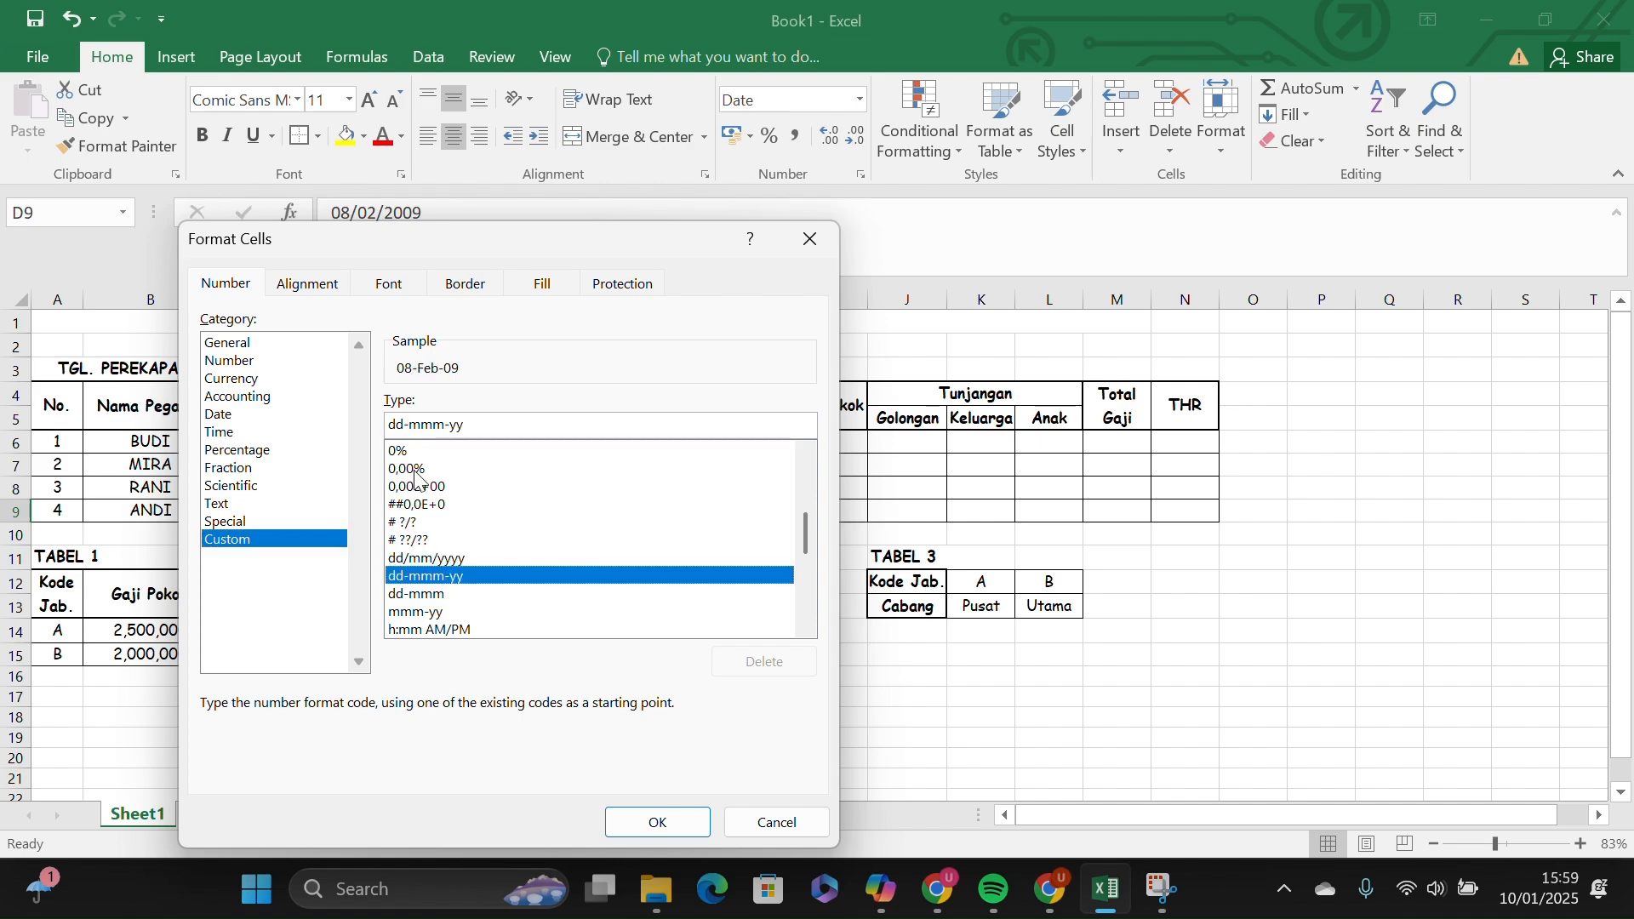
{"action": "left_click", "coordinate": [397, 432]}
{"action": "key", "text": "BackSpace"}
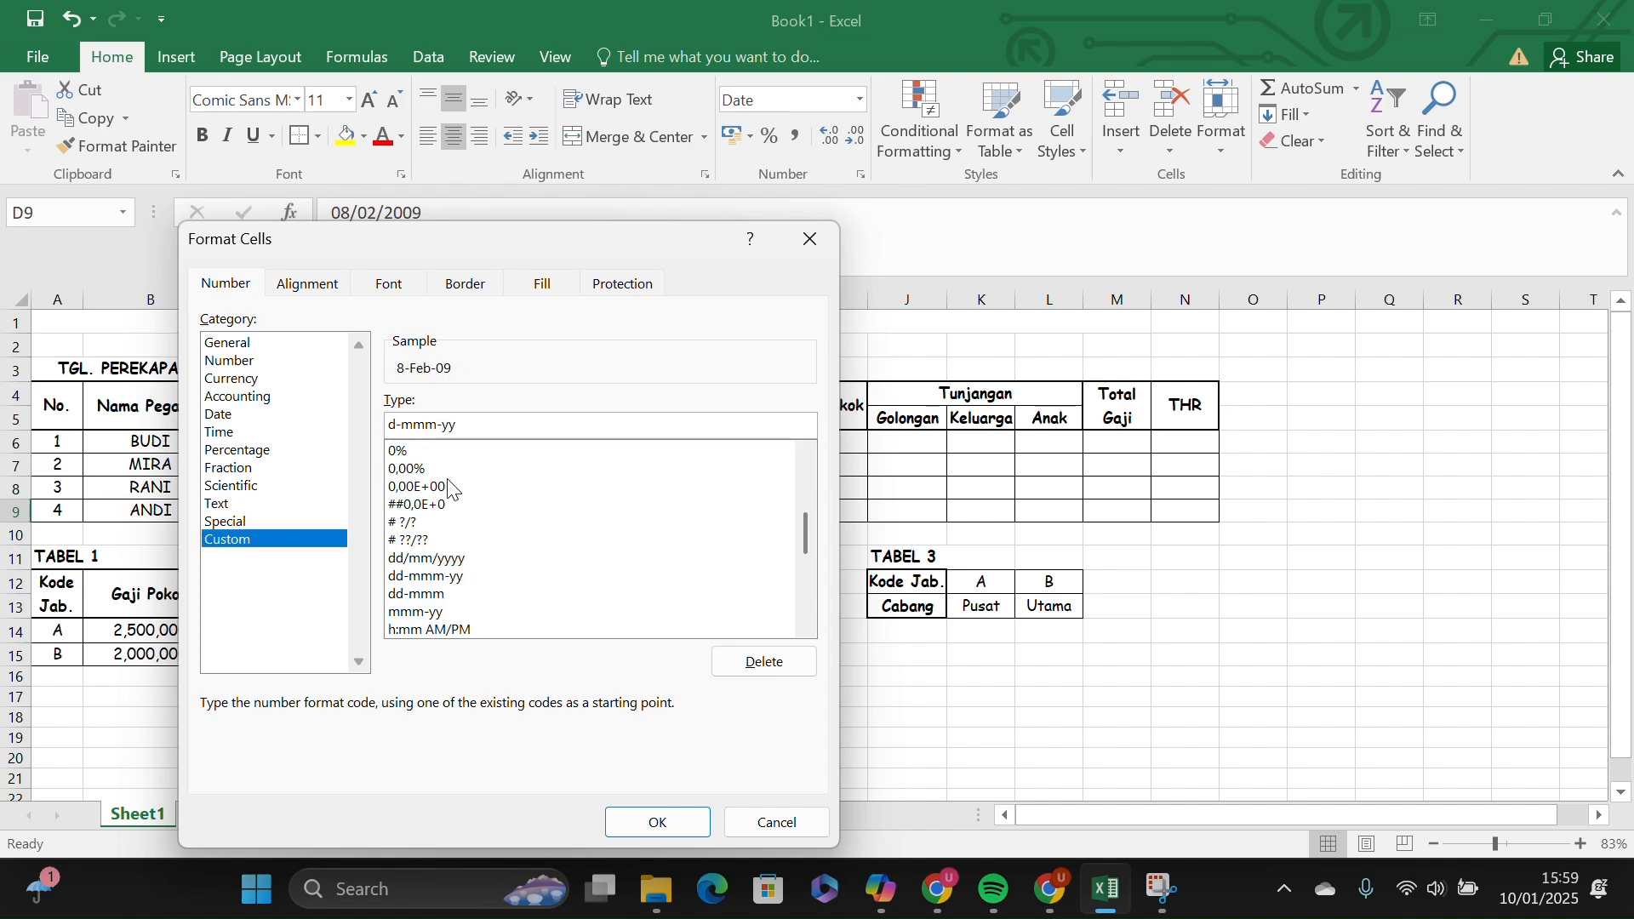
{"action": "left_click", "coordinate": [669, 823]}
Begin the first employee's Jabatan formula in cell F6 with =IF(LEFT(C6;1)="A";"Kabag"; so code A returns Kabag.
{"action": "left_click", "coordinate": [565, 444]}
{"action": "type", "text": "="}
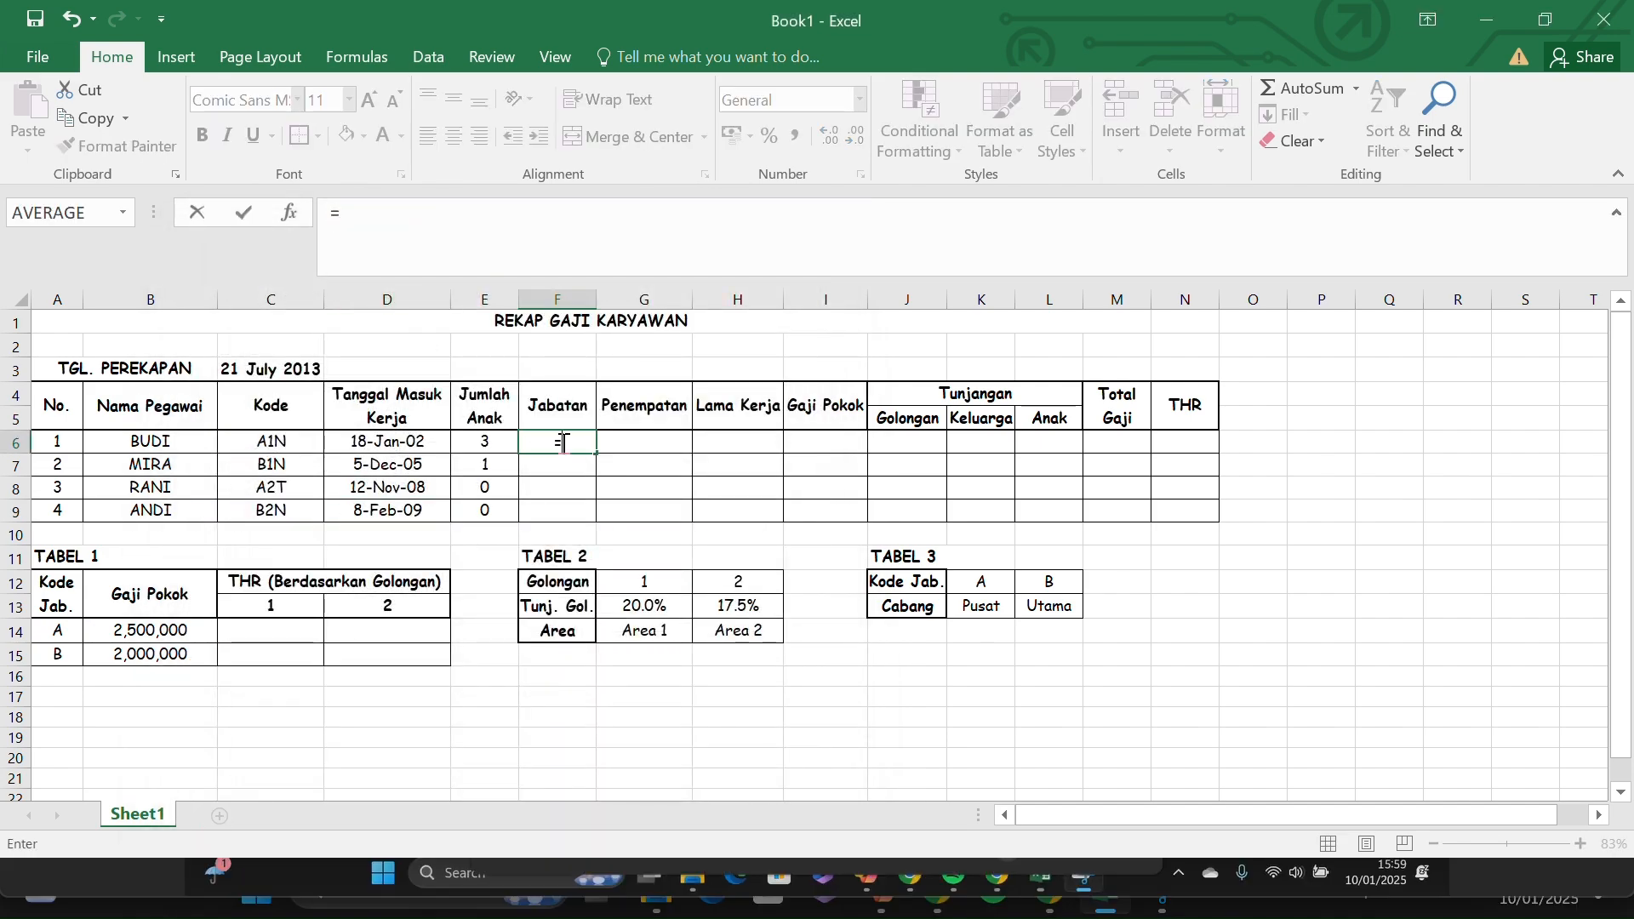
{"action": "type", "text": "IF"}
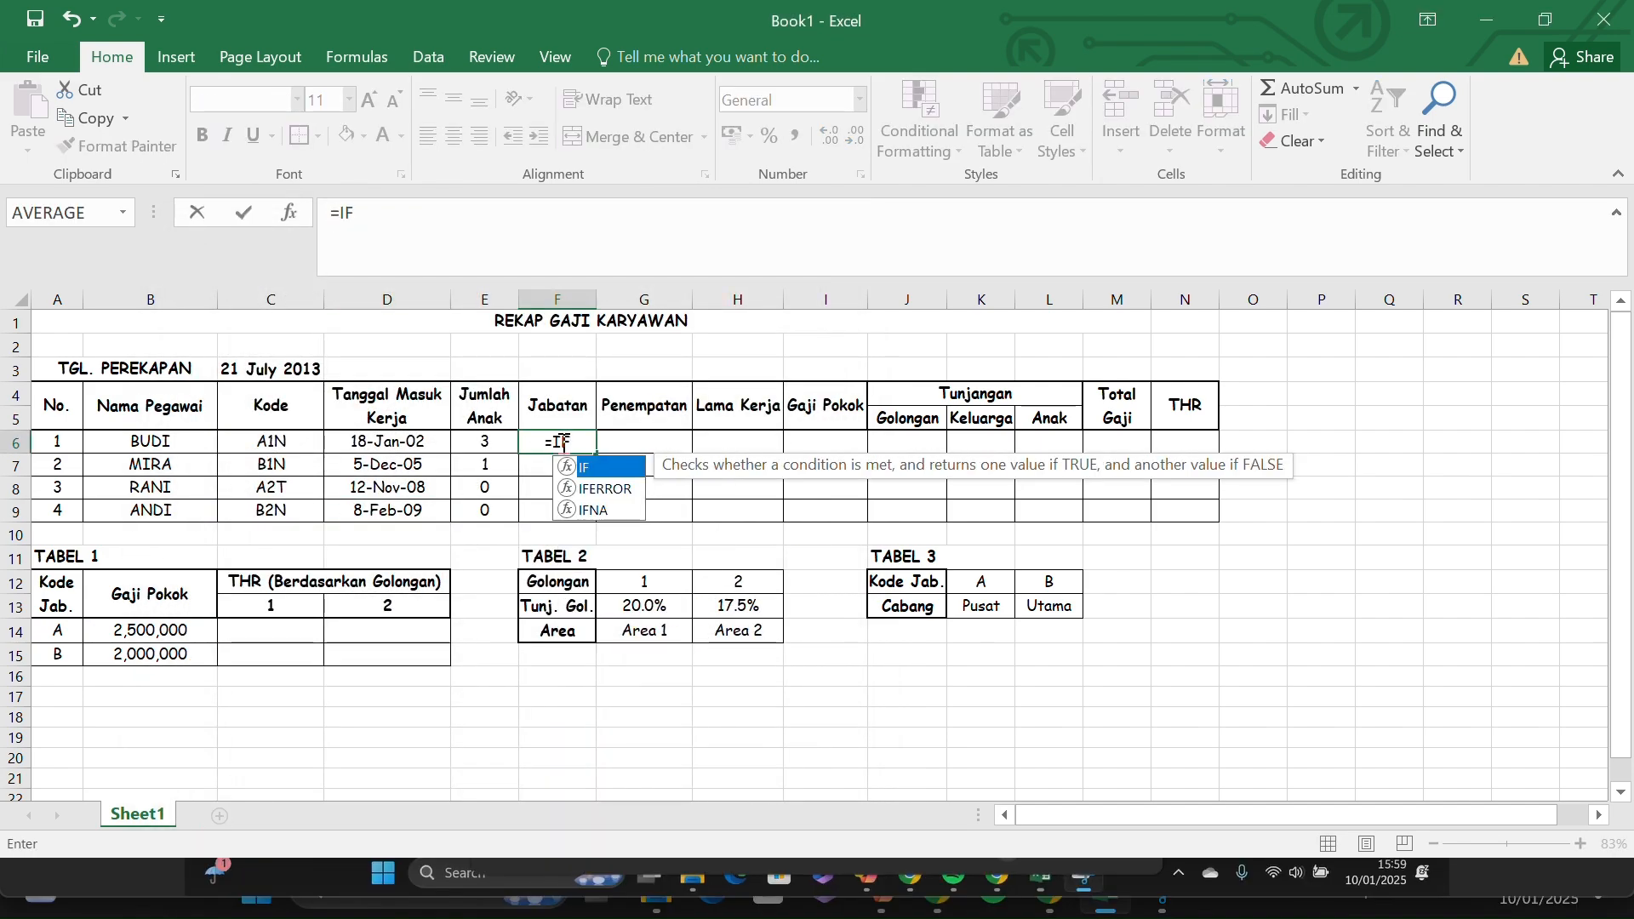
{"action": "type", "text": "(LEFT"}
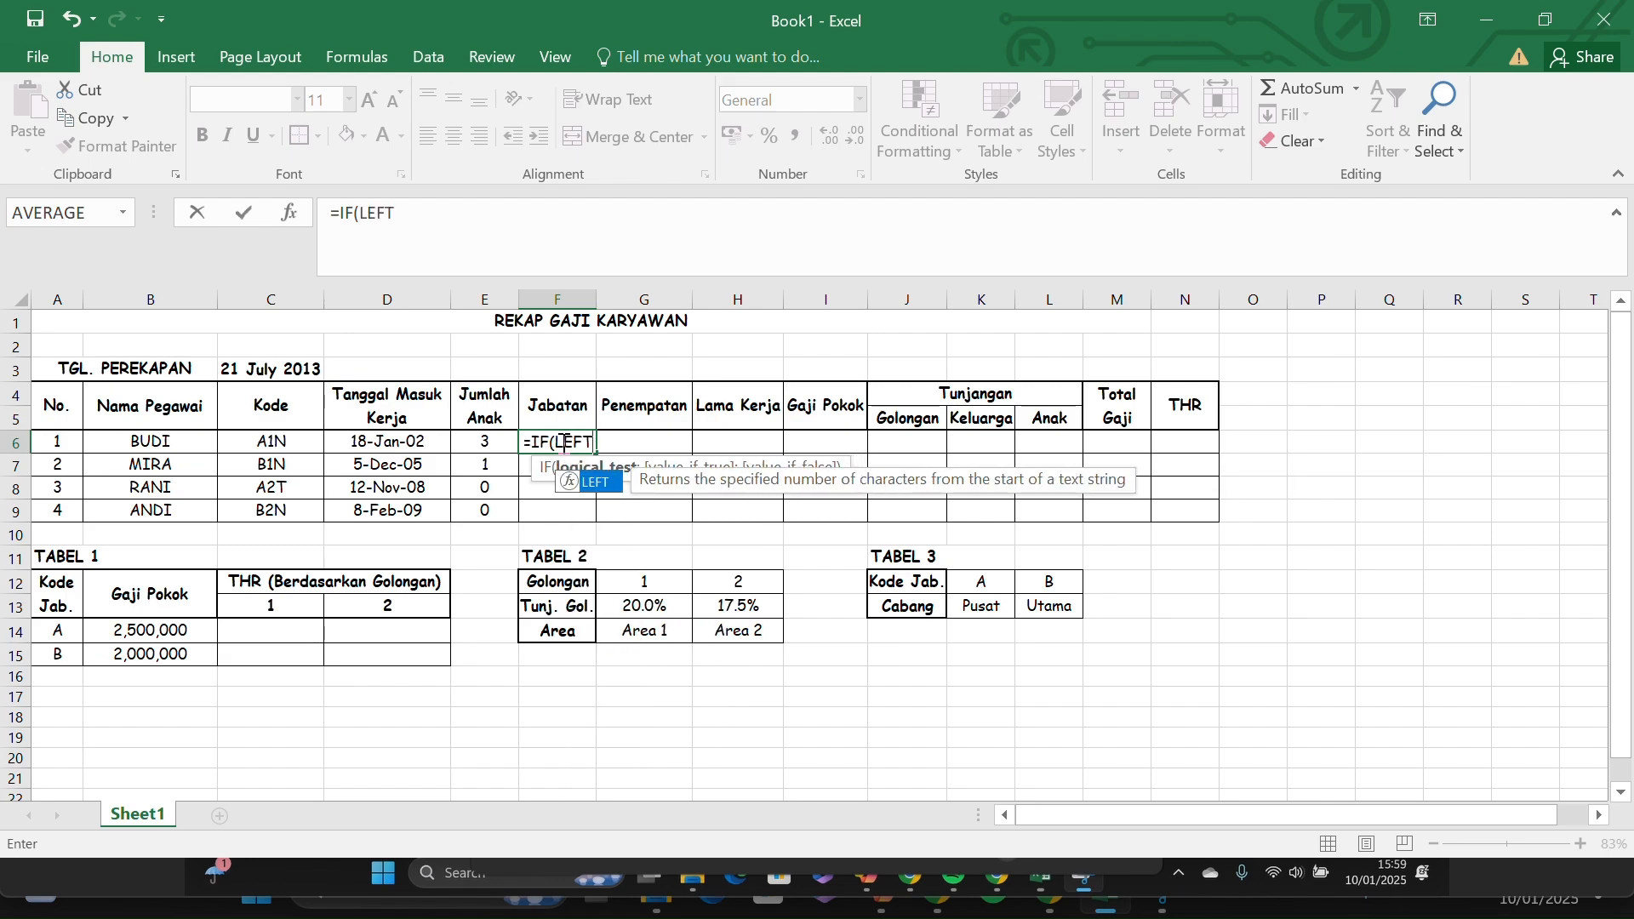
{"action": "type", "text": "("}
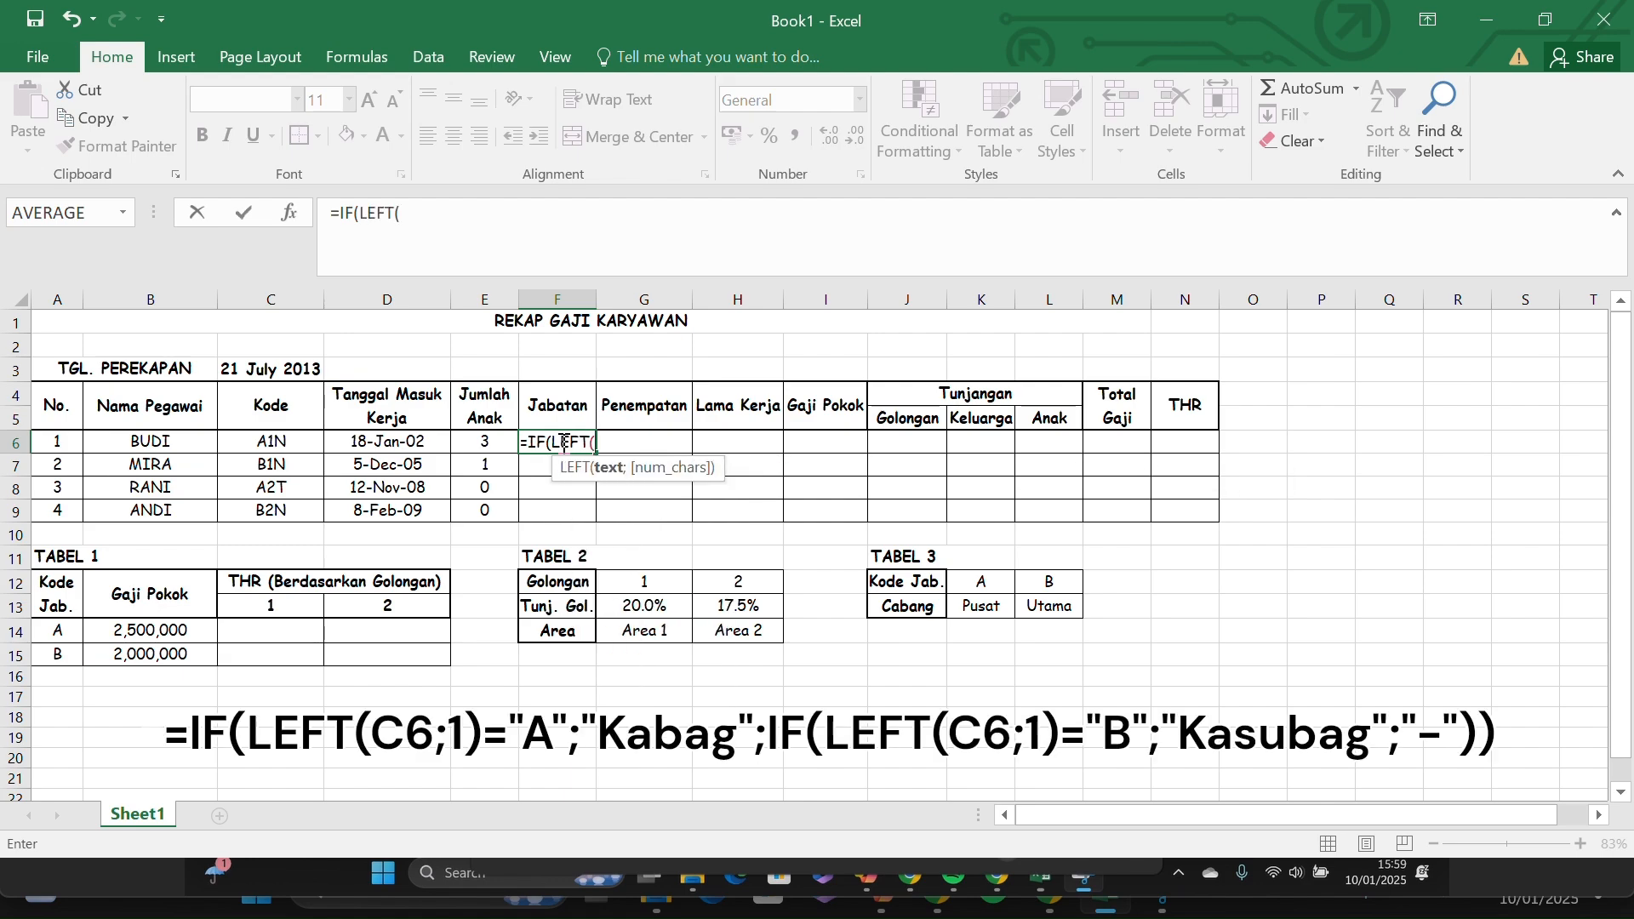
{"action": "left_click", "coordinate": [288, 441]}
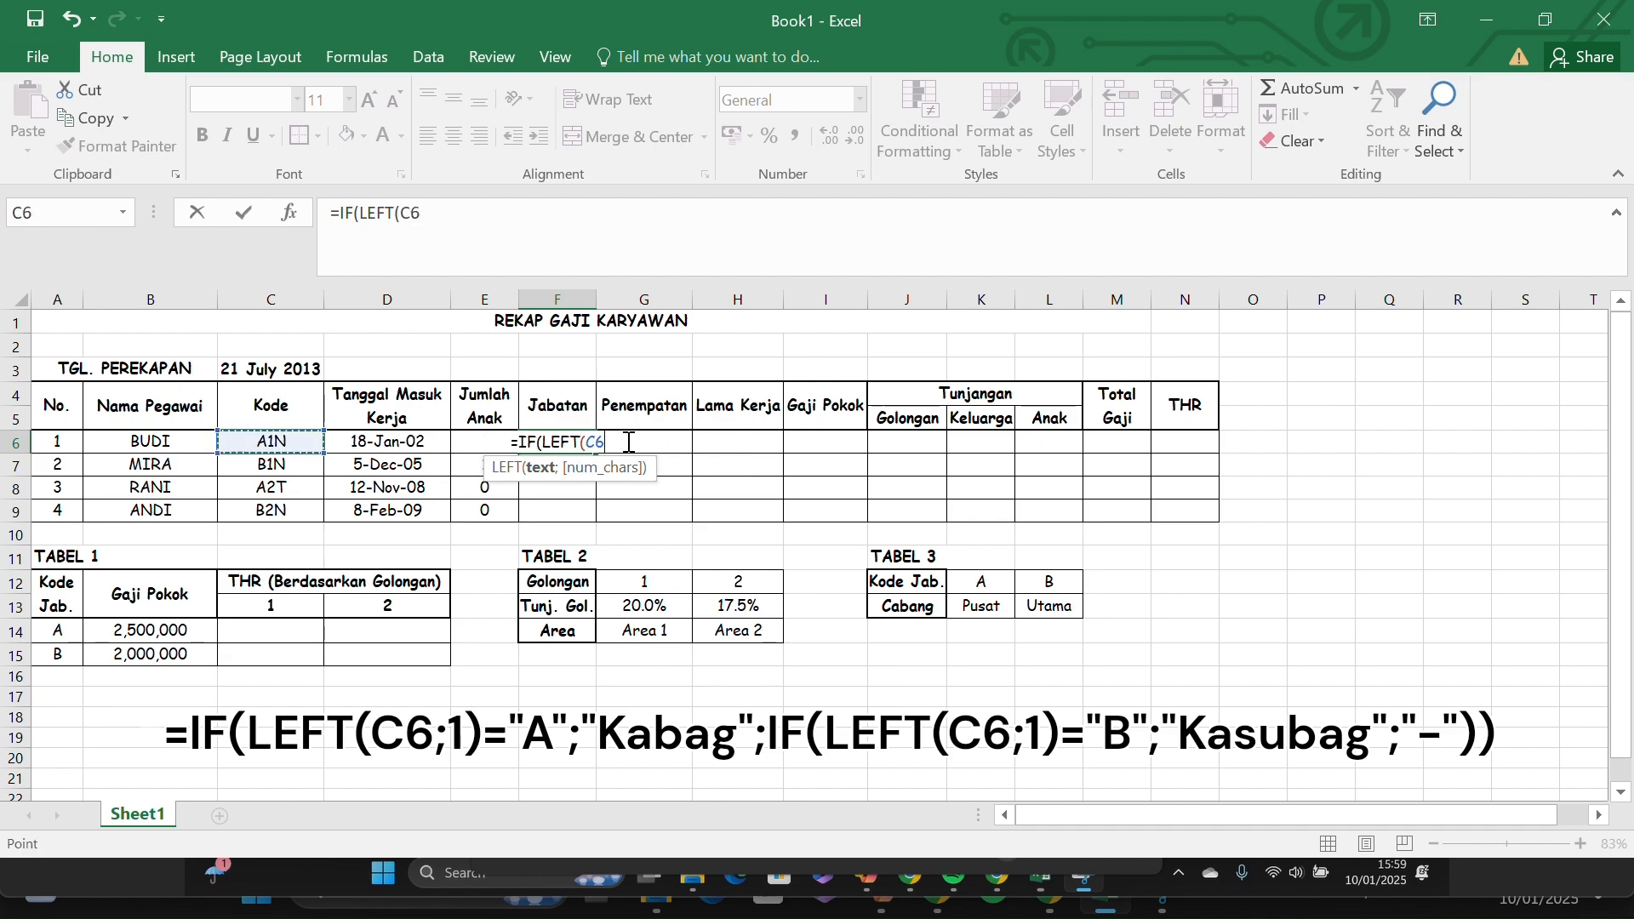
{"action": "type", "text": ";"}
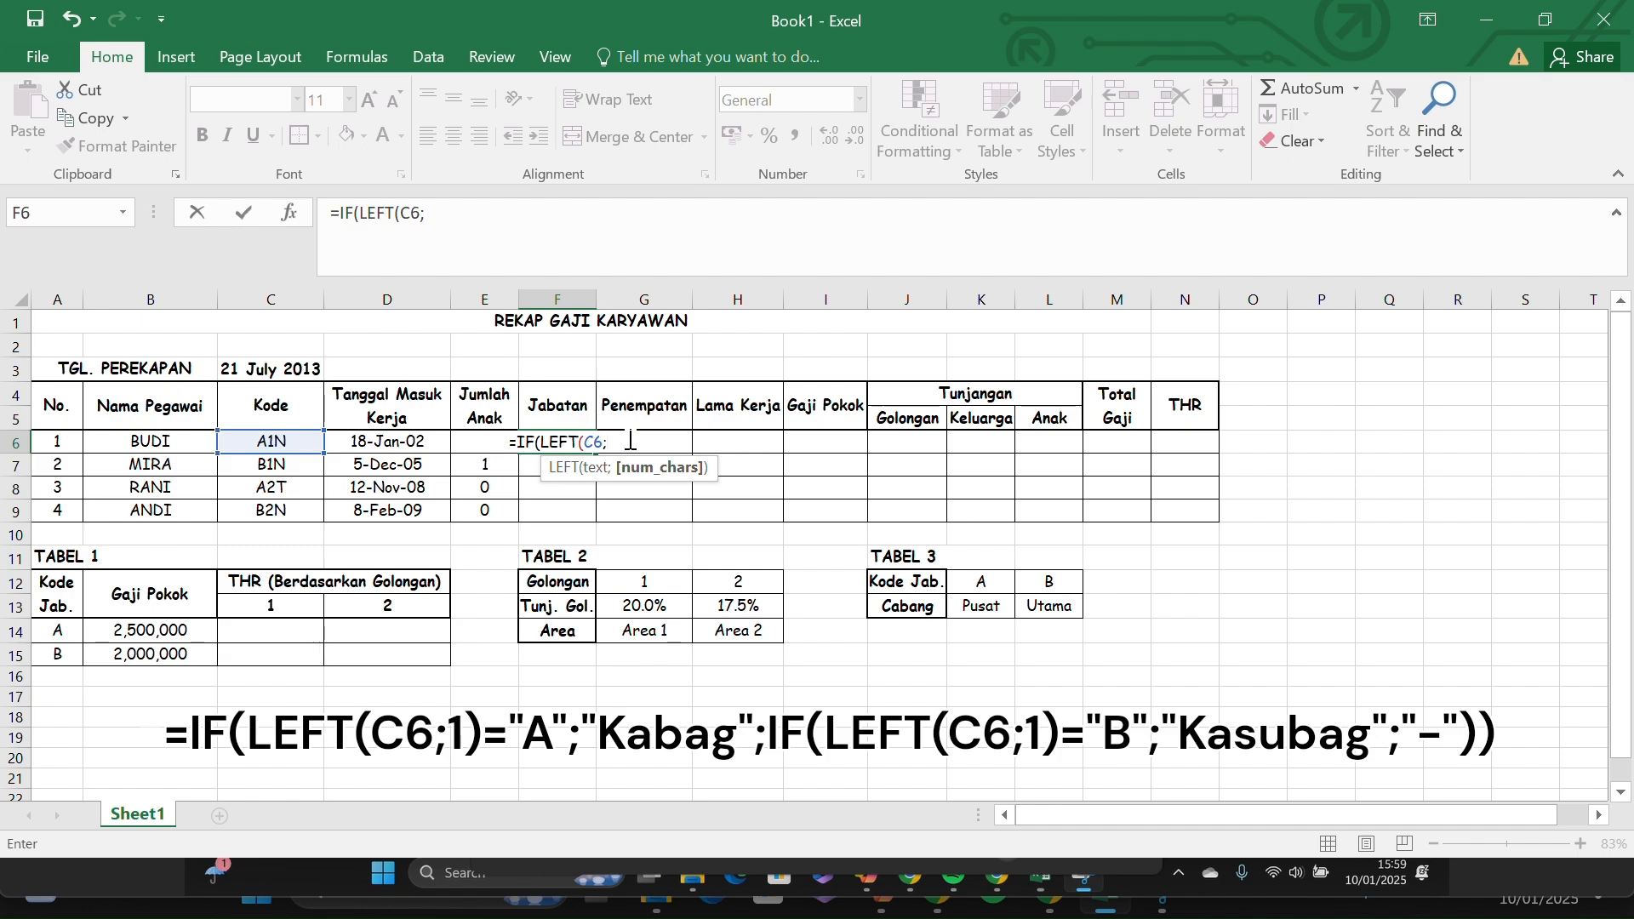
{"action": "type", "text": "1"}
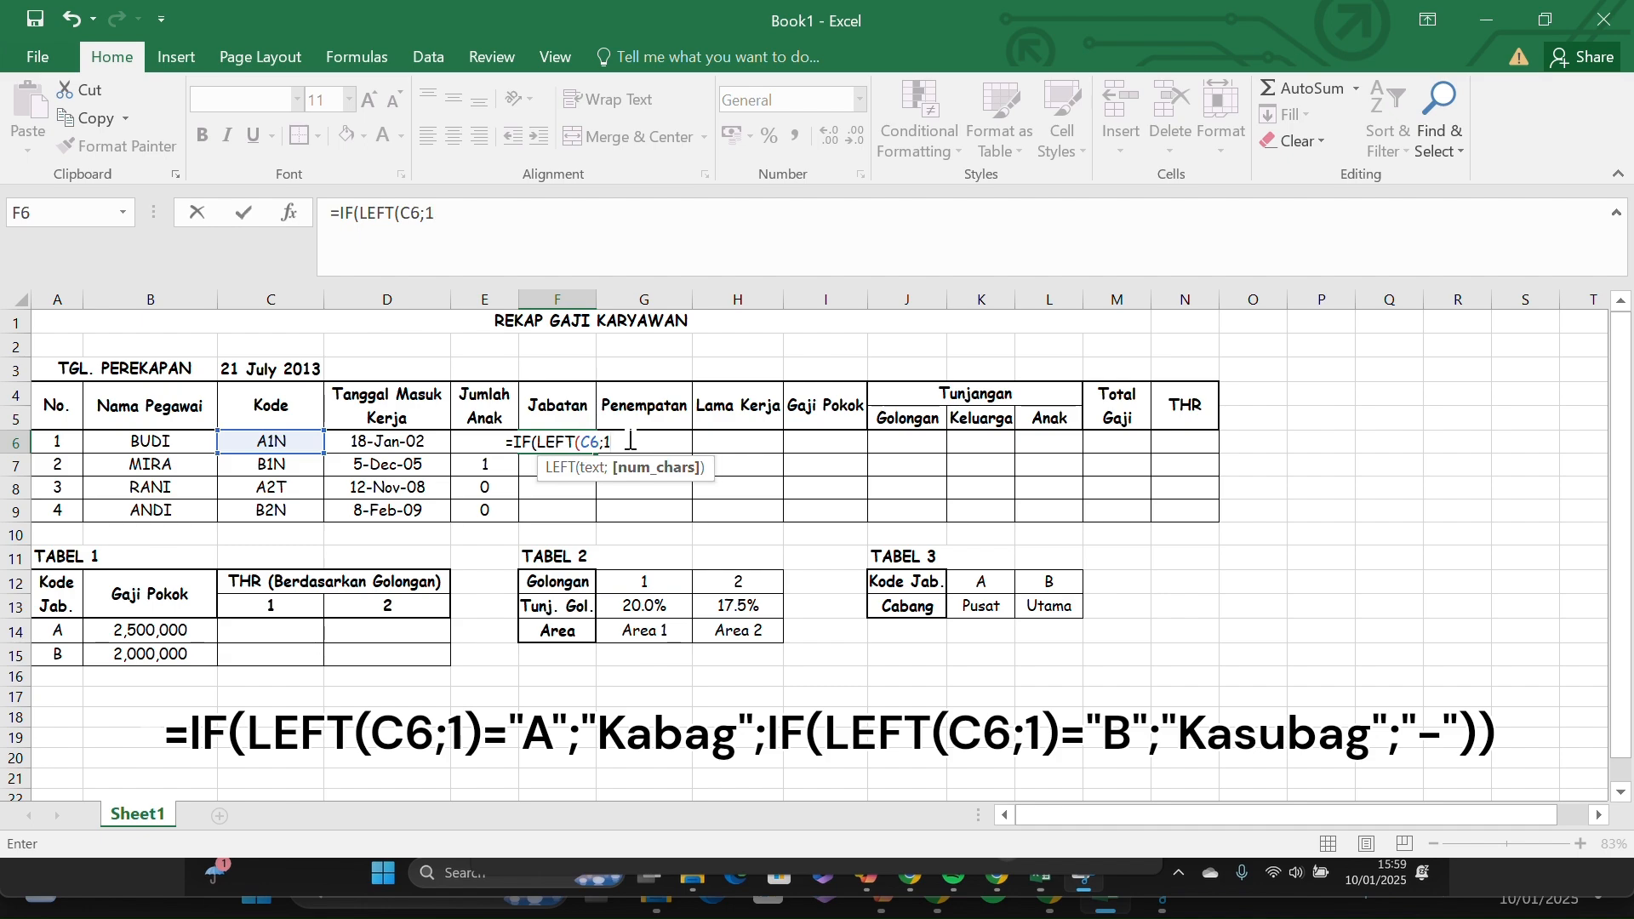
{"action": "type", "text": ")"}
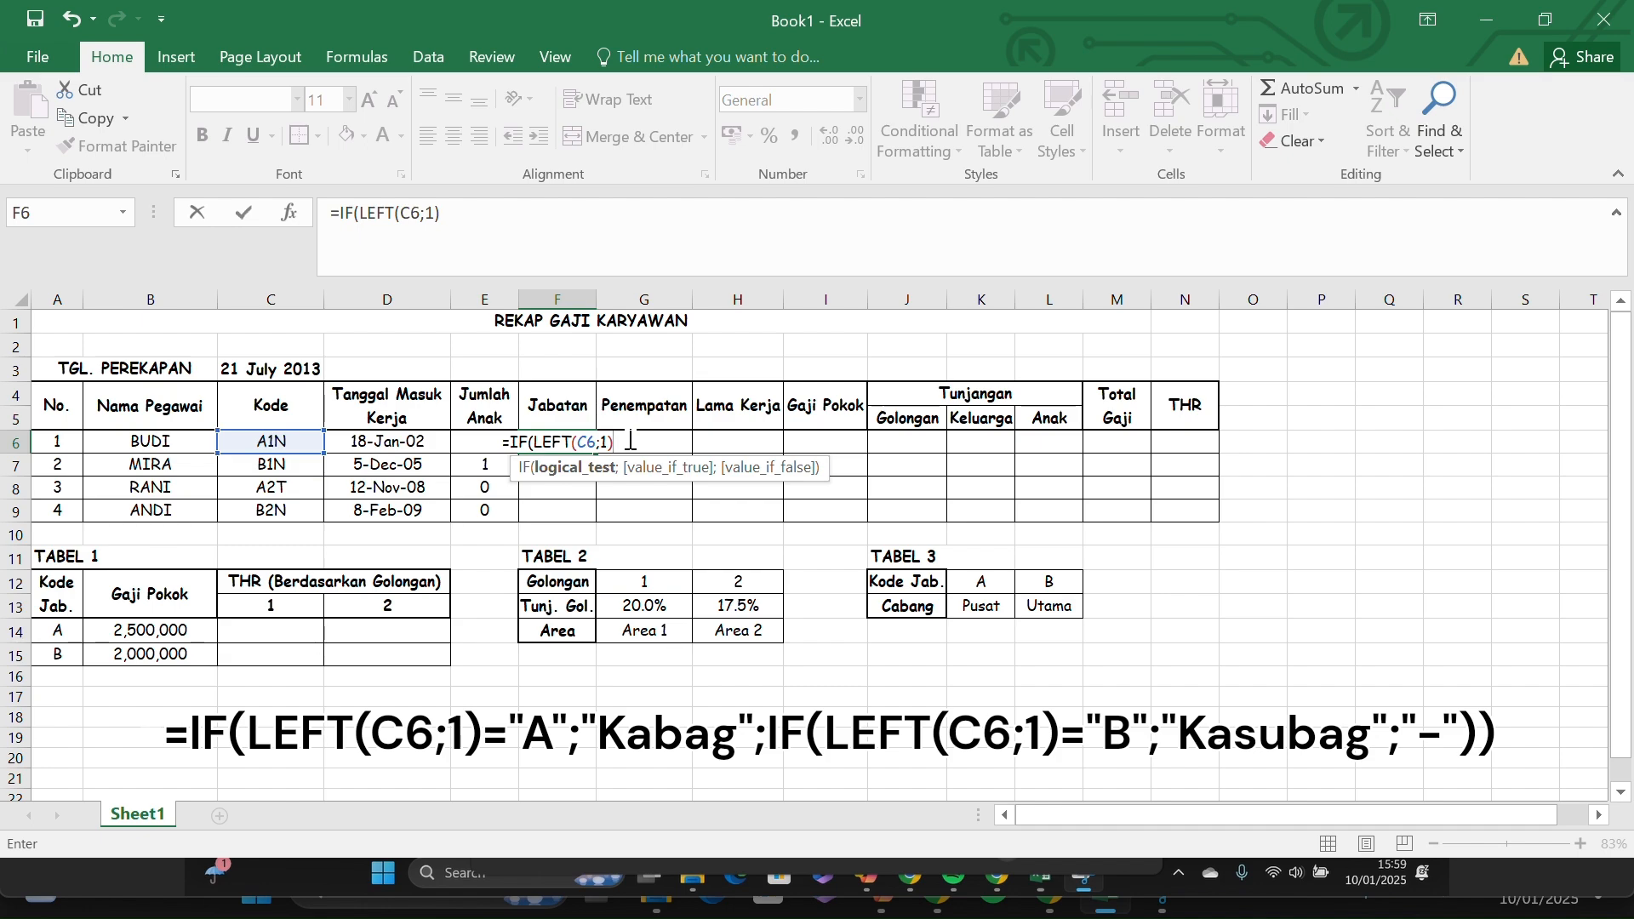
{"action": "type", "text": "="}
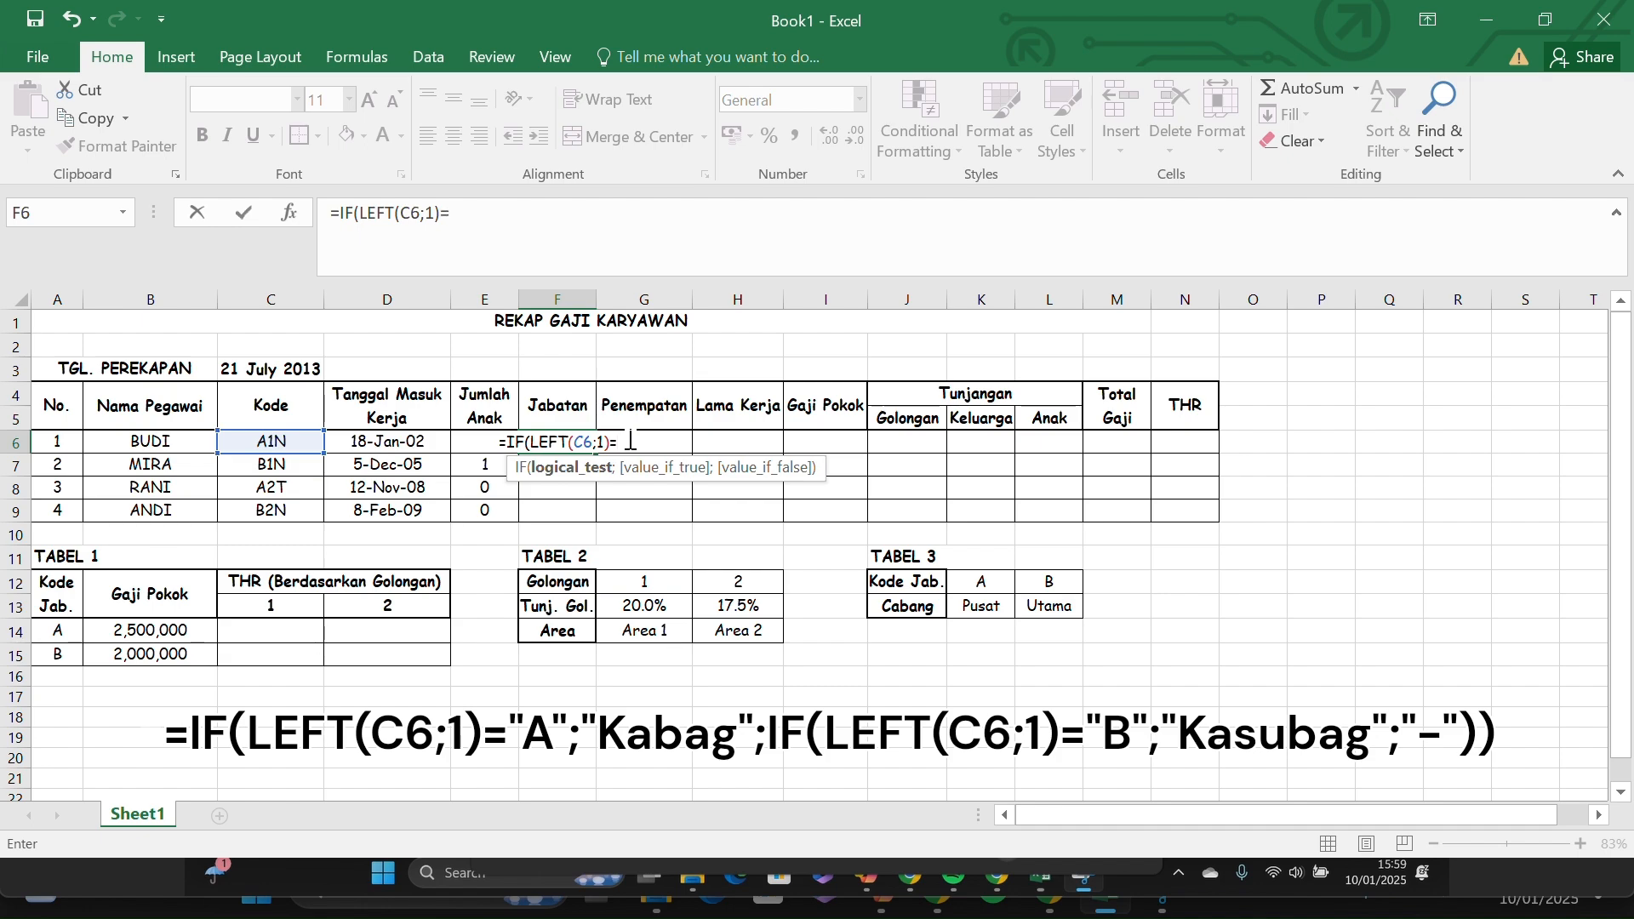
{"action": "type", "text": "\"A"}
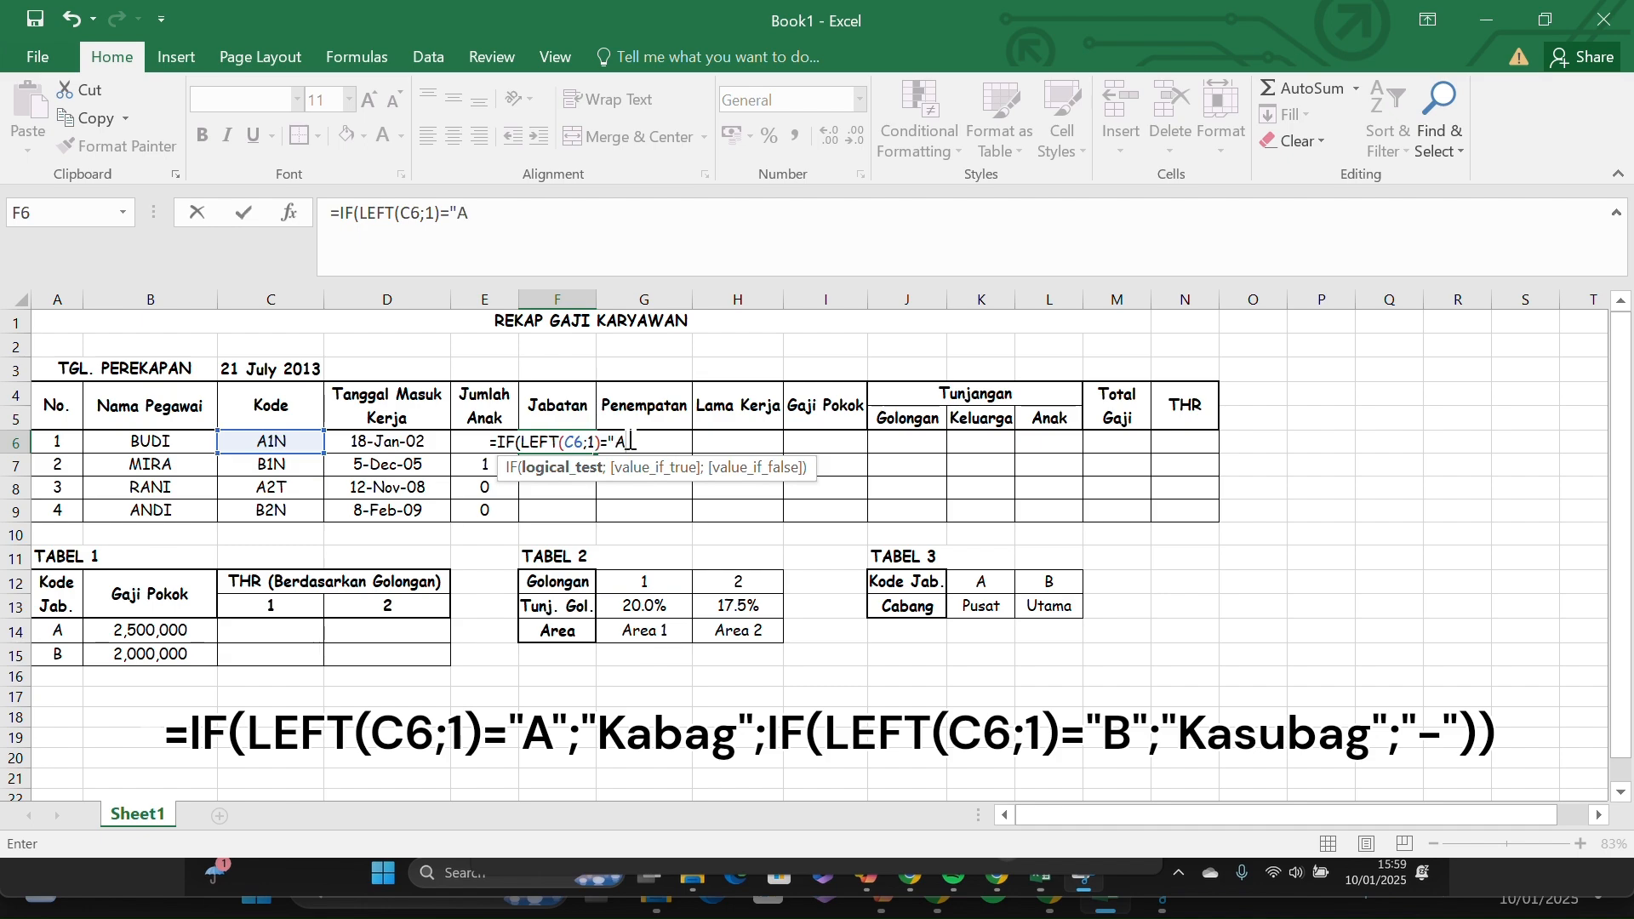
{"action": "type", "text": "\";"}
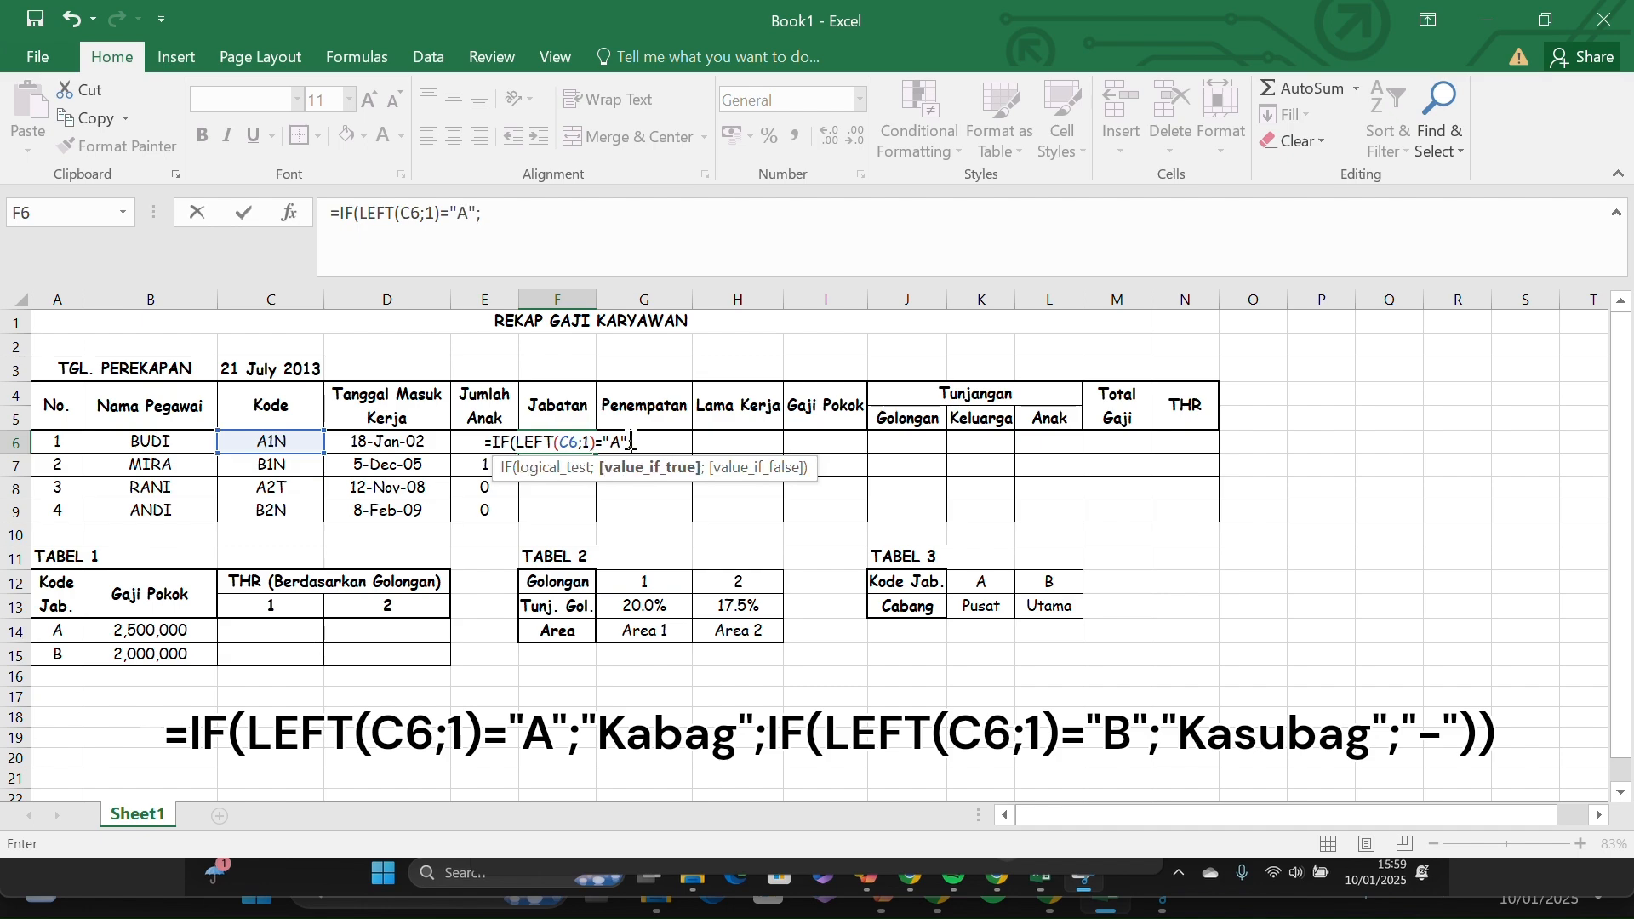
{"action": "type", "text": "\""}
{"action": "type", "text": "K"}
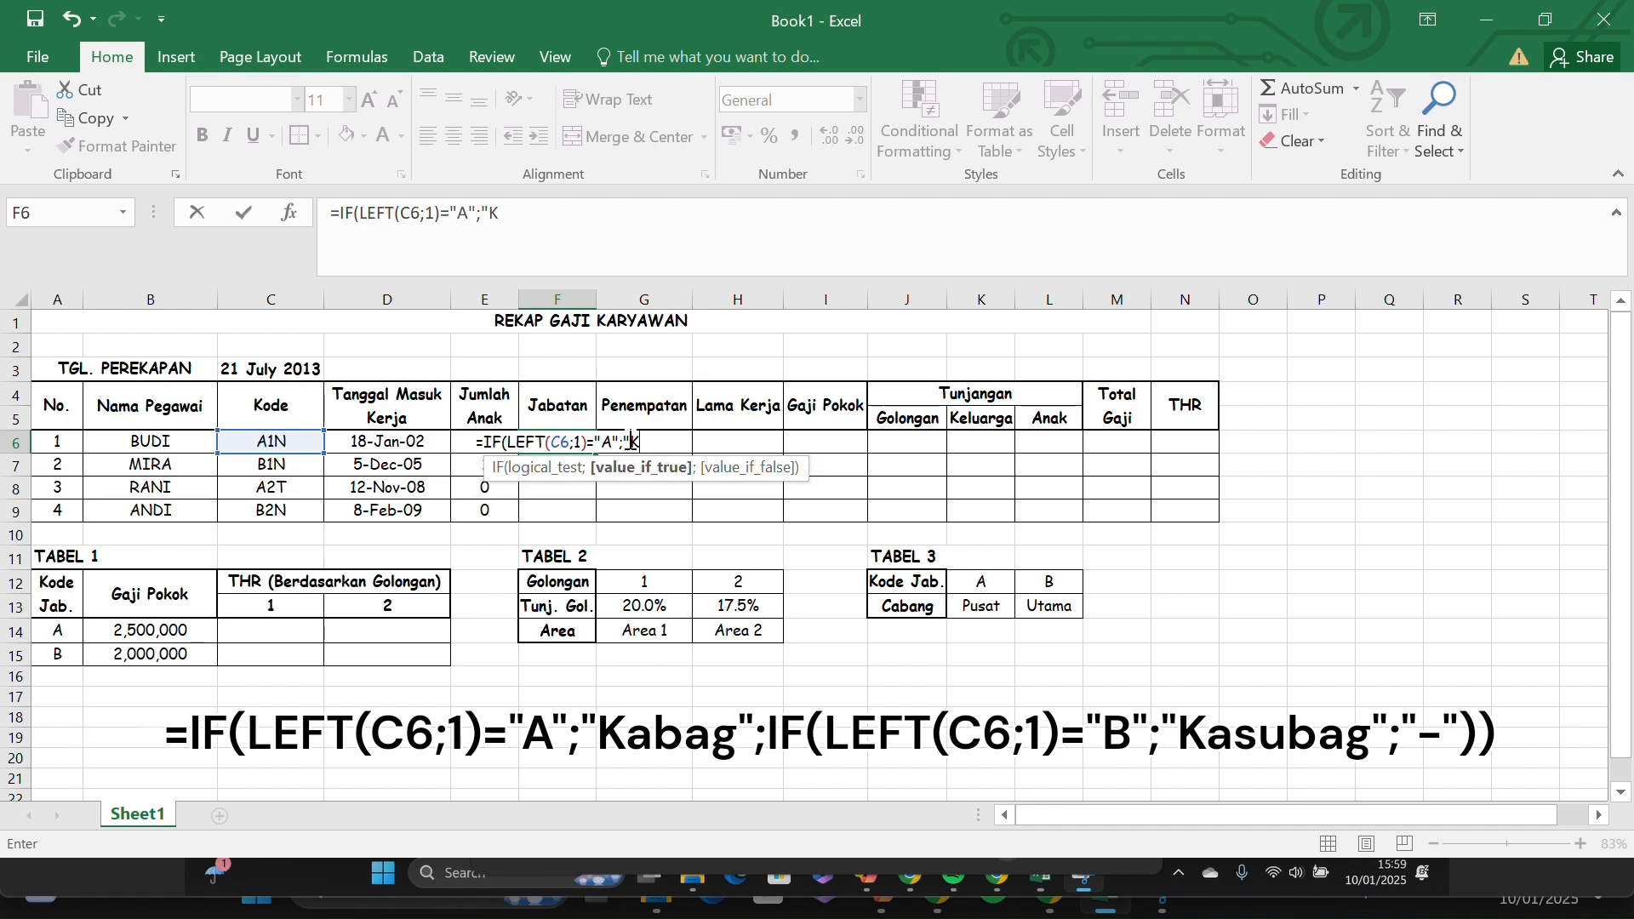
{"action": "type", "text": "abag"}
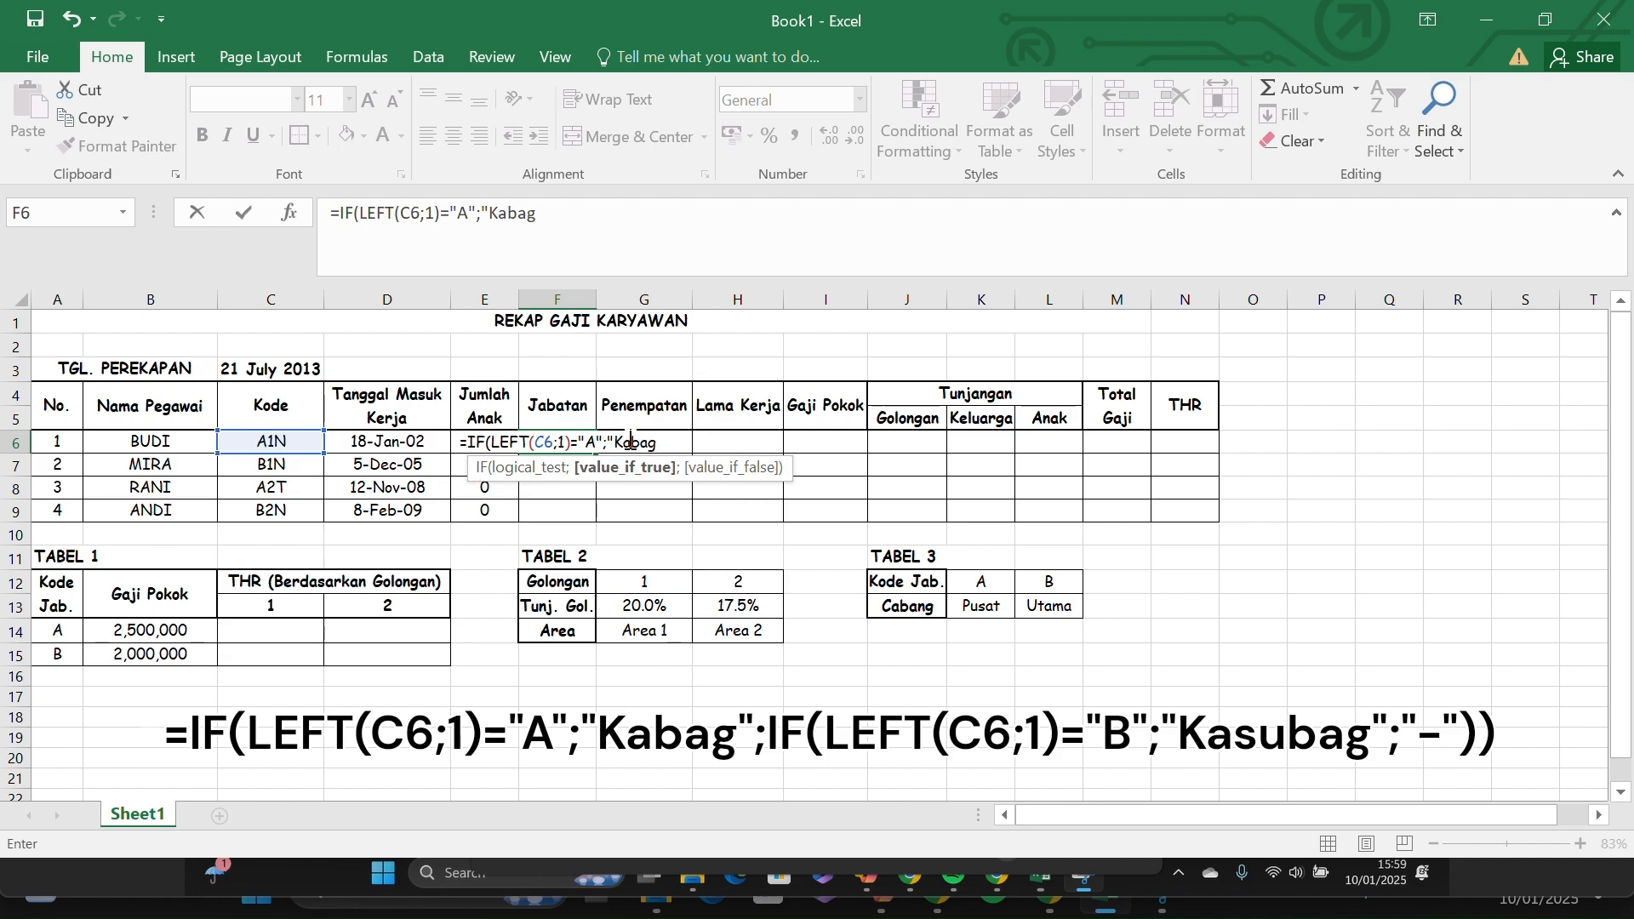
{"action": "type", "text": "\""}
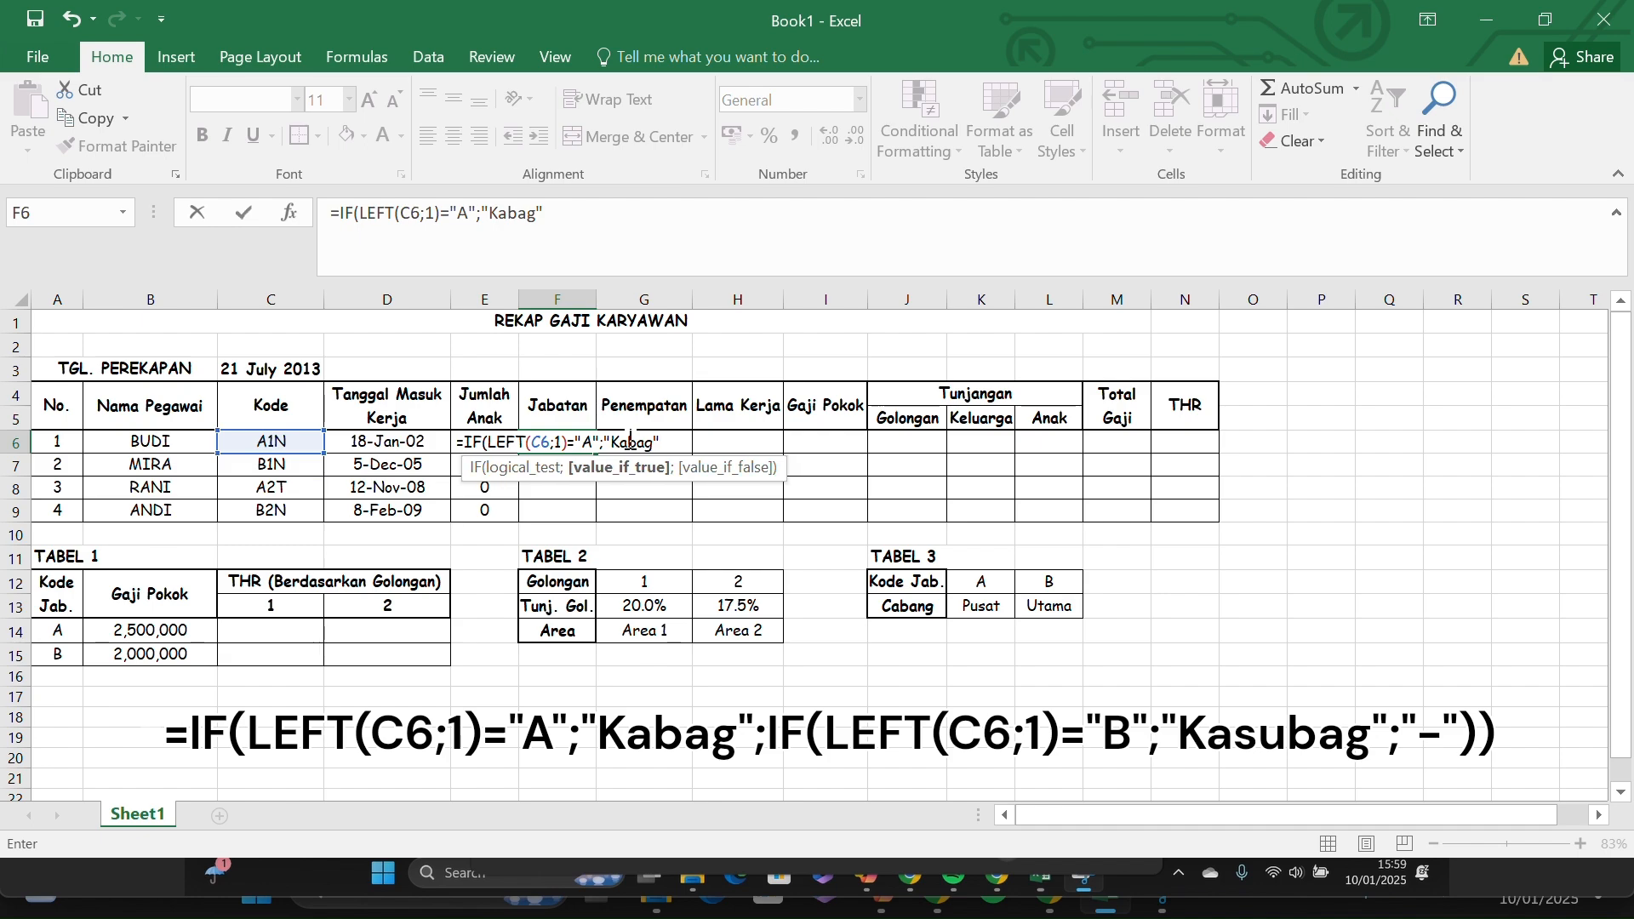
{"action": "type", "text": ";"}
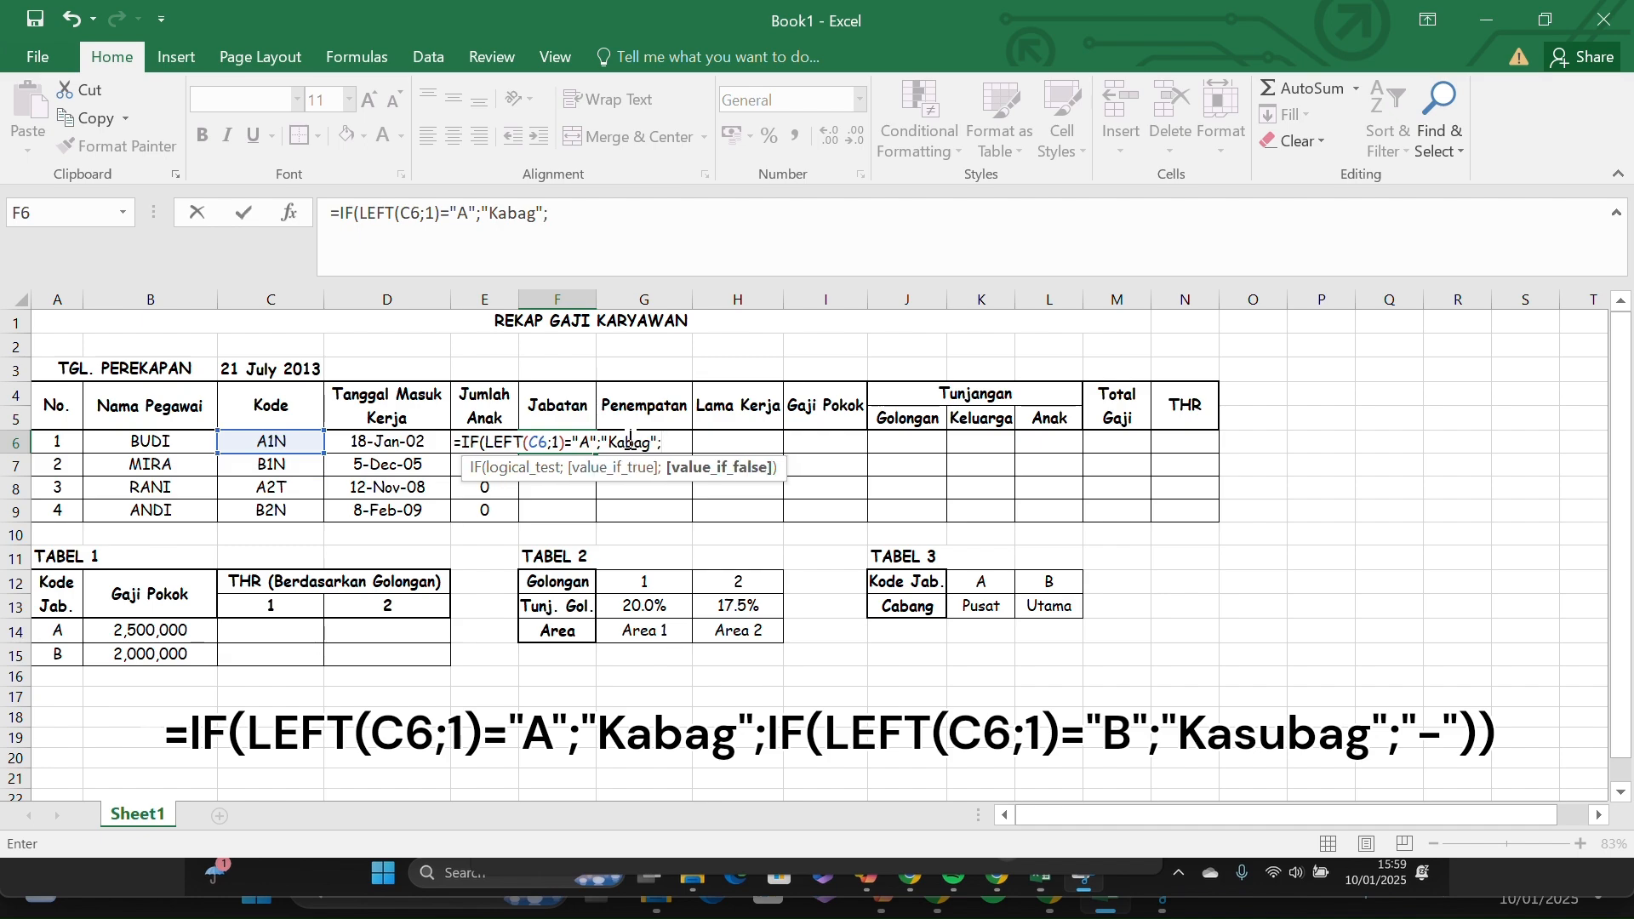
Extend the first employee's Jabatan formula in F6 with a nested condition, IF(LEFT(C6;1)="B", as the value if false.
{"action": "type", "text": "IF"}
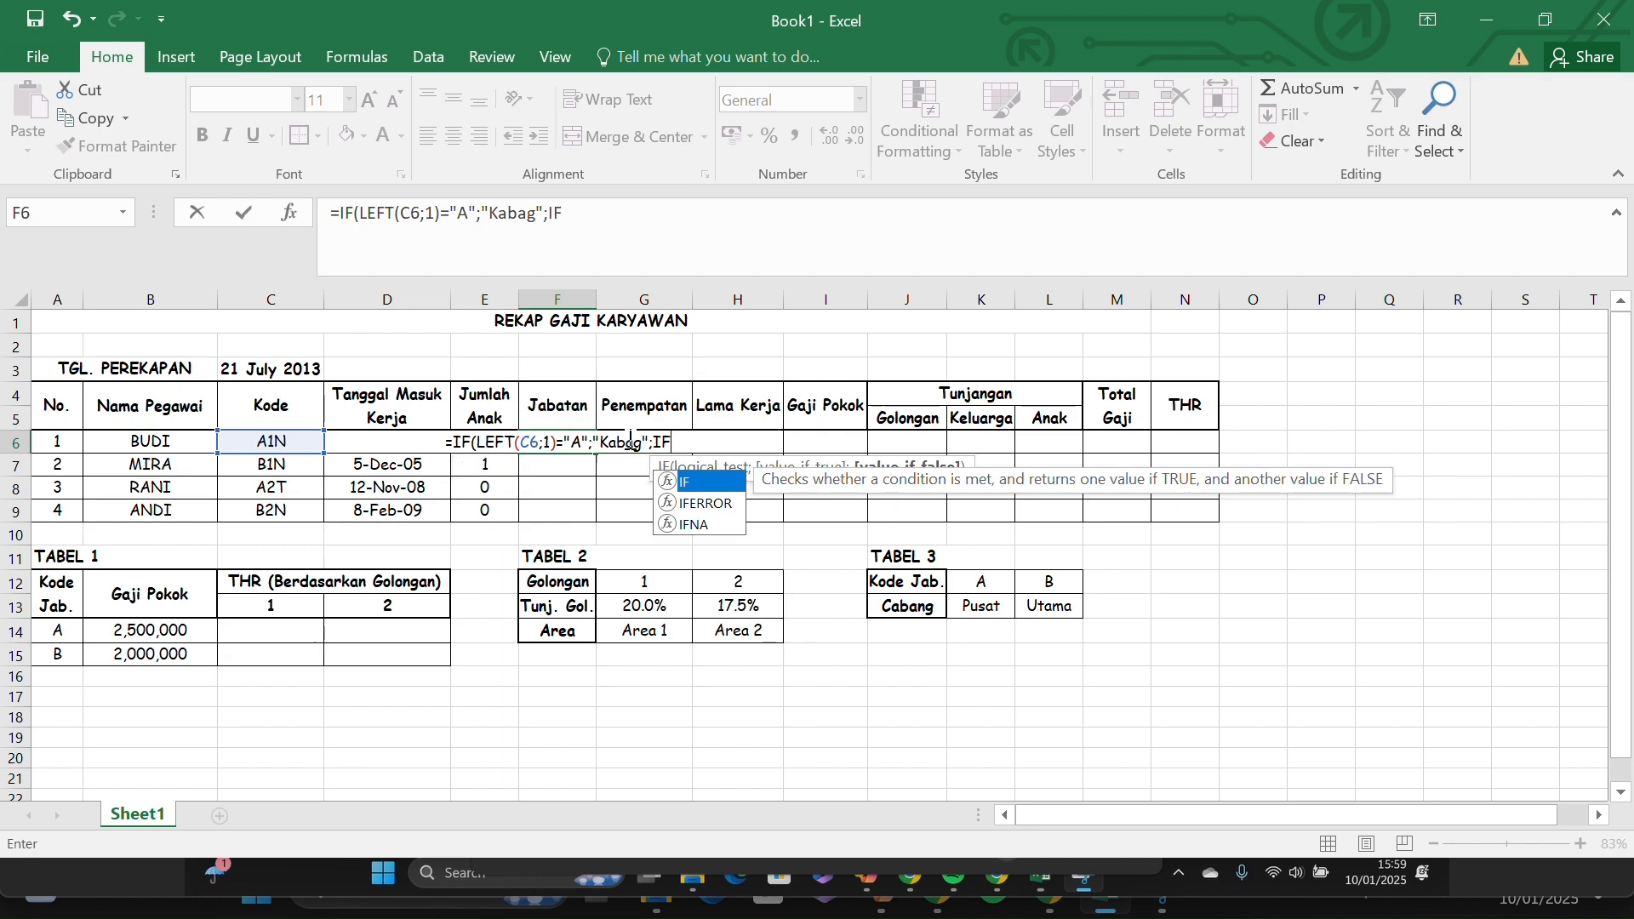
{"action": "type", "text": "(LEFT"}
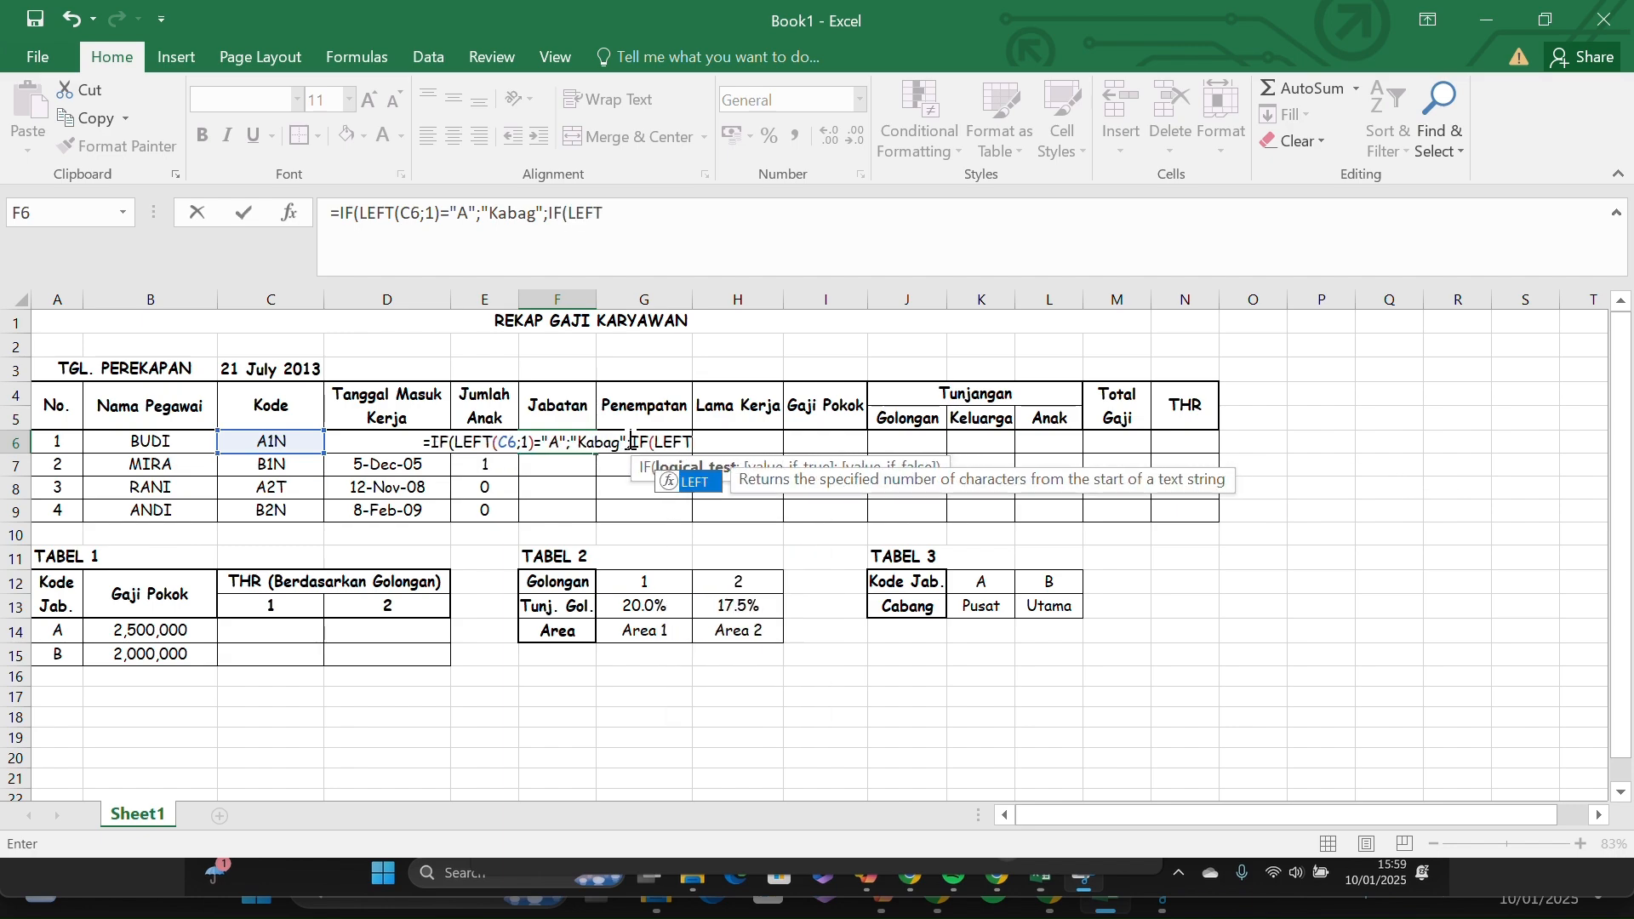
{"action": "type", "text": "("}
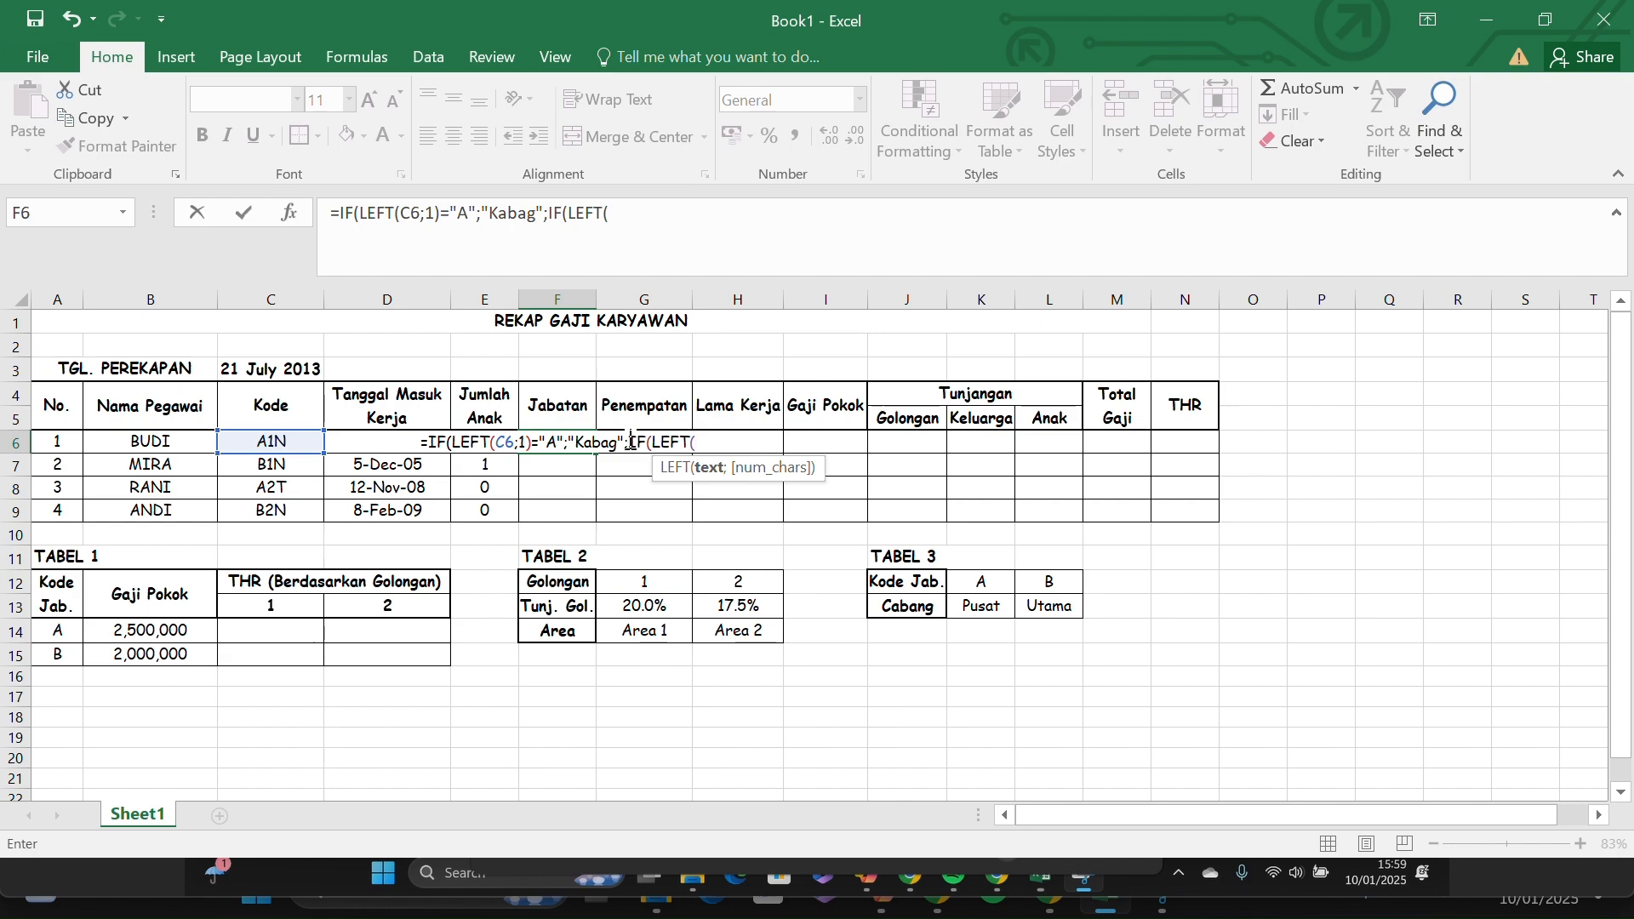
{"action": "left_click", "coordinate": [289, 442]}
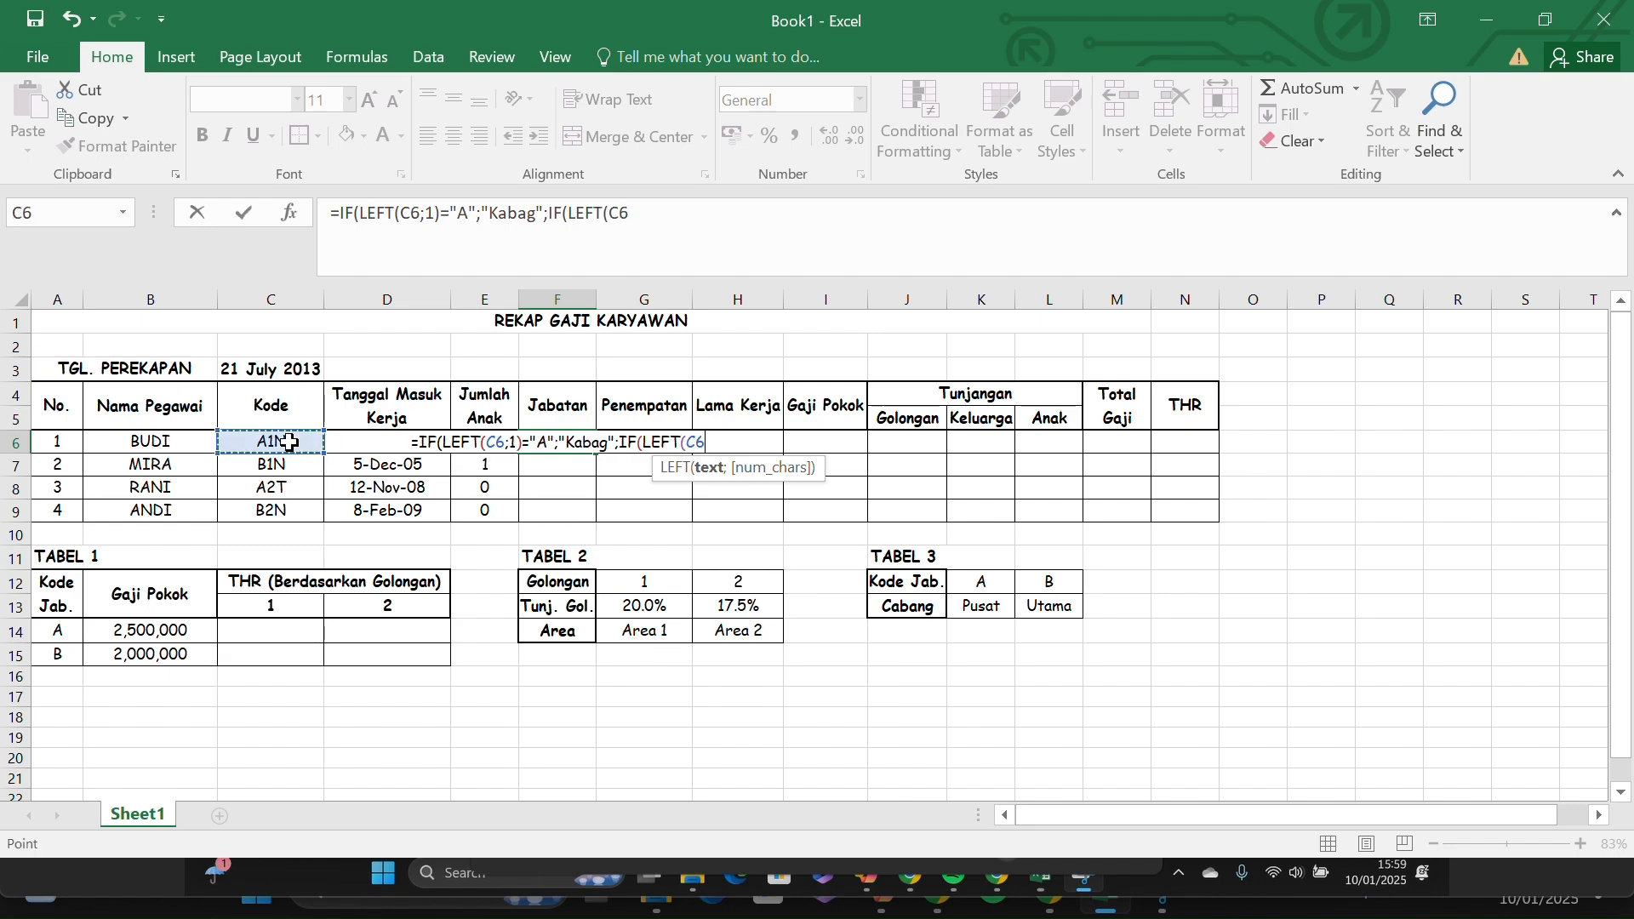
{"action": "type", "text": ";"}
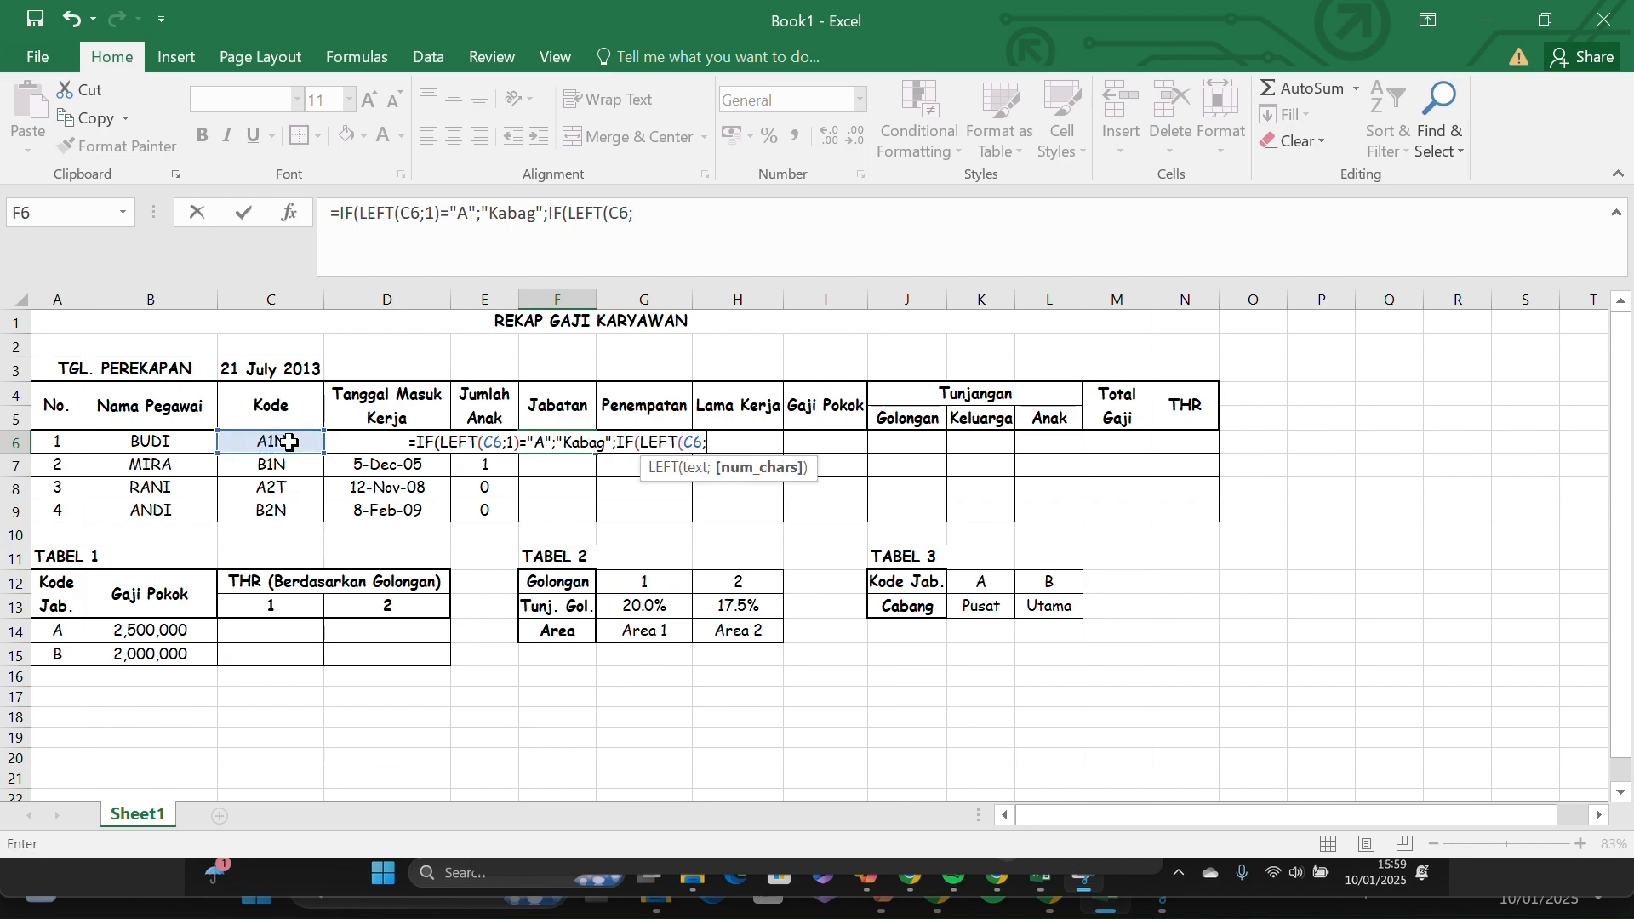
{"action": "type", "text": "1"}
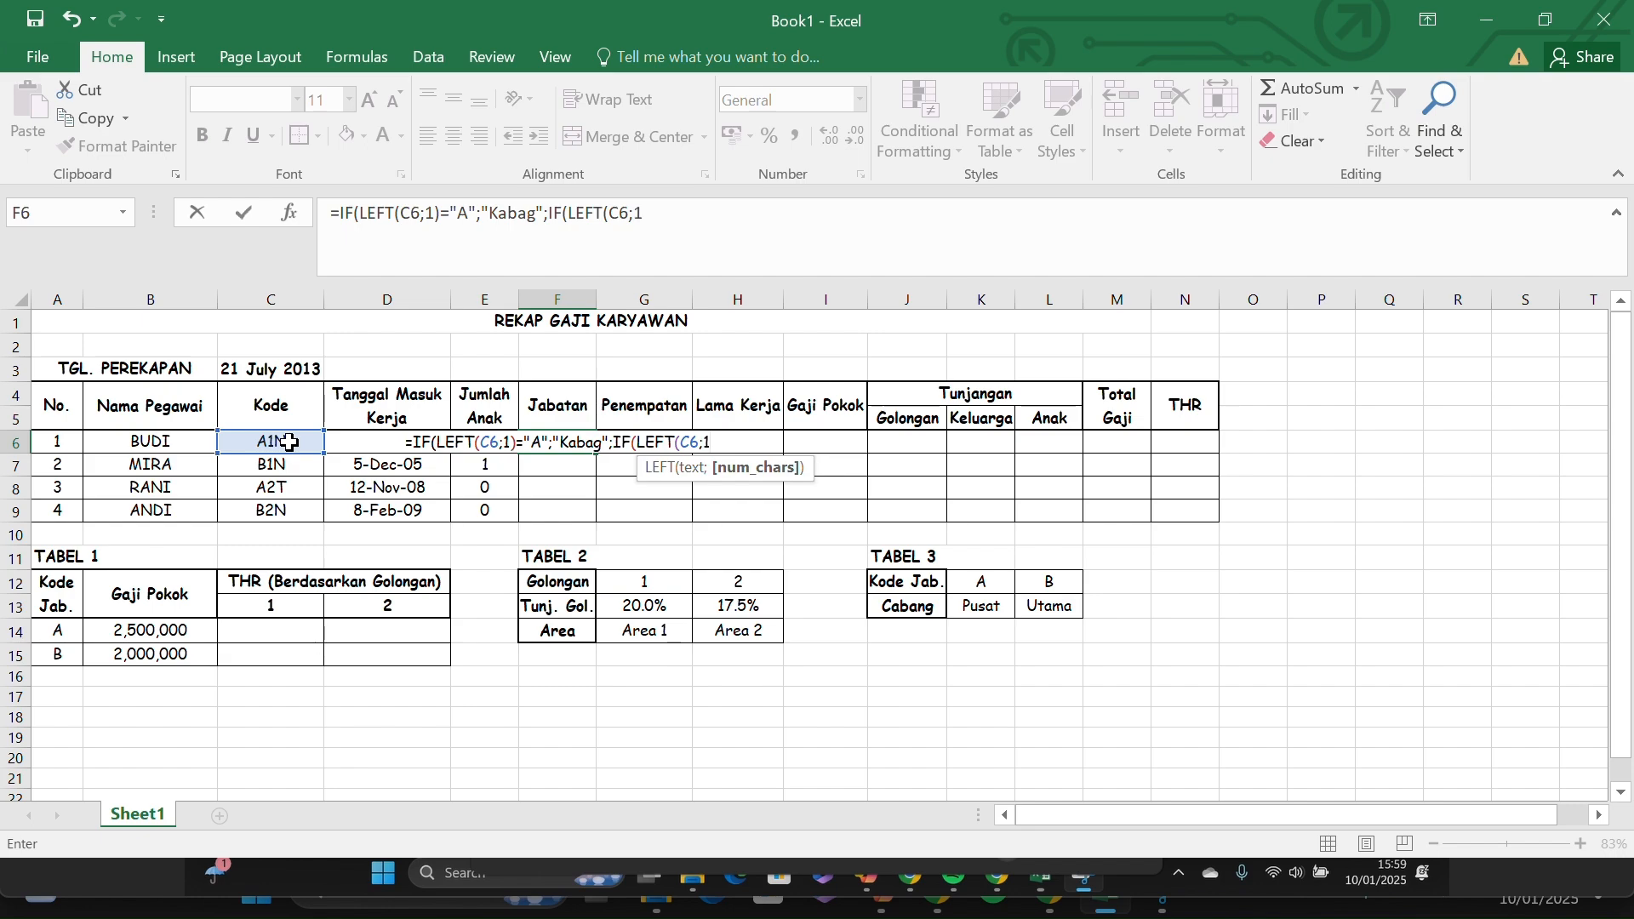
{"action": "type", "text": ")="}
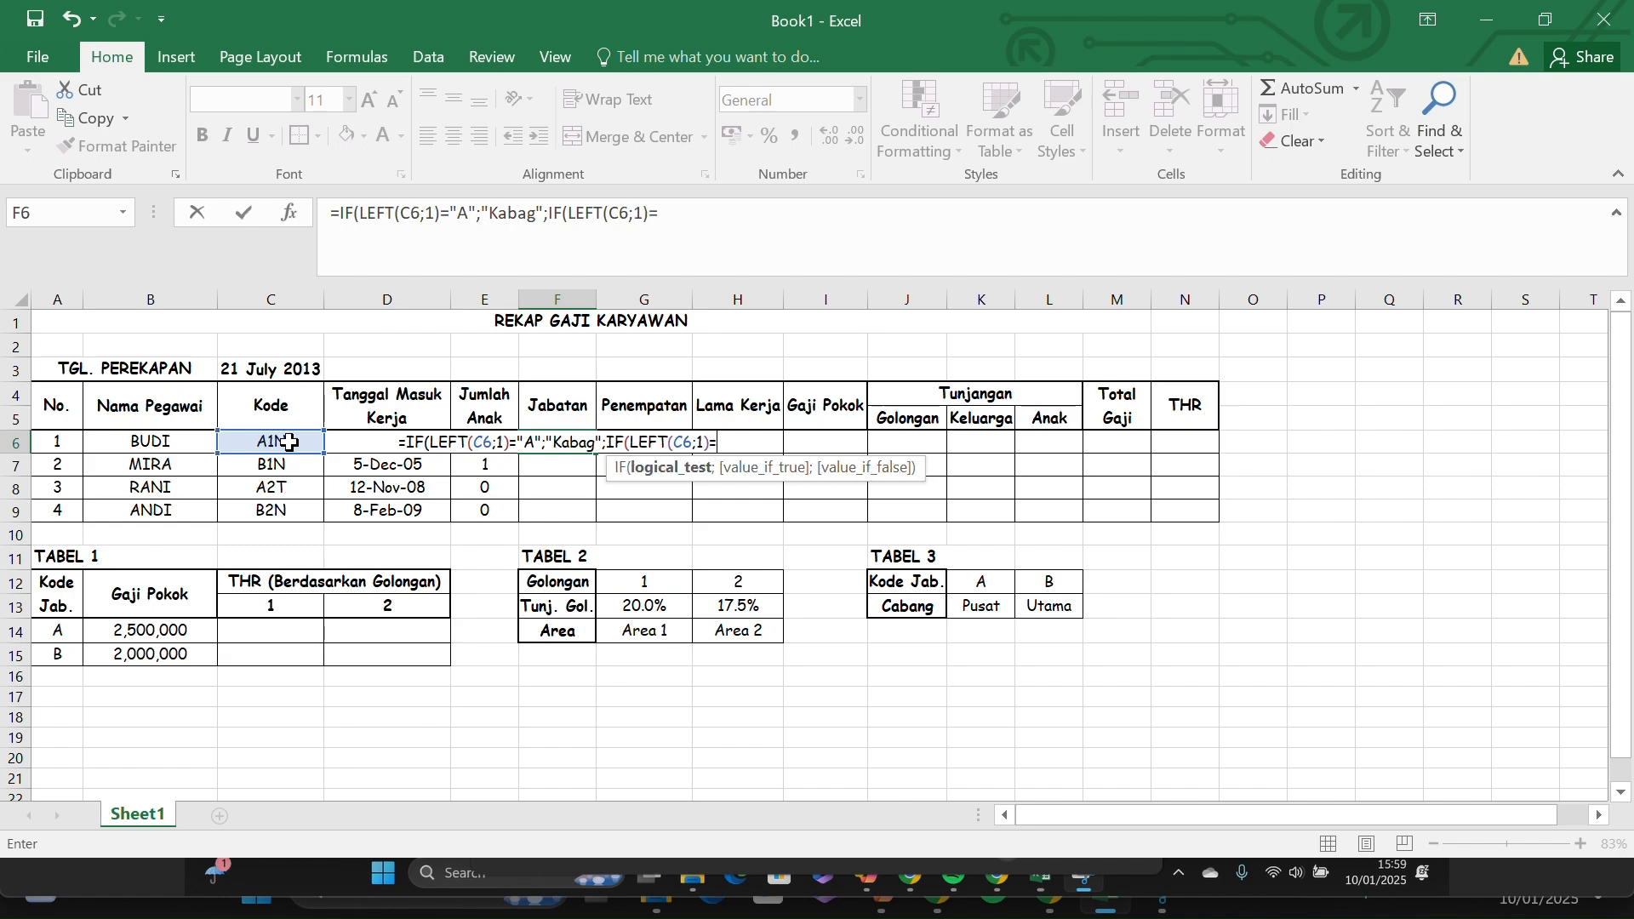
{"action": "type", "text": "\""}
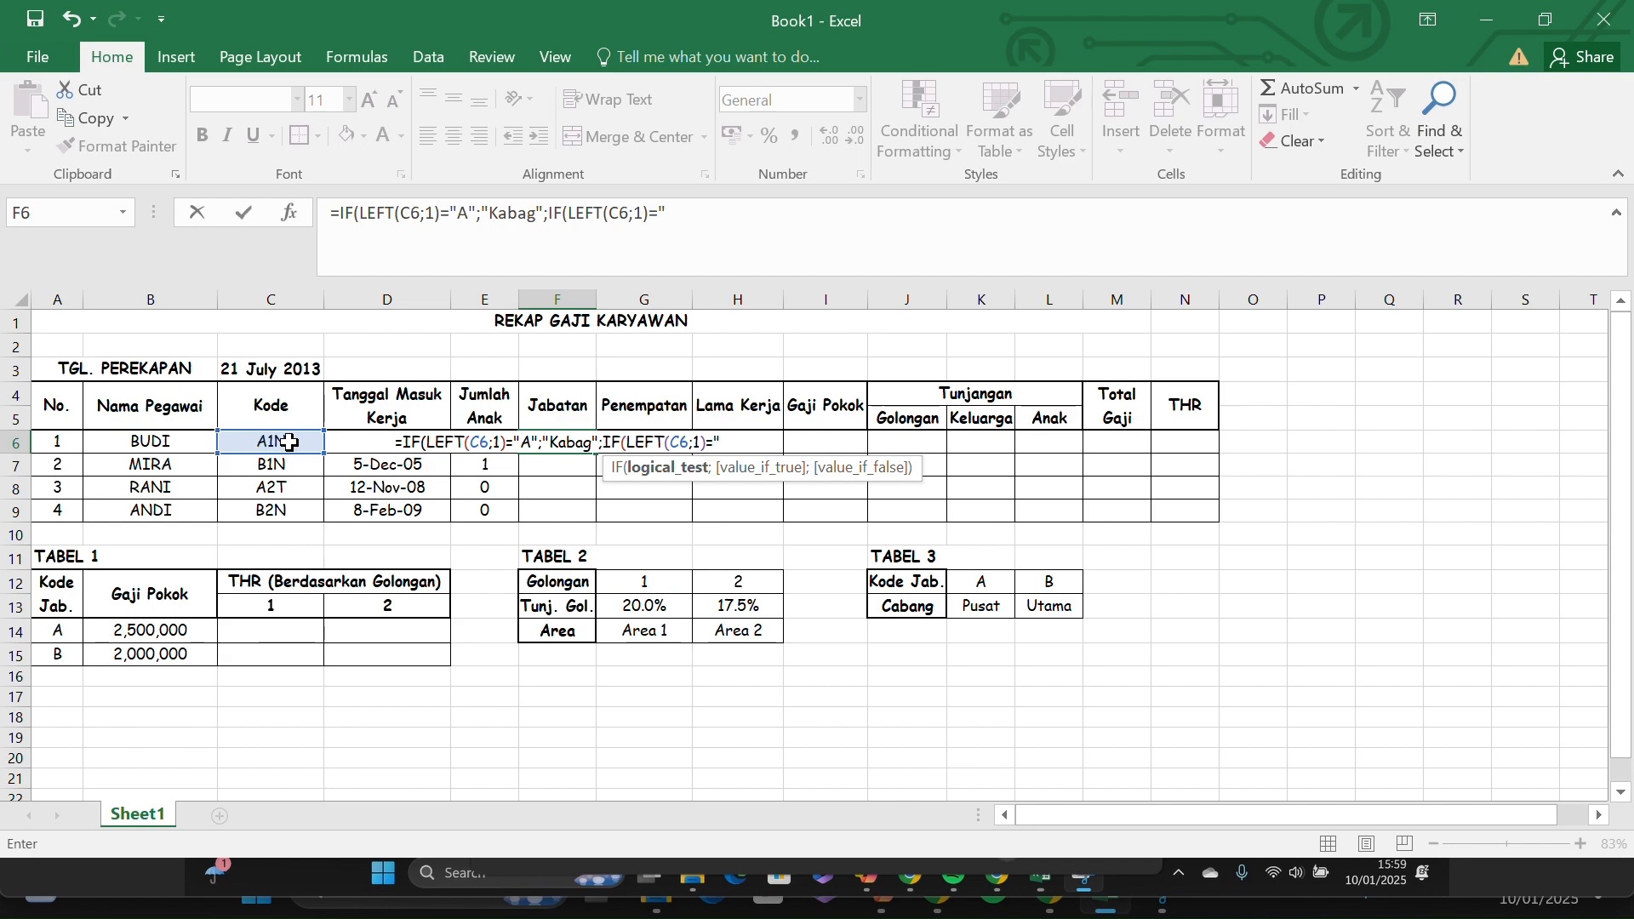
{"action": "type", "text": "B\""}
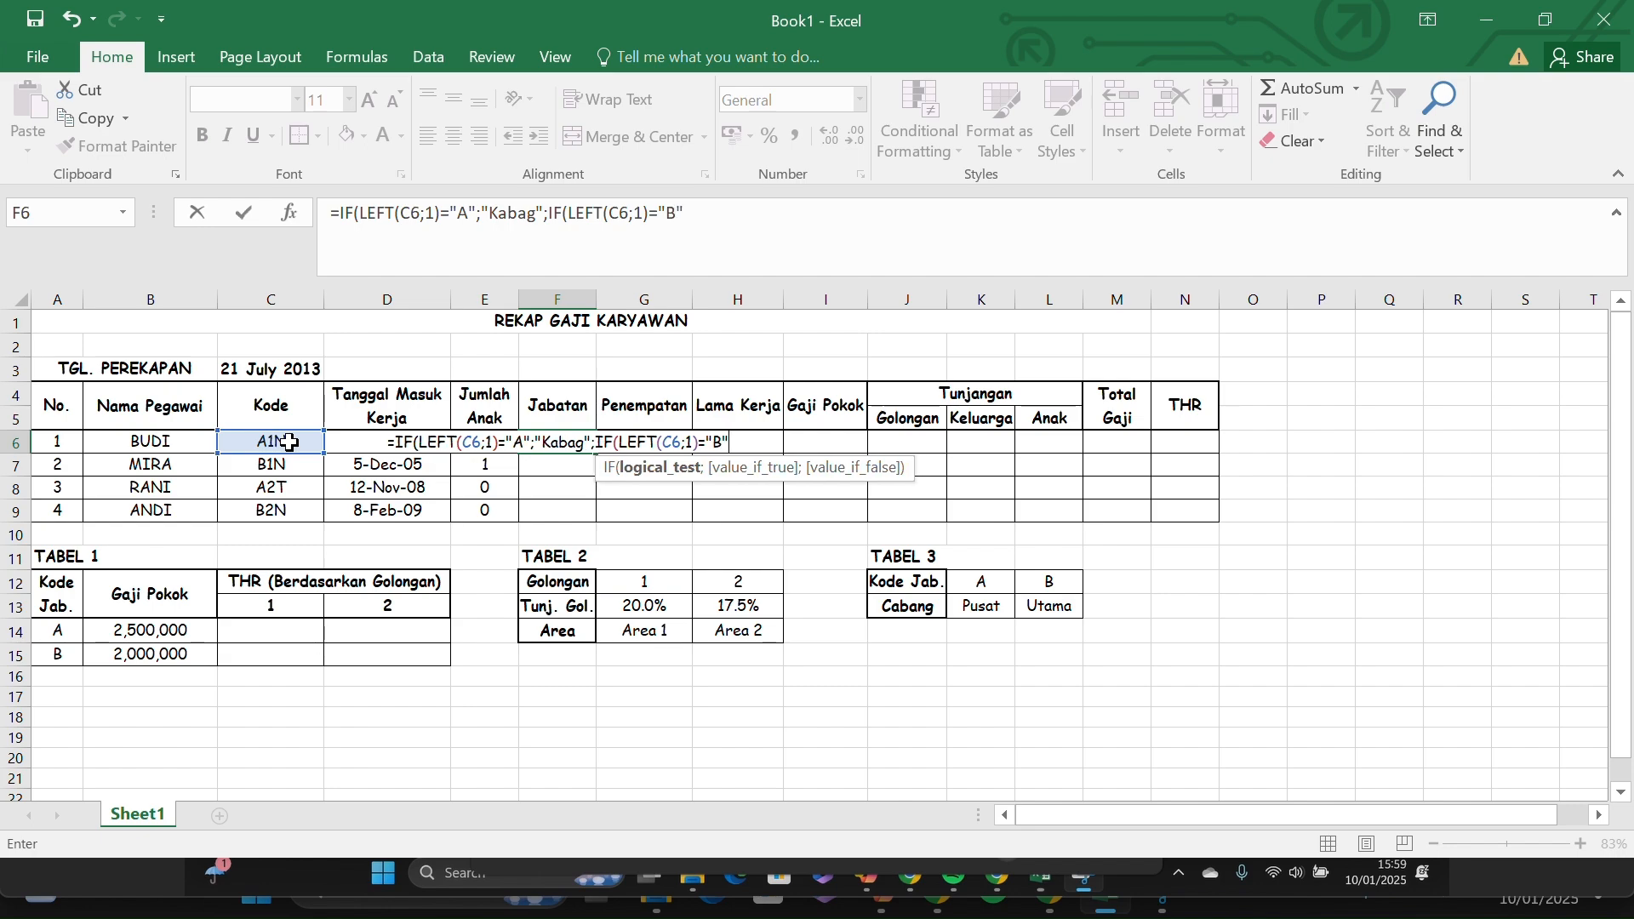
Finish the F6 formula so code B returns "Kasubag" and any other code returns "-", closing both IF functions.
{"action": "type", "text": ";"}
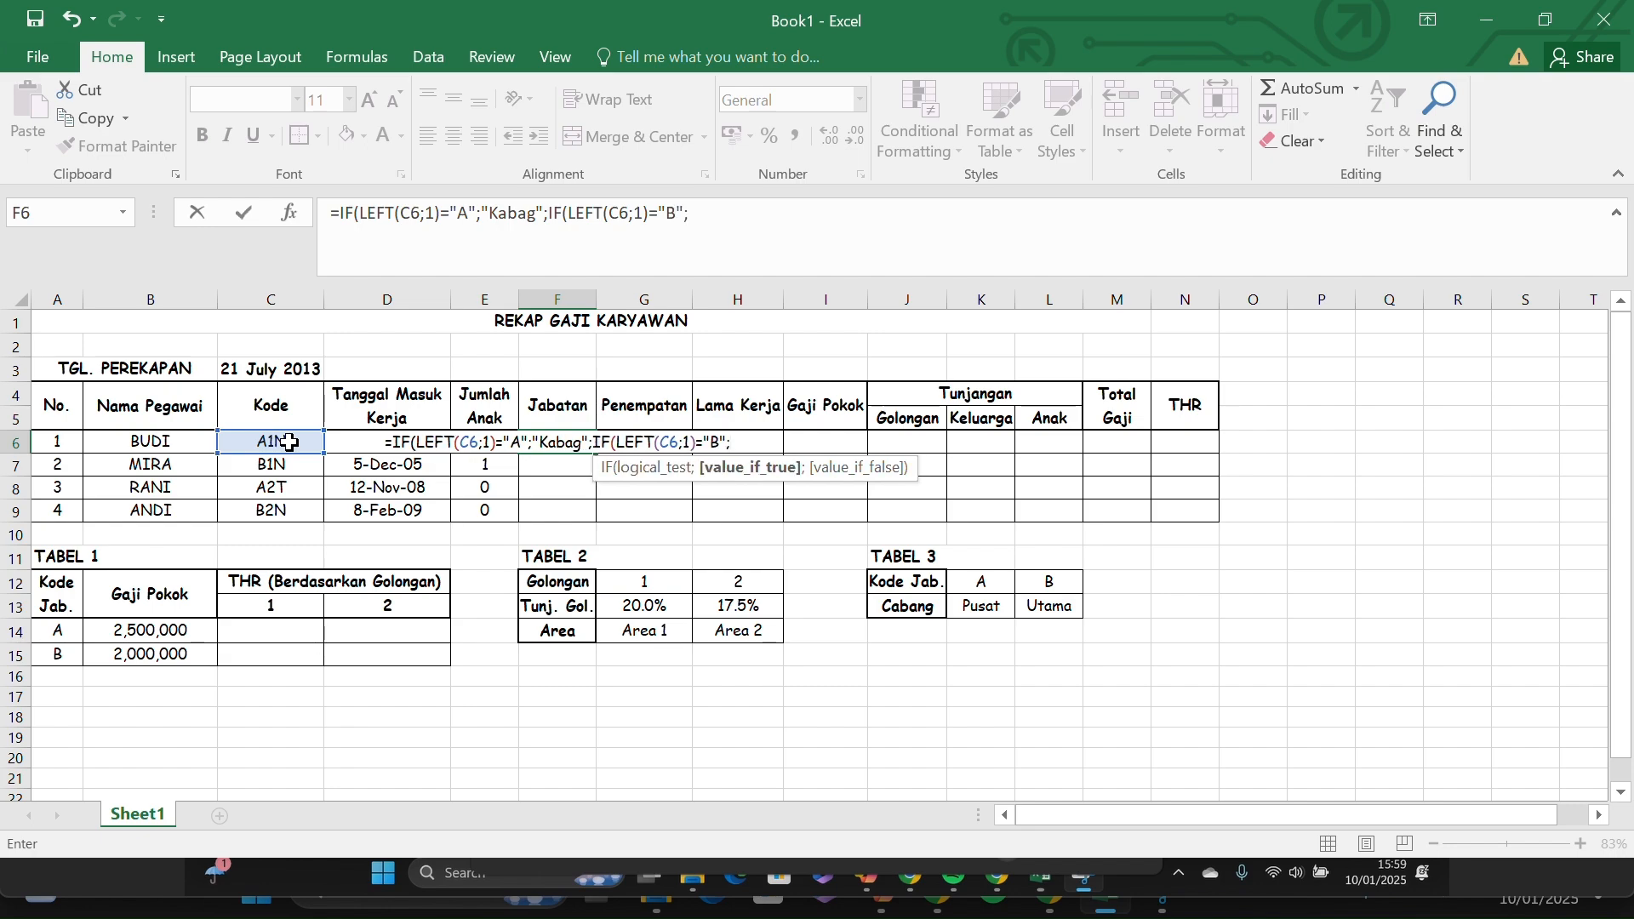
{"action": "type", "text": "\""}
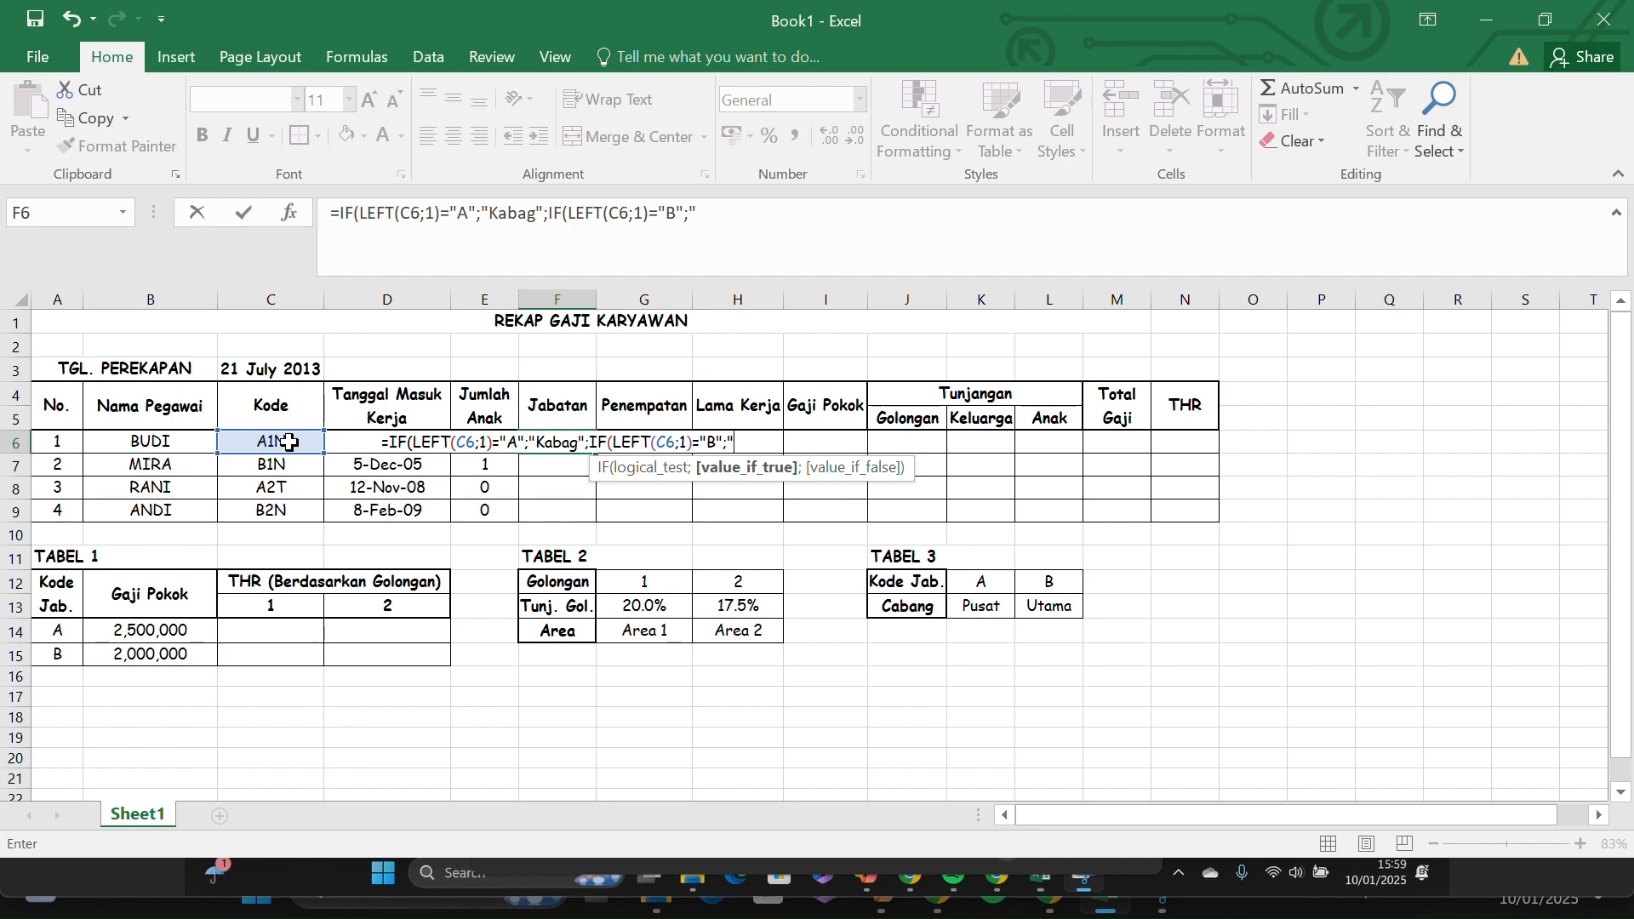
{"action": "type", "text": "Kas"}
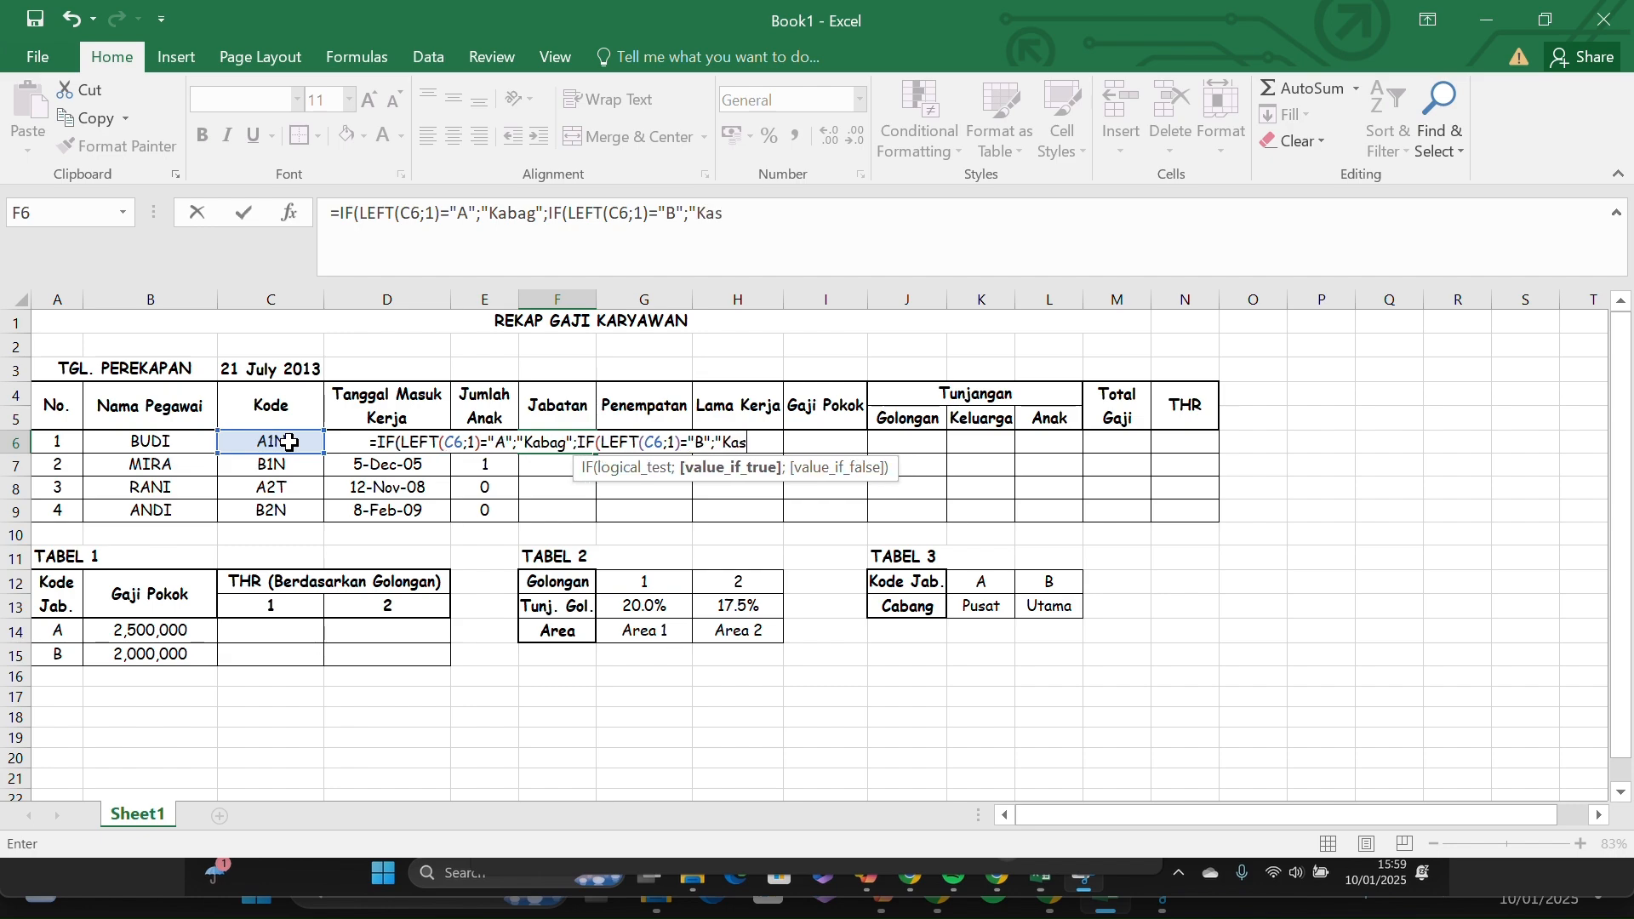
{"action": "type", "text": "ubag"}
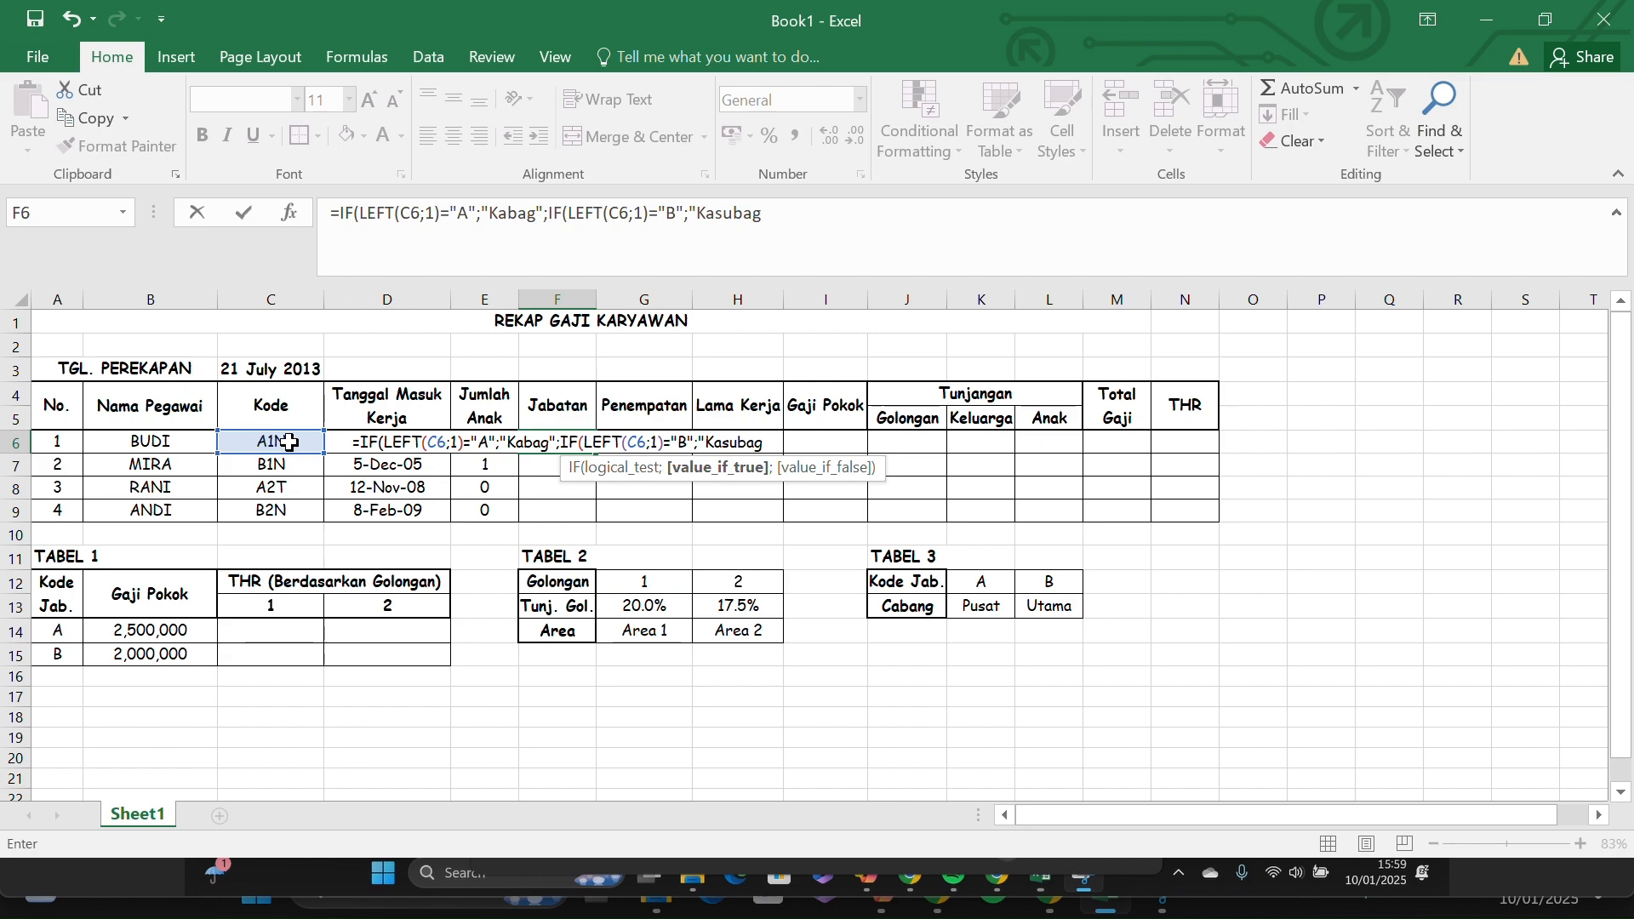
{"action": "type", "text": "\""}
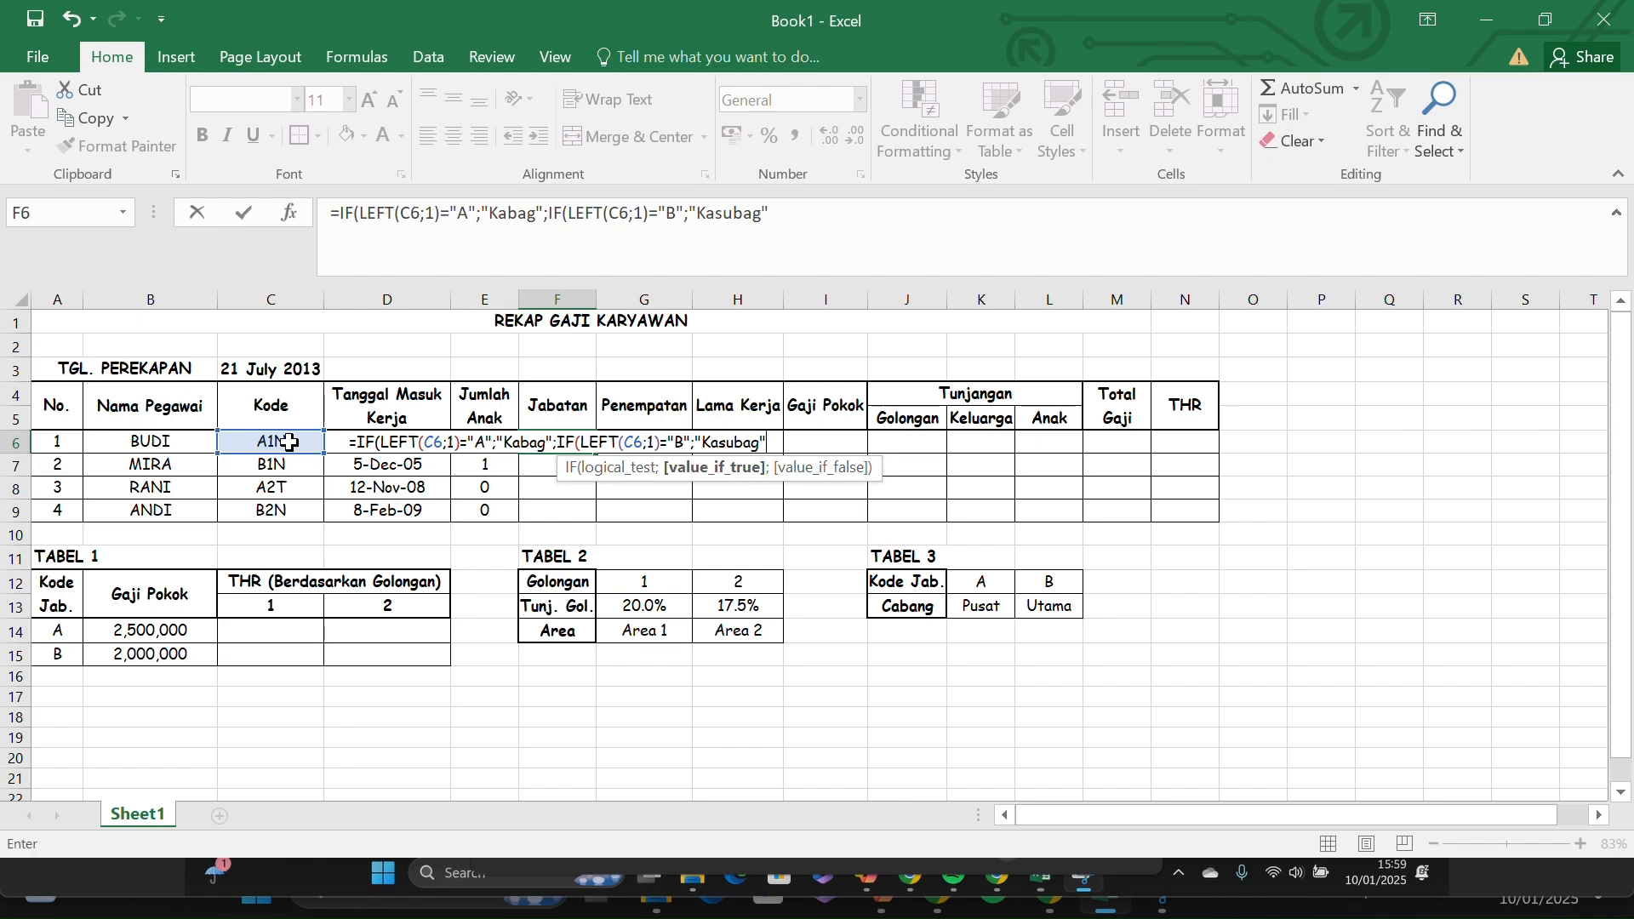
{"action": "type", "text": ";"}
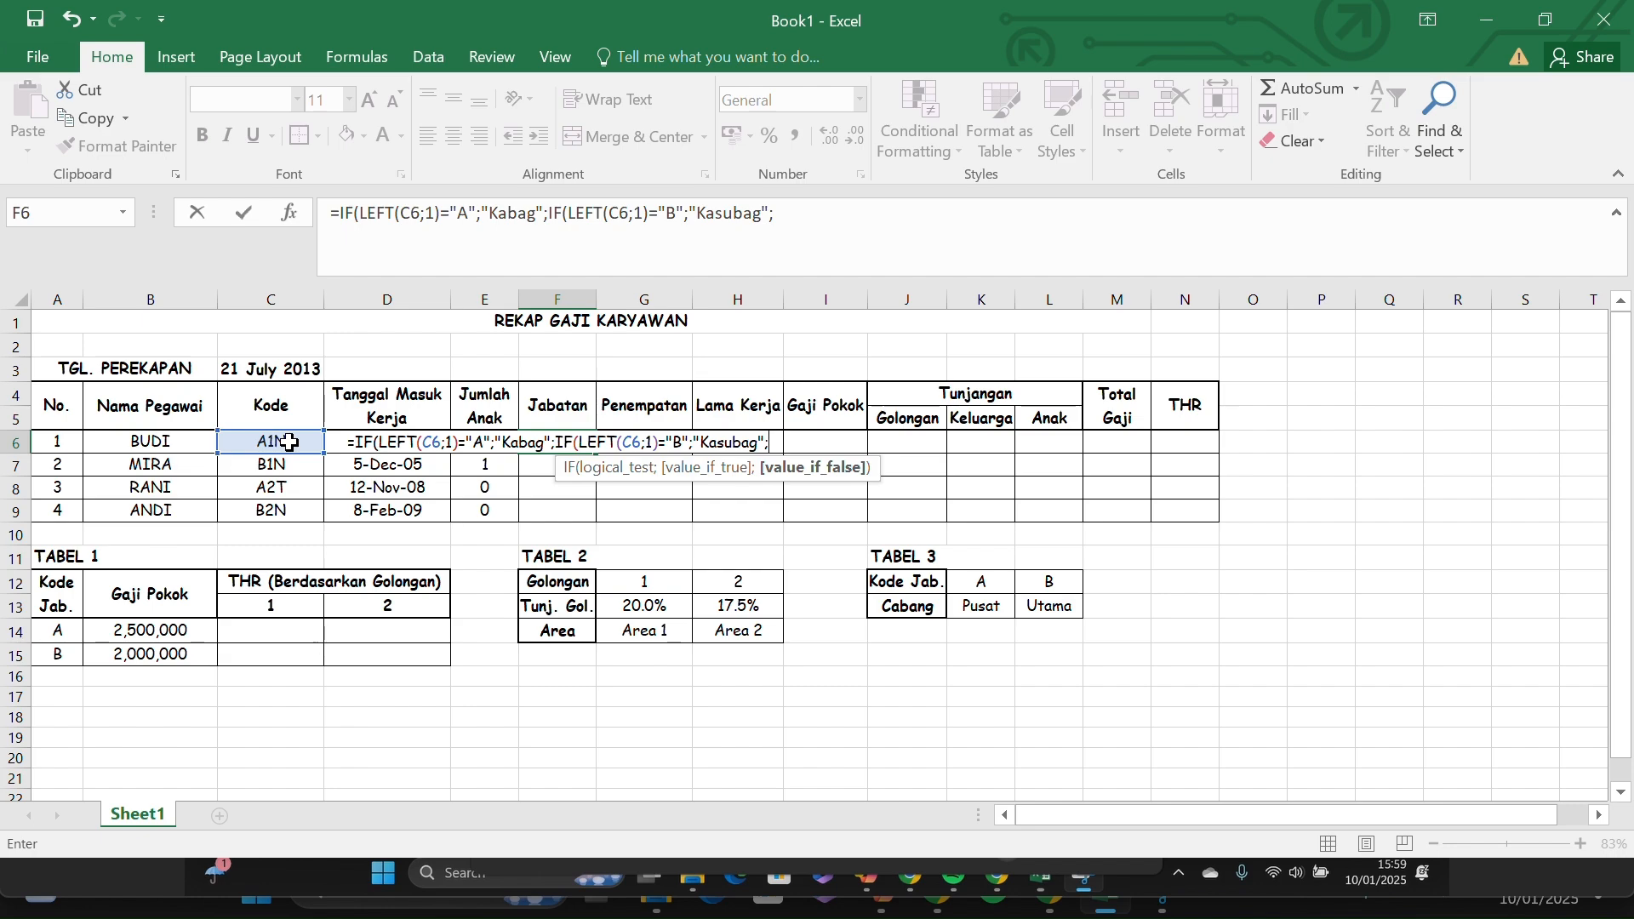
{"action": "type", "text": "\"-\""}
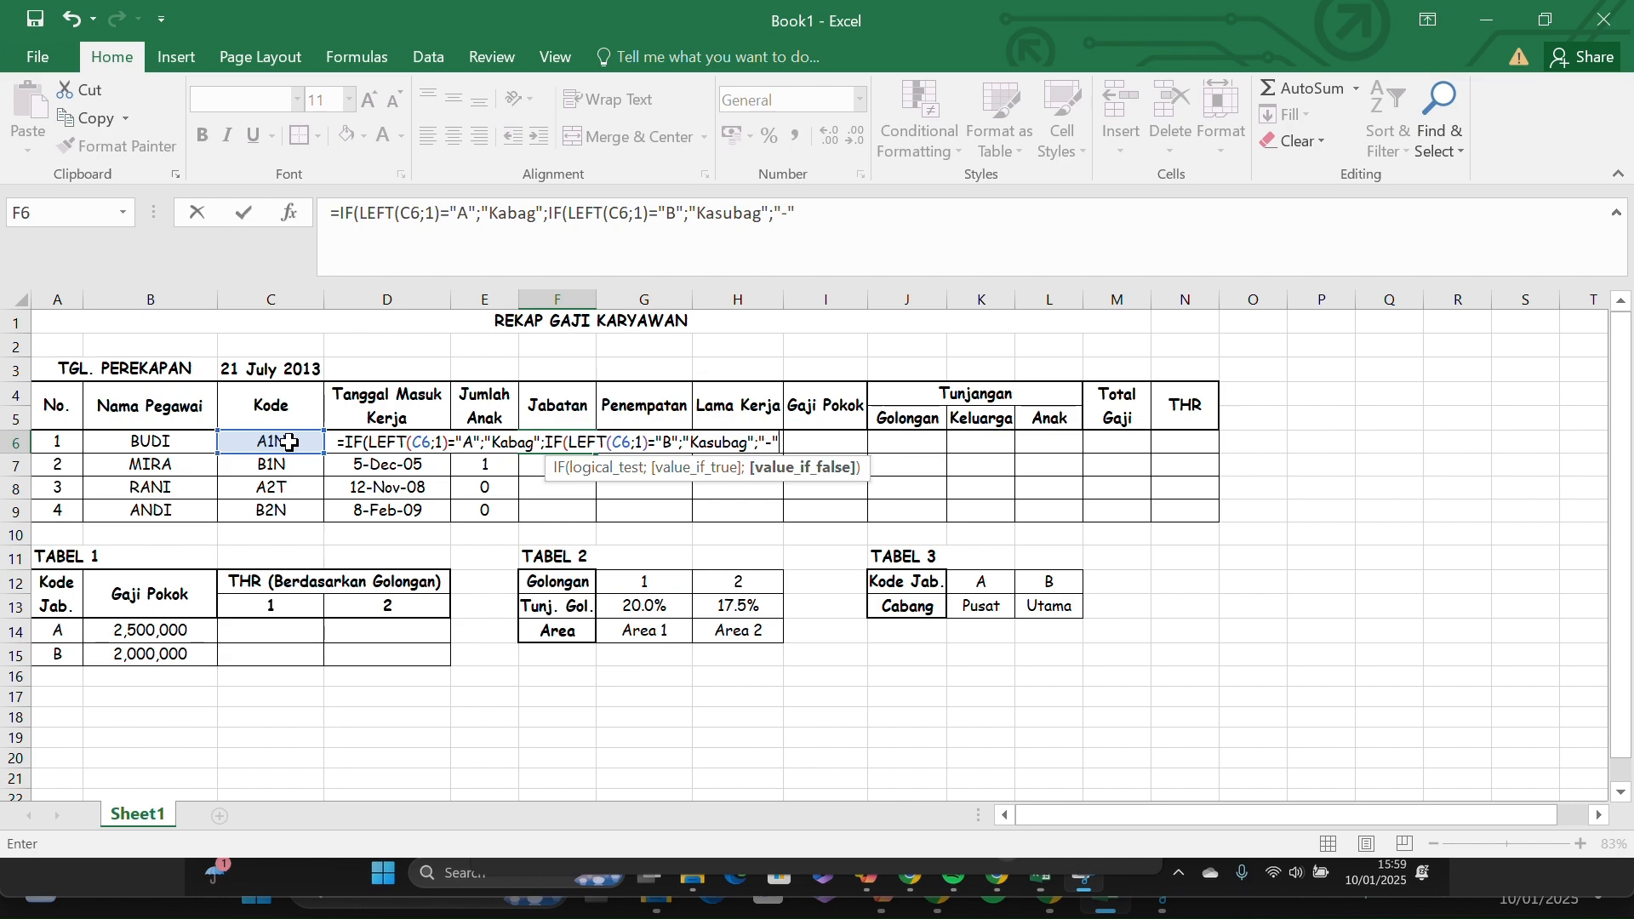
{"action": "type", "text": ")"}
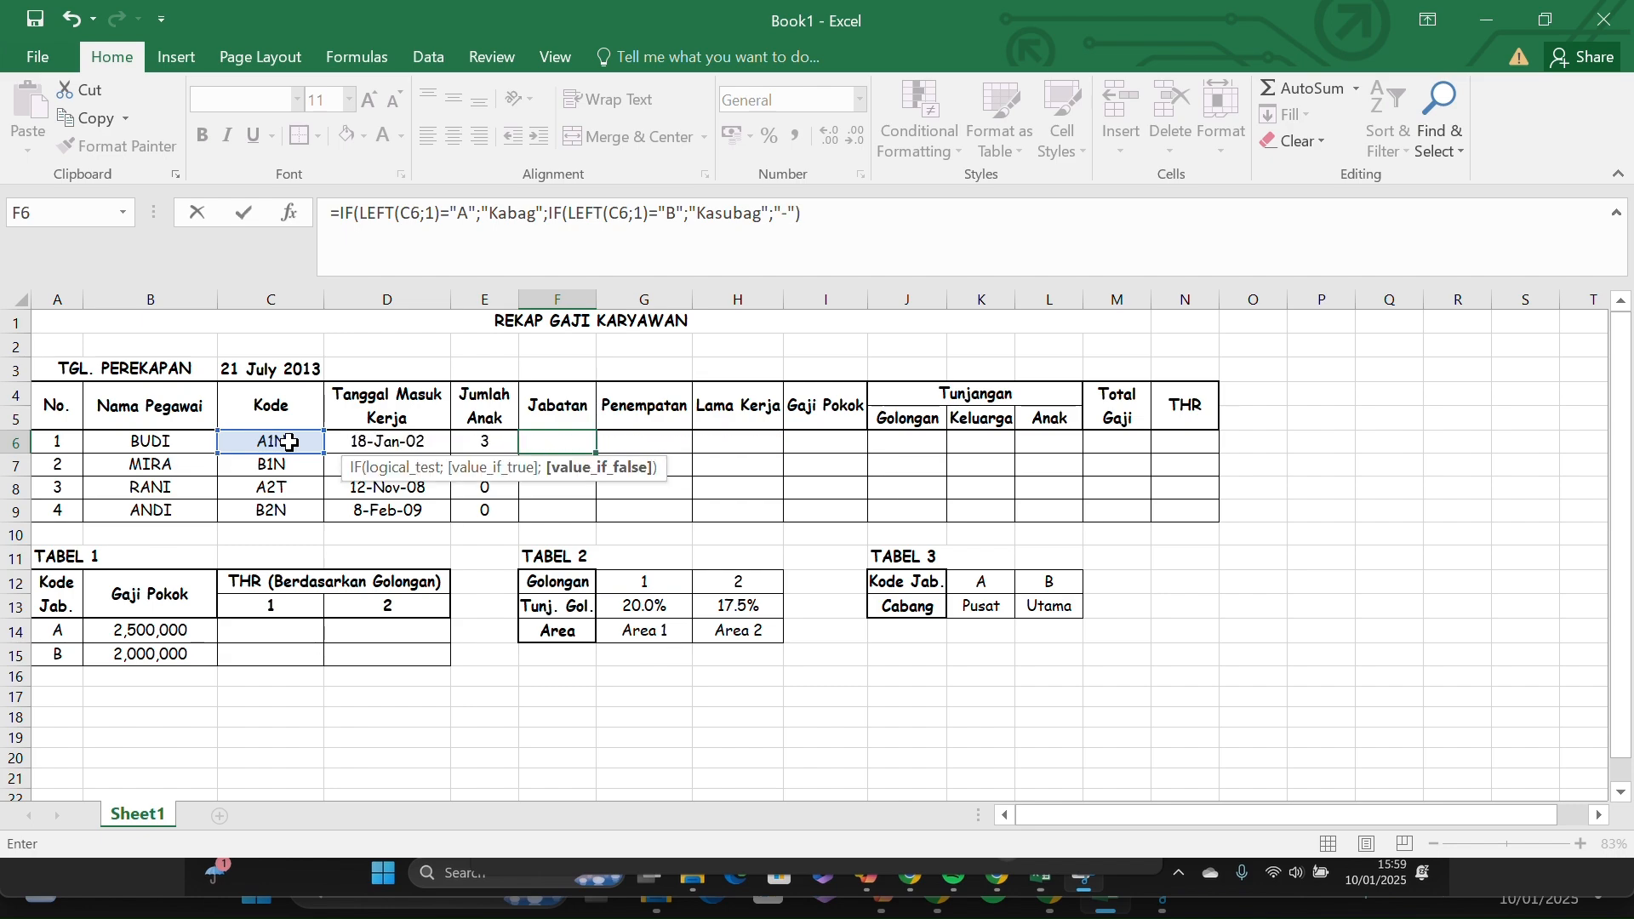
{"action": "type", "text": ")"}
{"action": "key", "text": "Return"}
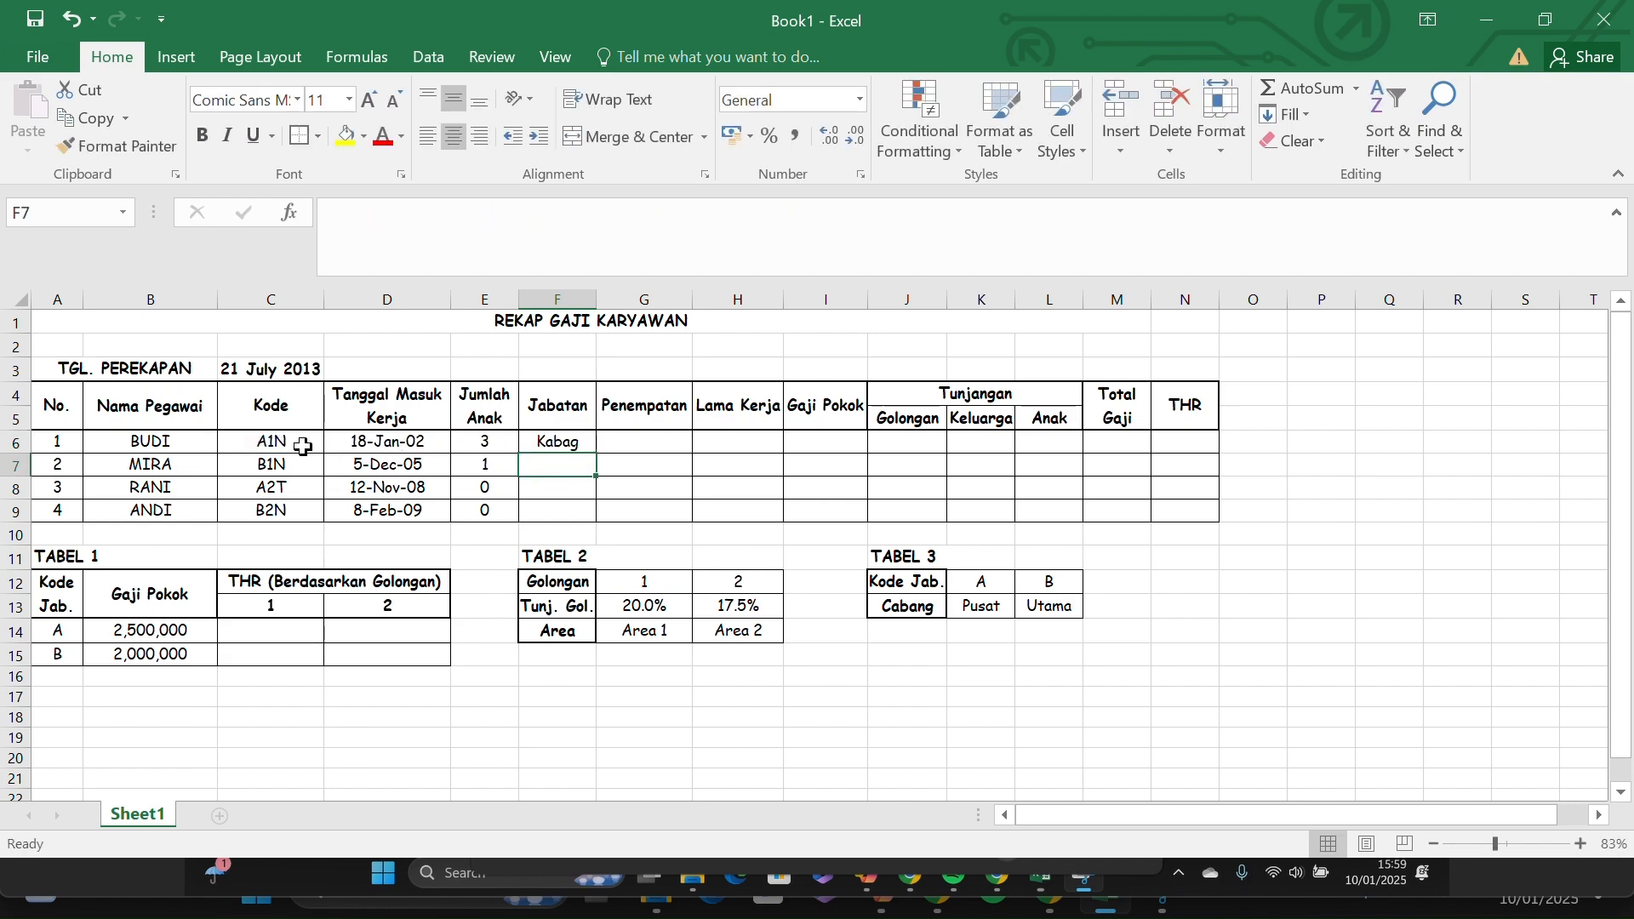
Copy the Jabatan formula from F6 down to the remaining employees through cell F9.
{"action": "left_click", "coordinate": [595, 444]}
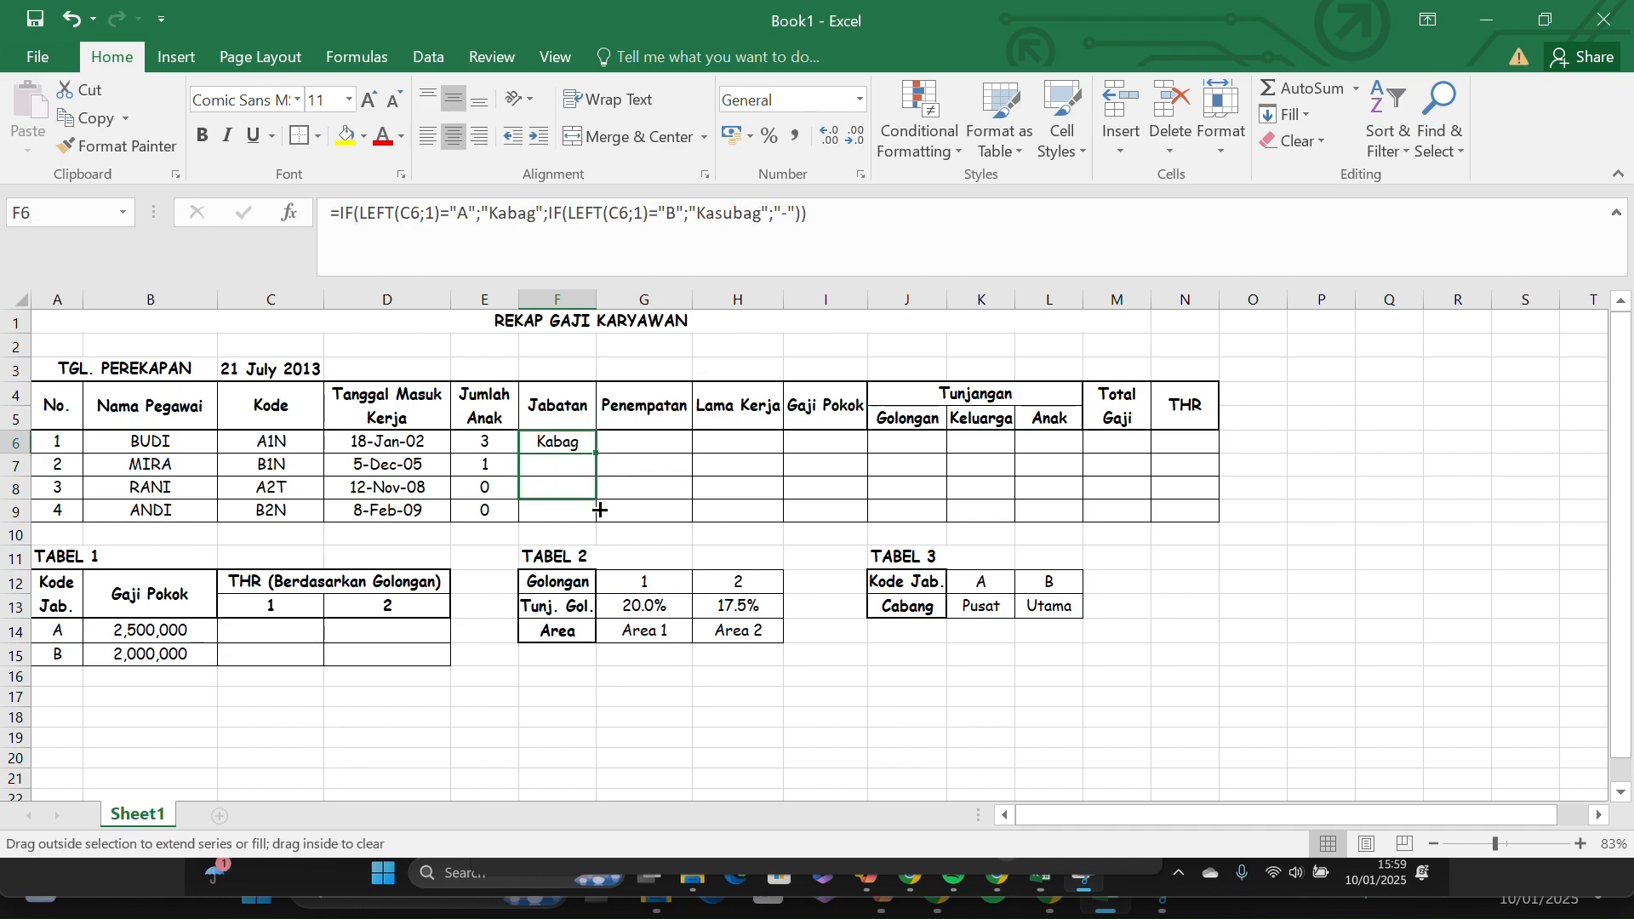
{"action": "left_click_drag", "start_coordinate": [599, 509], "coordinate": [598, 514]}
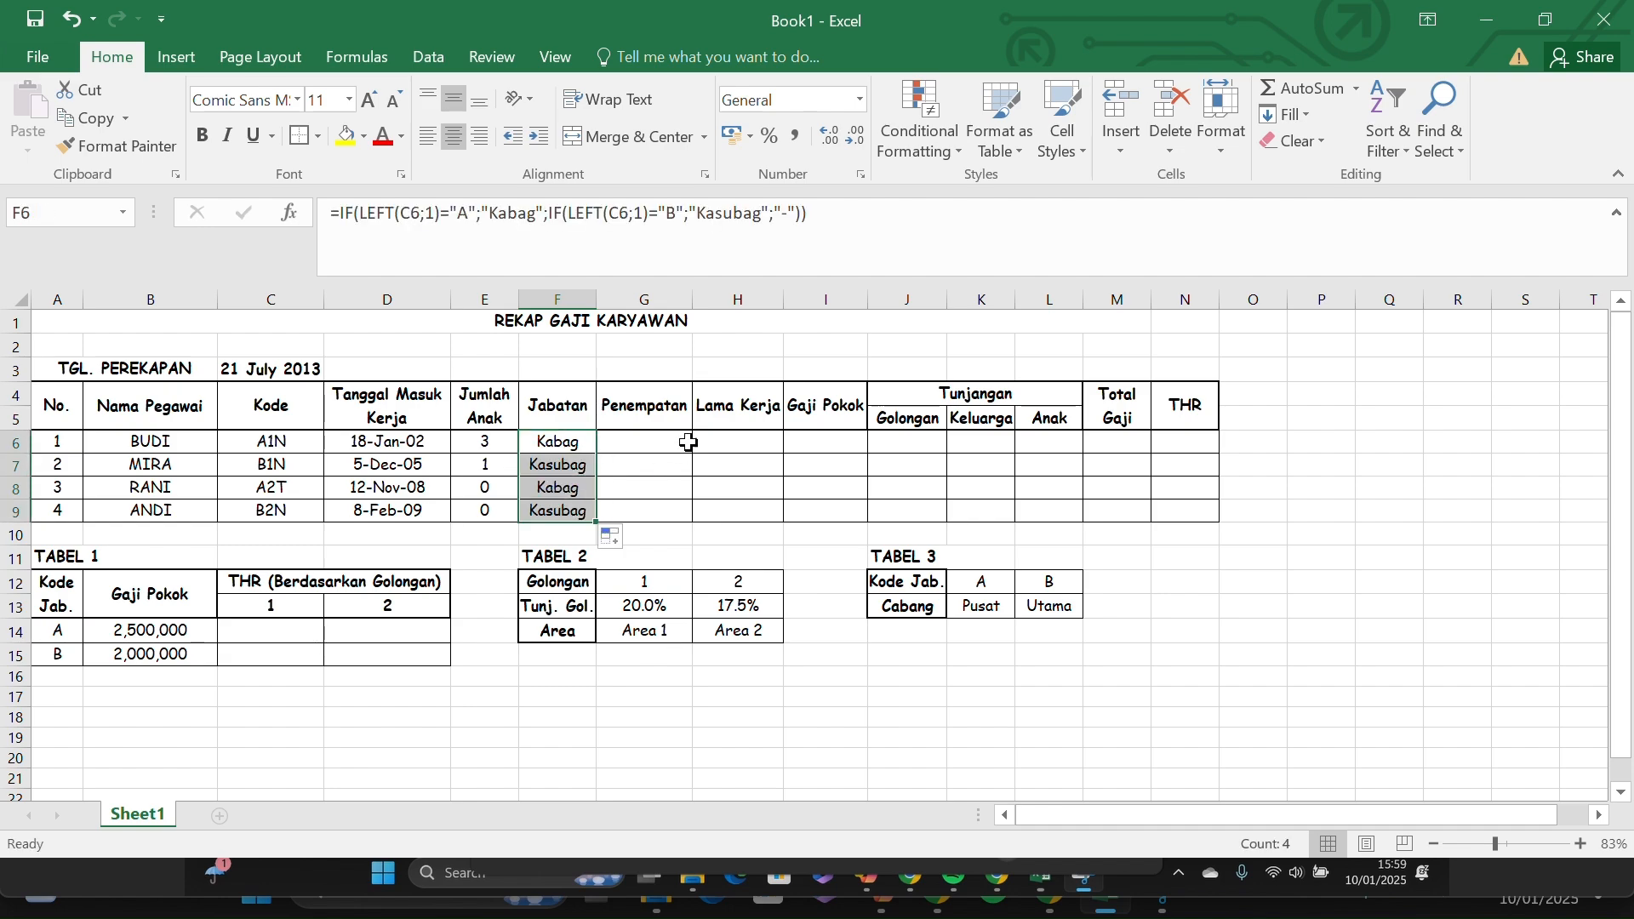
Begin the first employee's Penempatan formula in cell G6 with =CONCATENATE(HLOOKUP(.
{"action": "left_click", "coordinate": [641, 446]}
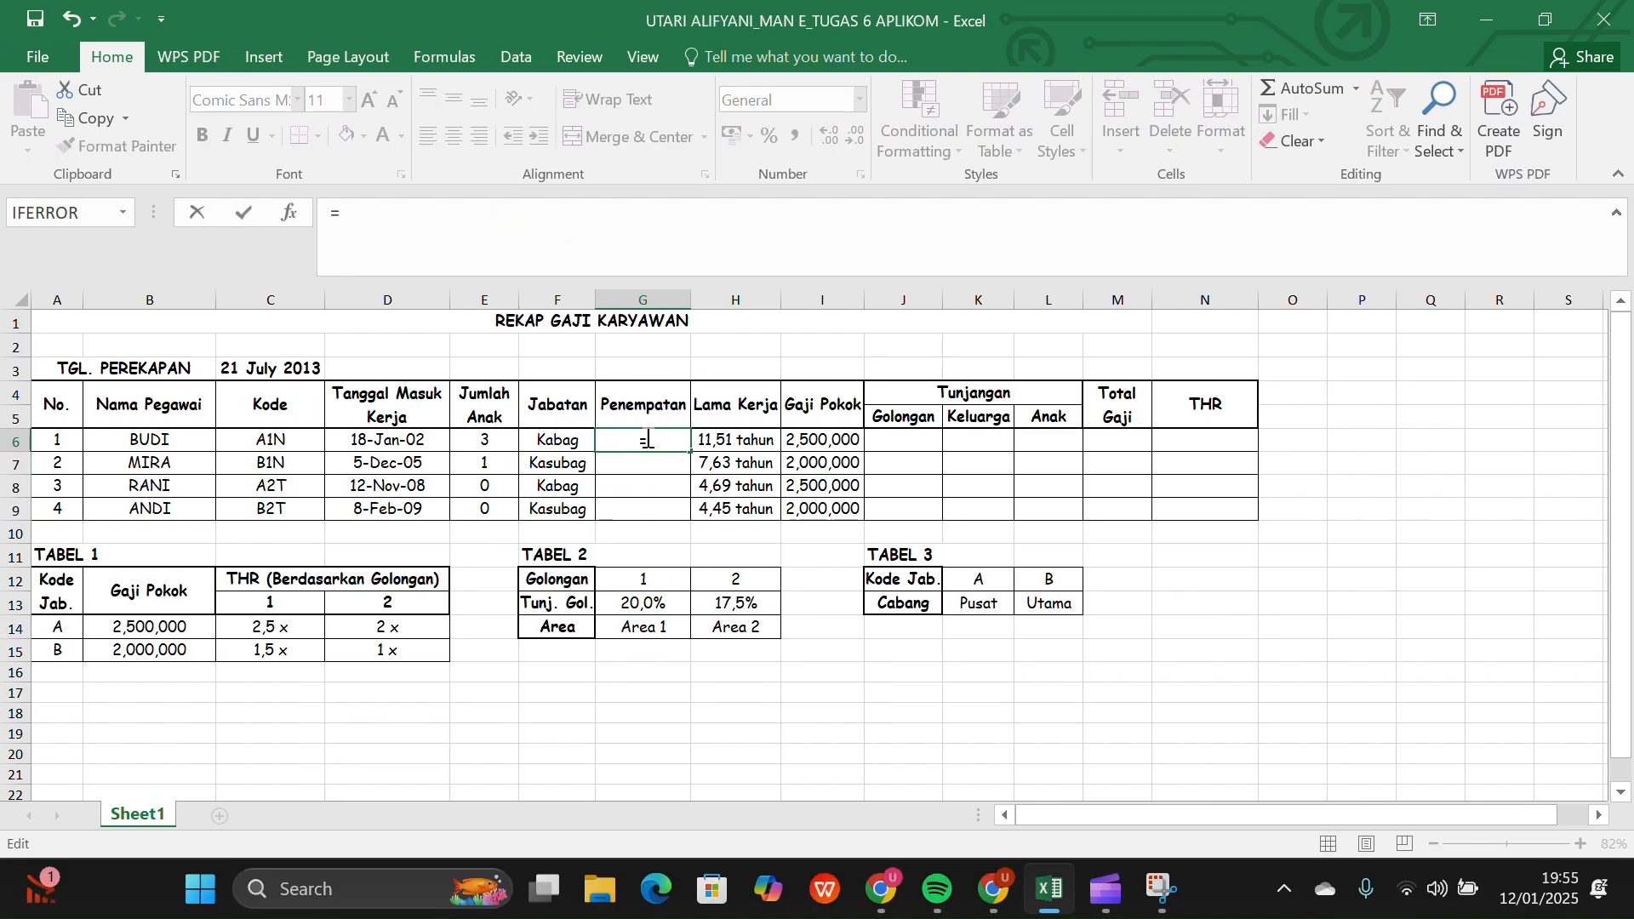
{"action": "type", "text": "O"}
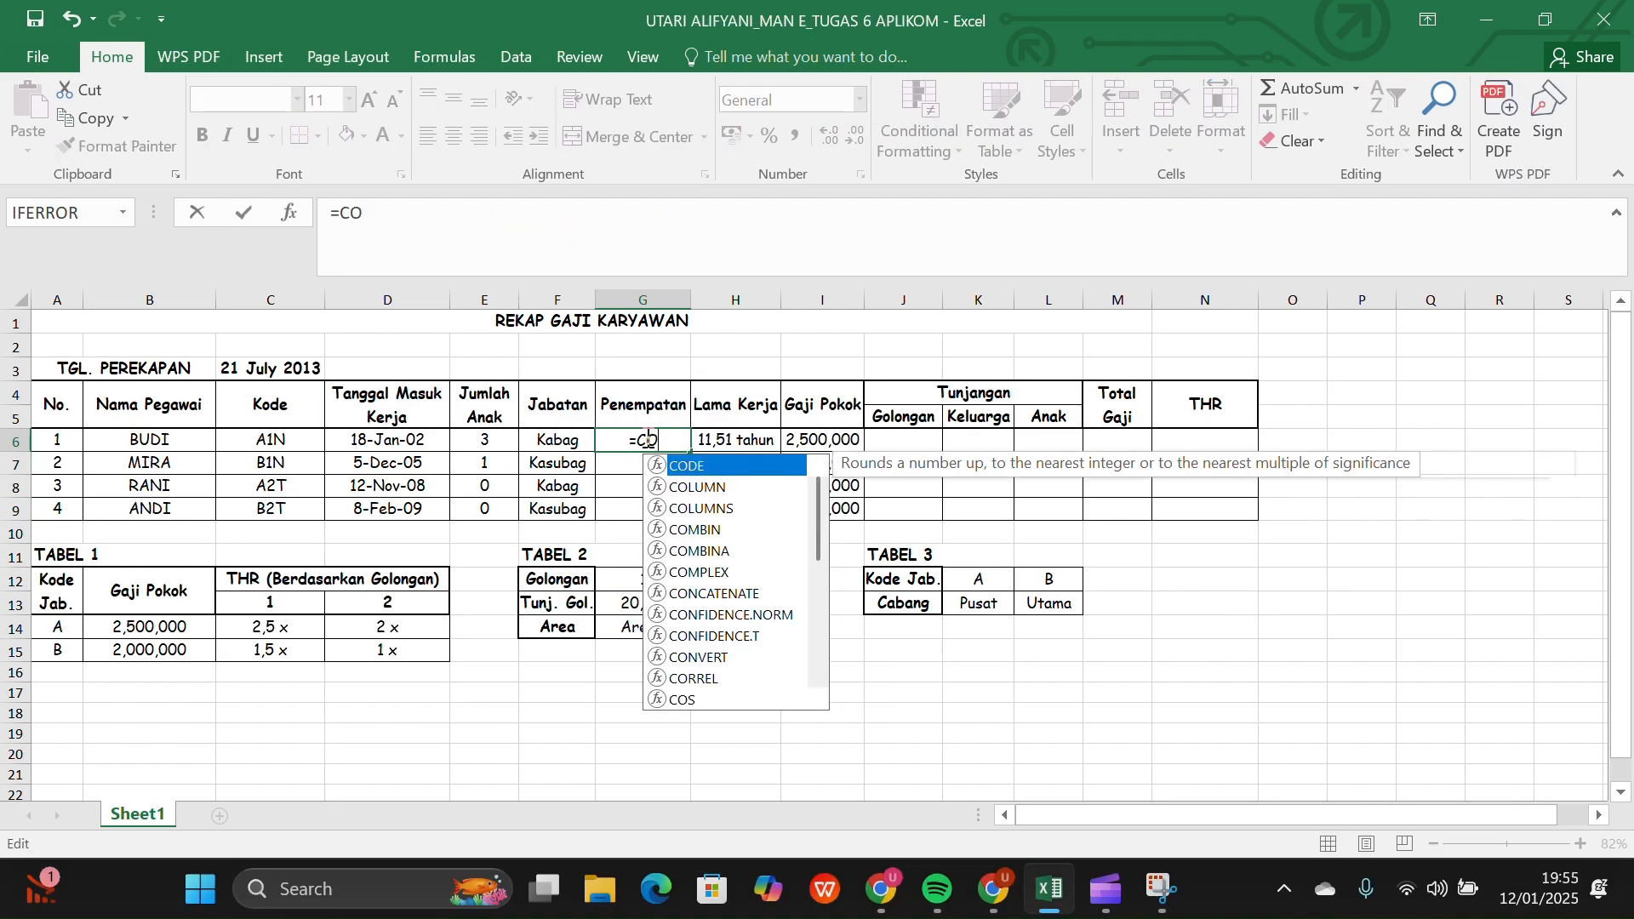
{"action": "left_click", "coordinate": [745, 594]}
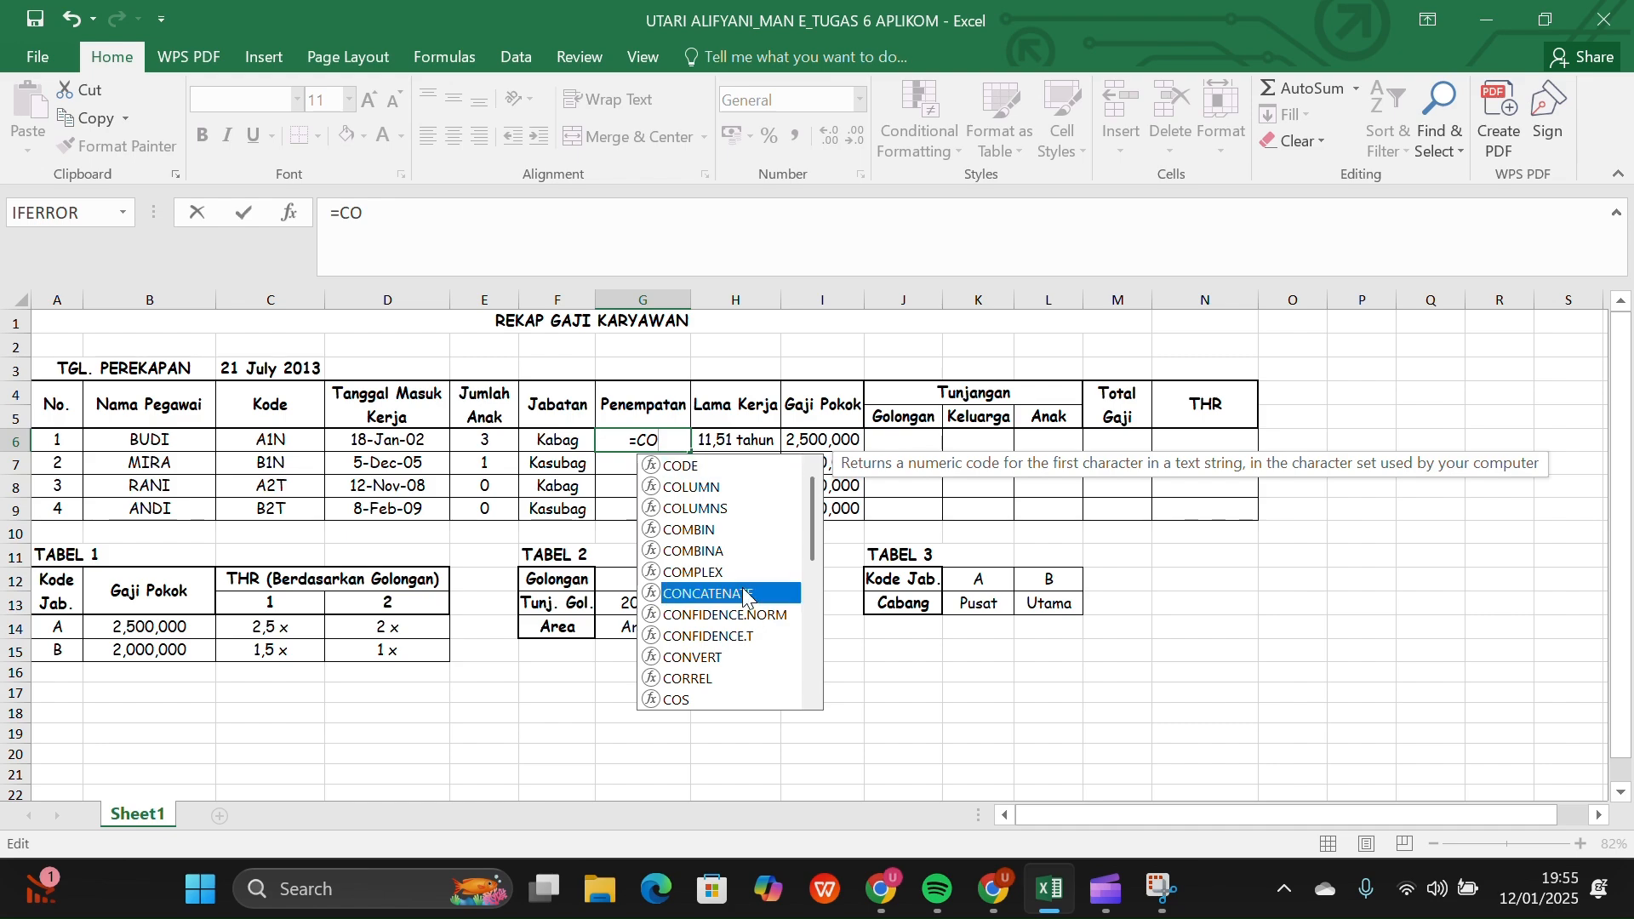
{"action": "double_click", "coordinate": [745, 594]}
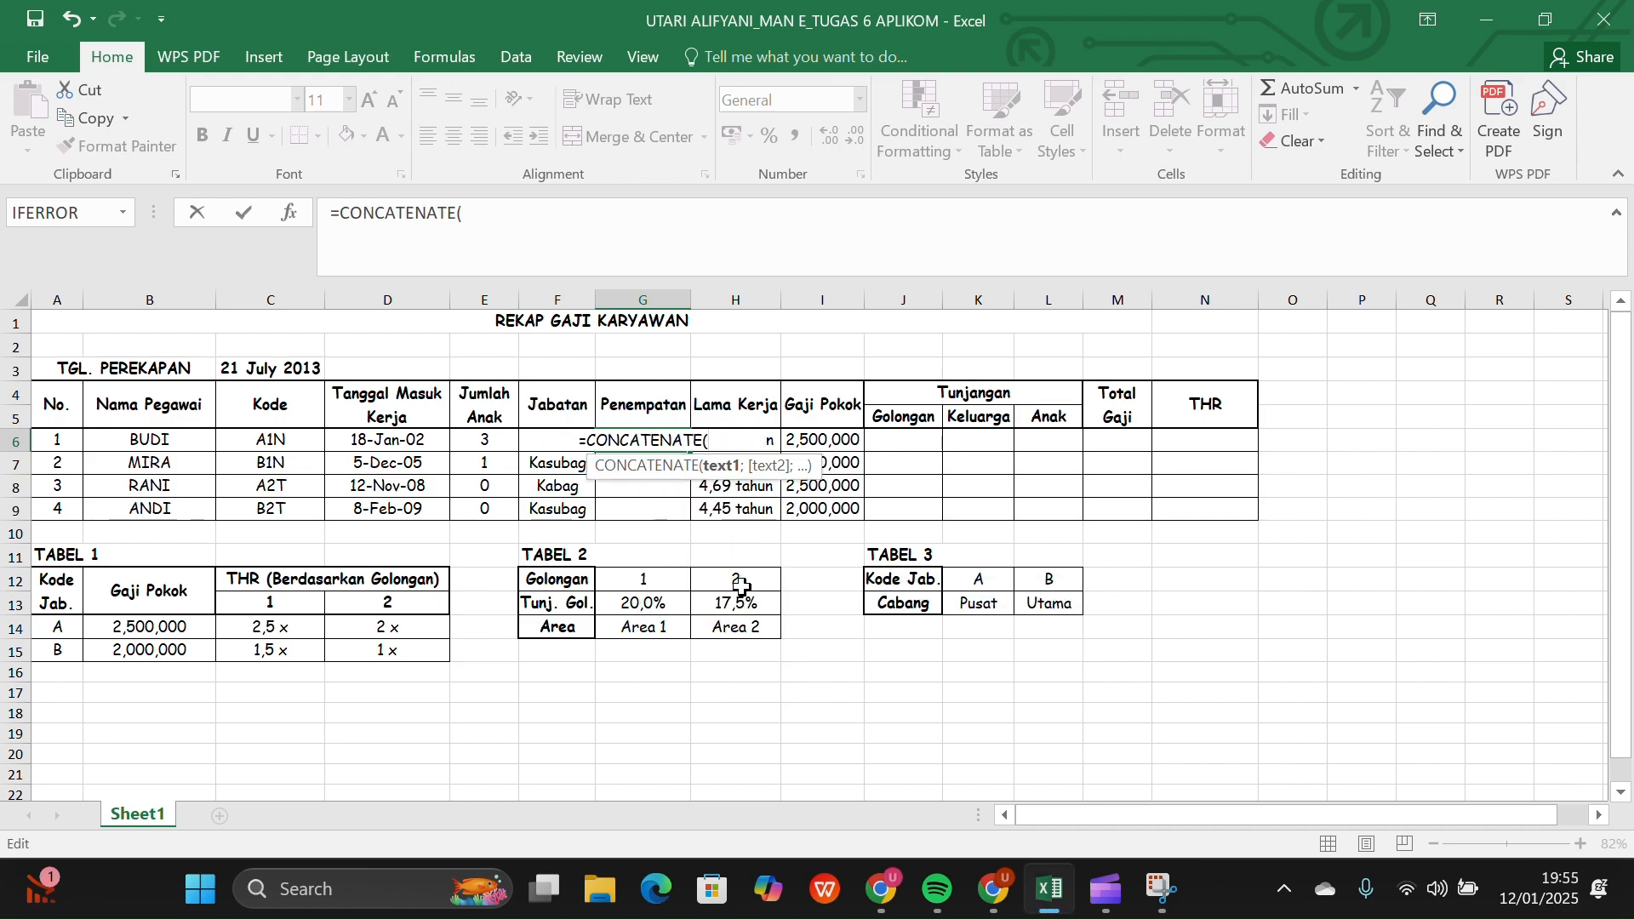
{"action": "type", "text": "H"}
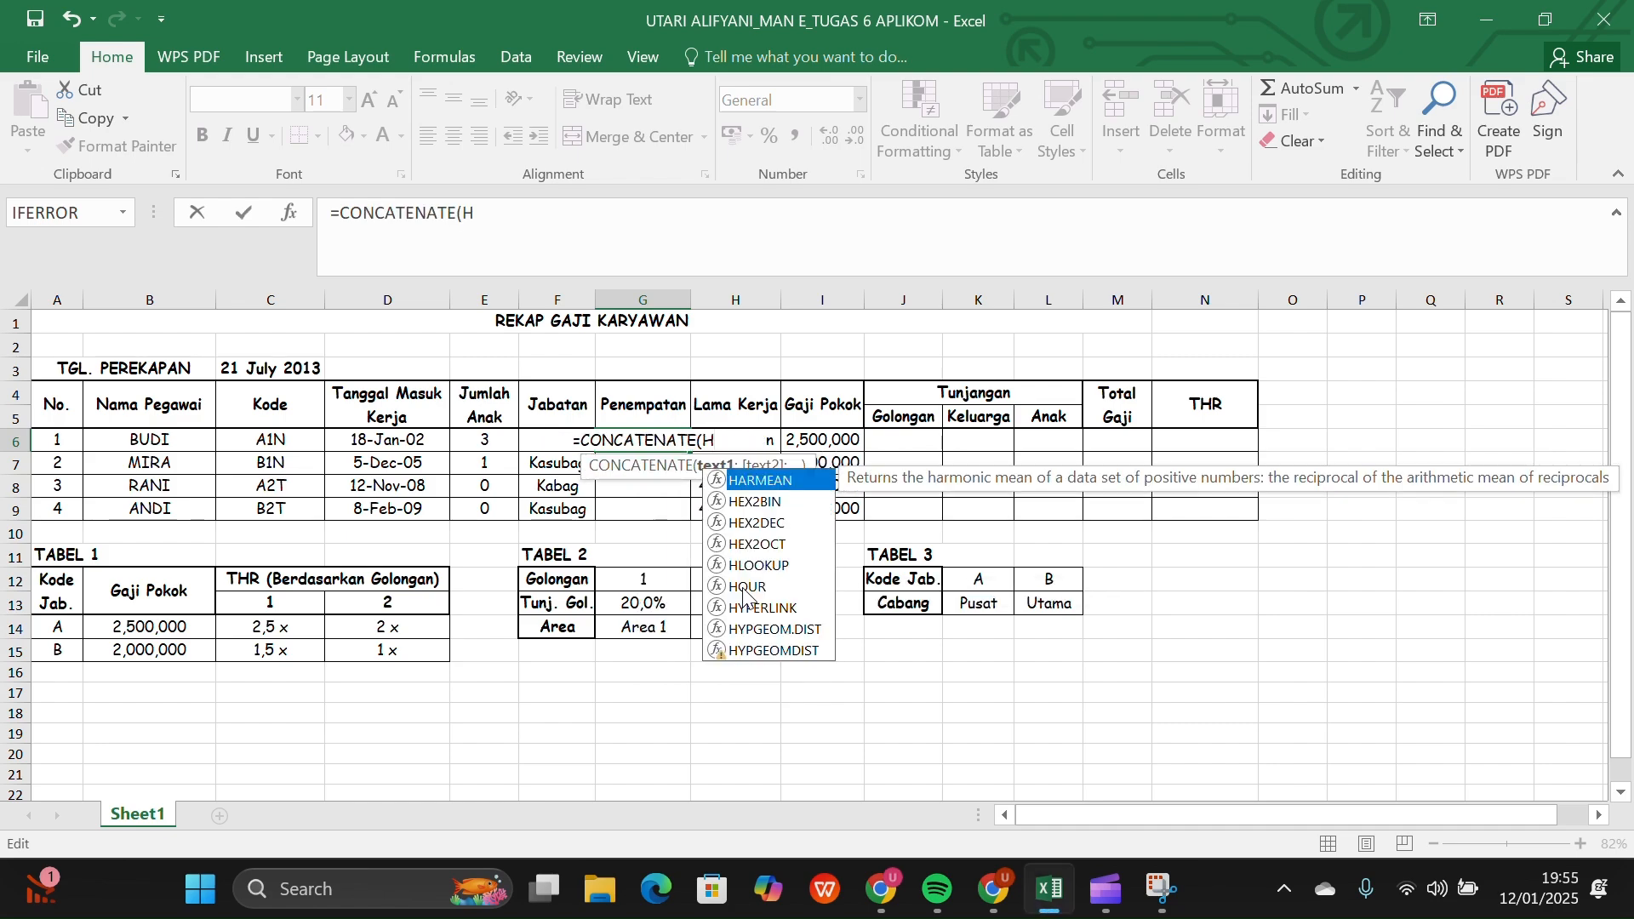
{"action": "left_click", "coordinate": [789, 567]}
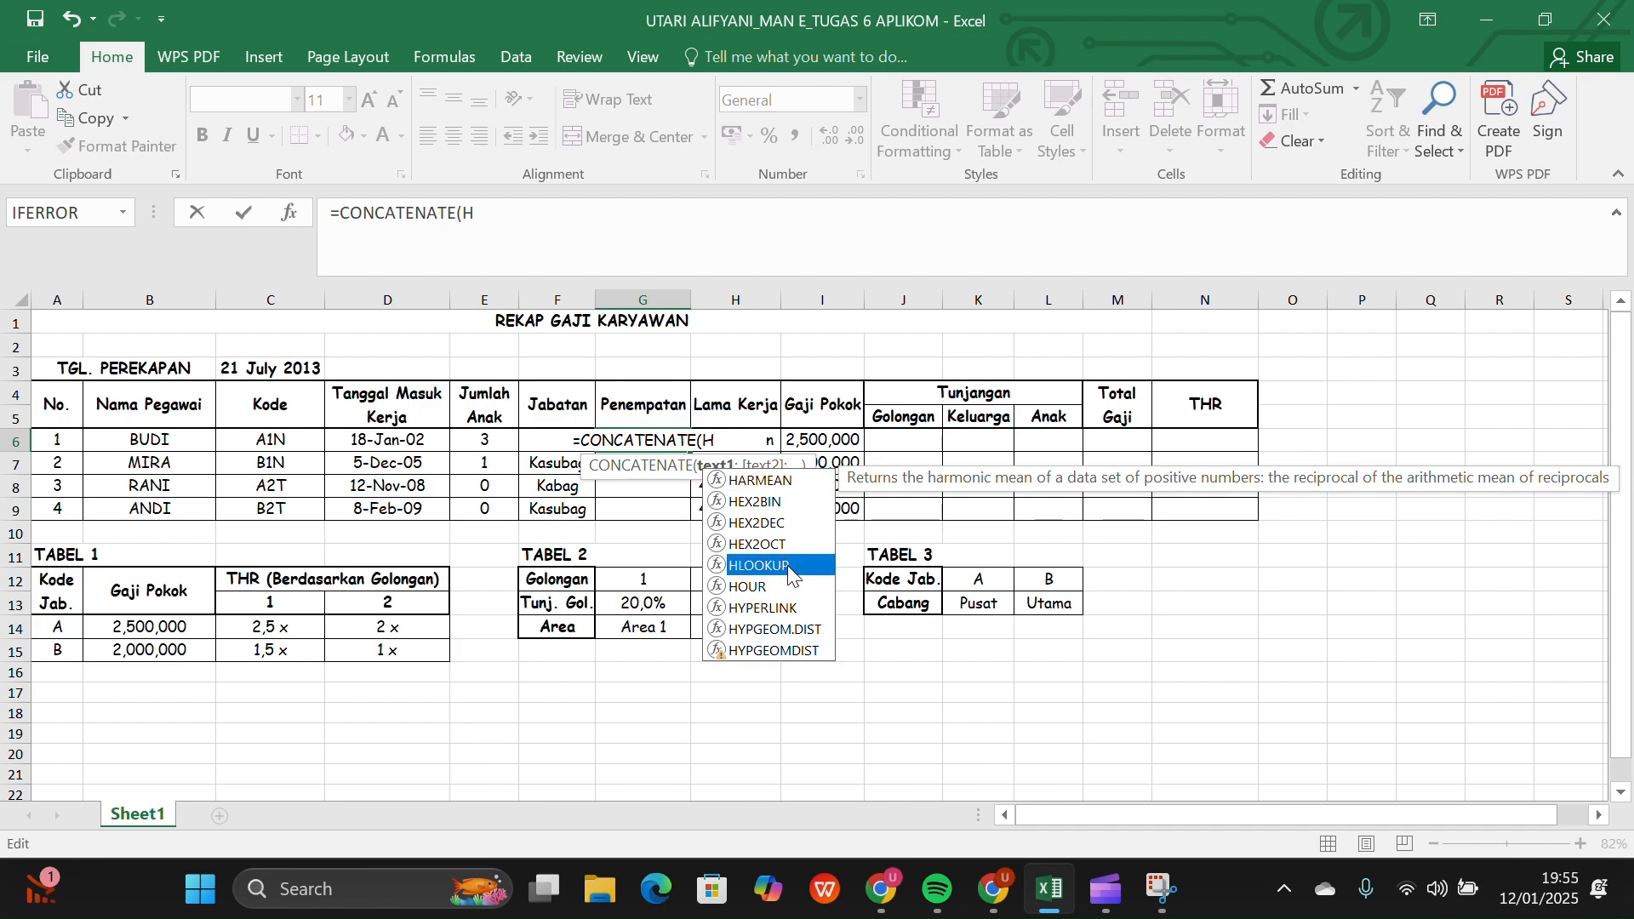
{"action": "double_click", "coordinate": [789, 567]}
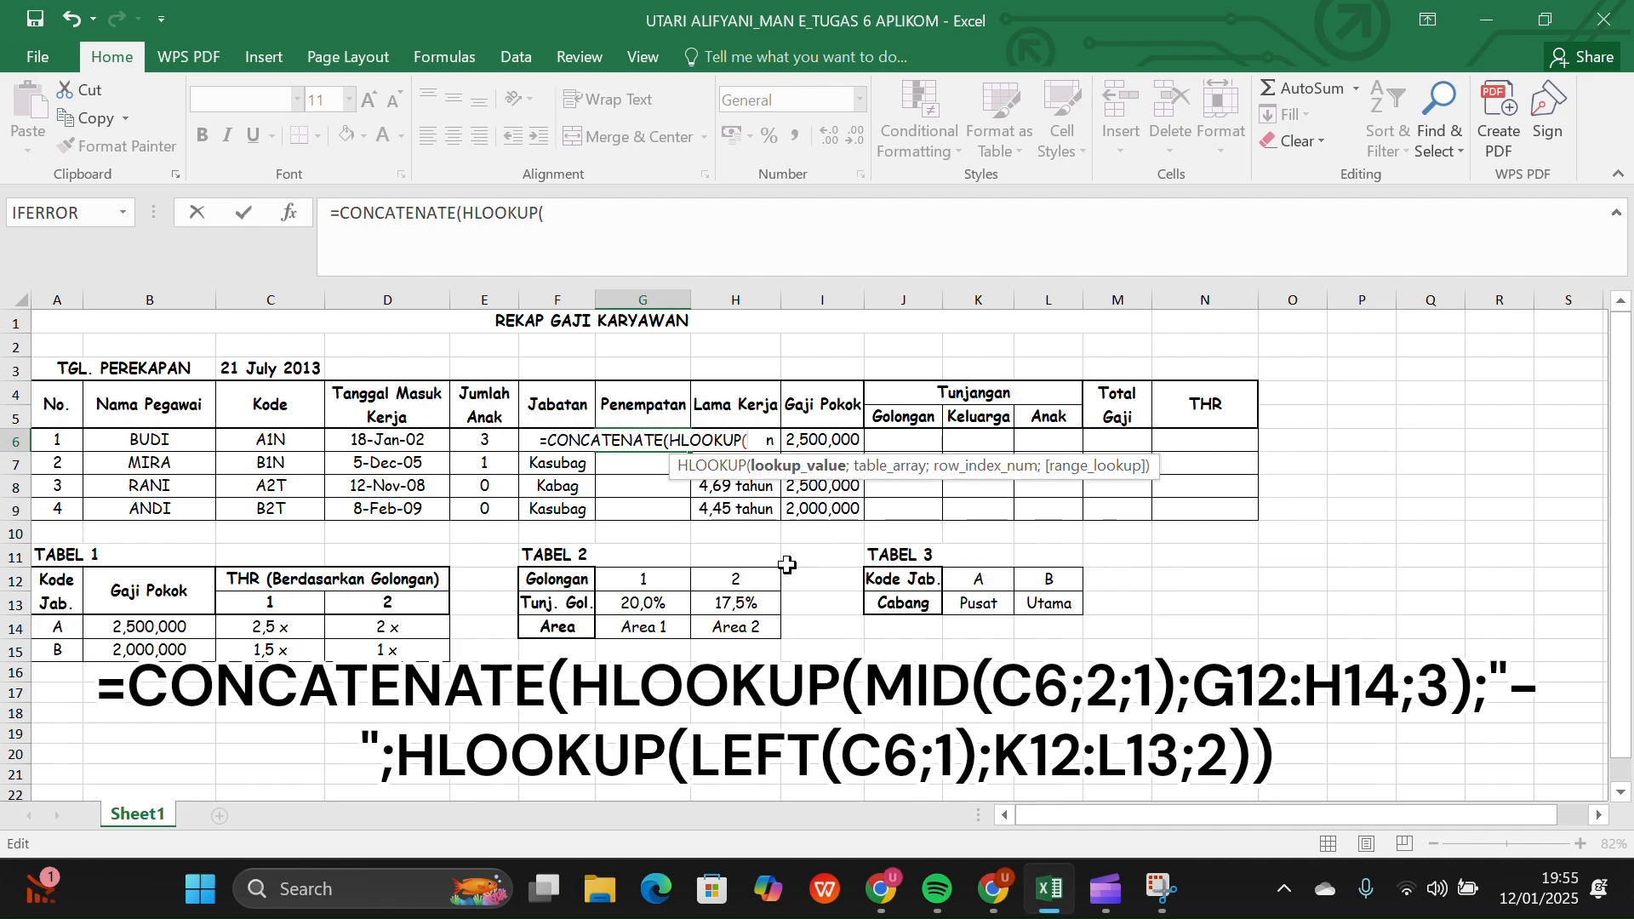
Use MID(C6;2;1) as the HLOOKUP lookup value in the G6 formula, extracting the second character of the Kode.
{"action": "type", "text": "M"}
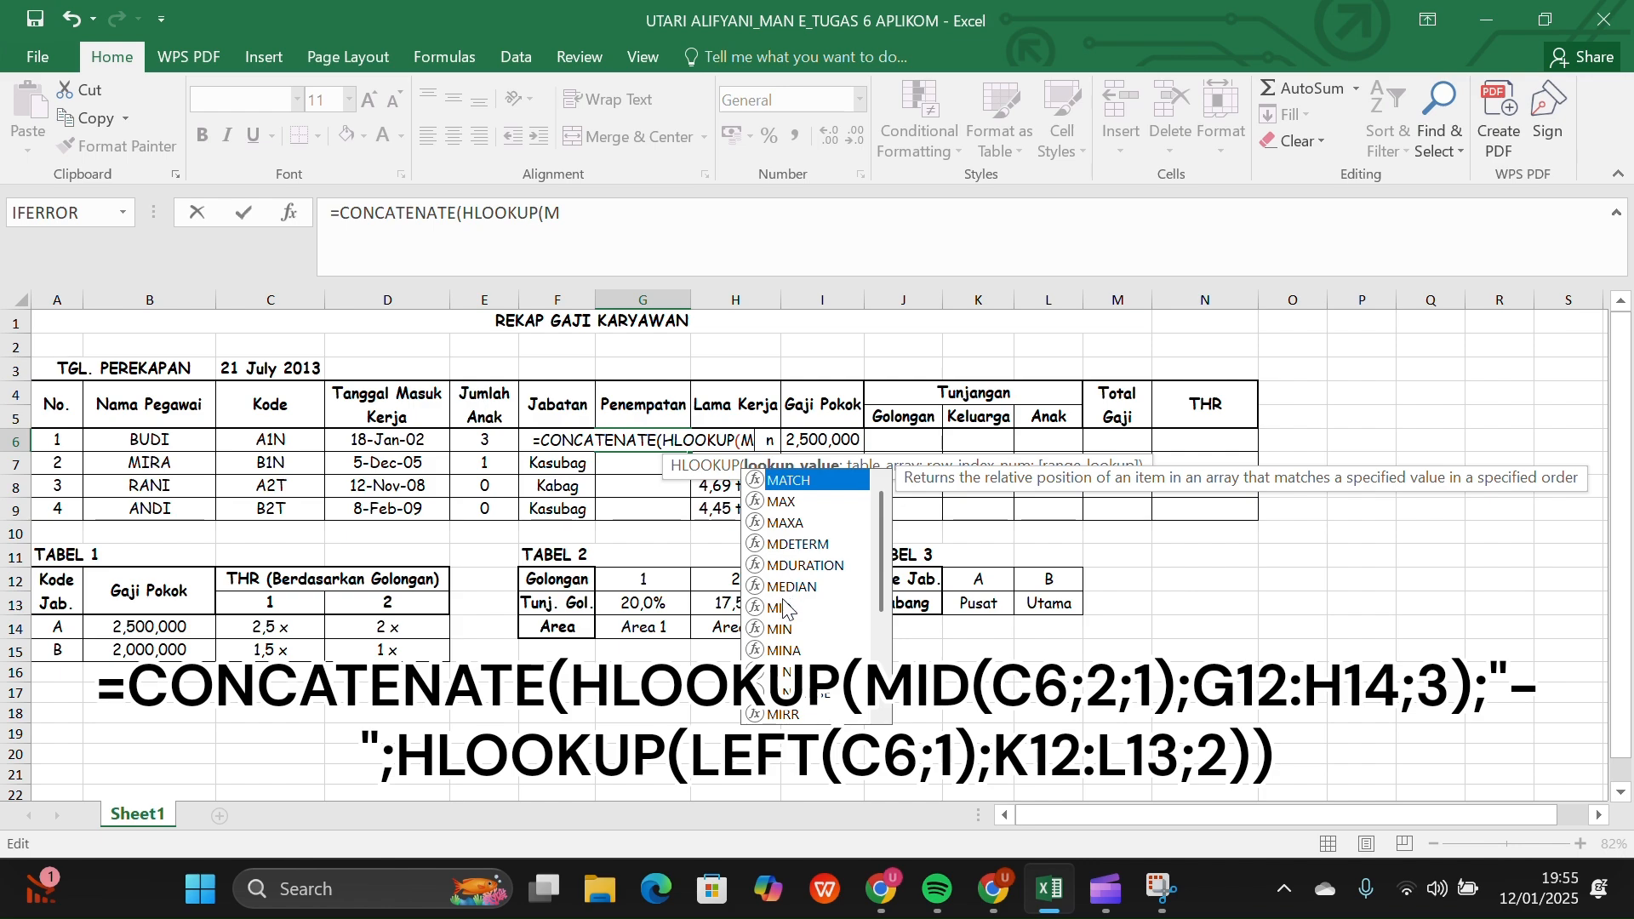
{"action": "left_click", "coordinate": [784, 607]}
{"action": "double_click", "coordinate": [783, 608]}
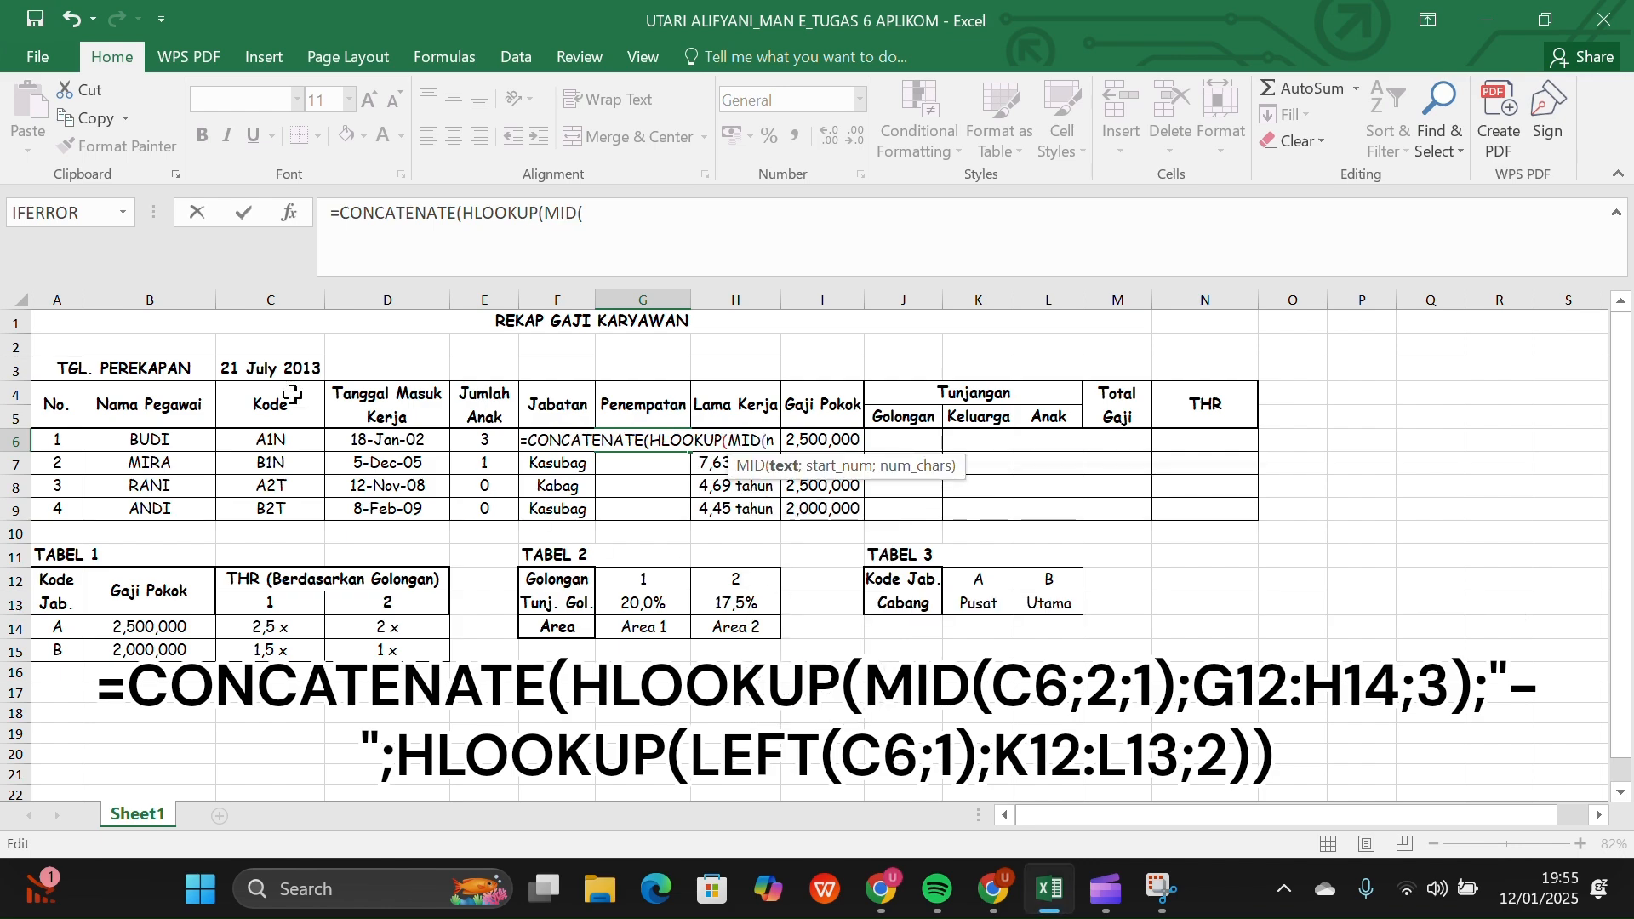
{"action": "left_click", "coordinate": [270, 443]}
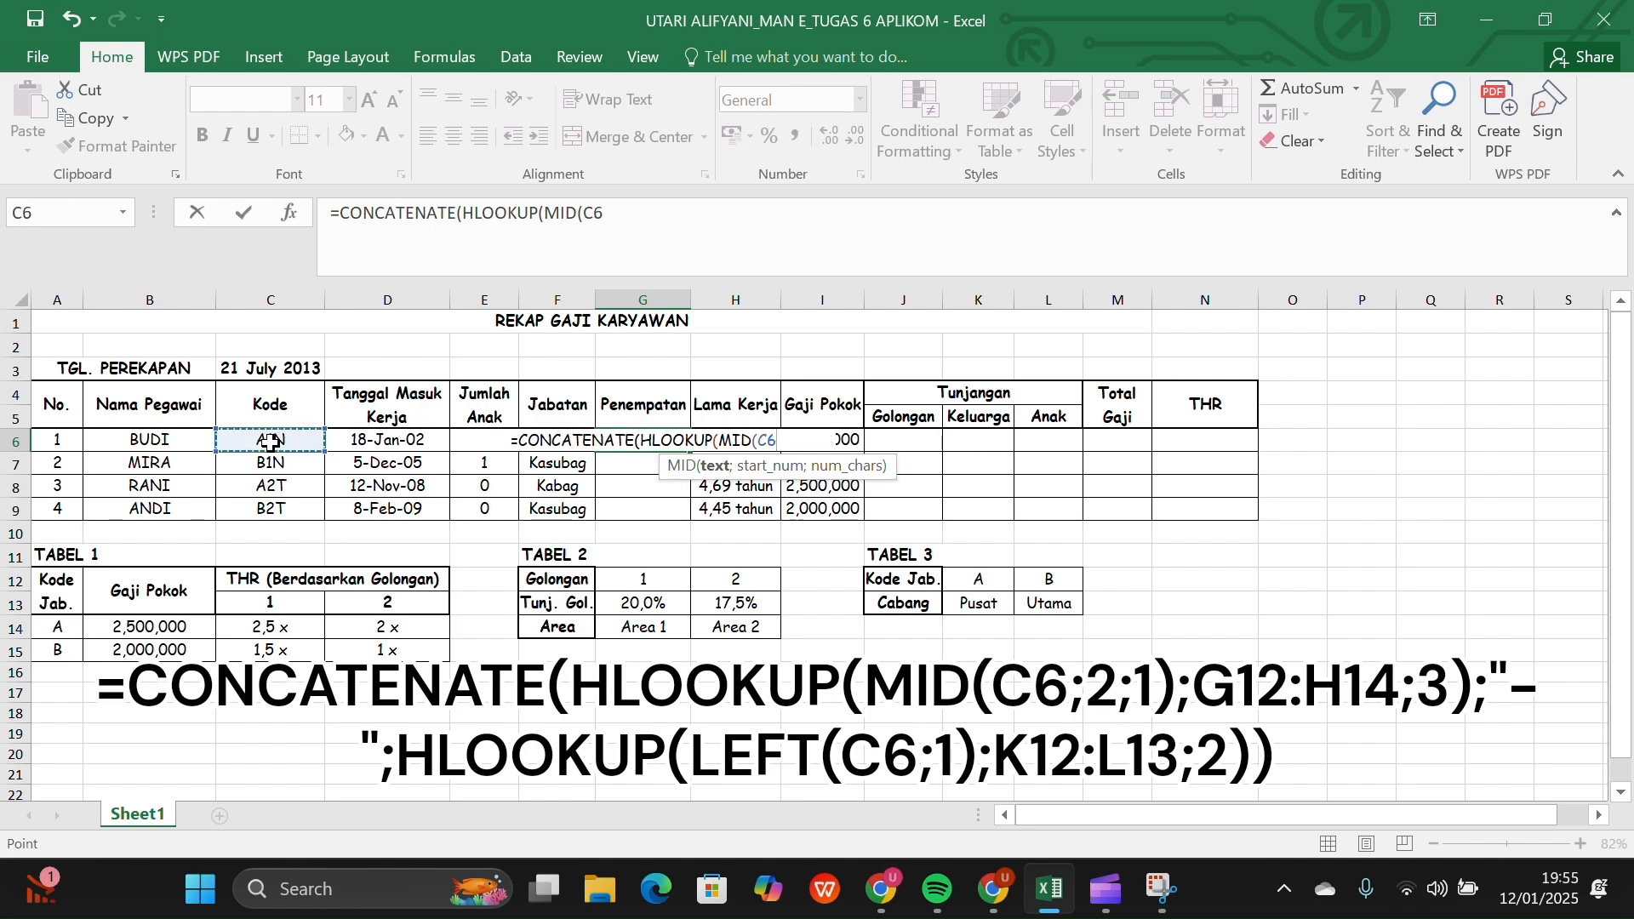
{"action": "type", "text": ";"}
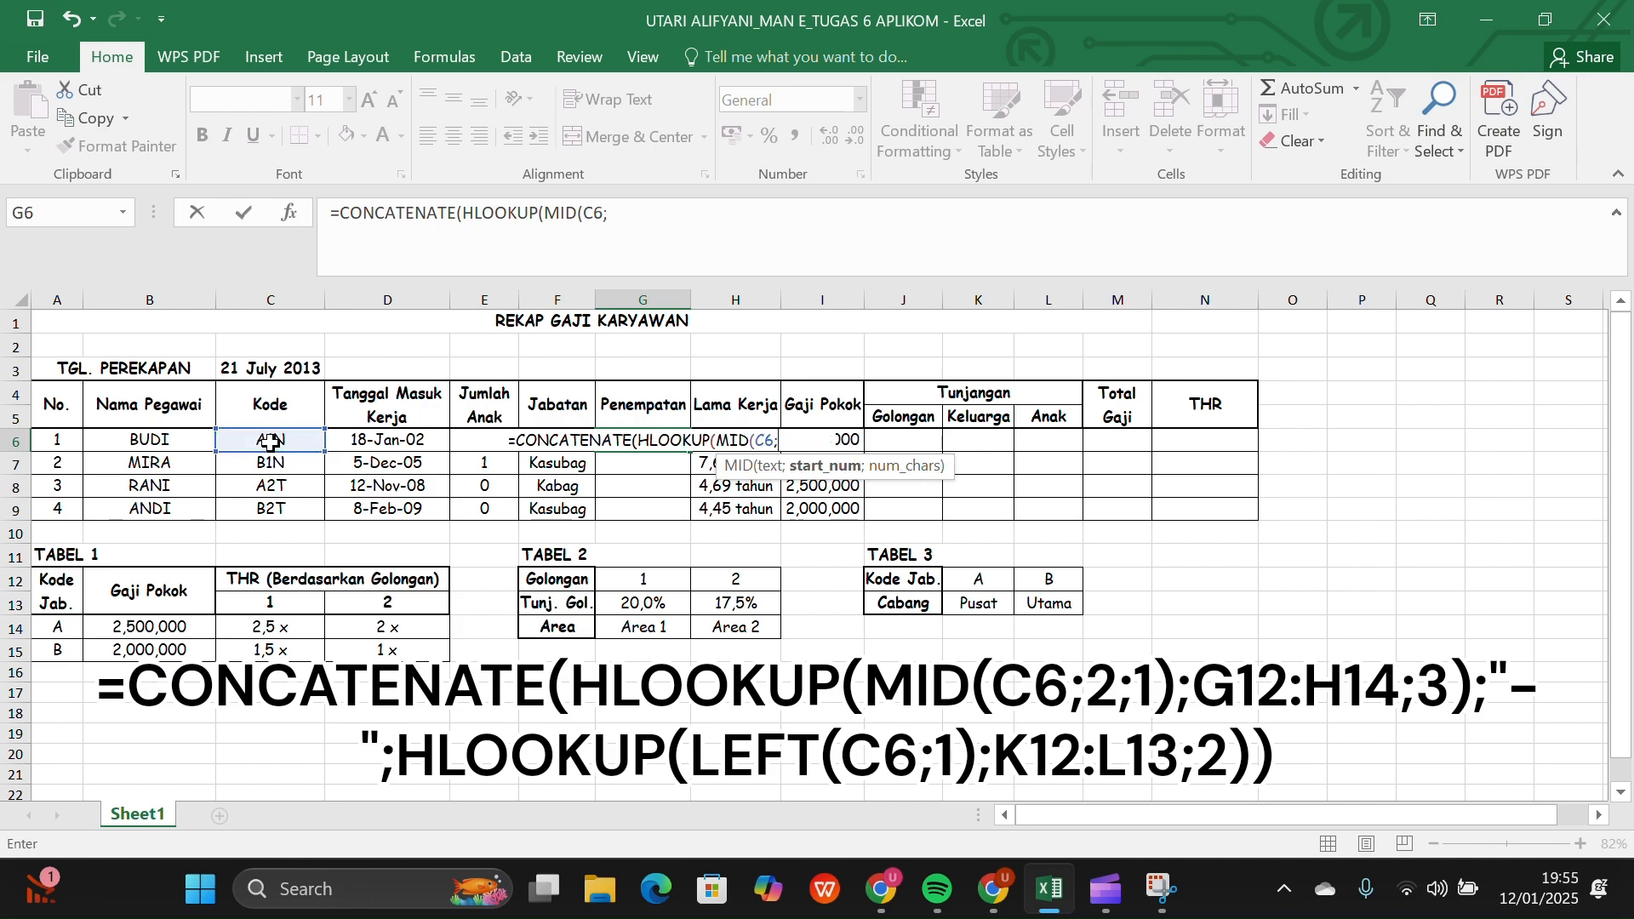
{"action": "type", "text": "2;1"}
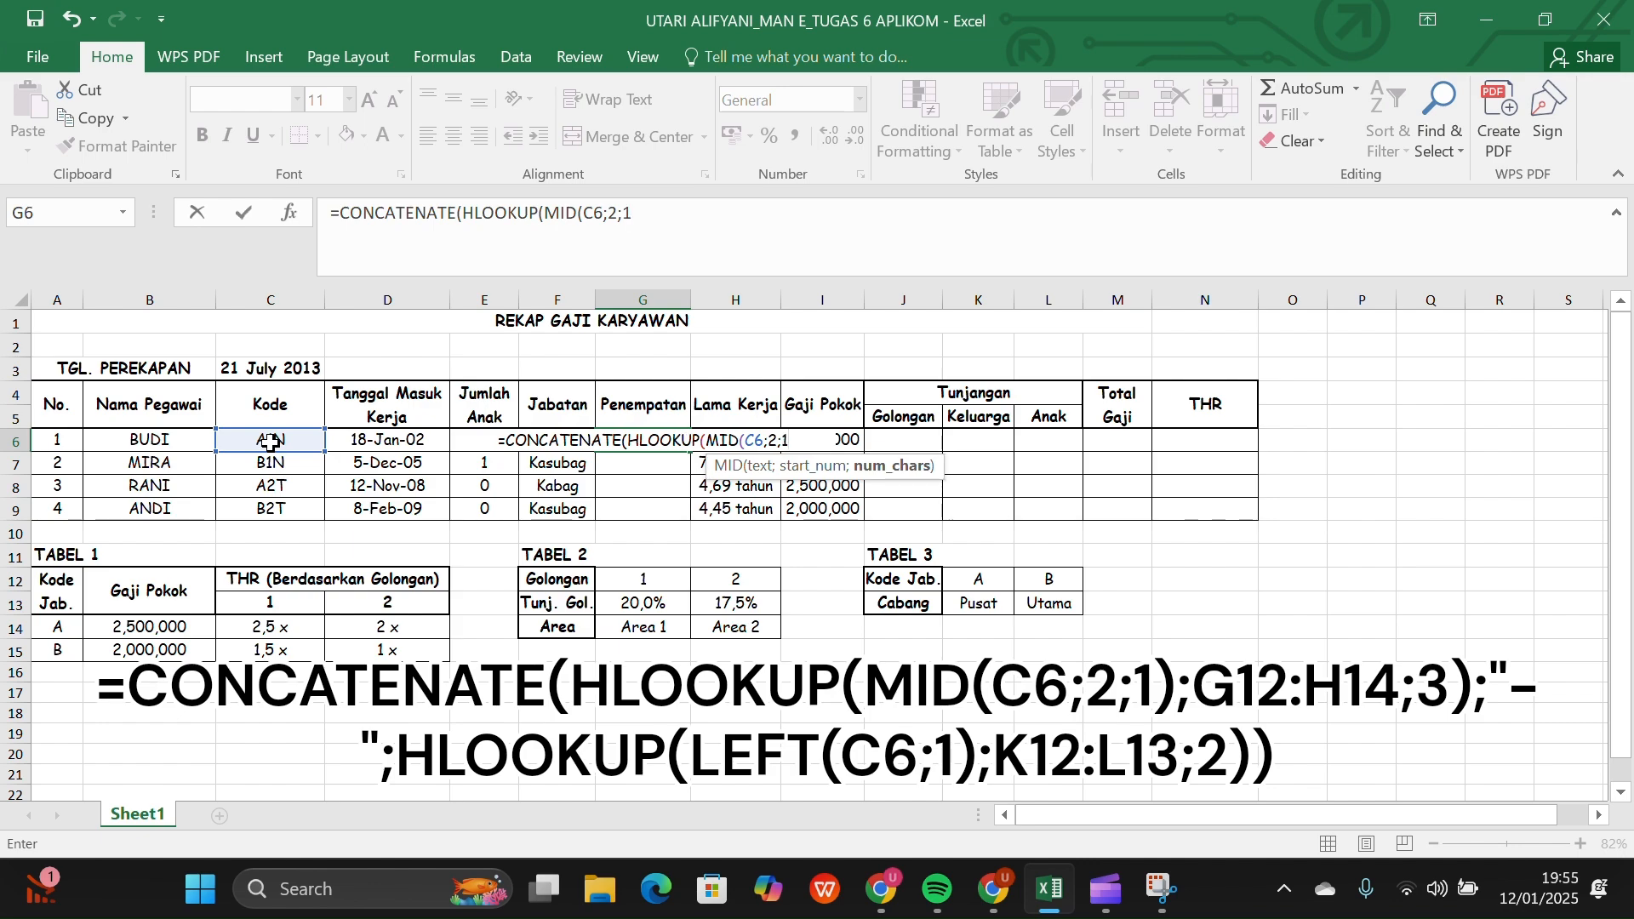
{"action": "type", "text": ")"}
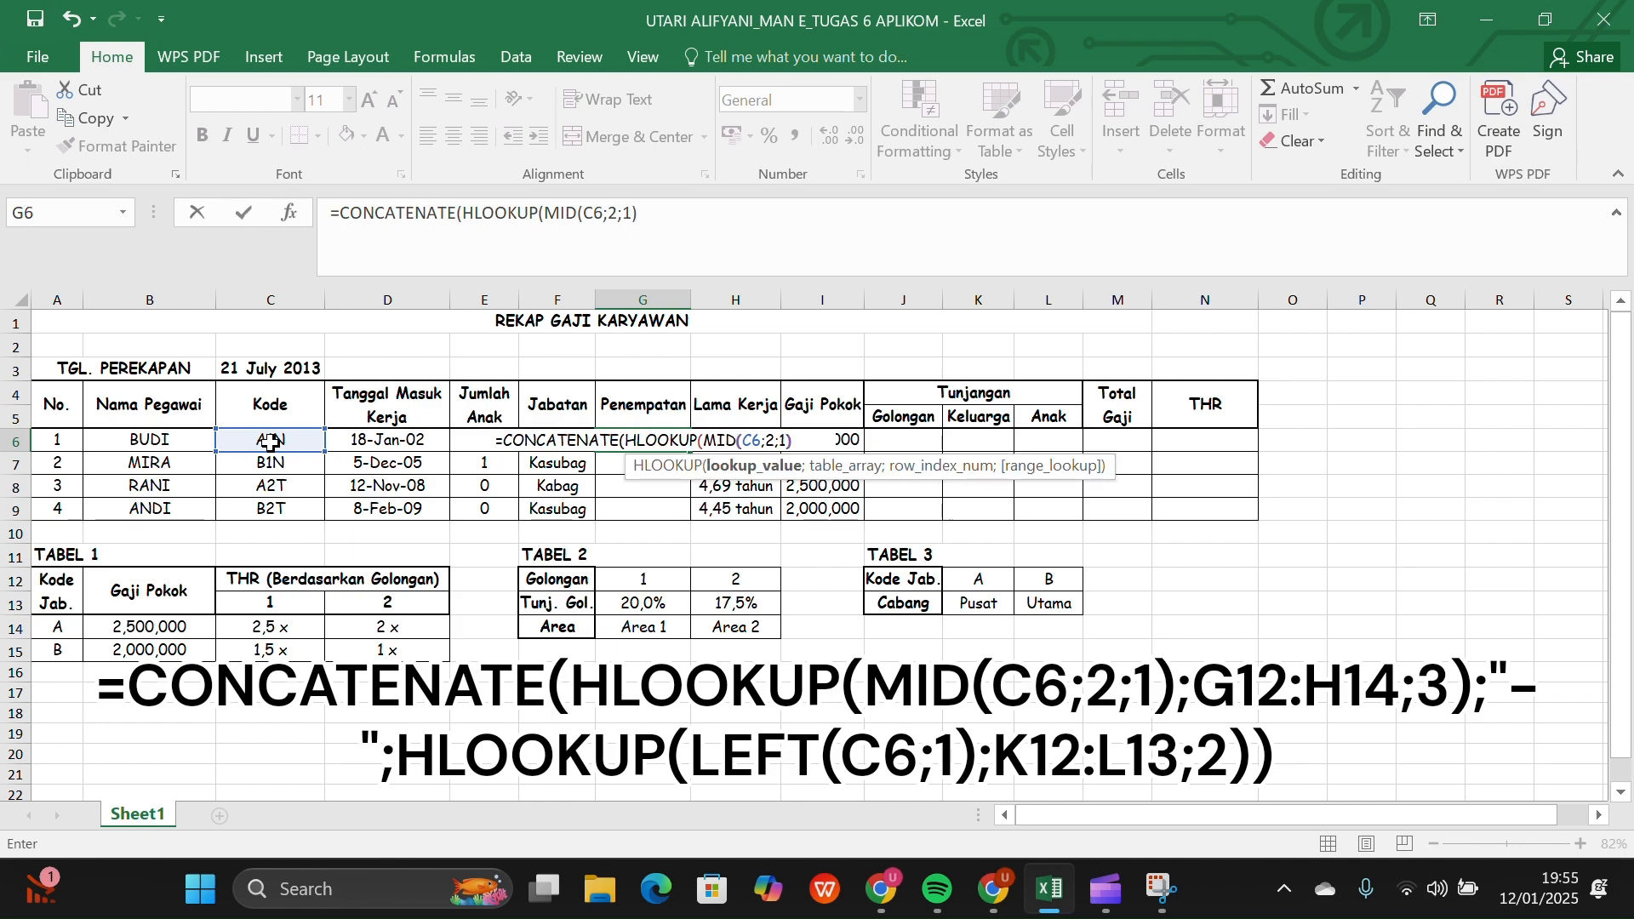
Complete the first HLOOKUP in the G6 formula with the absolute table range $G$12:$H$14 and row index 3, closing the function.
{"action": "type", "text": ";"}
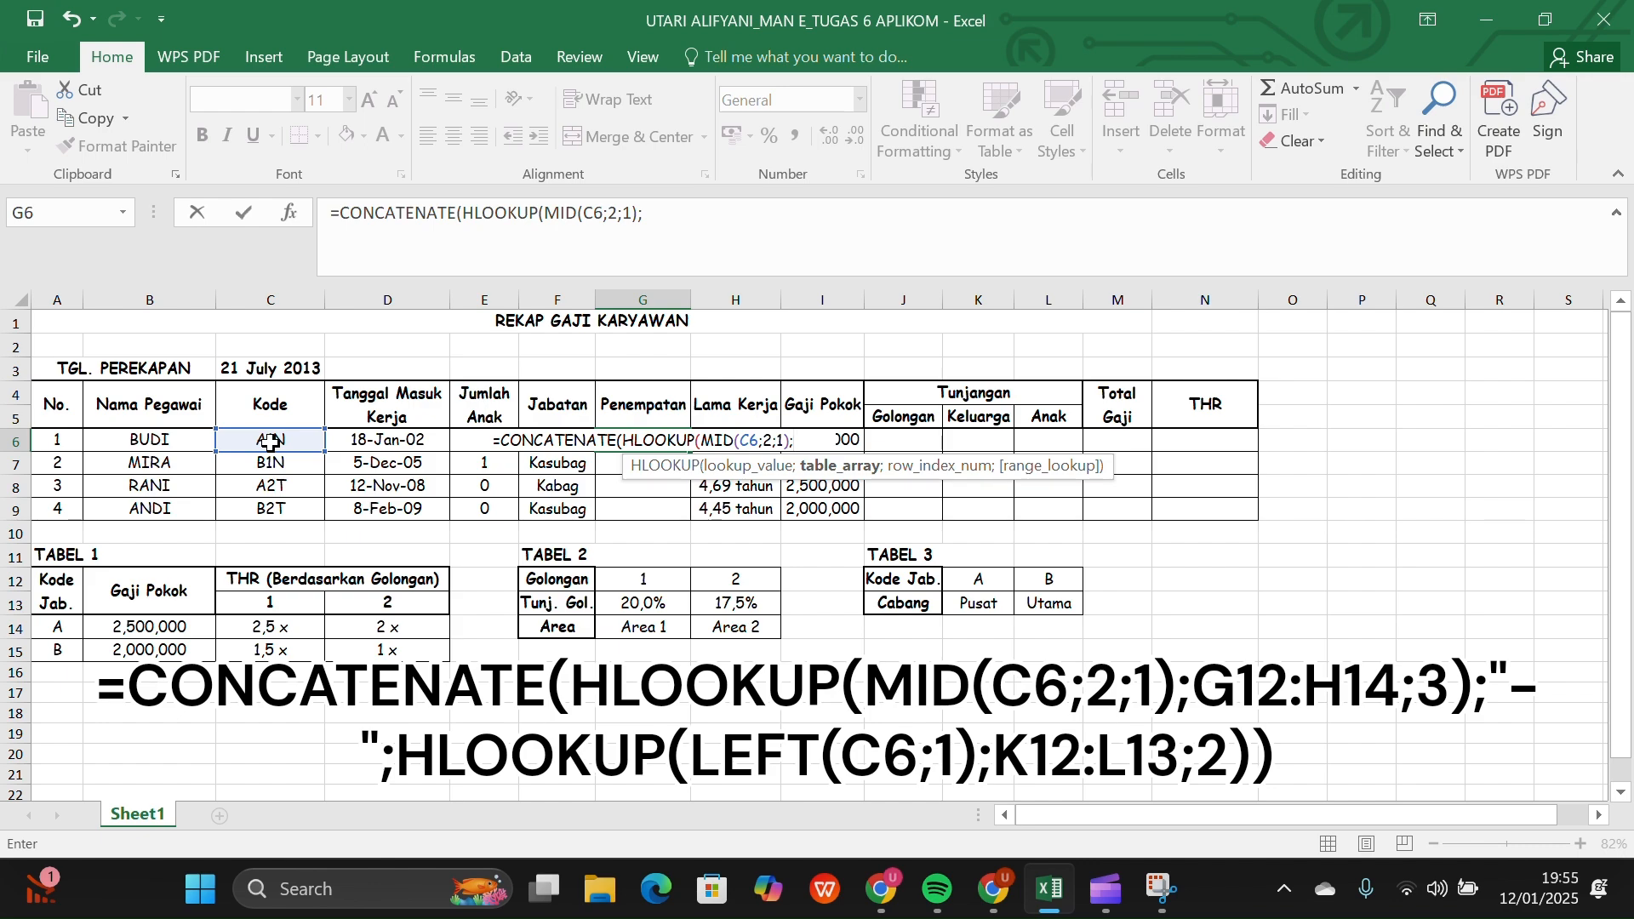
{"action": "left_click", "coordinate": [647, 585]}
{"action": "left_click_drag", "start_coordinate": [646, 585], "coordinate": [715, 626]}
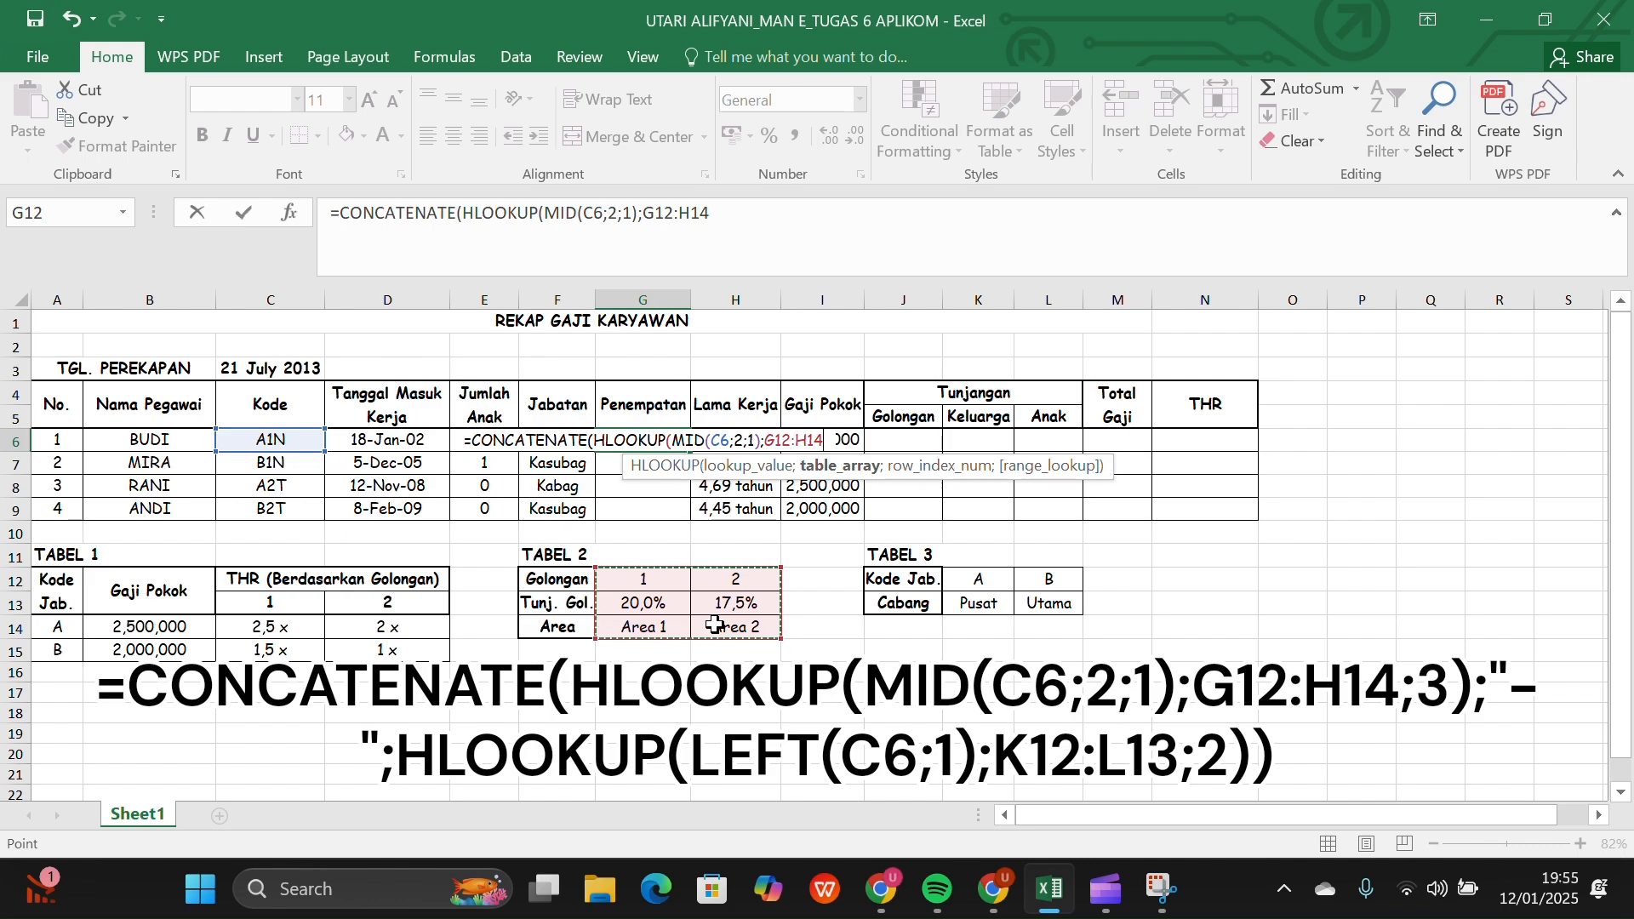
{"action": "key", "text": "F4"}
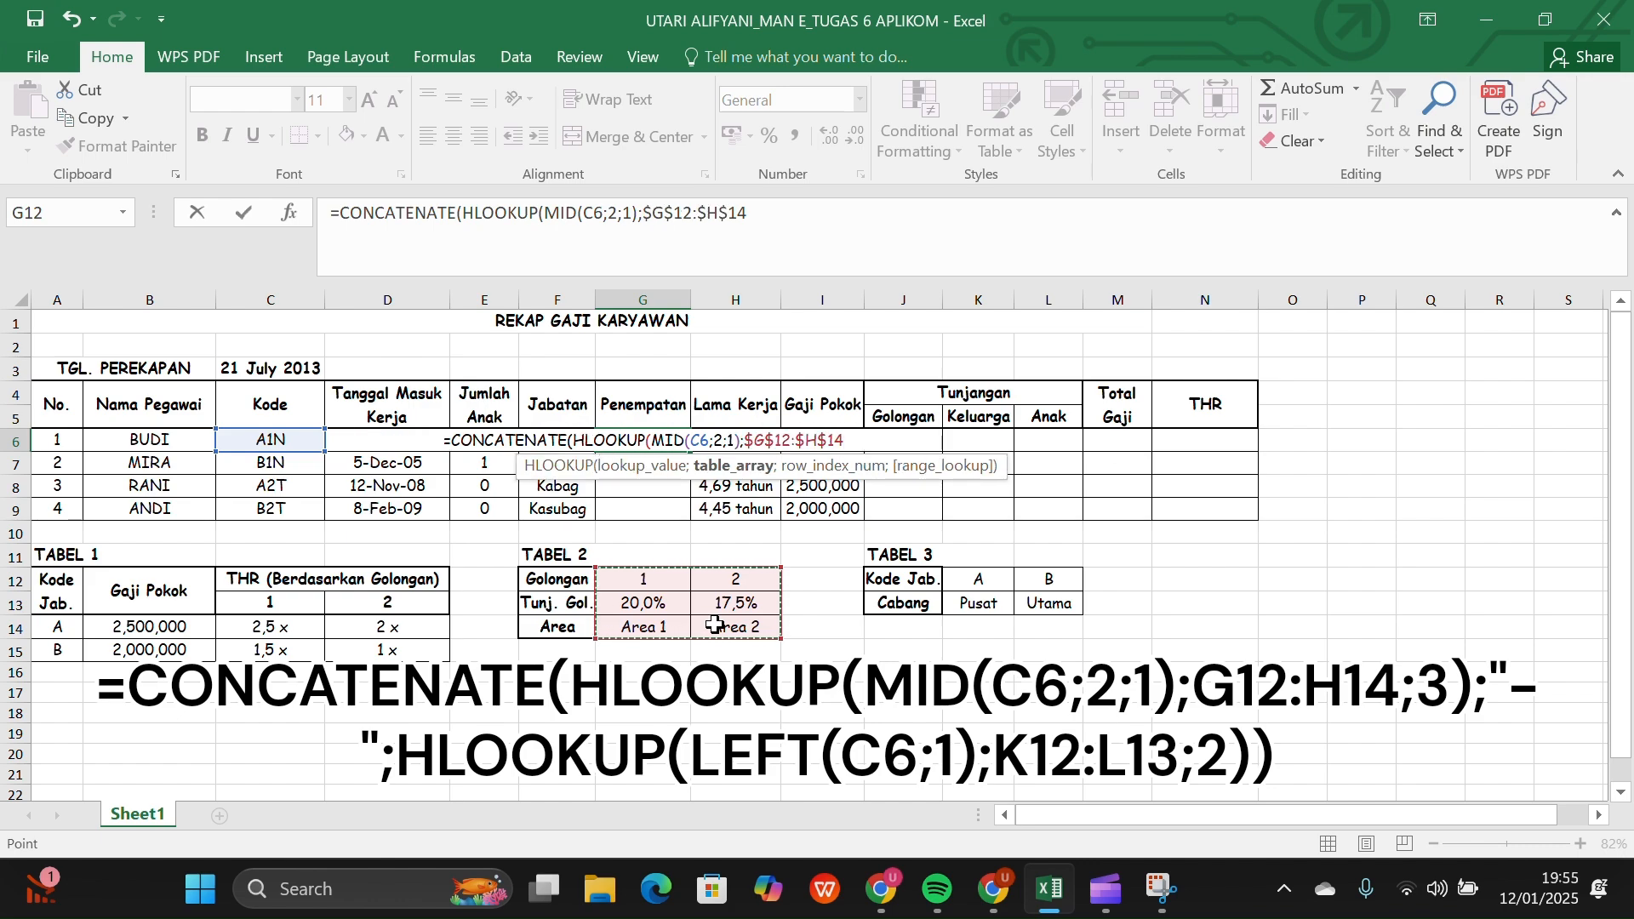
{"action": "type", "text": ";"}
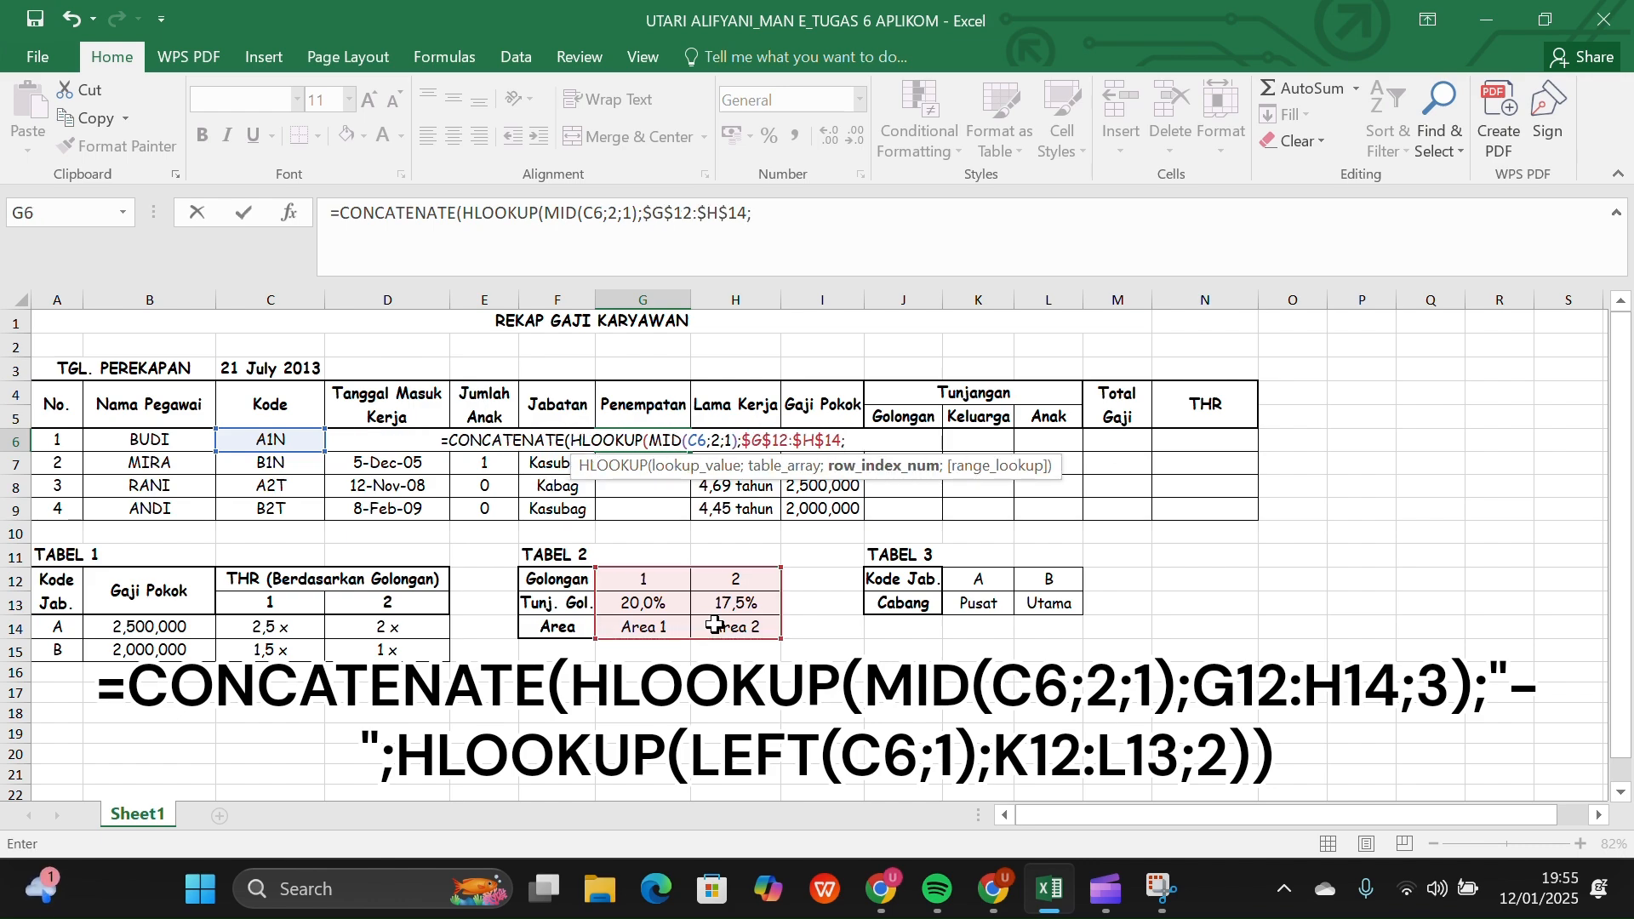
{"action": "type", "text": "3)"}
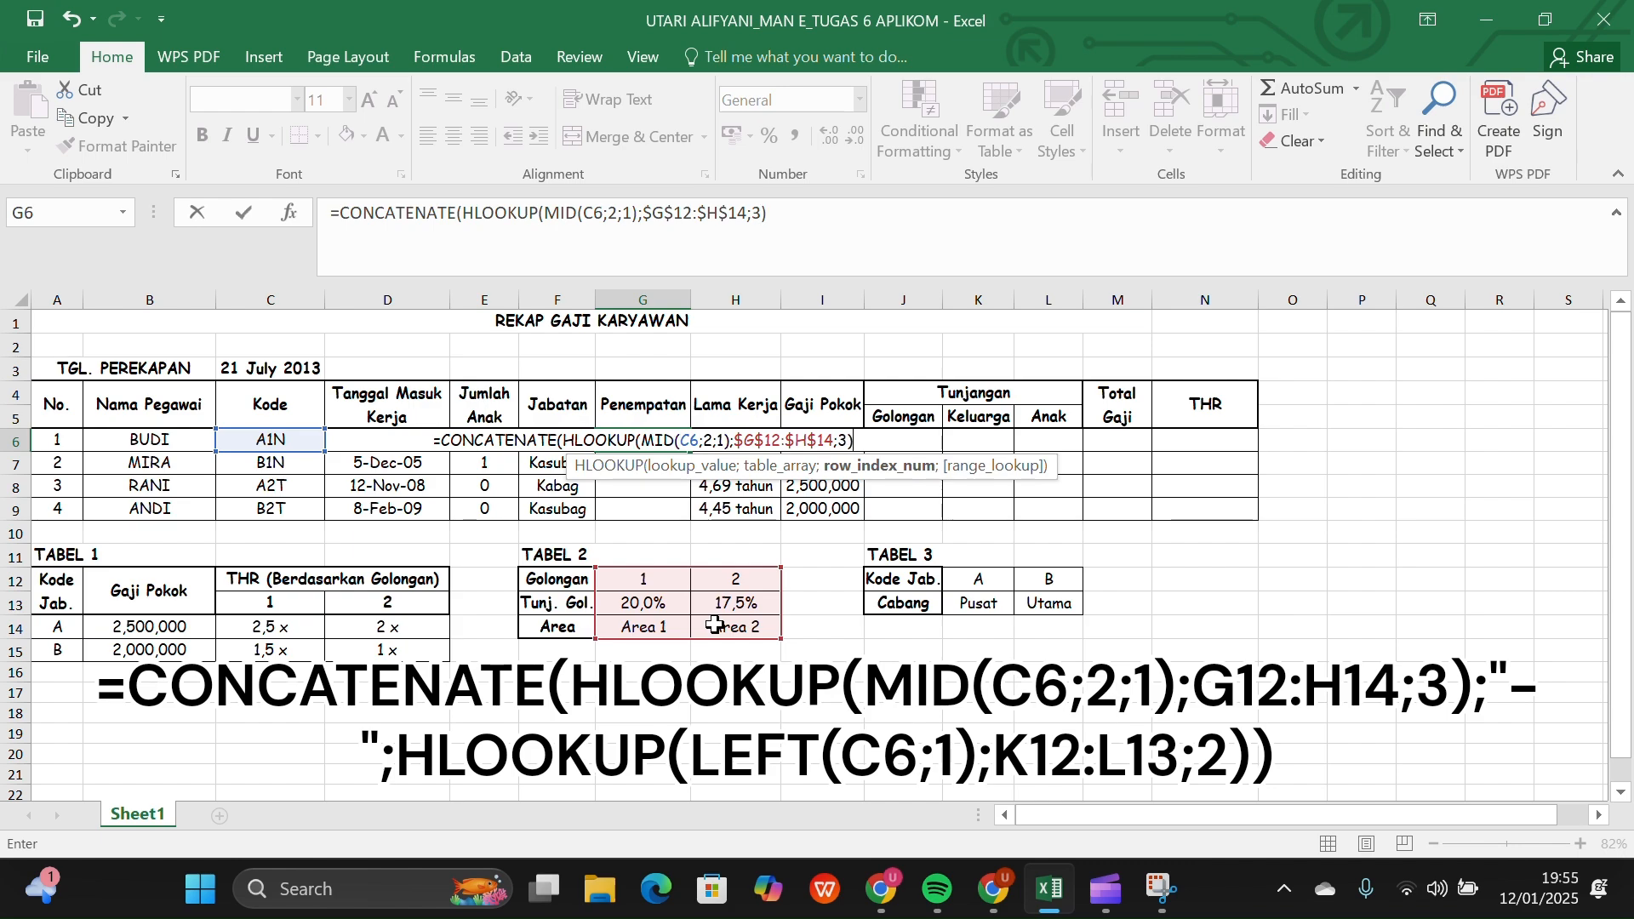
Add "-" as the second CONCATENATE text argument in the G6 formula, followed by a semicolon separator.
{"action": "type", "text": ";"}
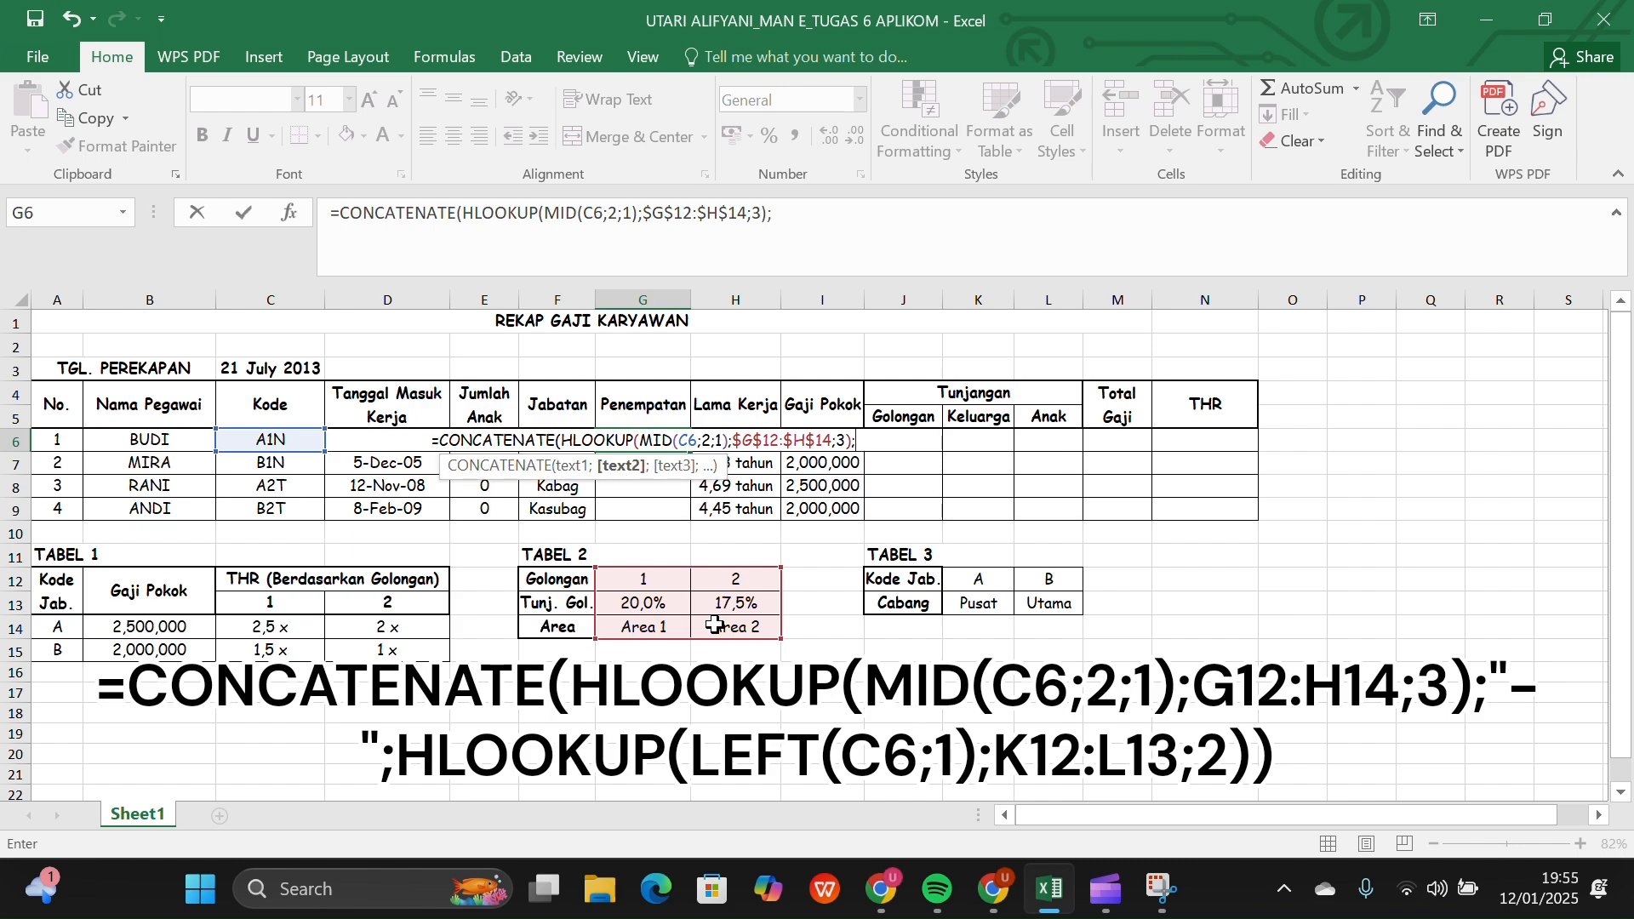
{"action": "type", "text": "\"-"}
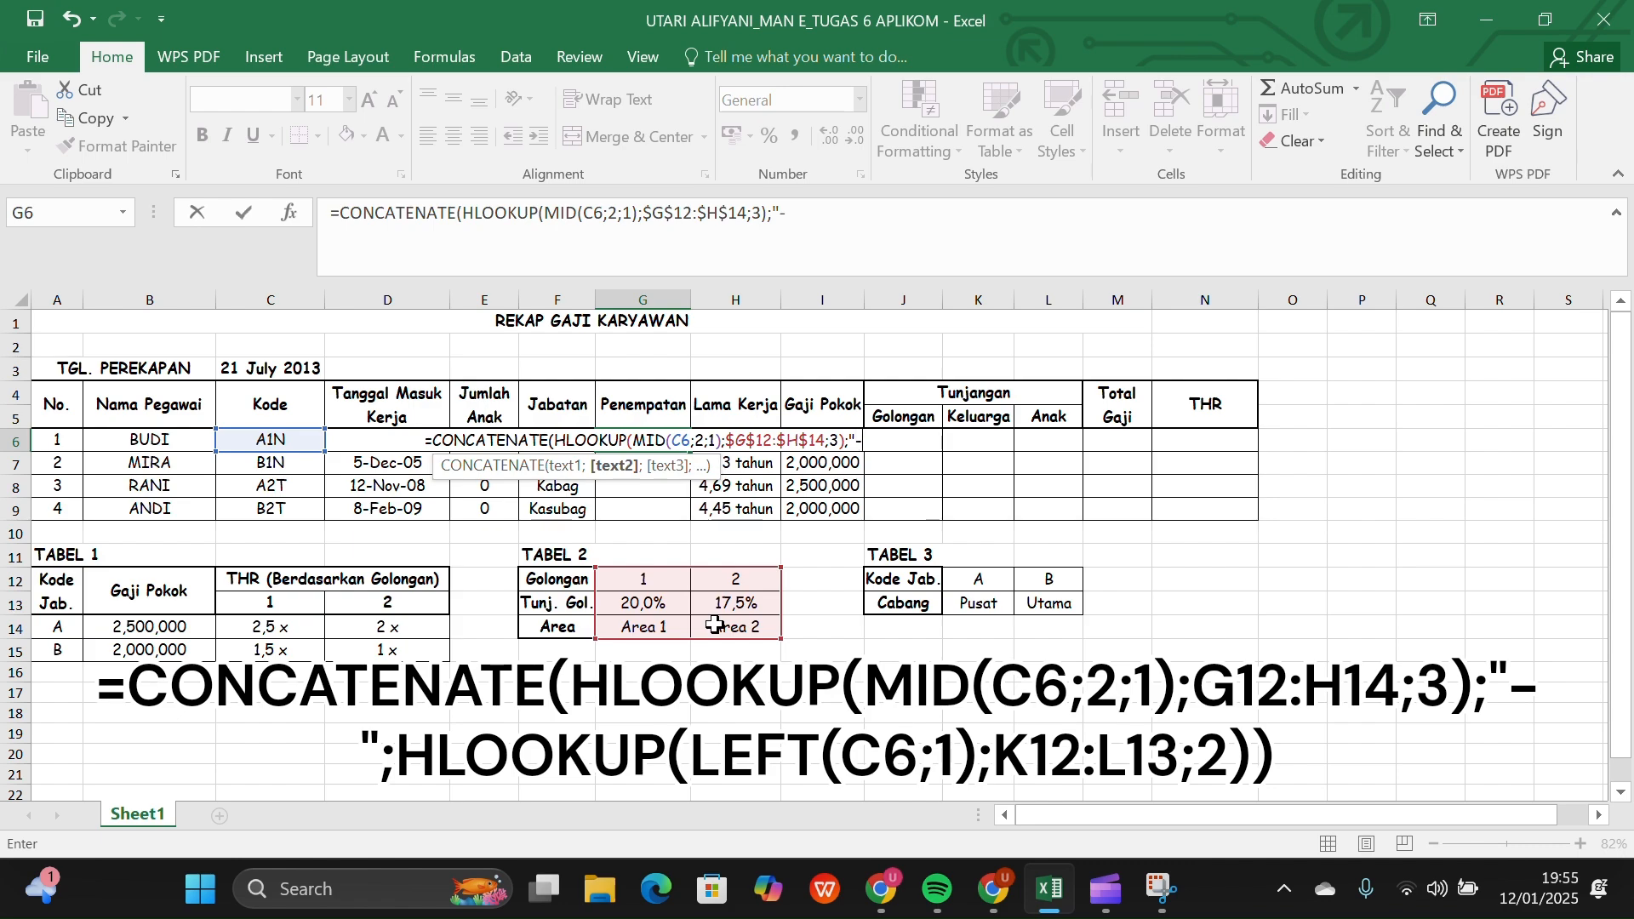
{"action": "type", "text": "\""}
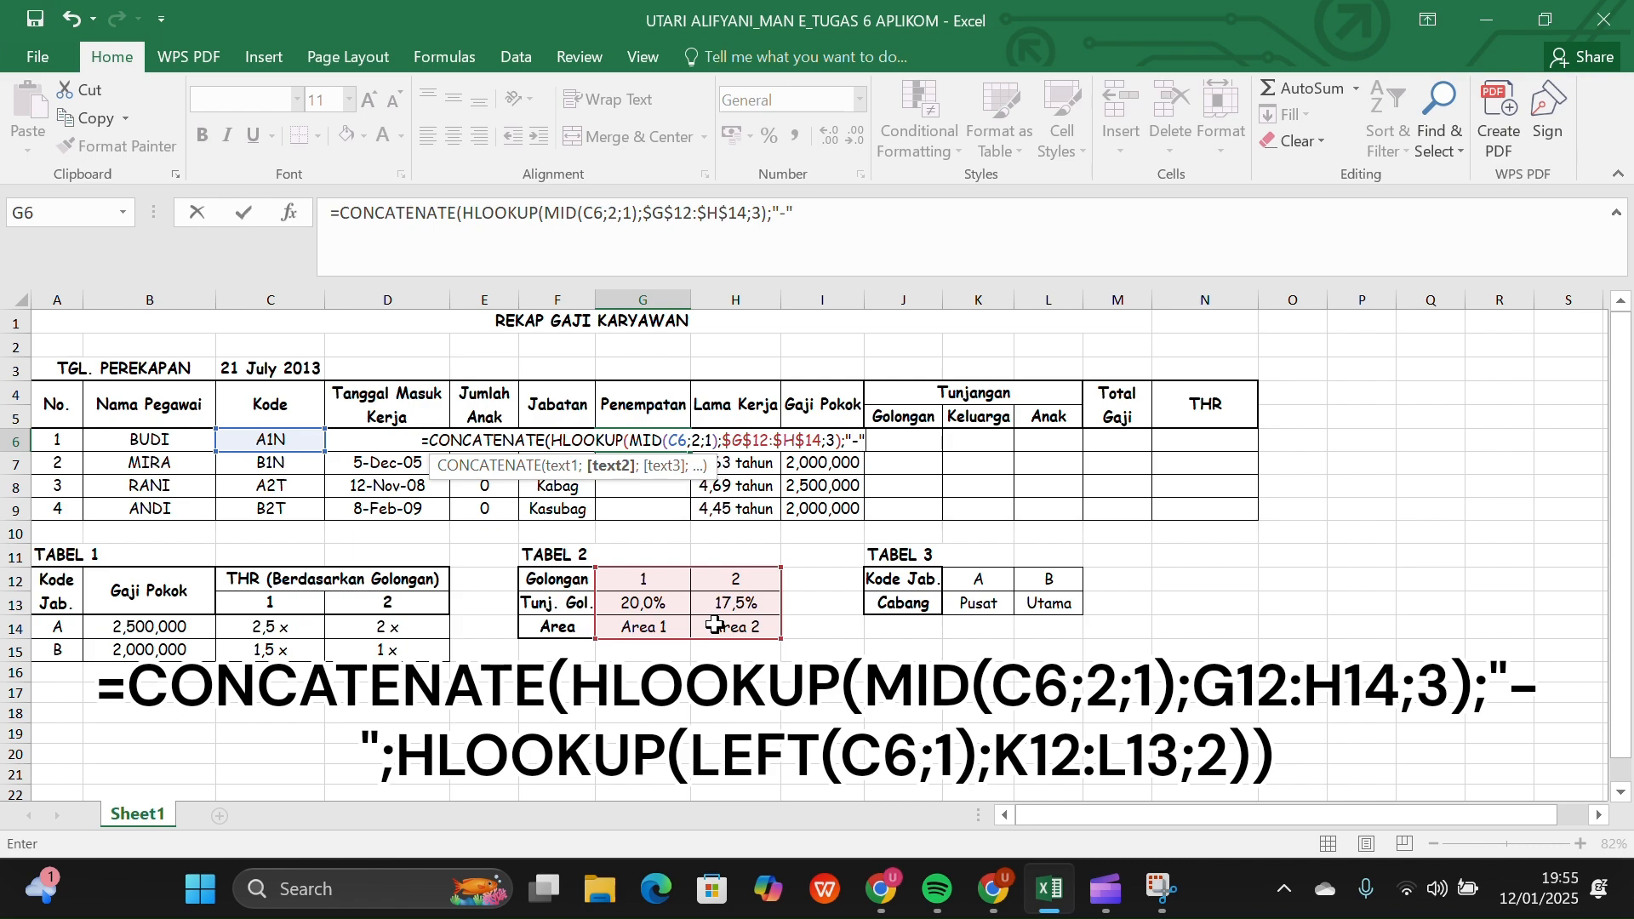
{"action": "type", "text": ";"}
{"action": "key", "text": "BackSpace"}
{"action": "type", "text": ";"}
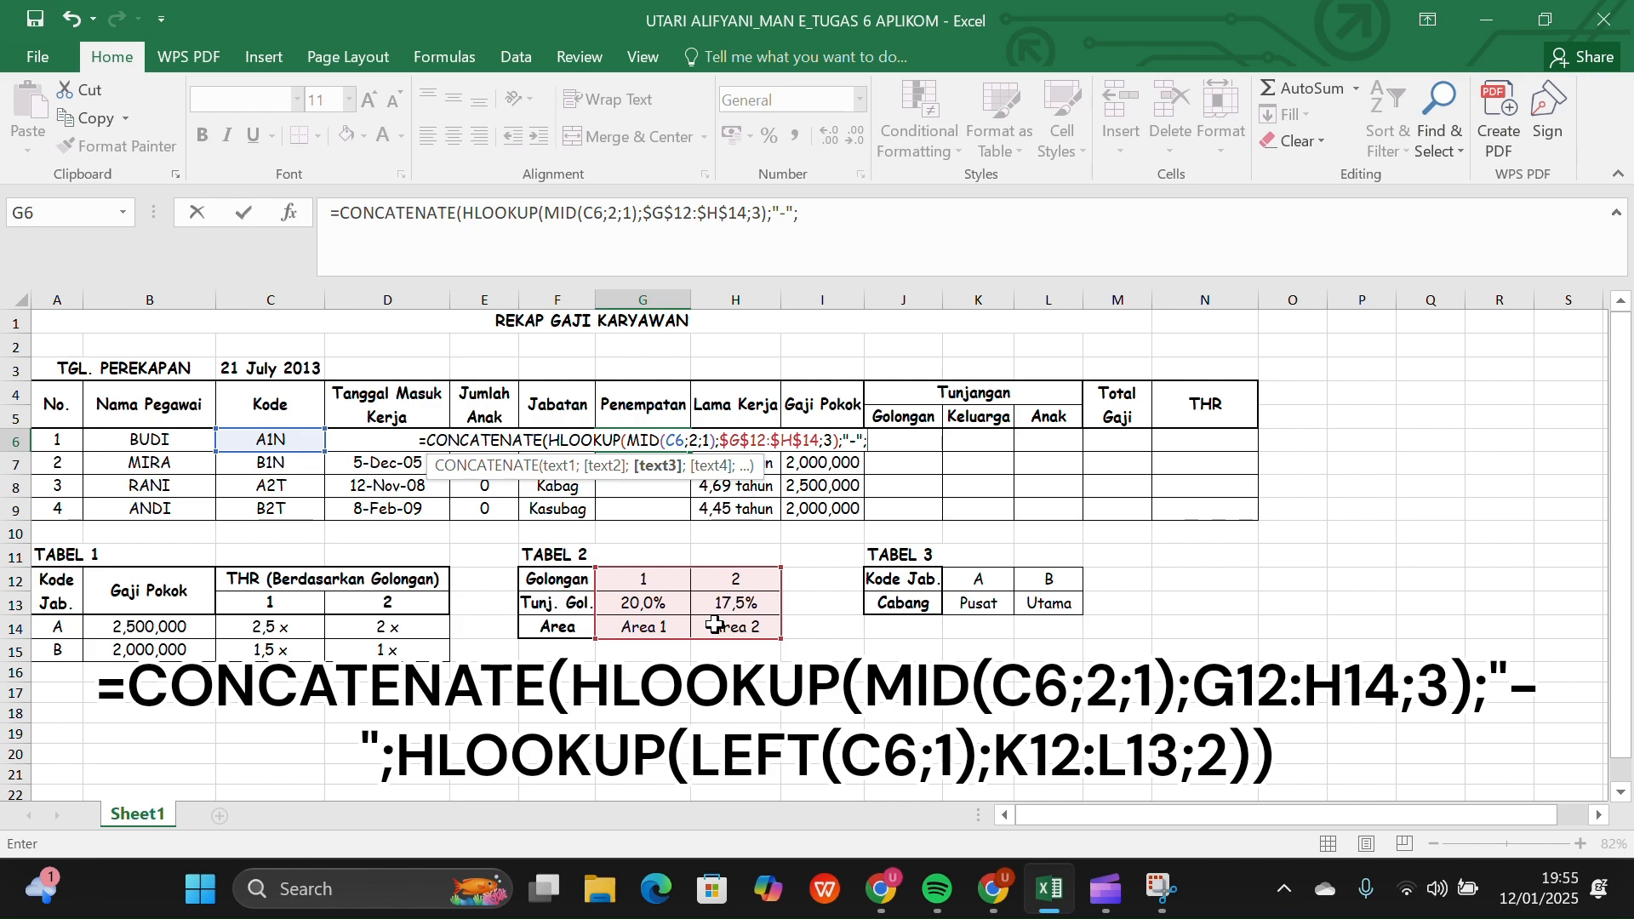
Add a second HLOOKUP to the G6 formula with LEFT(C6;1) as its lookup value.
{"action": "type", "text": "H"}
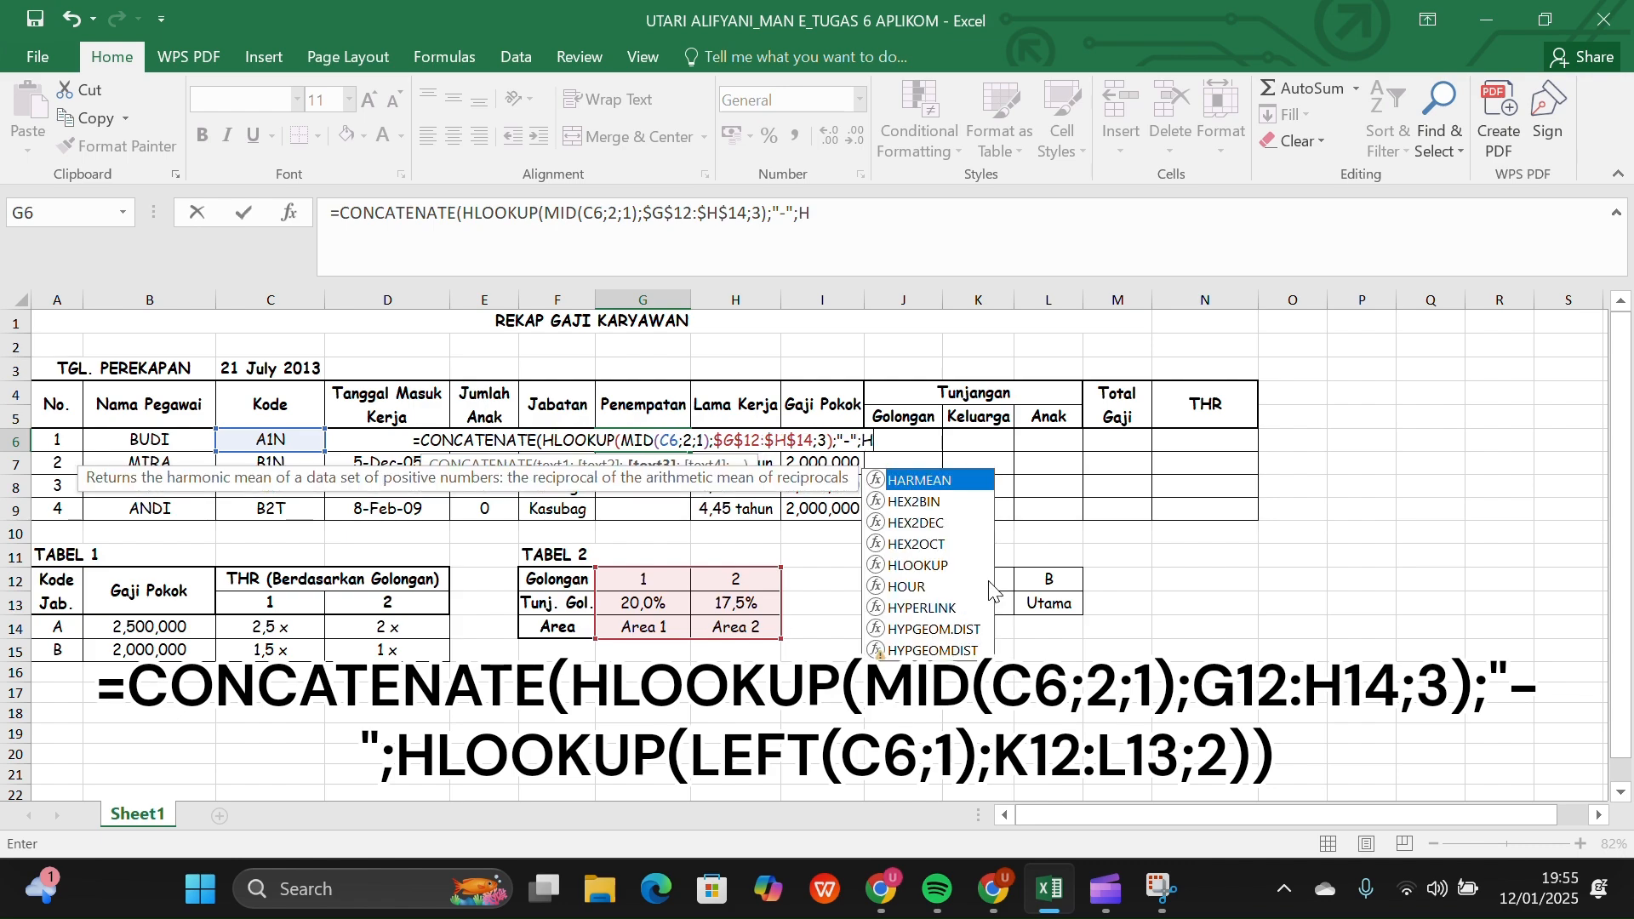
{"action": "double_click", "coordinate": [958, 563]}
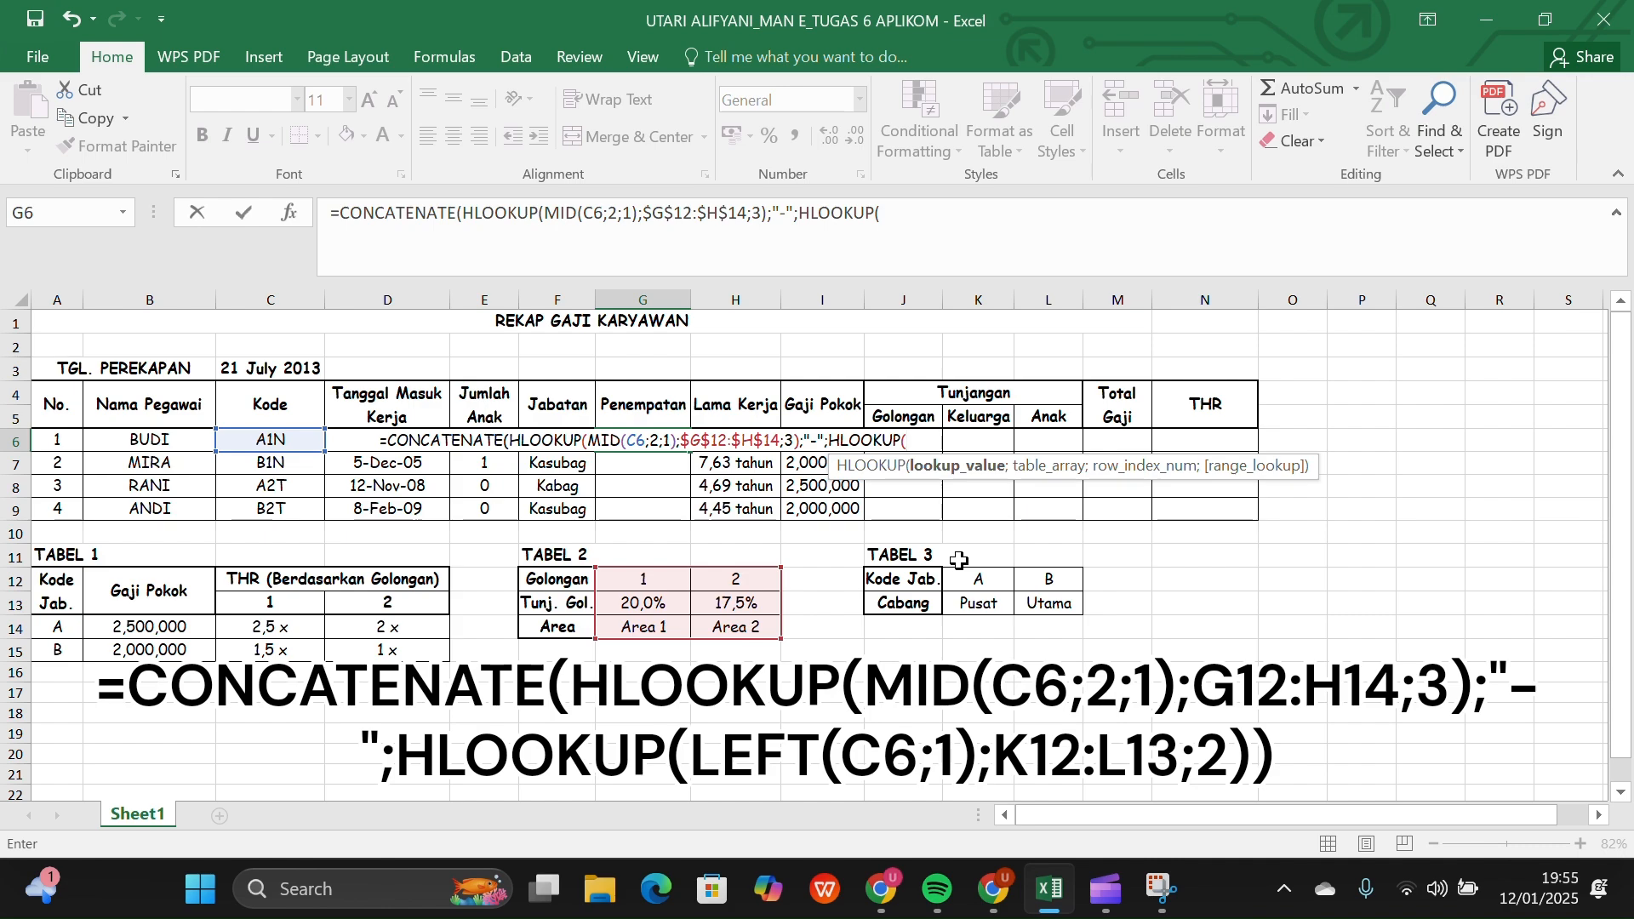
{"action": "type", "text": "L"}
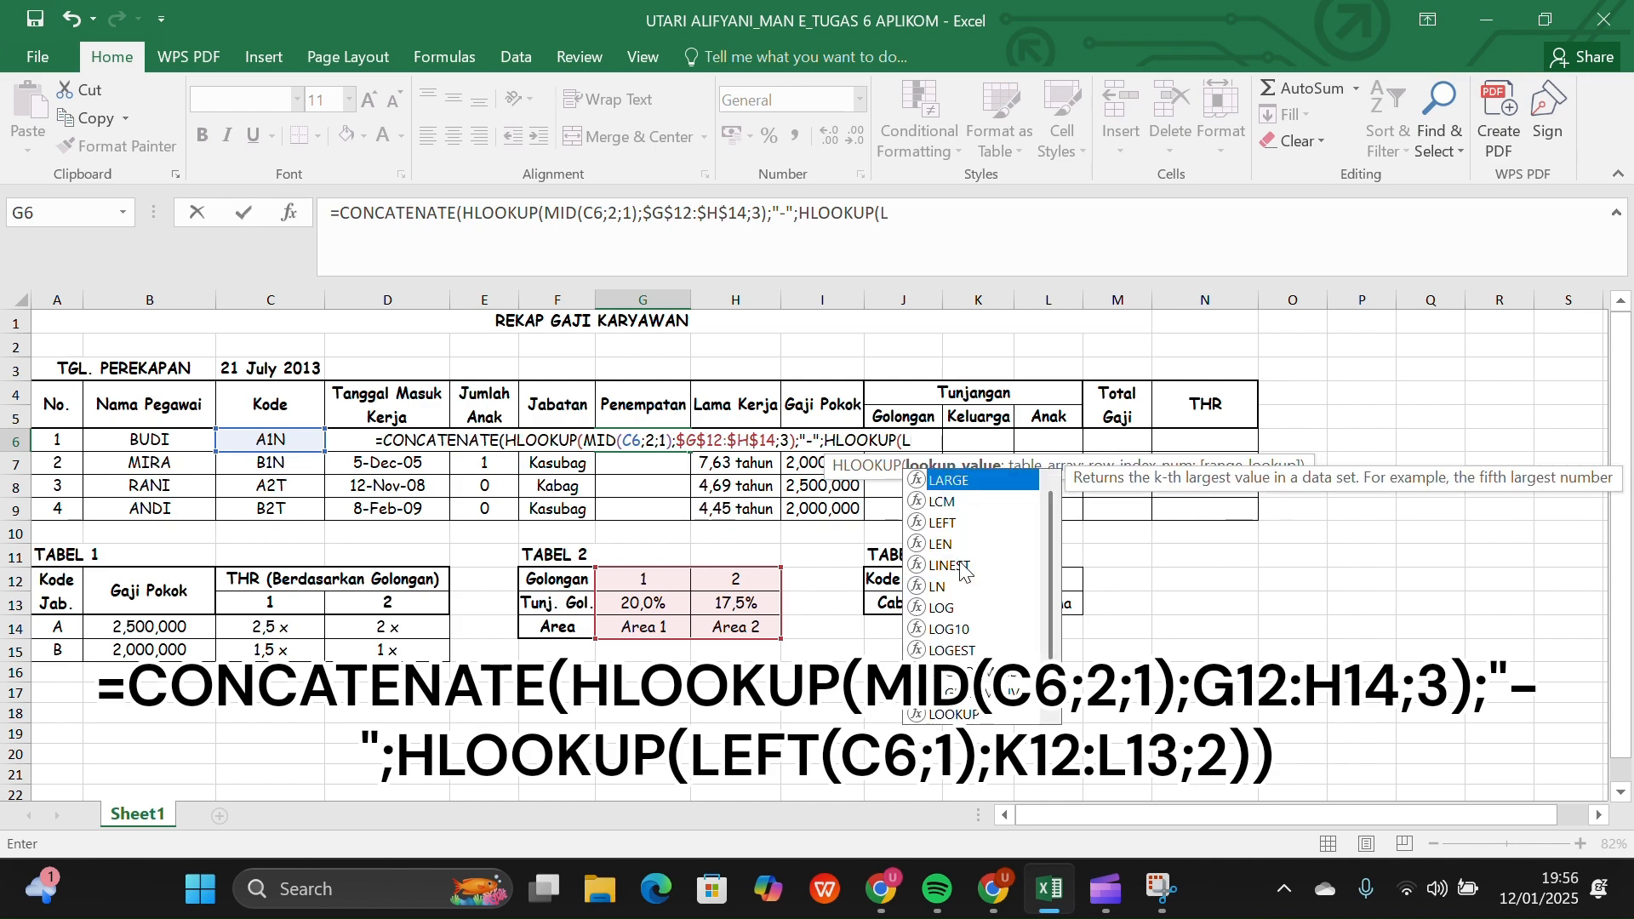
{"action": "left_click", "coordinate": [953, 520]}
{"action": "double_click", "coordinate": [953, 519]}
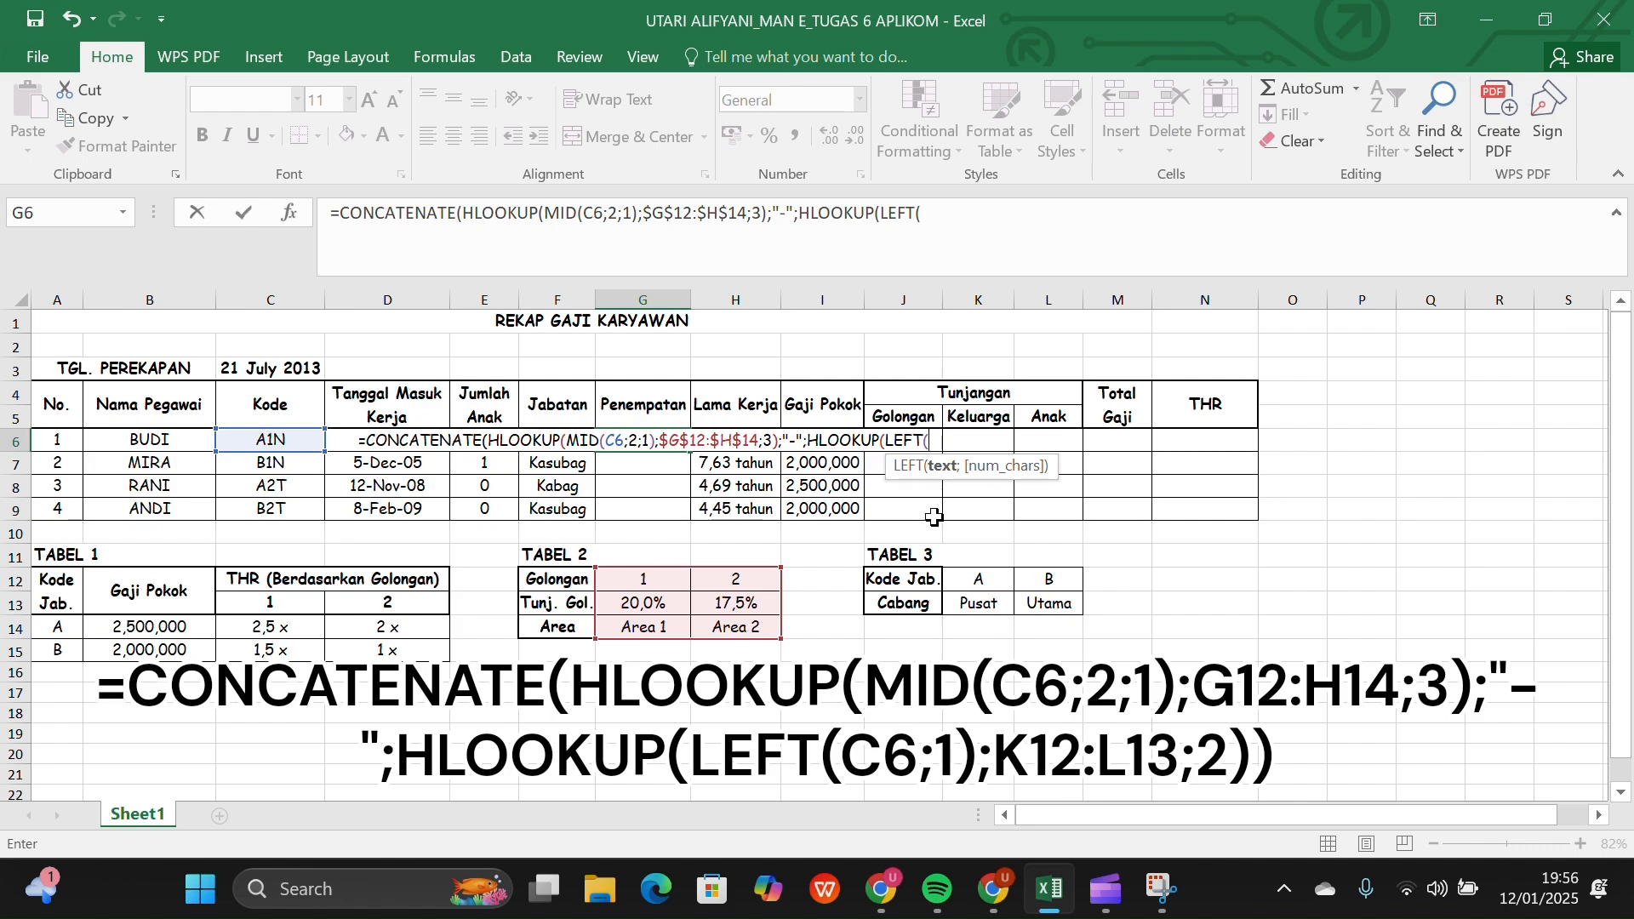
{"action": "left_click", "coordinate": [279, 440]}
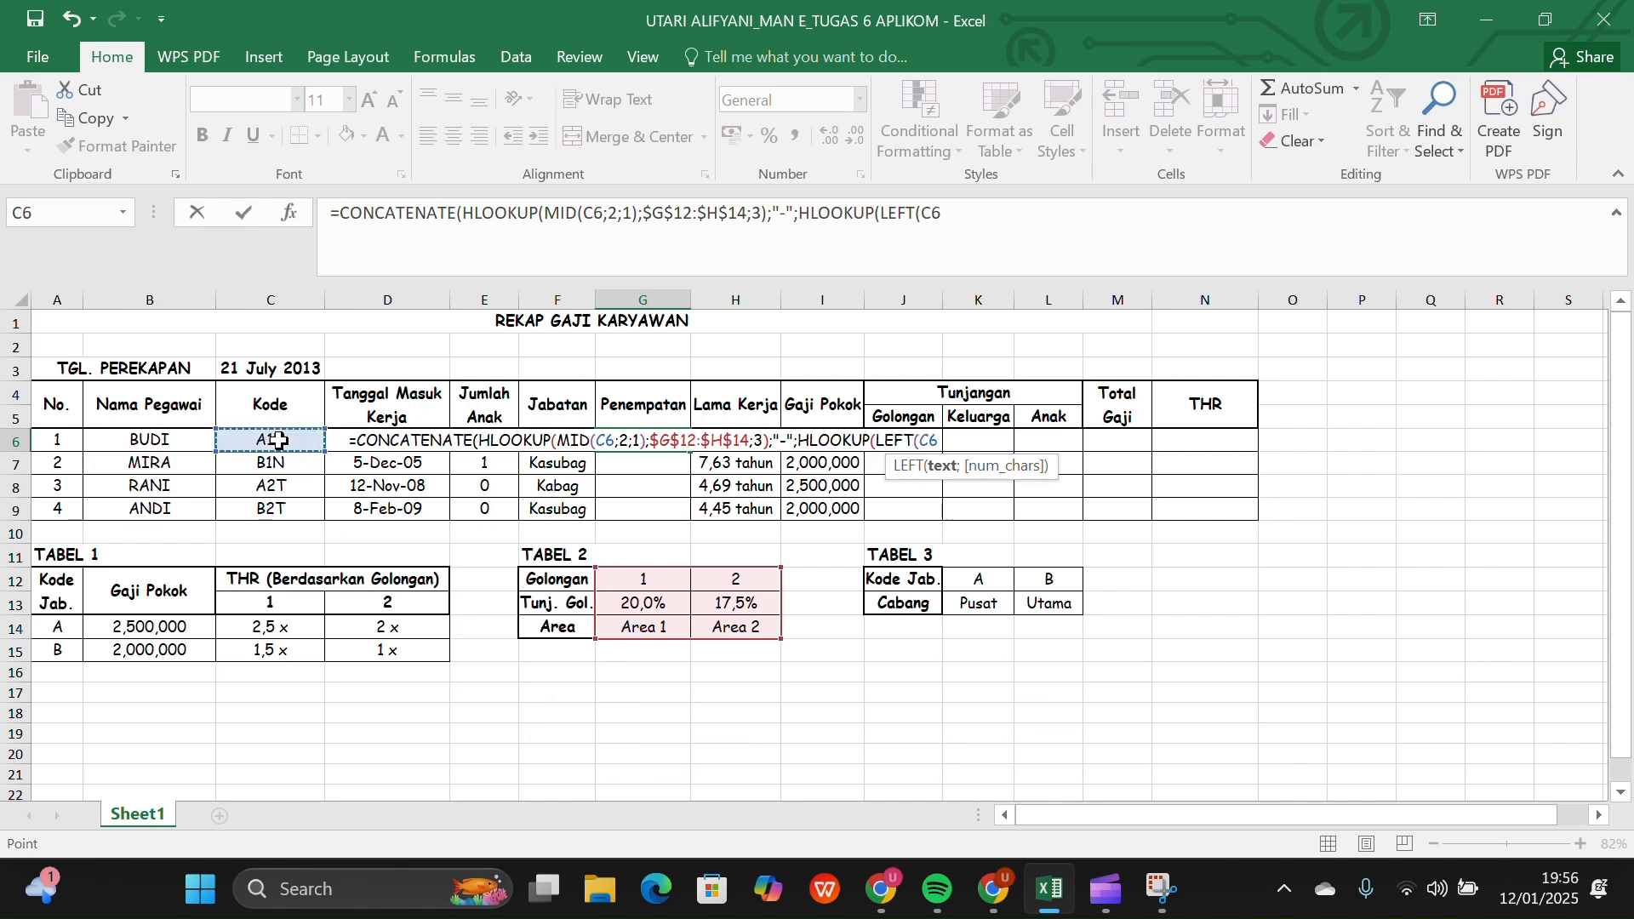
{"action": "type", "text": ";1"}
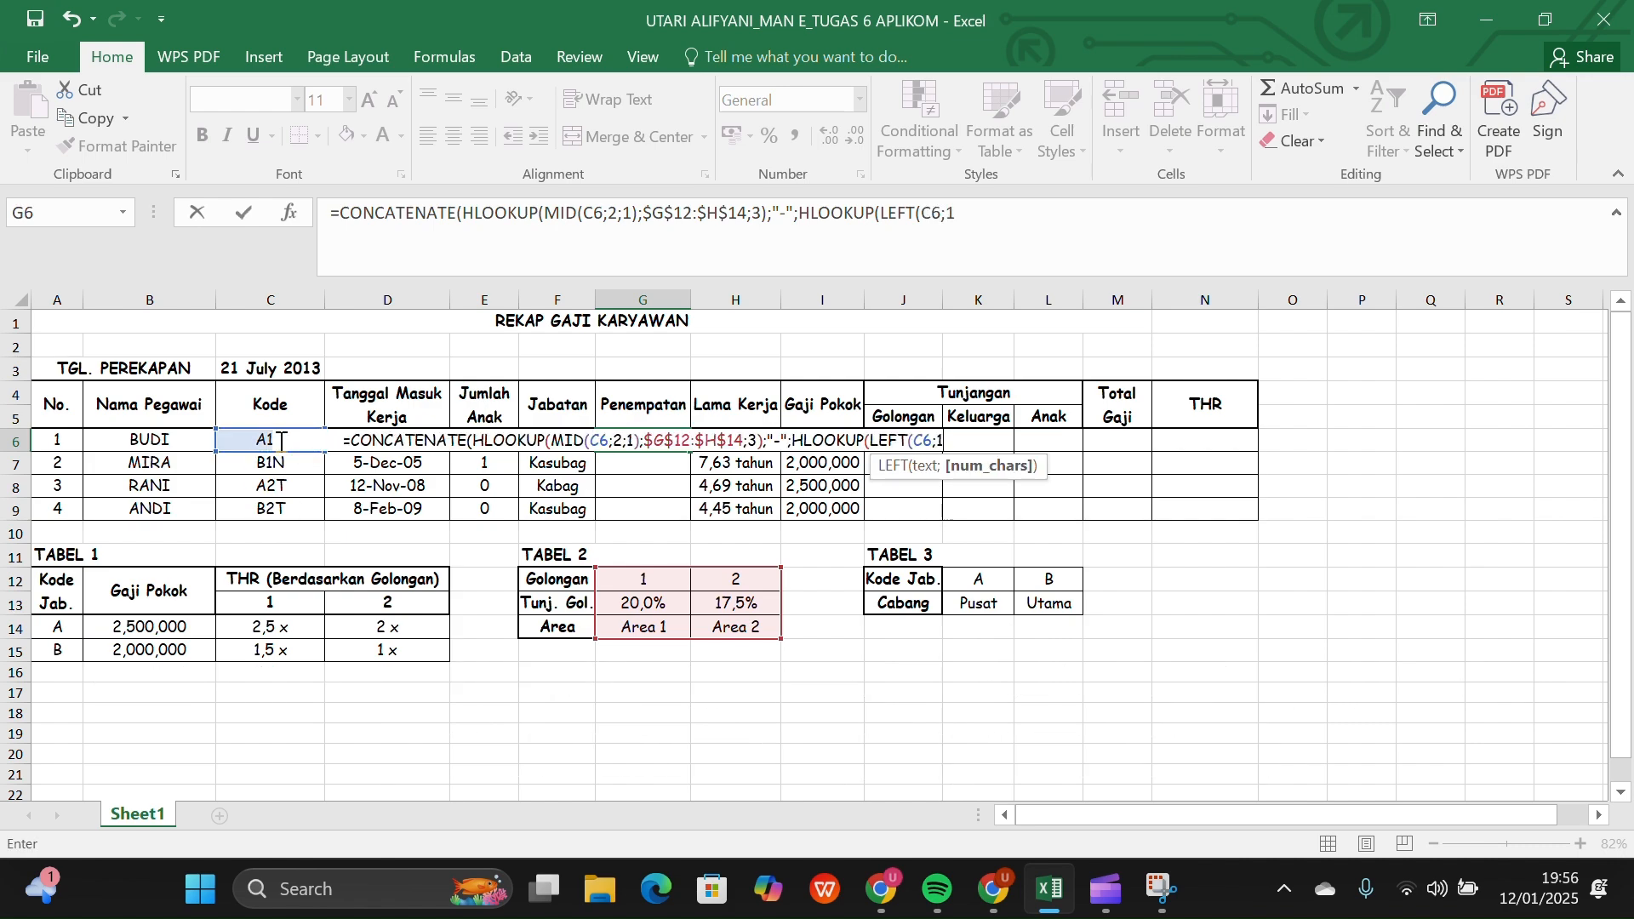
{"action": "type", "text": ")"}
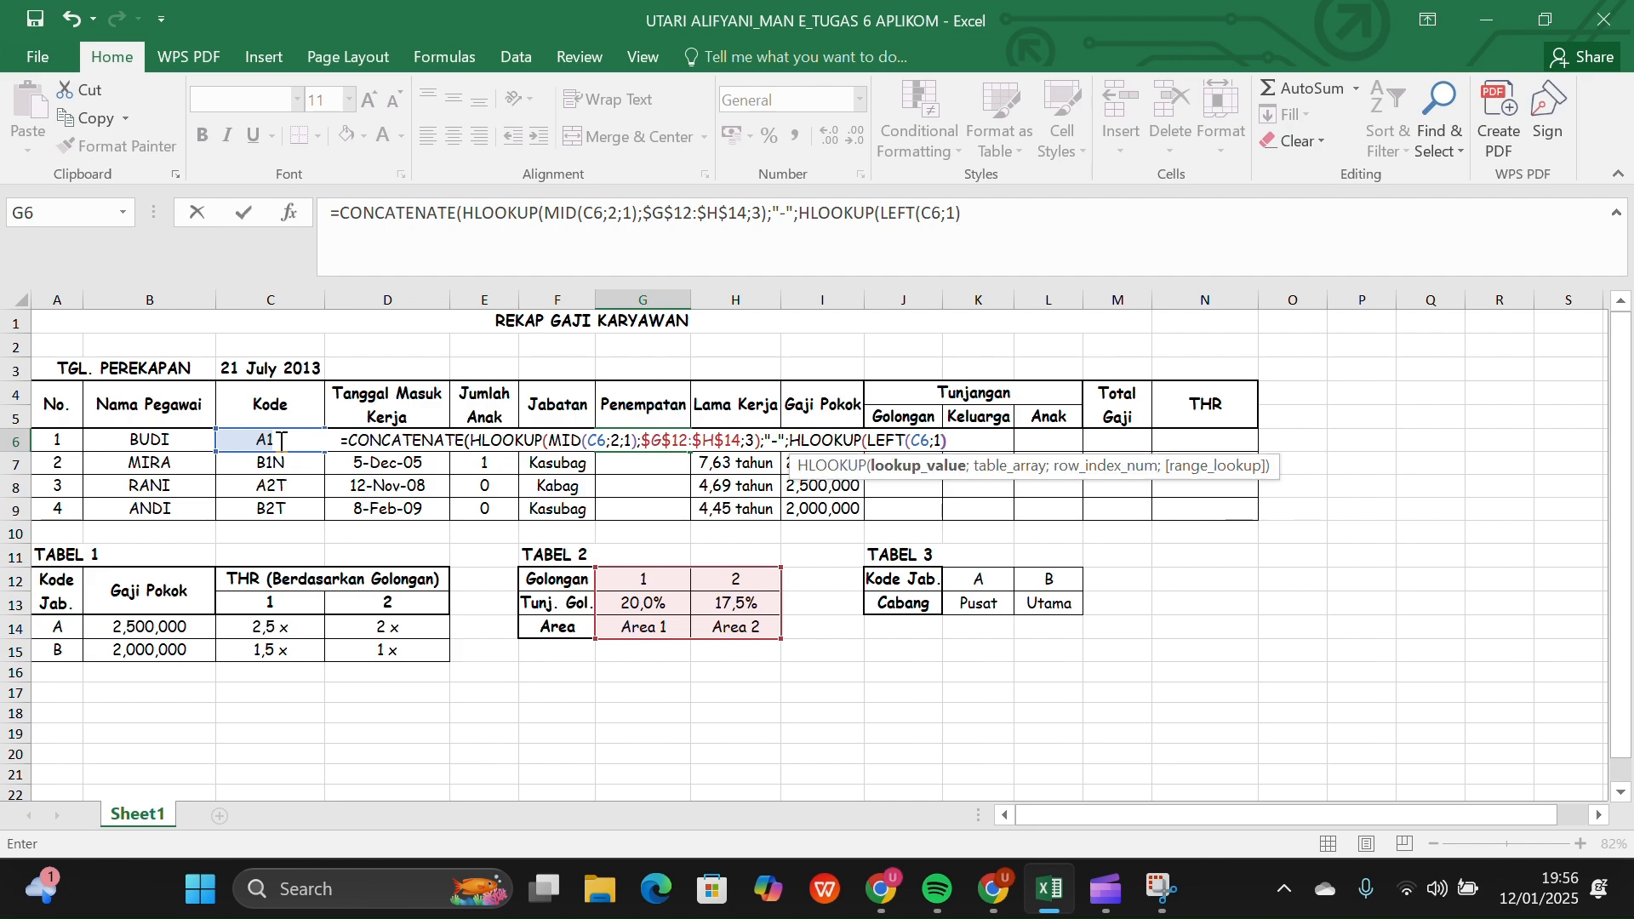
Finish the second HLOOKUP in G6 with the absolute range $K$12:$L$13 and row index 2, closing both HLOOKUP and CONCATENATE.
{"action": "type", "text": ";"}
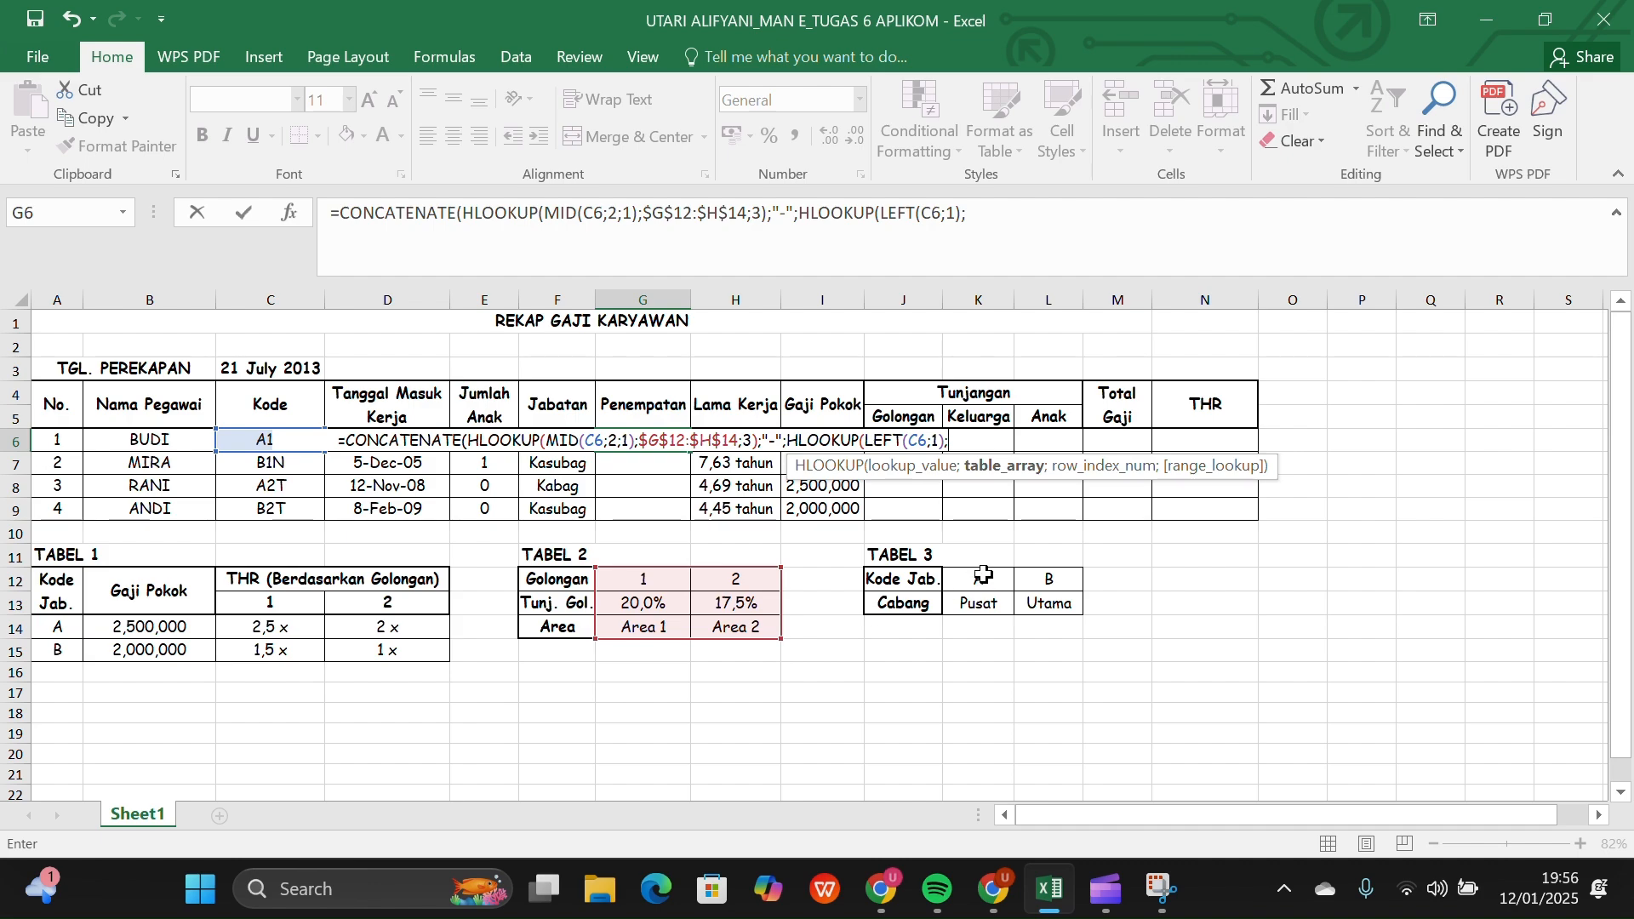
{"action": "left_click_drag", "start_coordinate": [983, 575], "coordinate": [1042, 602]}
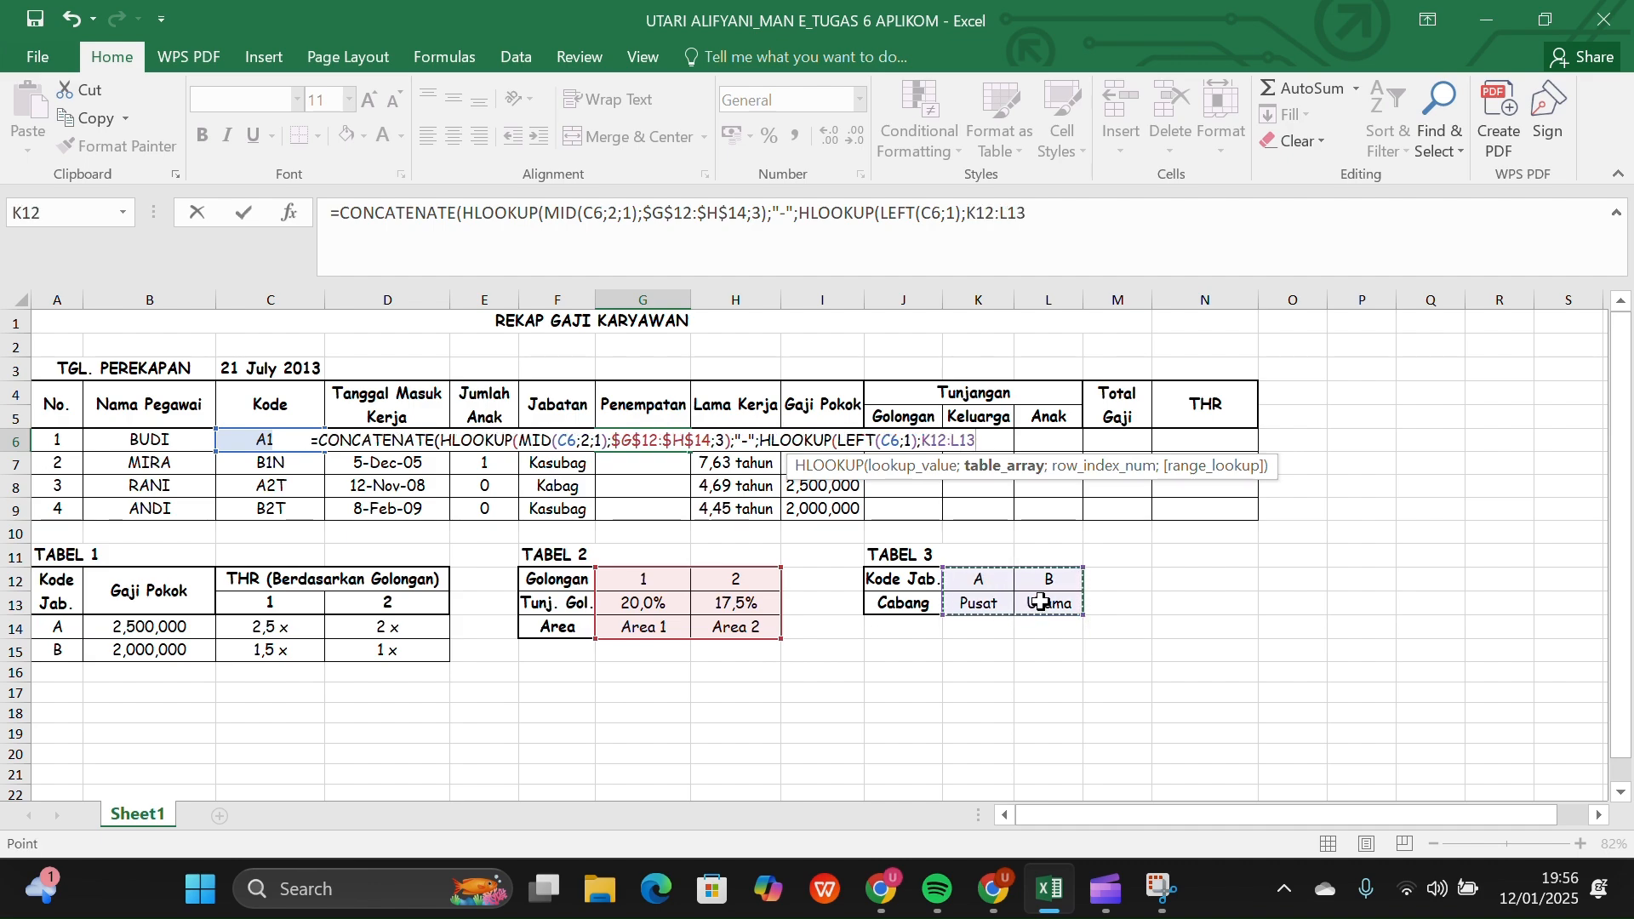
{"action": "key", "text": "F4"}
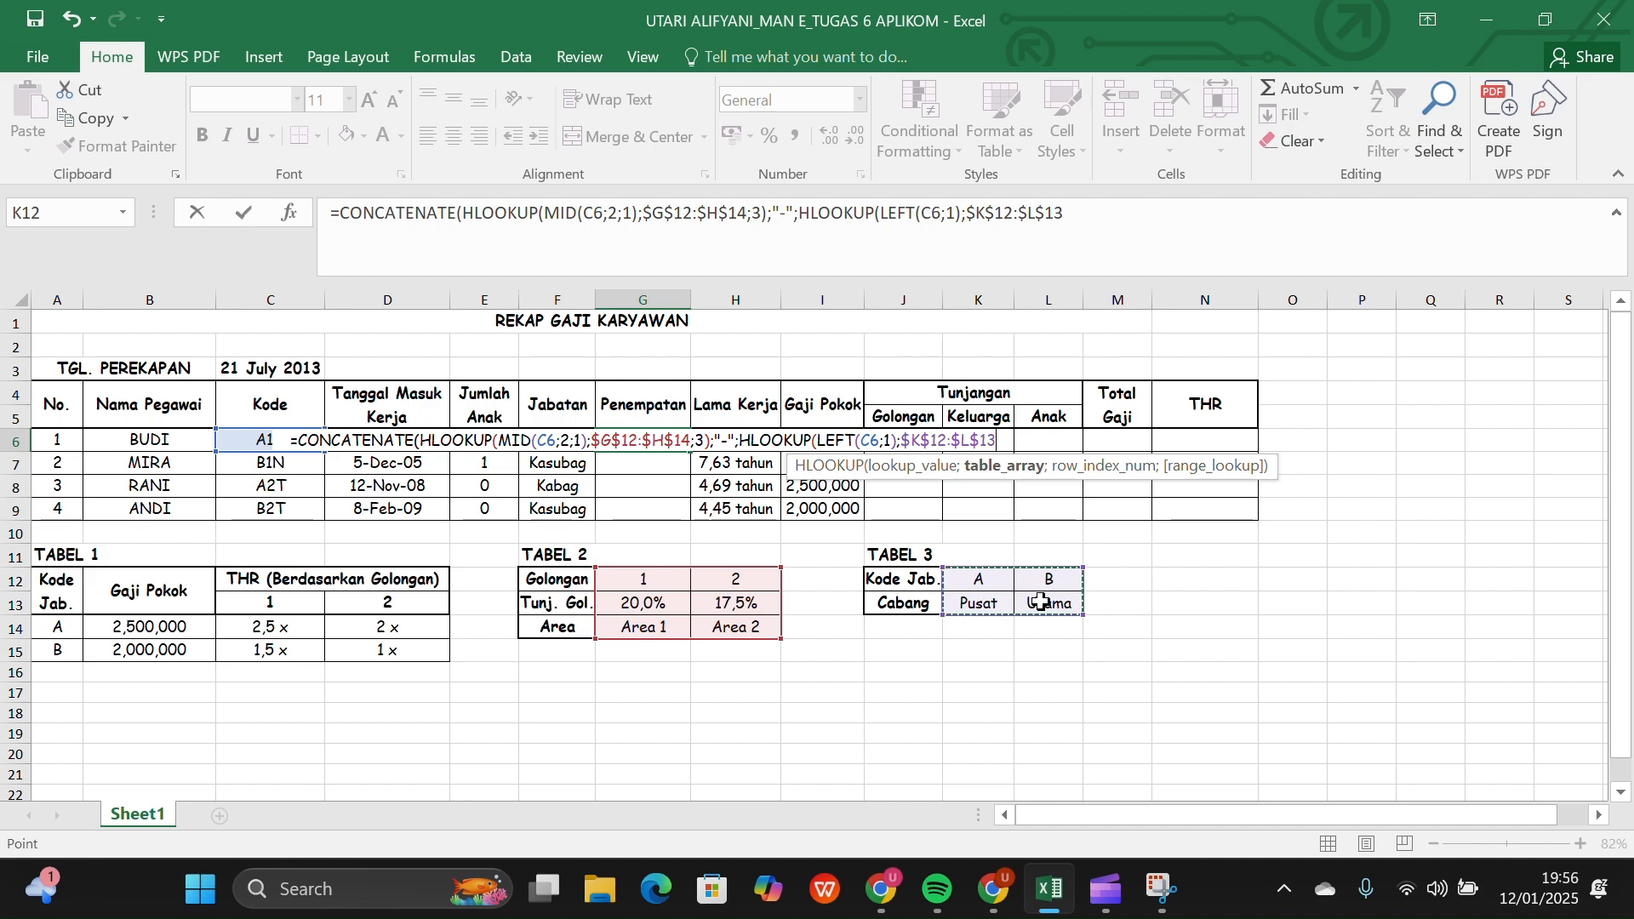
{"action": "type", "text": ";2"}
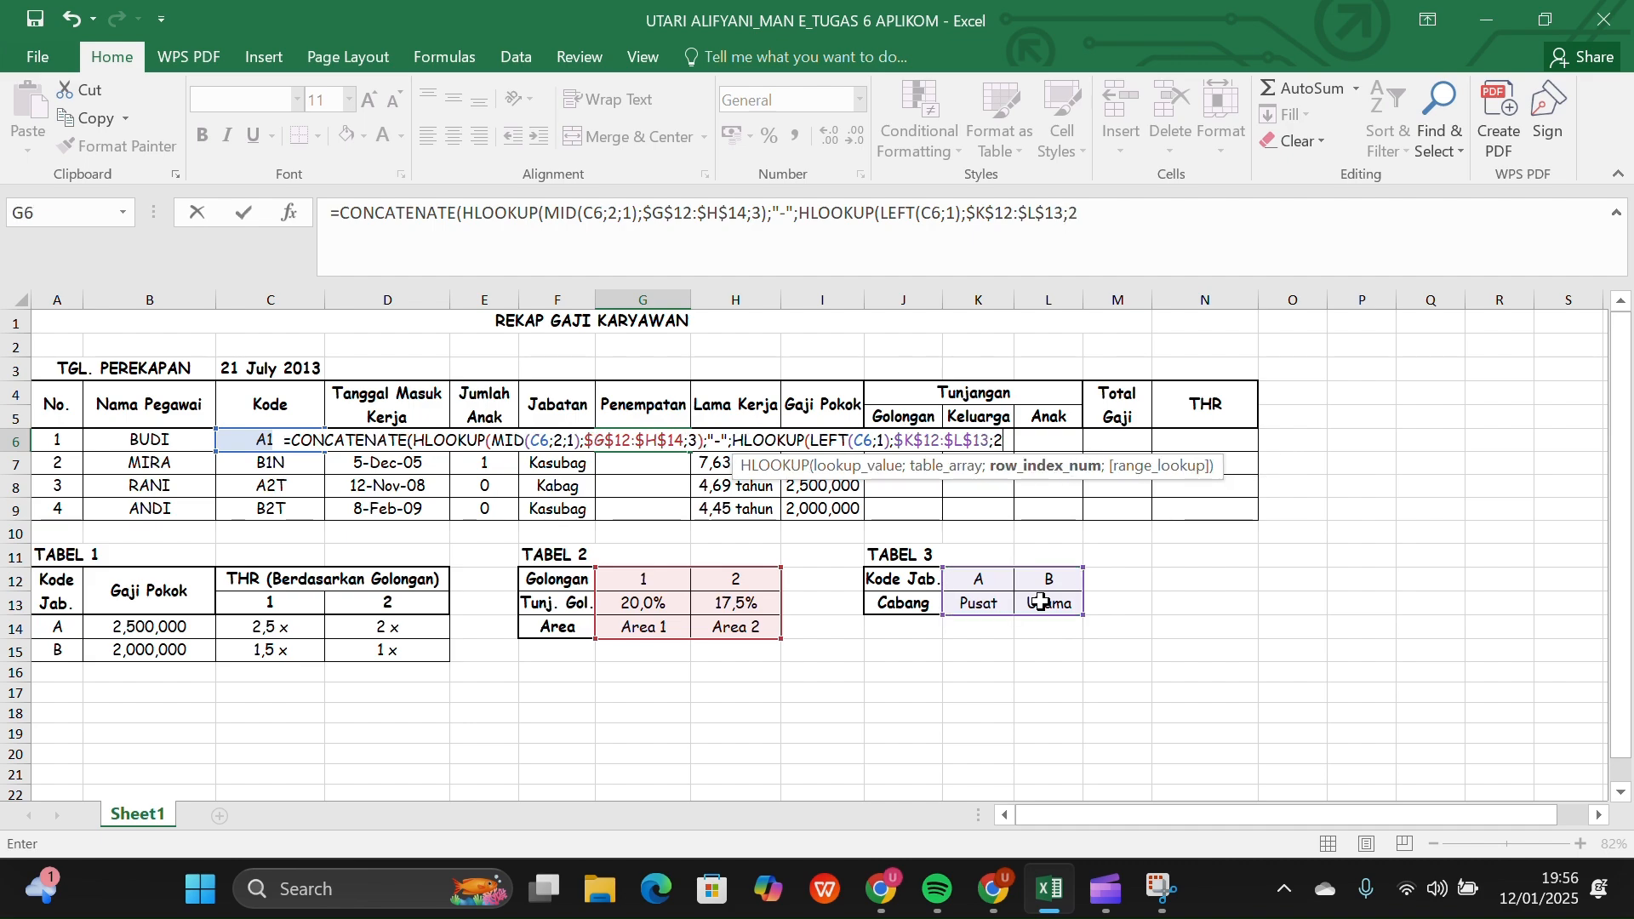
{"action": "type", "text": ")"}
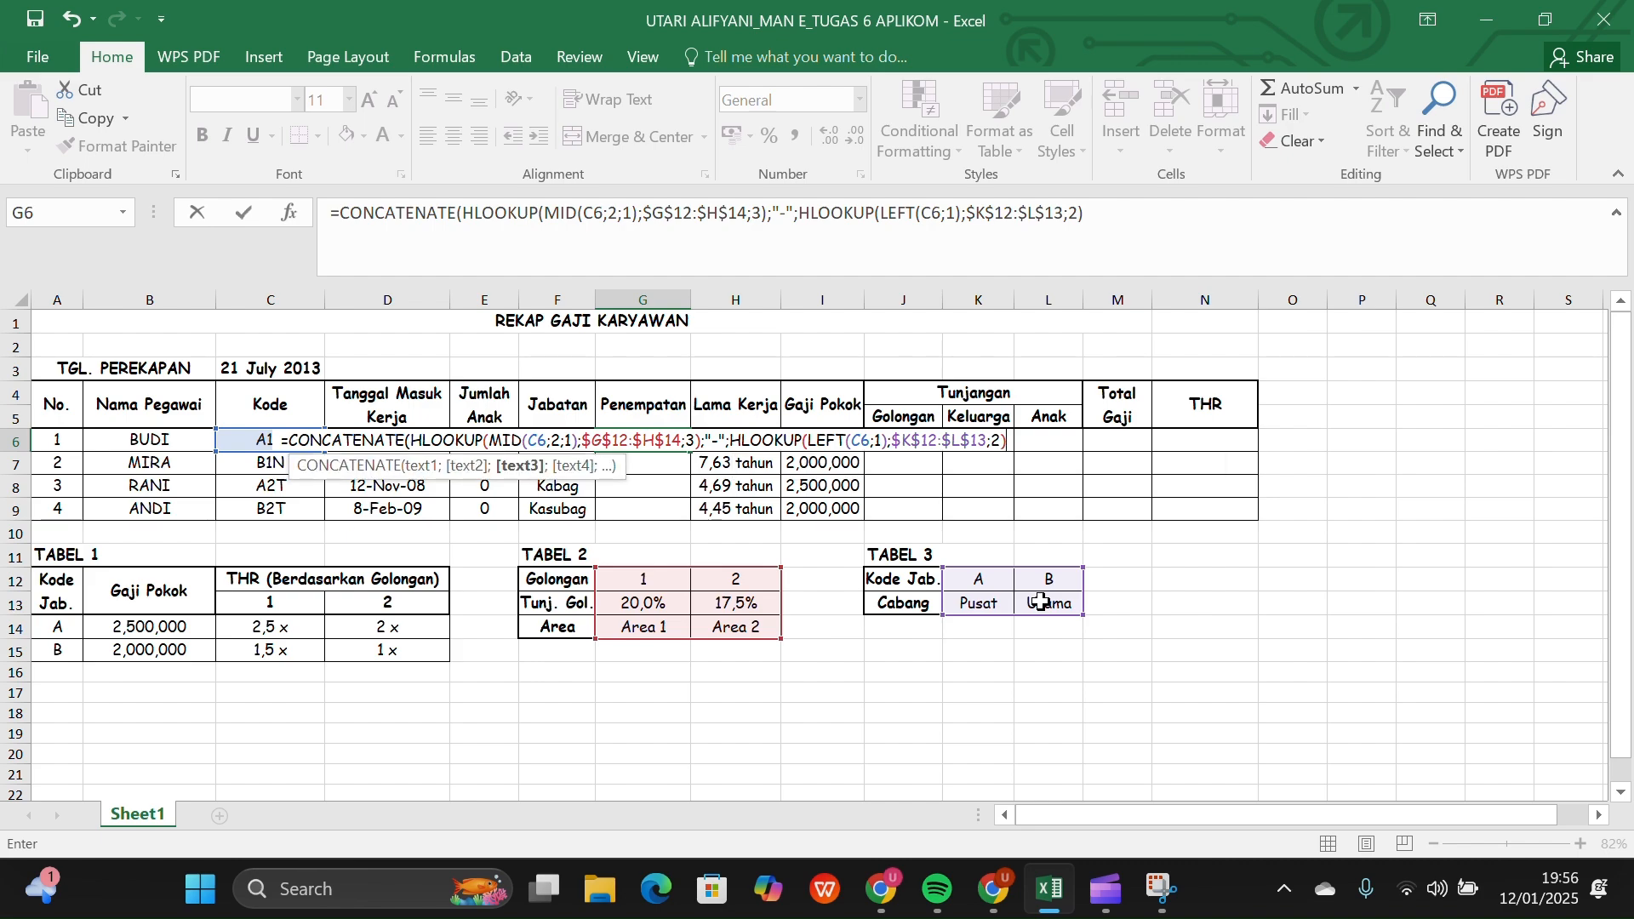
{"action": "type", "text": ")"}
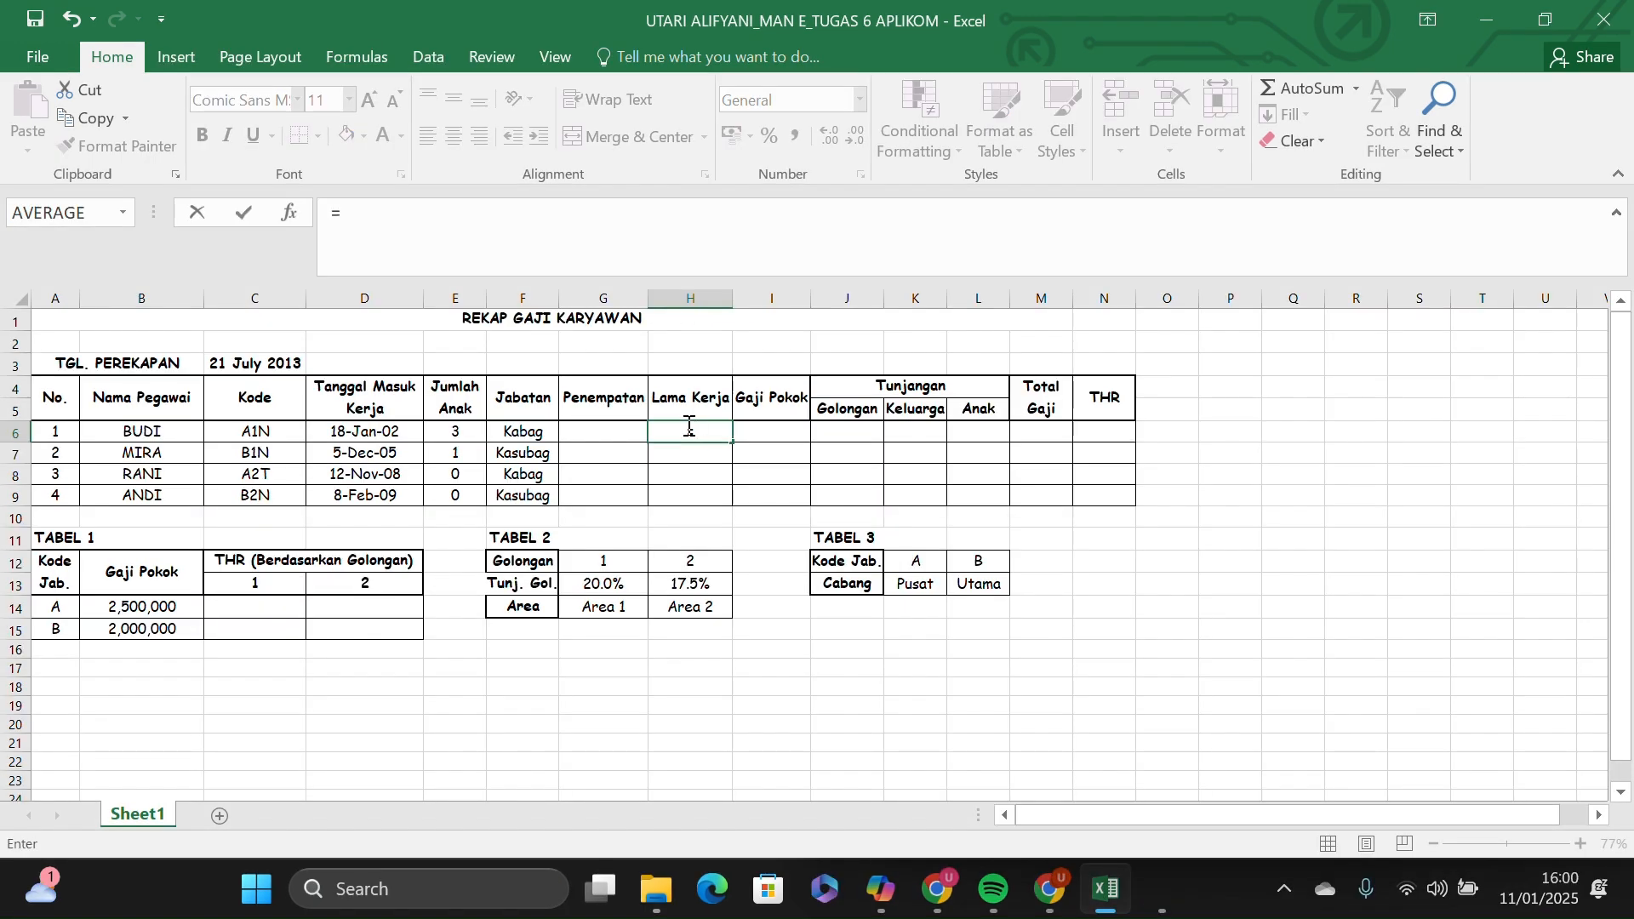
Calculate the first employee's Lama Kerja in cell H6 with =YEARFRAC(D6;$C$3;3).
{"action": "type", "text": "YEA"}
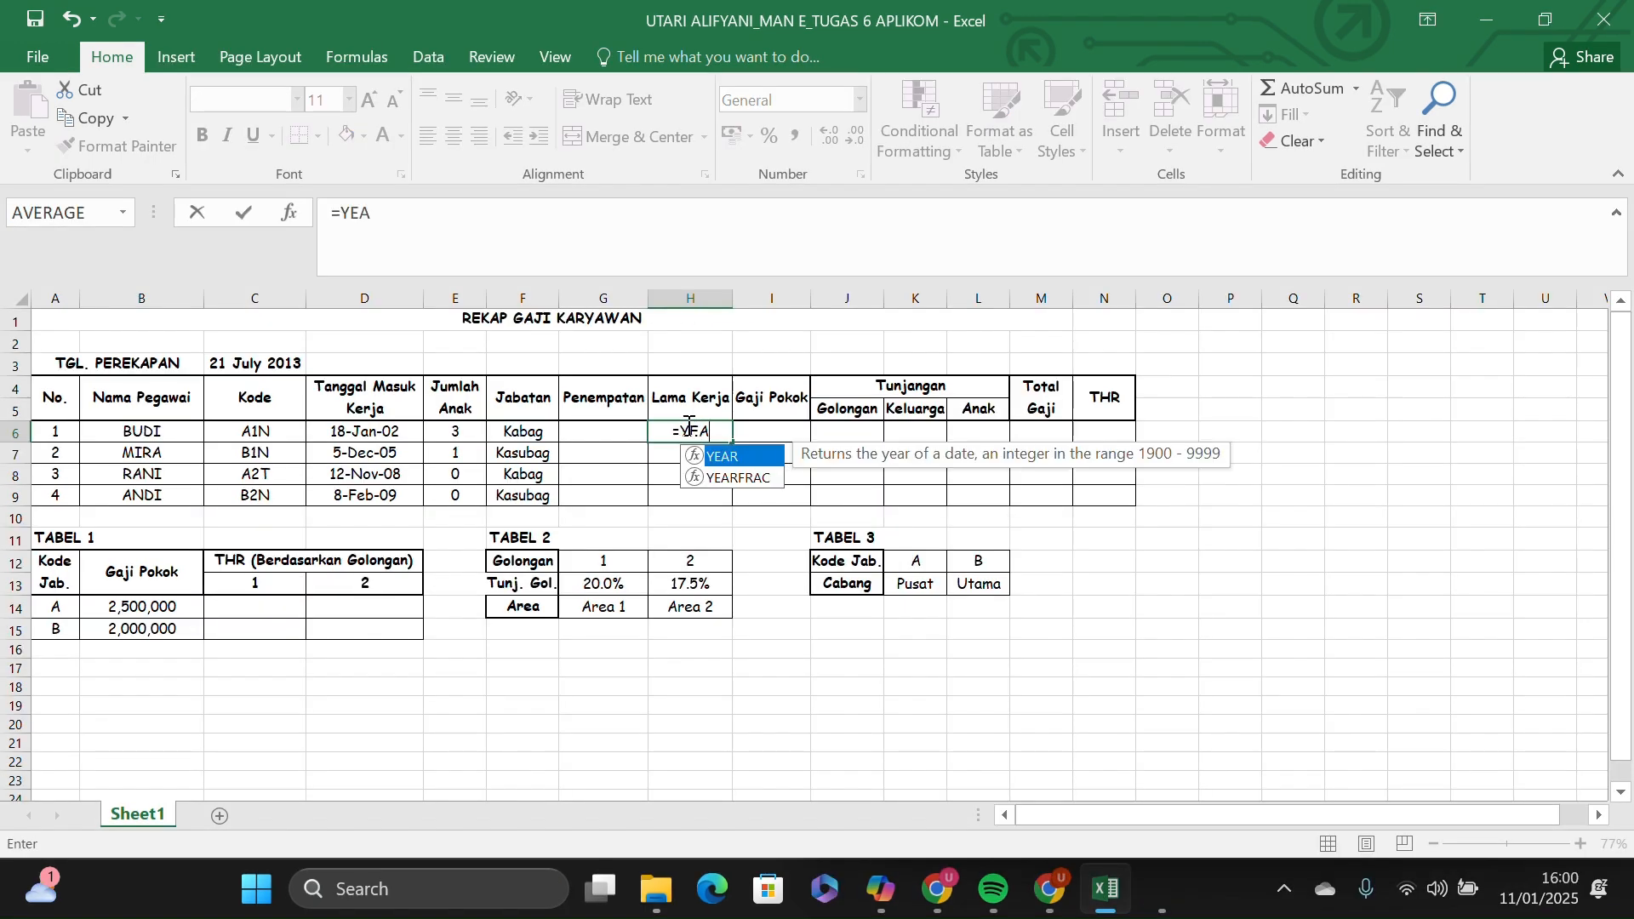
{"action": "double_click", "coordinate": [737, 478]}
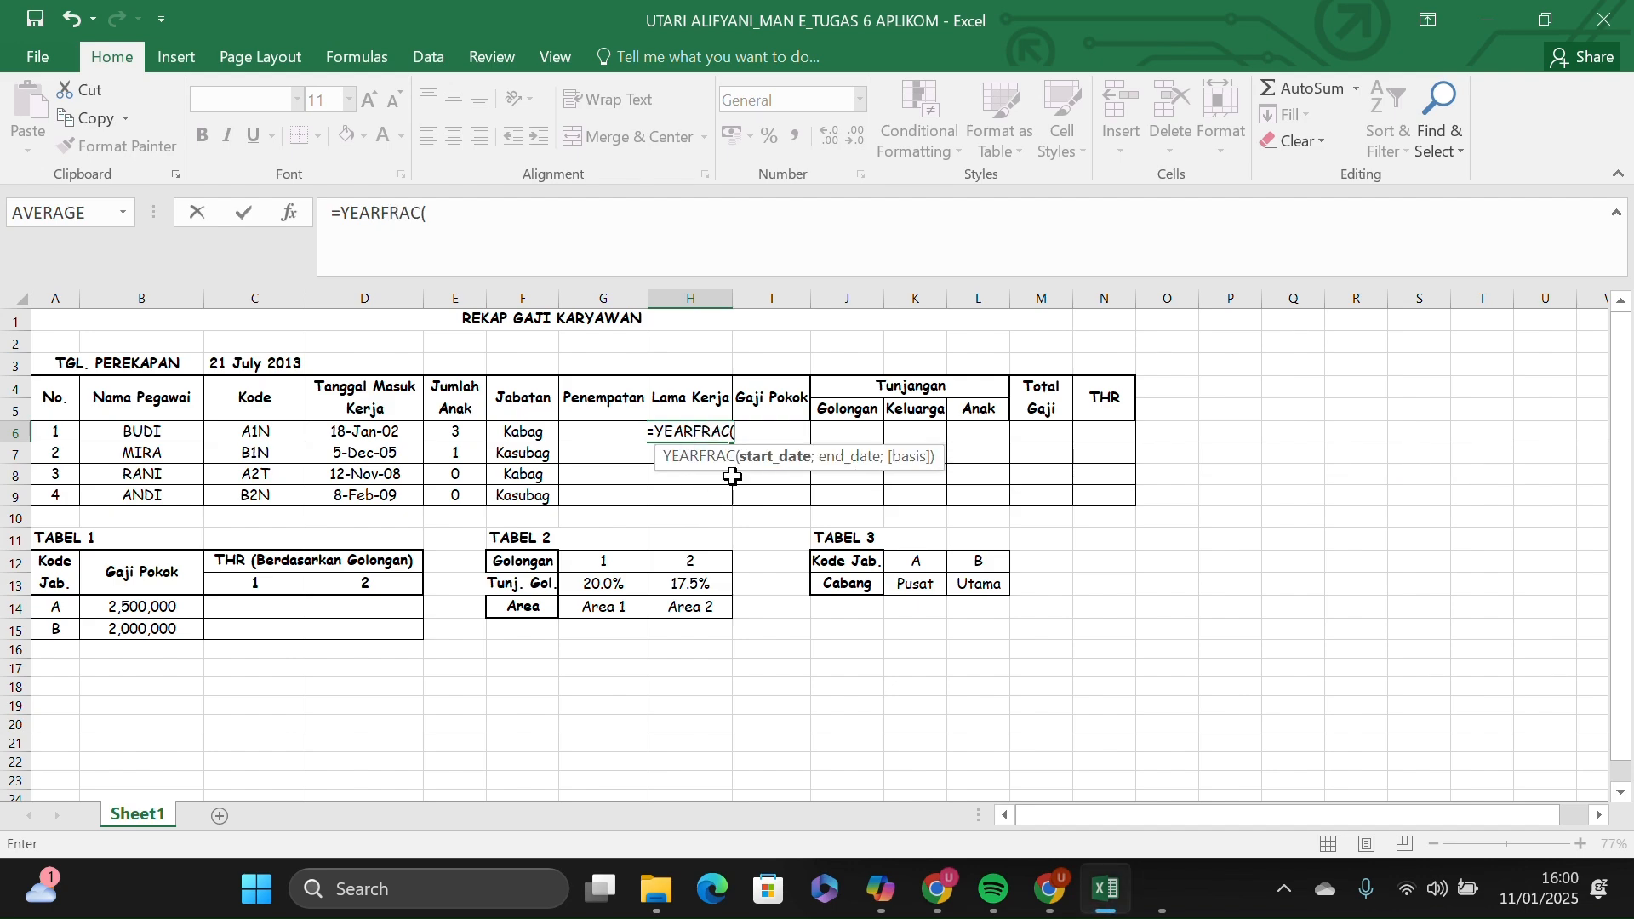
{"action": "left_click", "coordinate": [383, 432]}
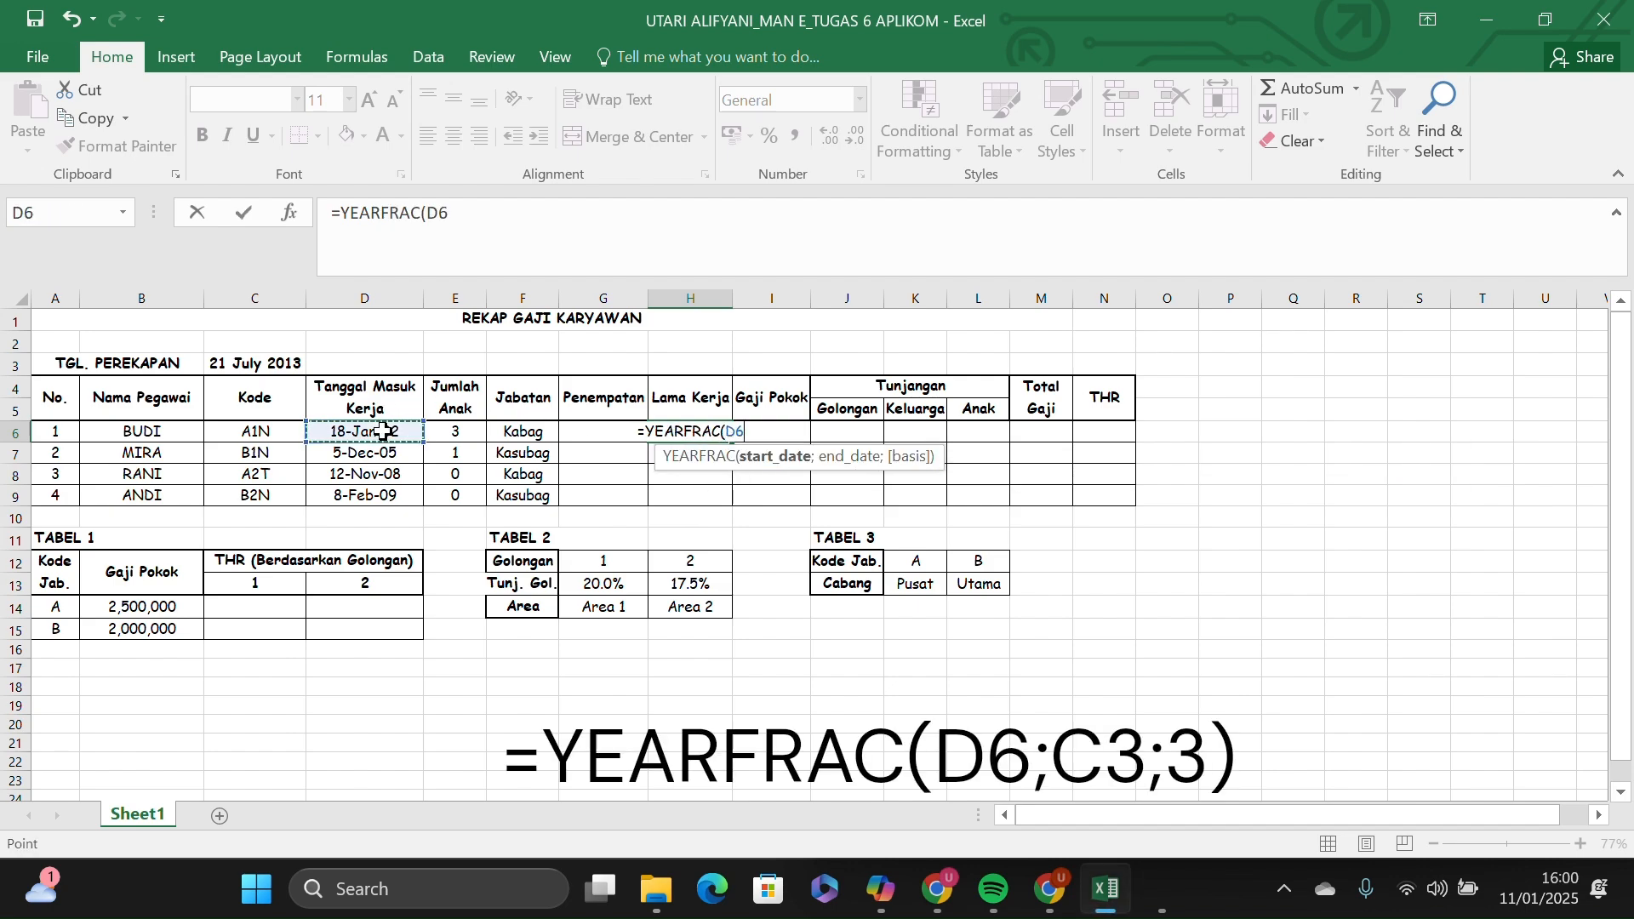
{"action": "type", "text": ";"}
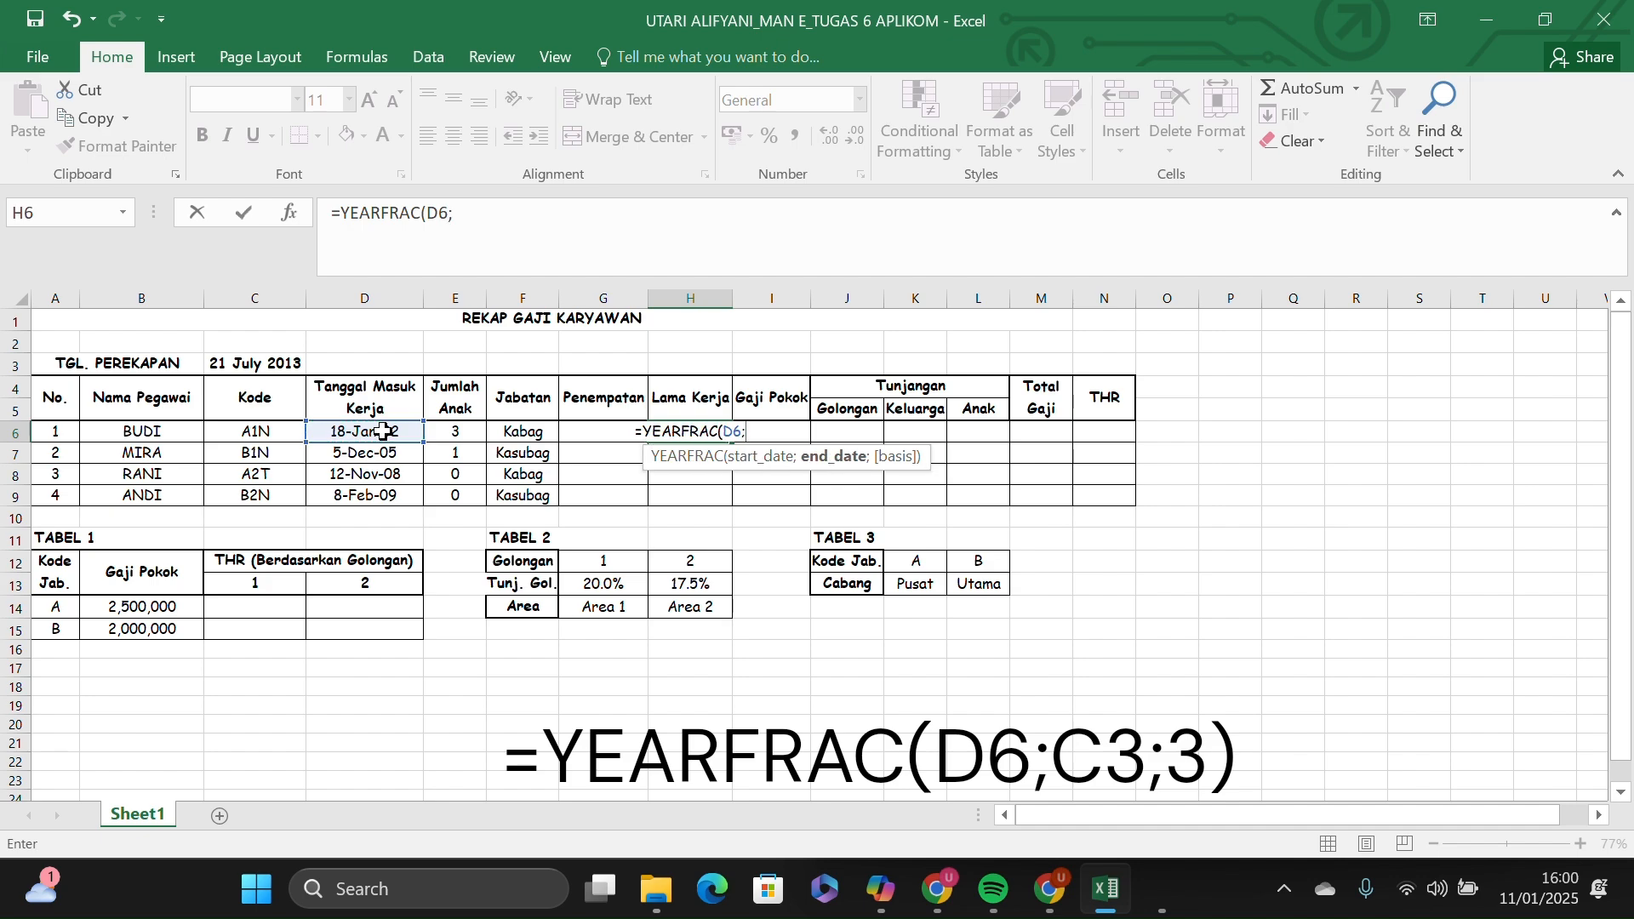
{"action": "left_click", "coordinate": [276, 365]}
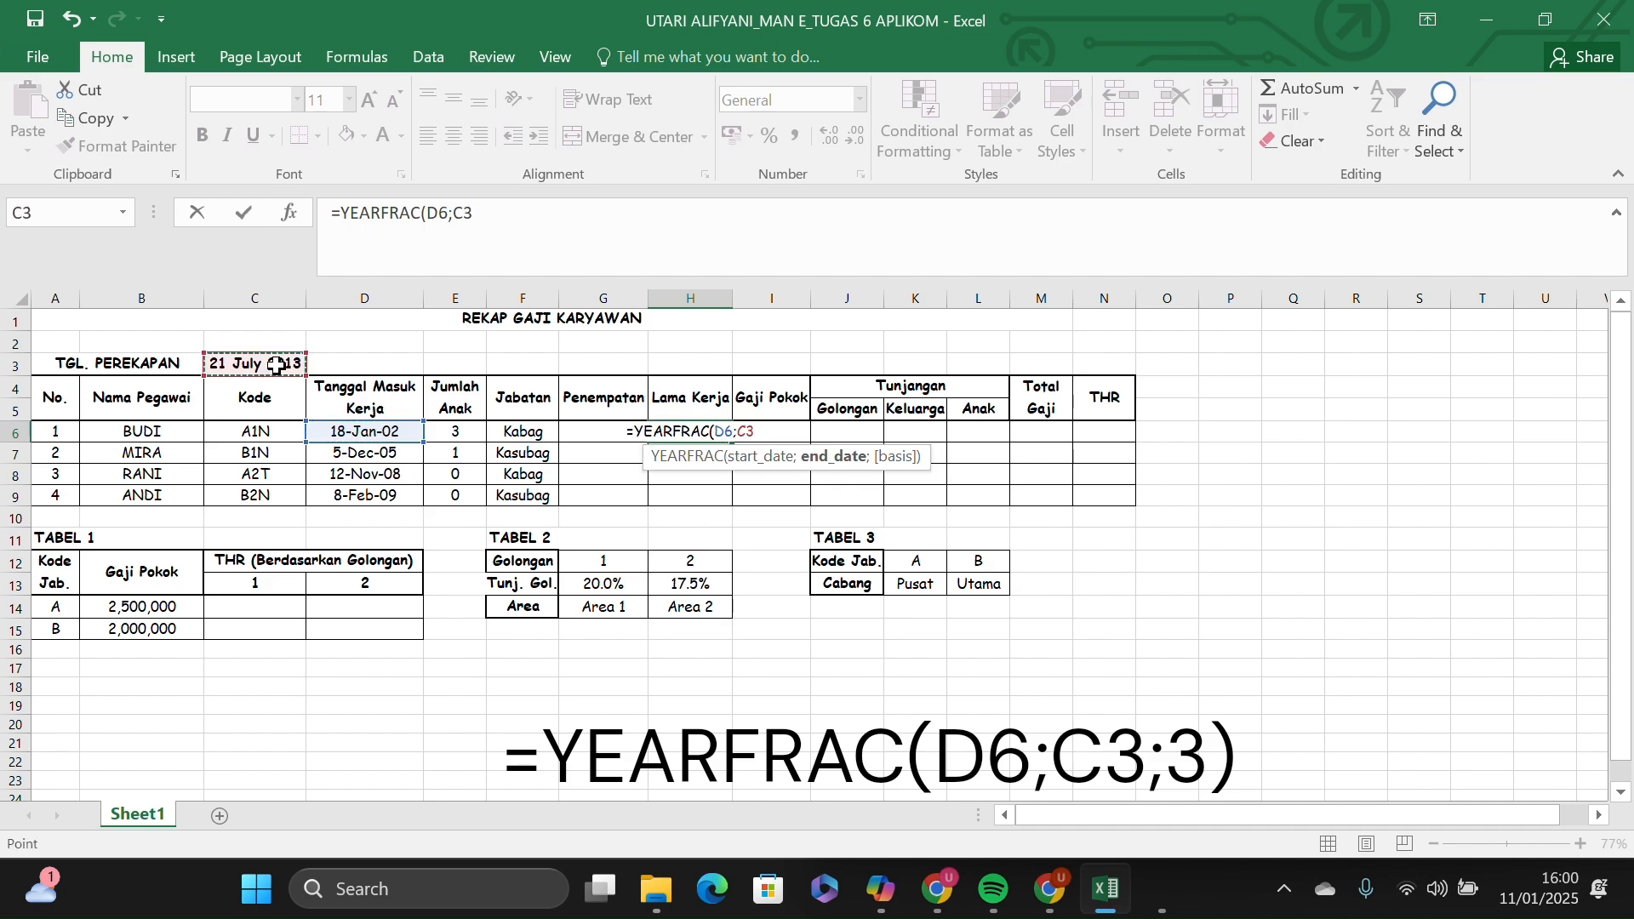
{"action": "key", "text": "F4"}
{"action": "type", "text": ";3"}
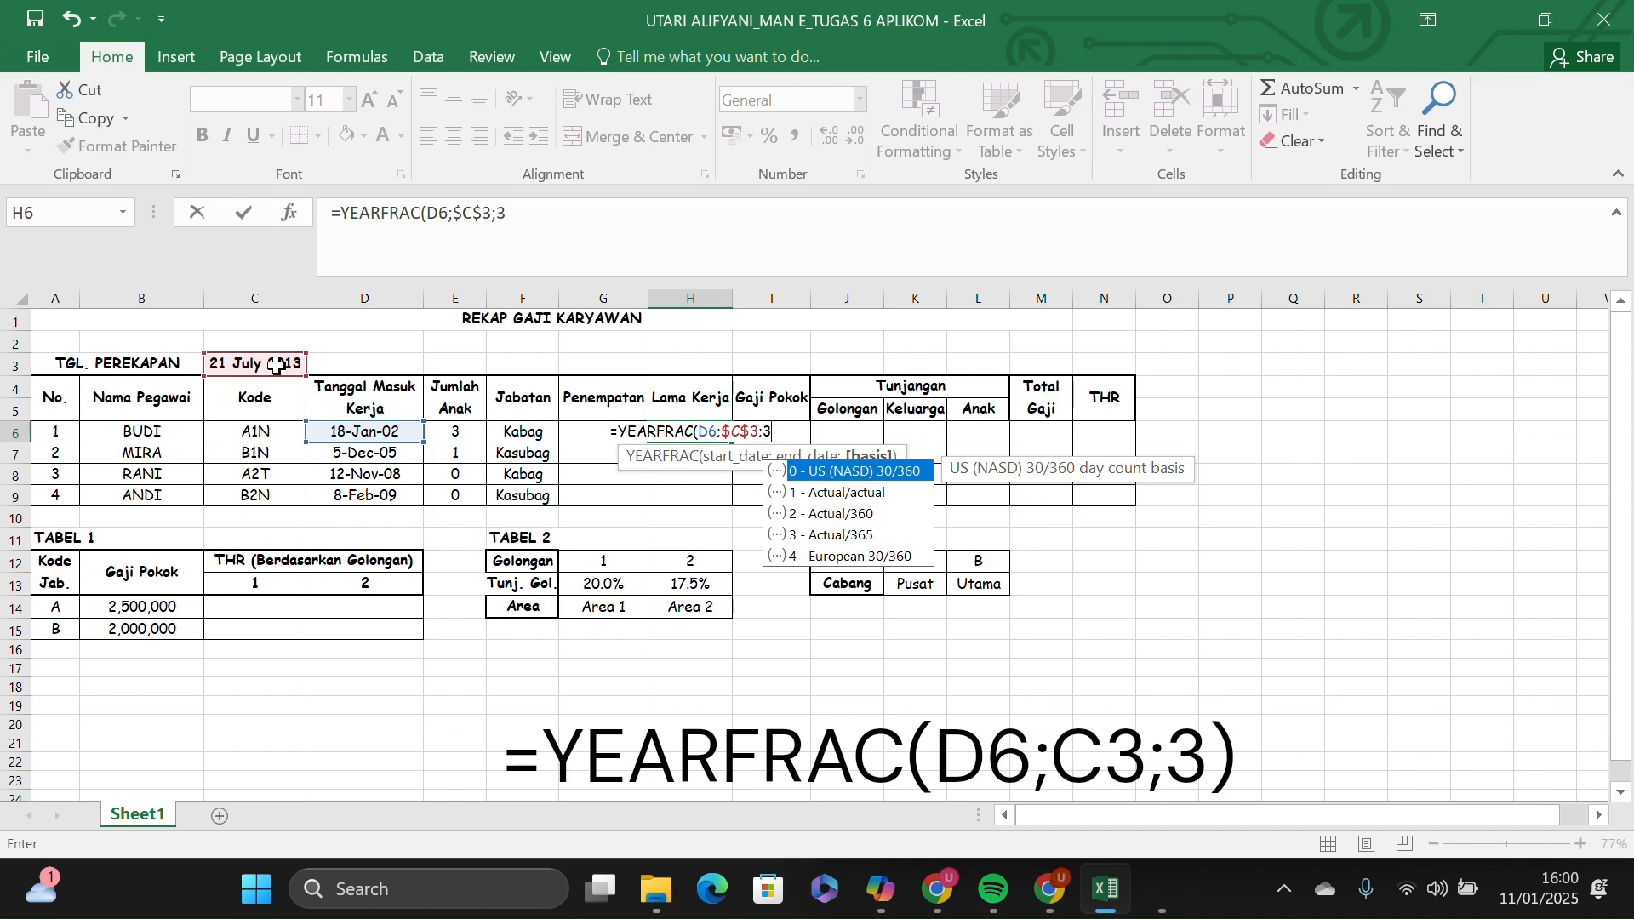
{"action": "type", "text": ")"}
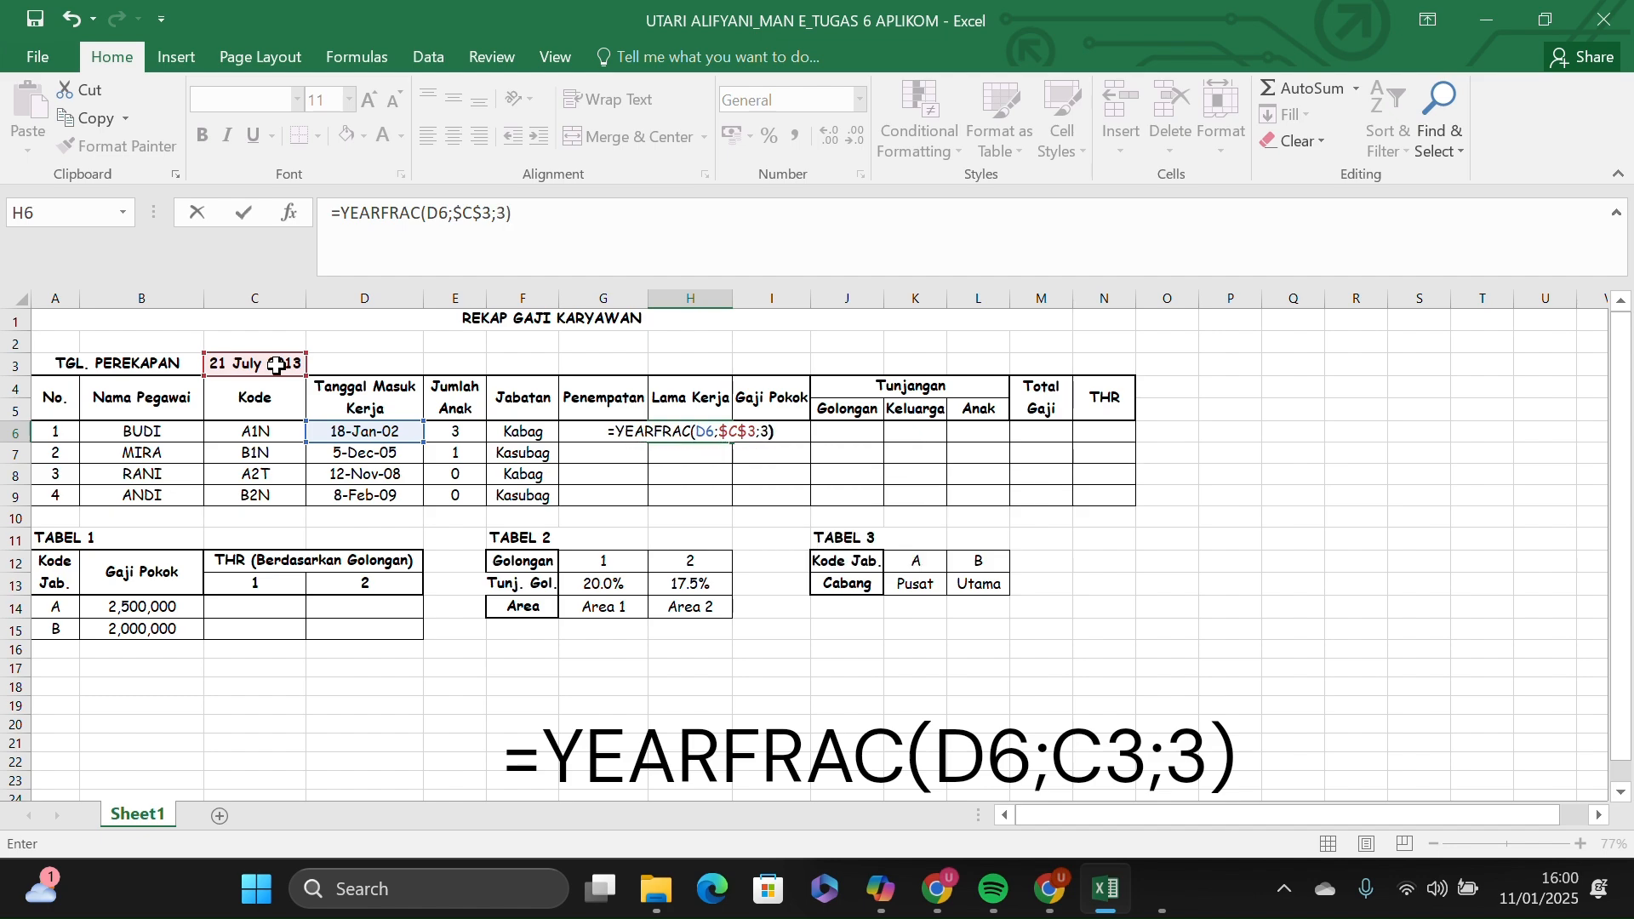
{"action": "key", "text": "Return"}
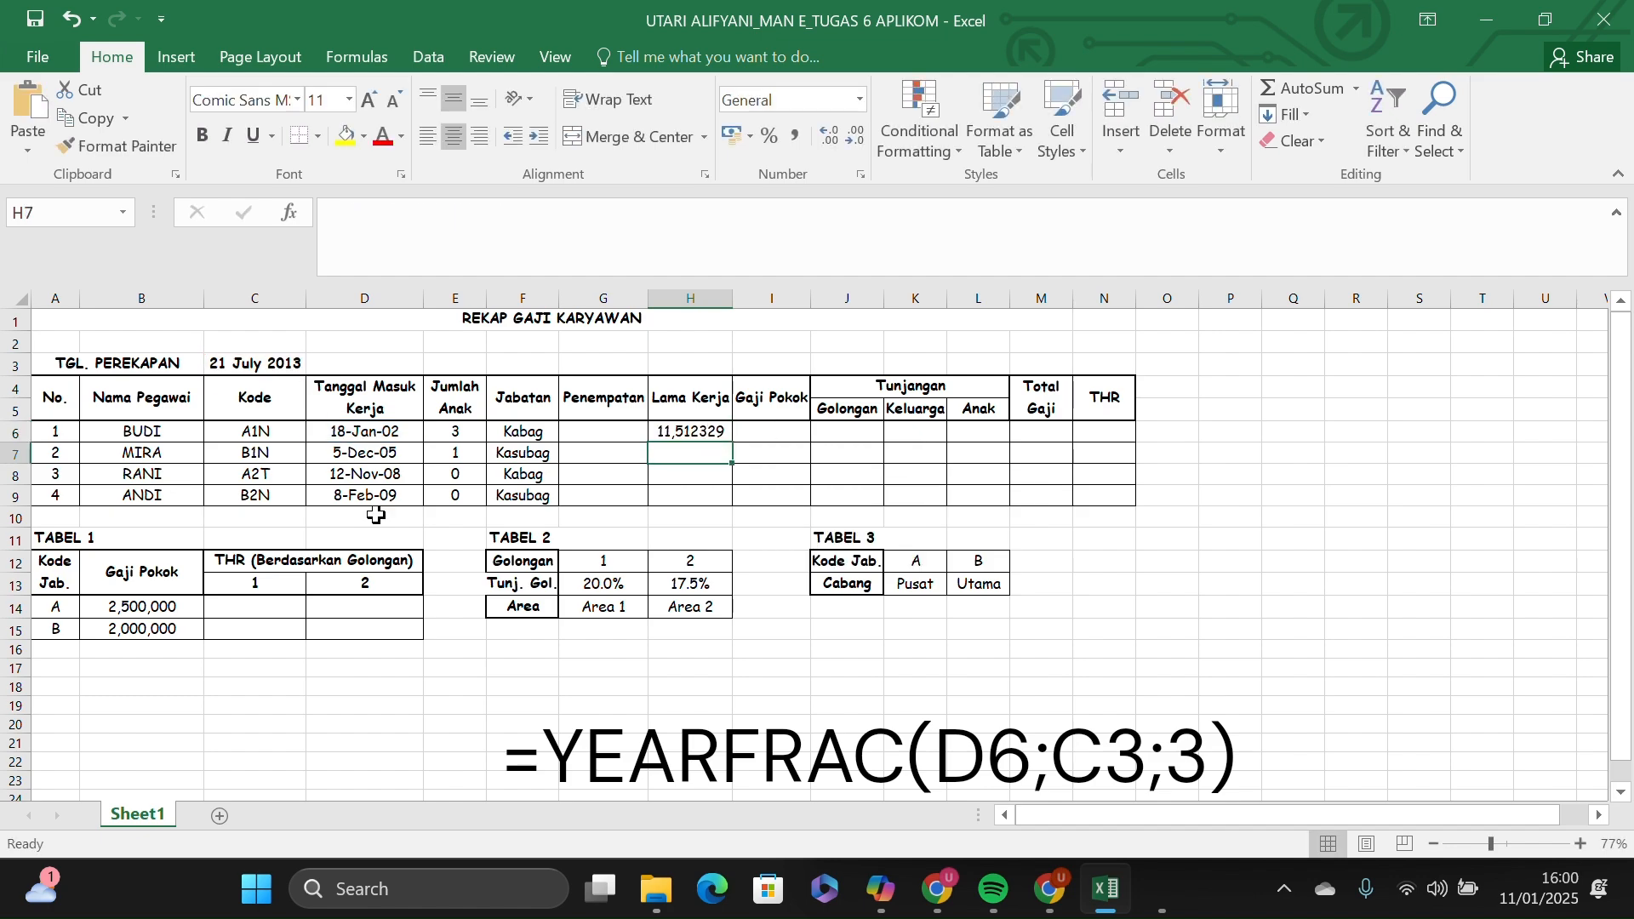
Apply a custom number format to H6 based on 0,00 with the text suffix "tahun".
{"action": "left_click", "coordinate": [658, 433]}
{"action": "right_click", "coordinate": [660, 434]}
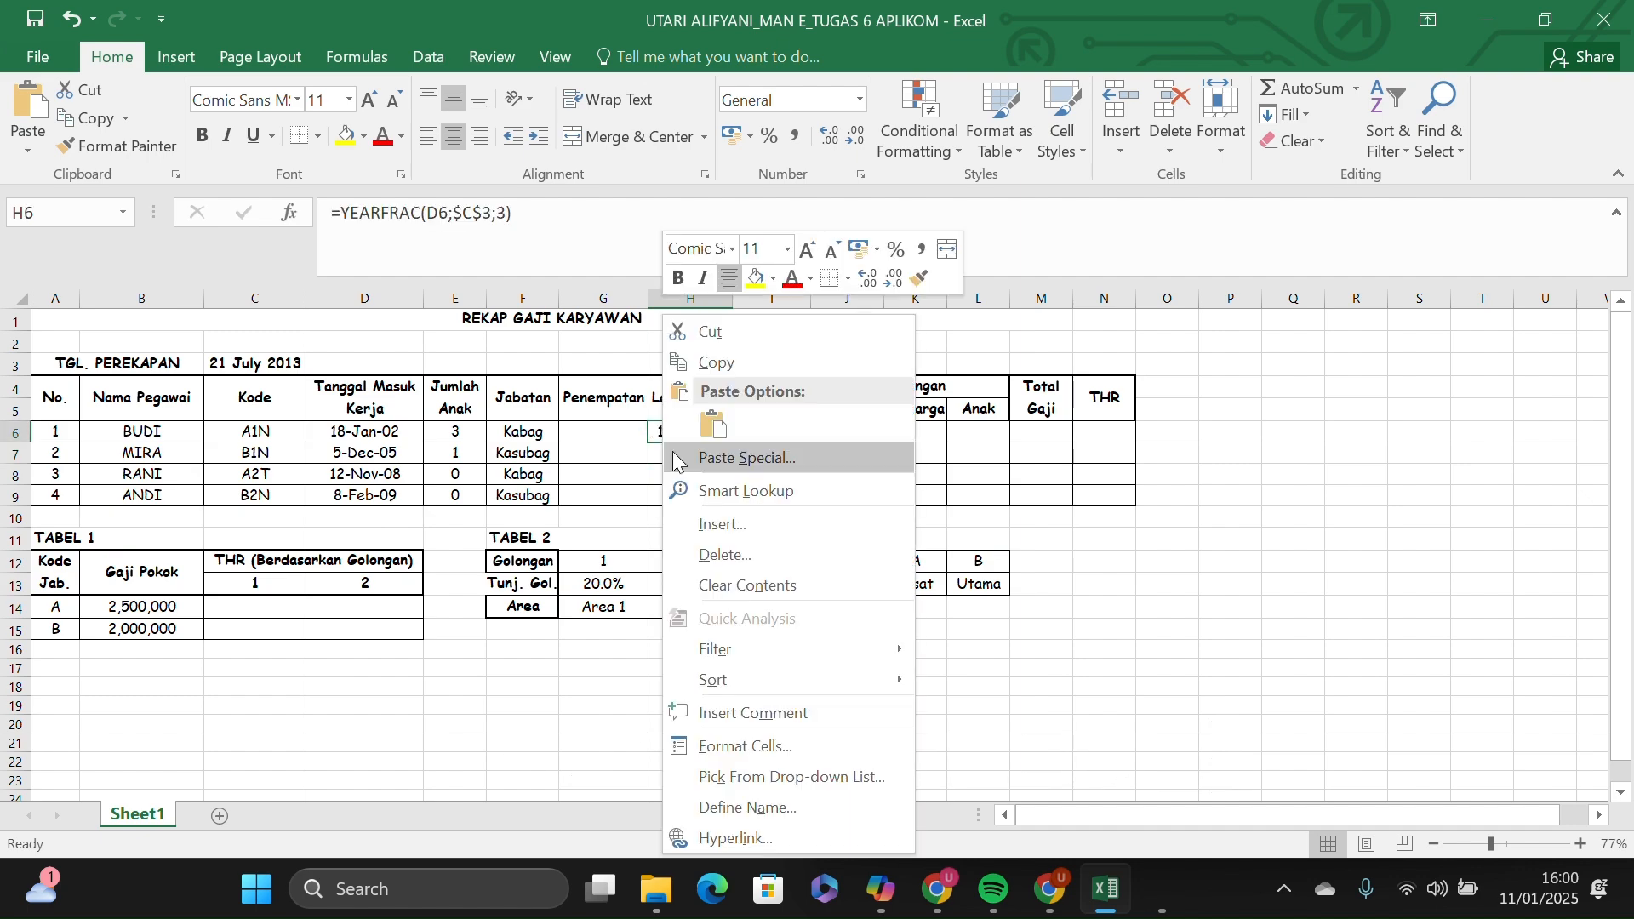
{"action": "left_click", "coordinate": [737, 746]}
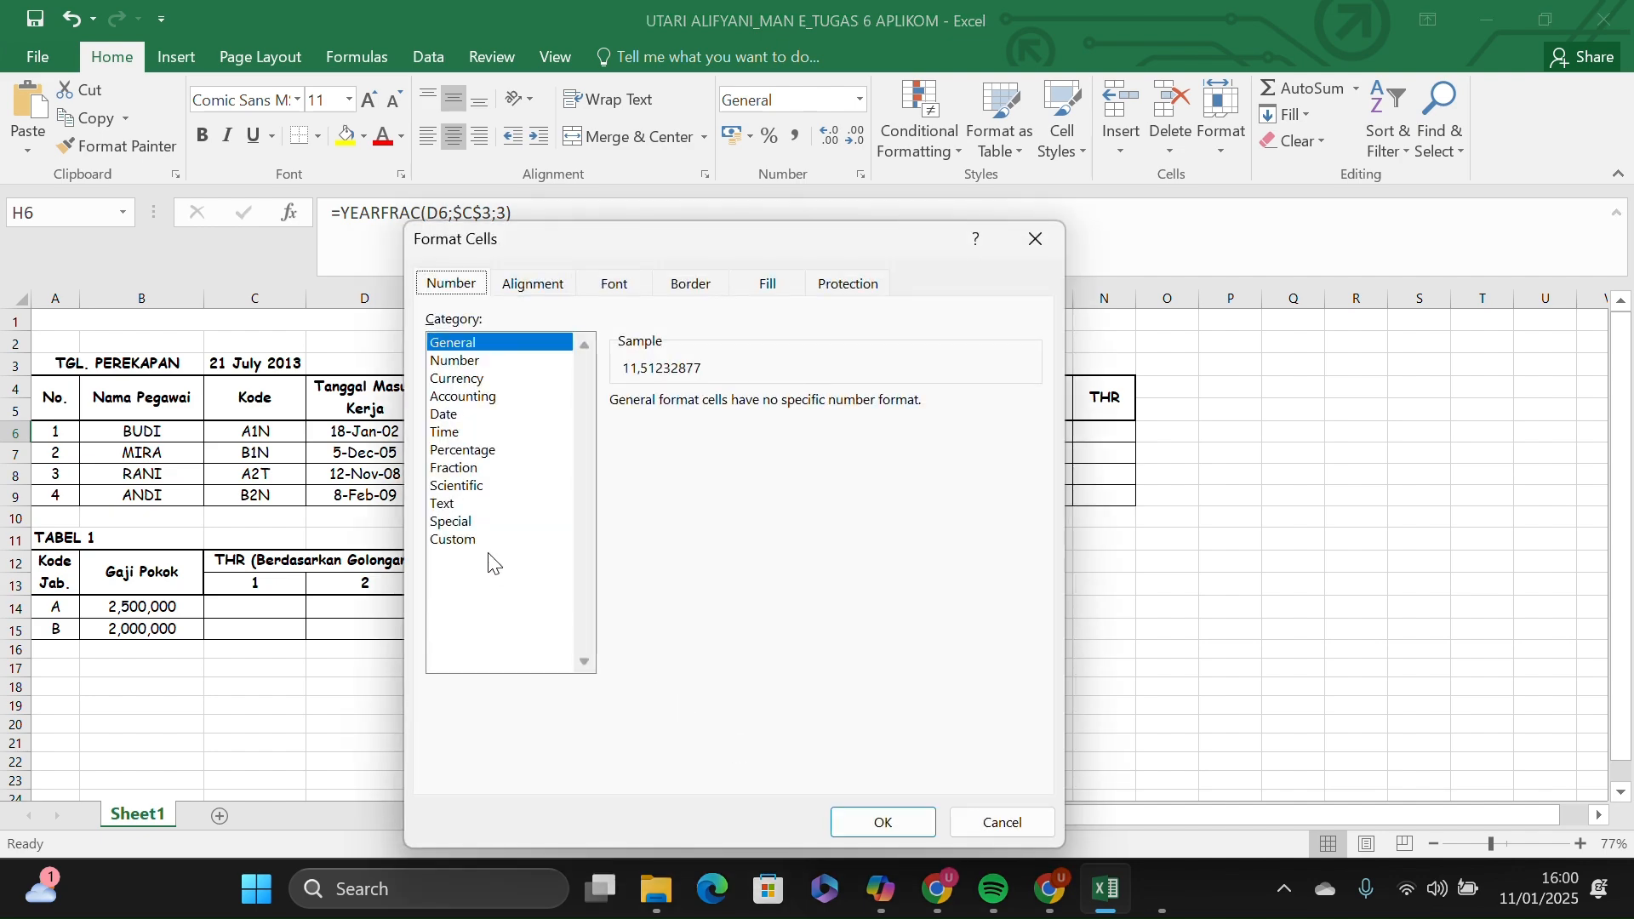
{"action": "left_click", "coordinate": [483, 539]}
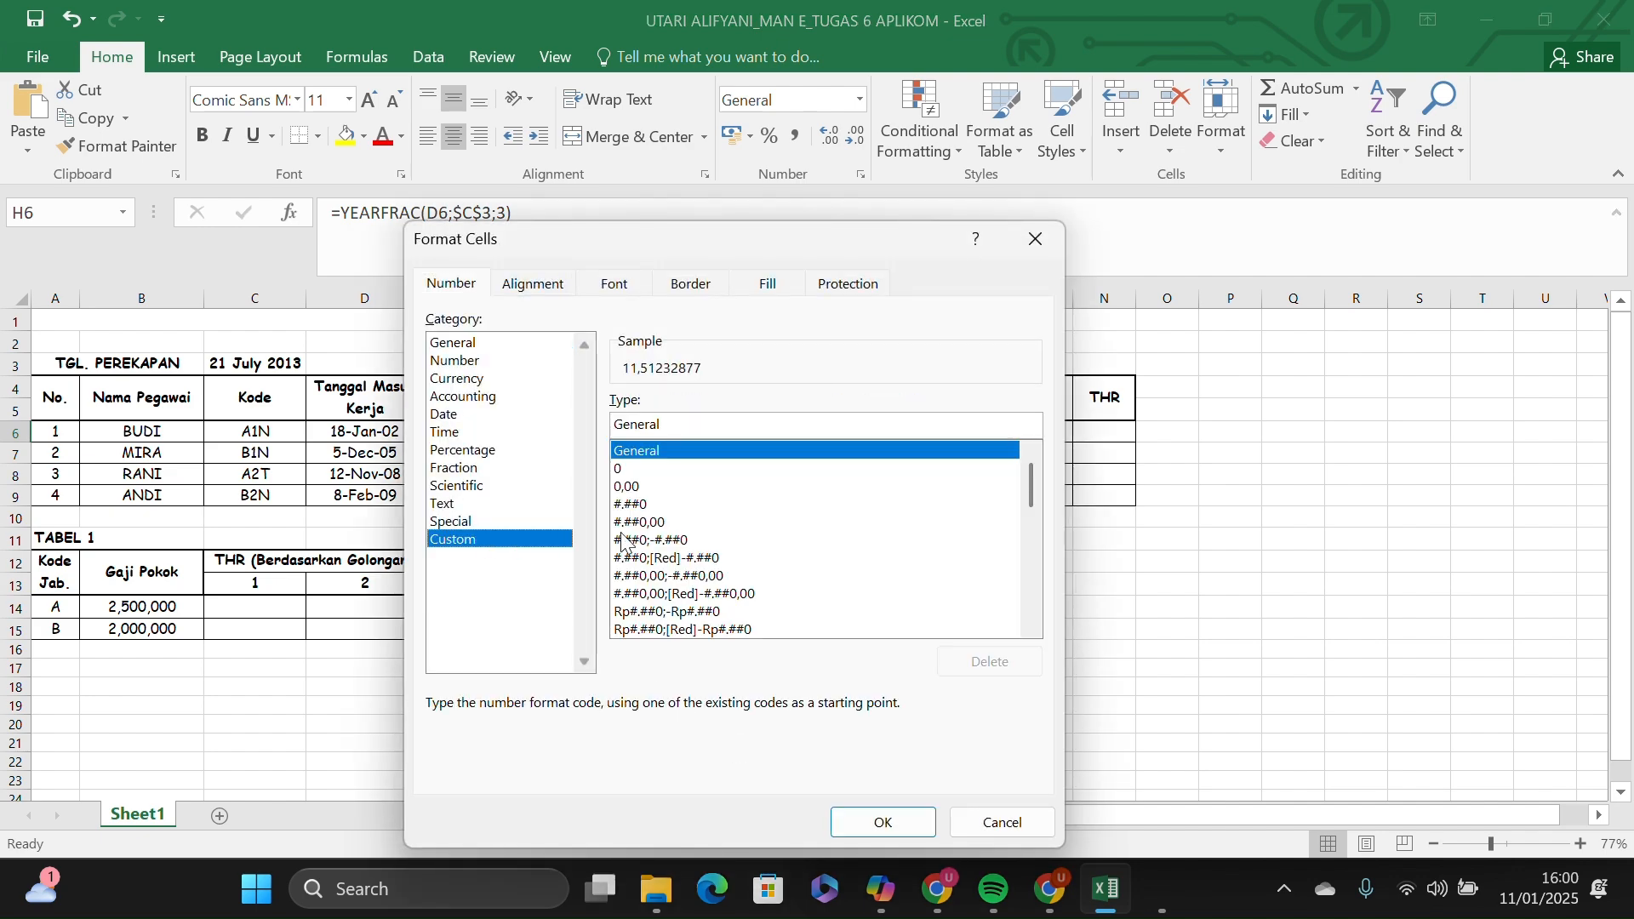
{"action": "left_click", "coordinate": [662, 486]}
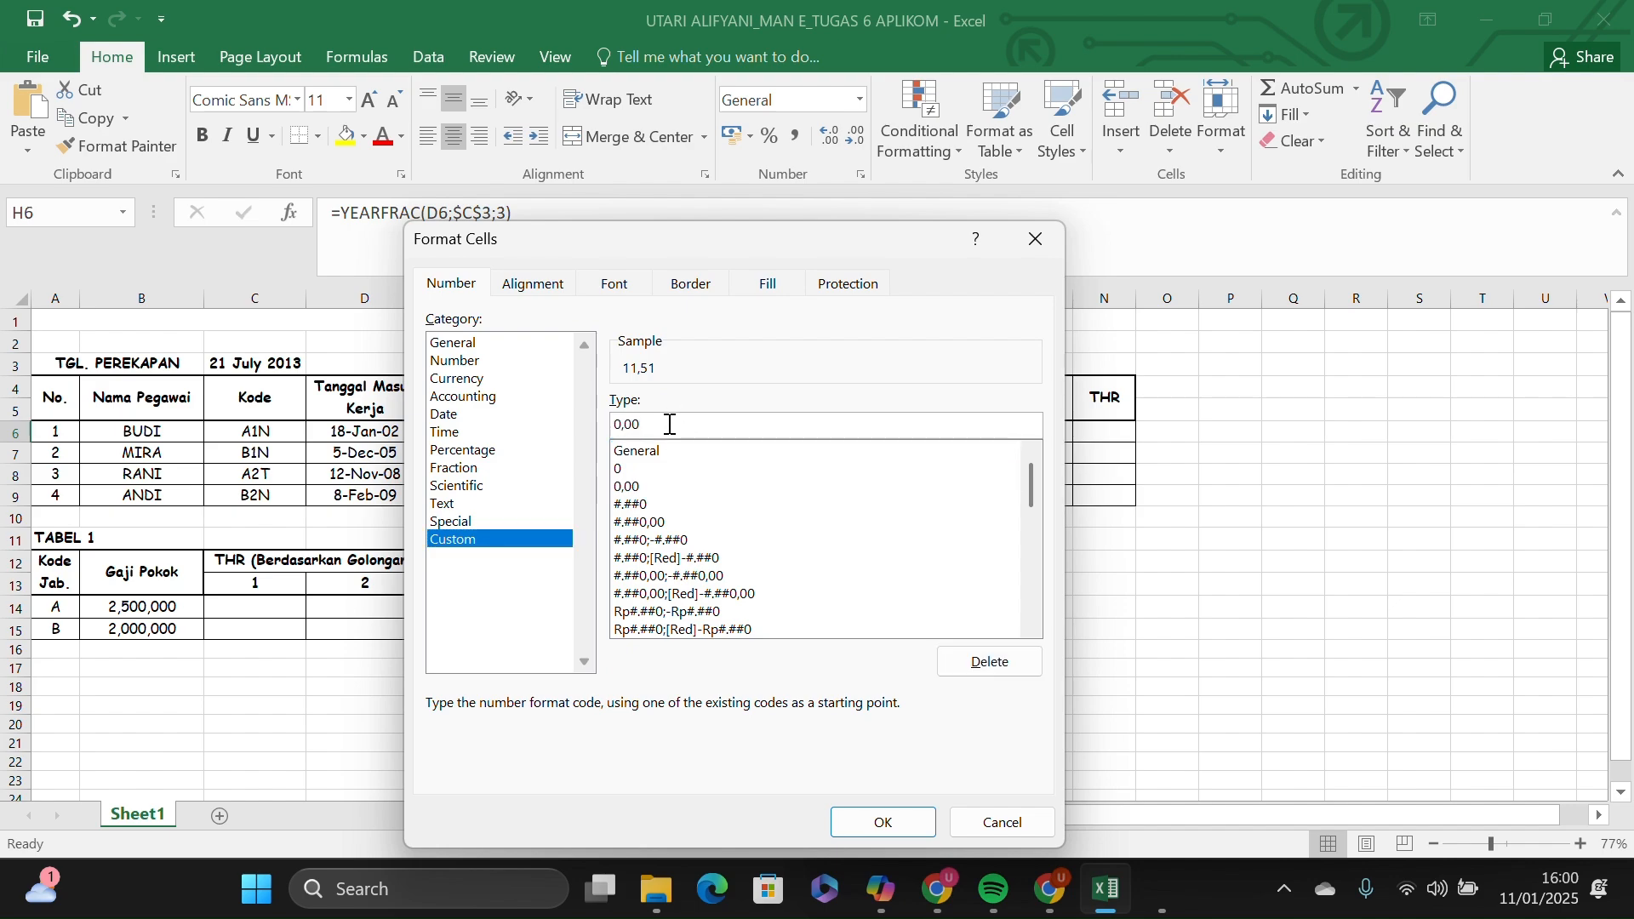
{"action": "type", "text": "\"tahun"}
{"action": "left_click", "coordinate": [883, 822]}
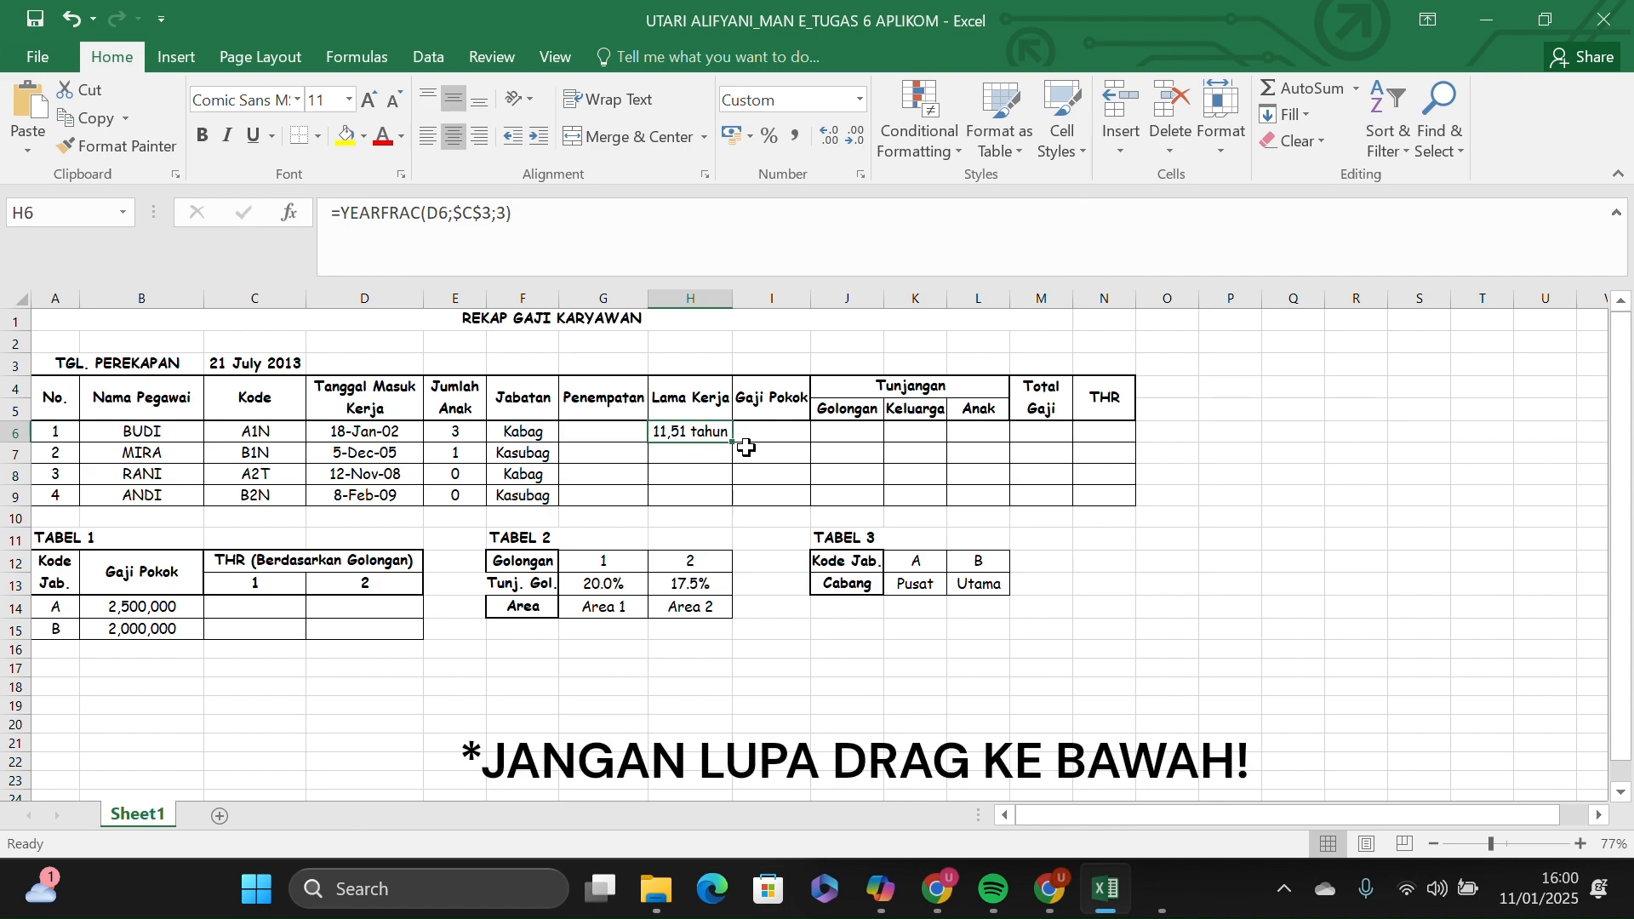
Fill the Lama Kerja formula from H6 down to H9 for the remaining employees.
{"action": "left_click_drag", "start_coordinate": [734, 440], "coordinate": [733, 499]}
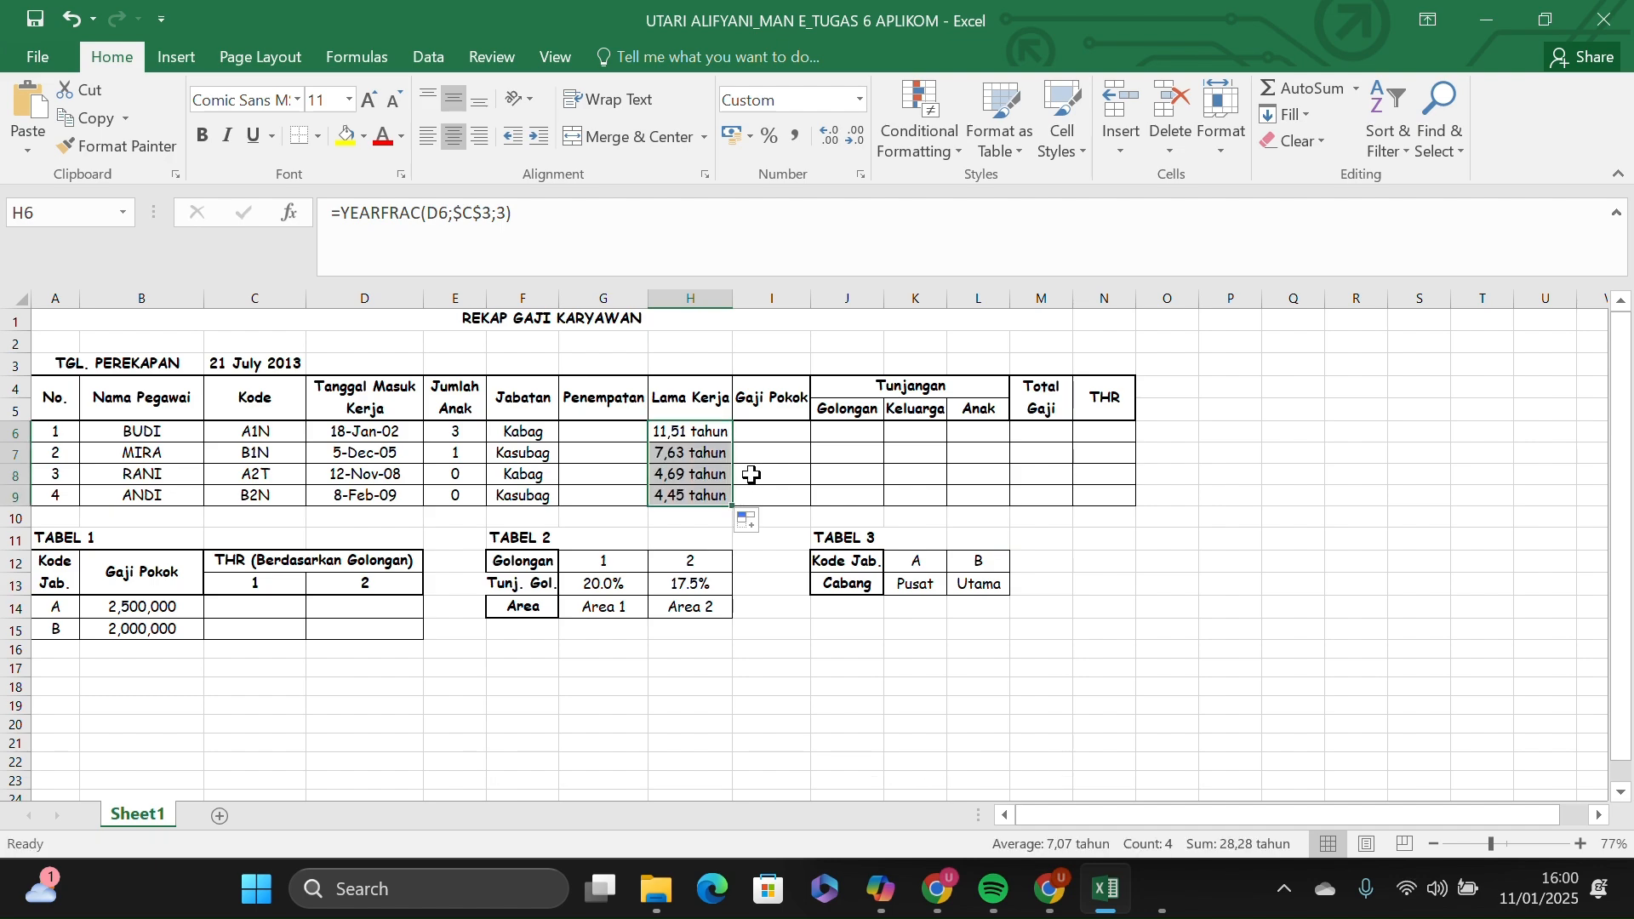
Start a VLOOKUP in the first employee's Gaji Pokok cell I6 with LEFT(C6;1) as its lookup value.
{"action": "left_click", "coordinate": [768, 430]}
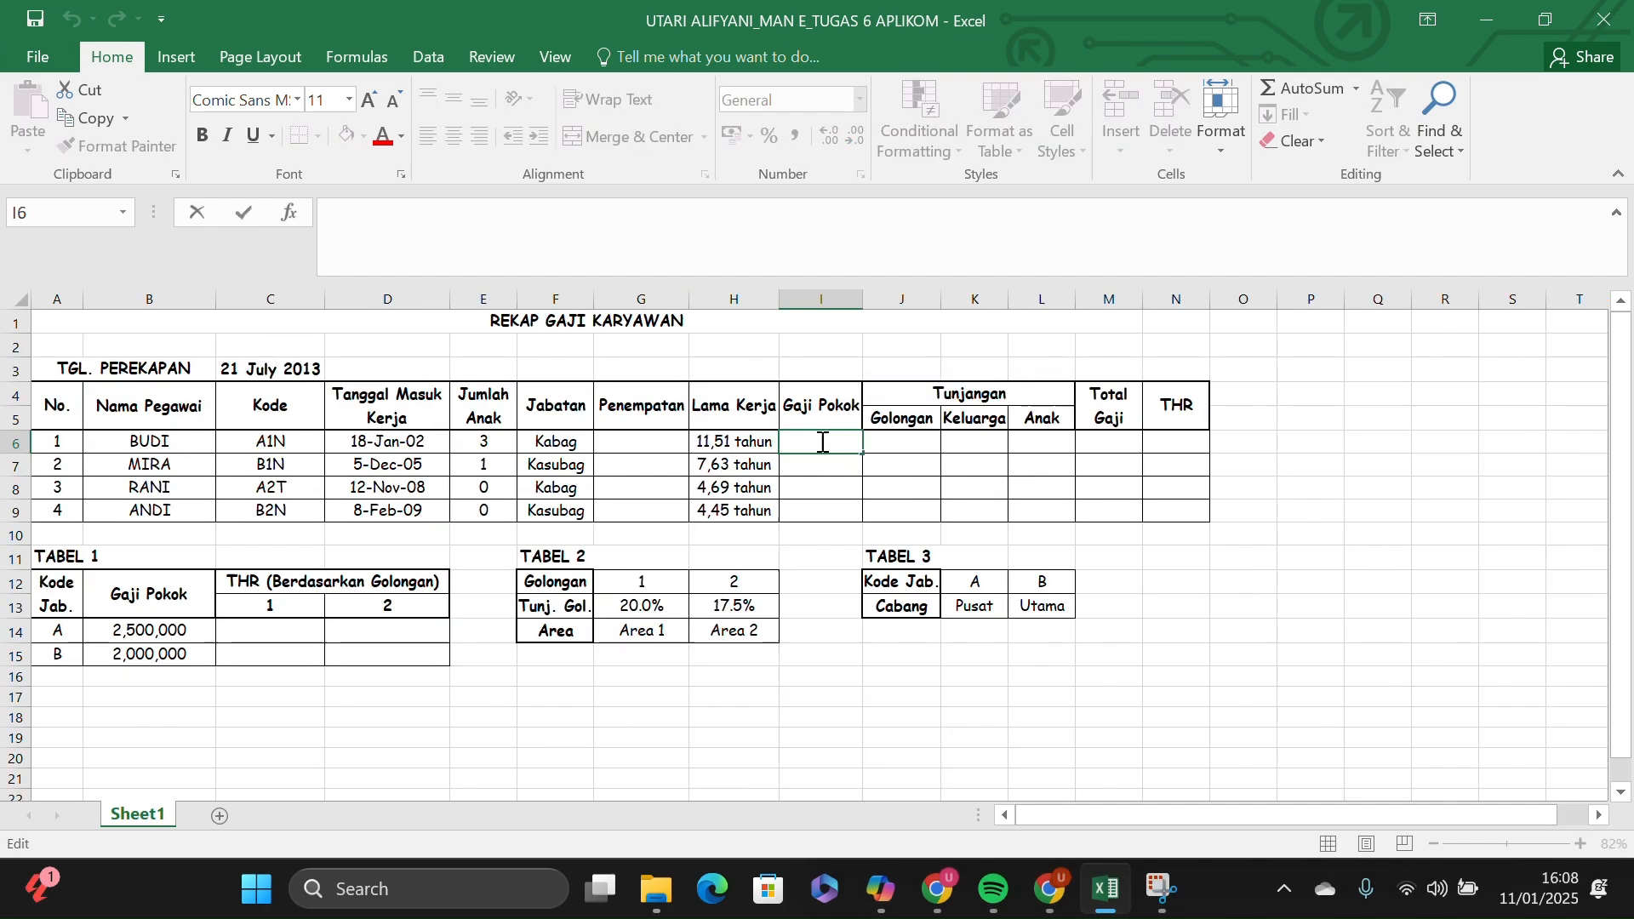
{"action": "type", "text": "=V"}
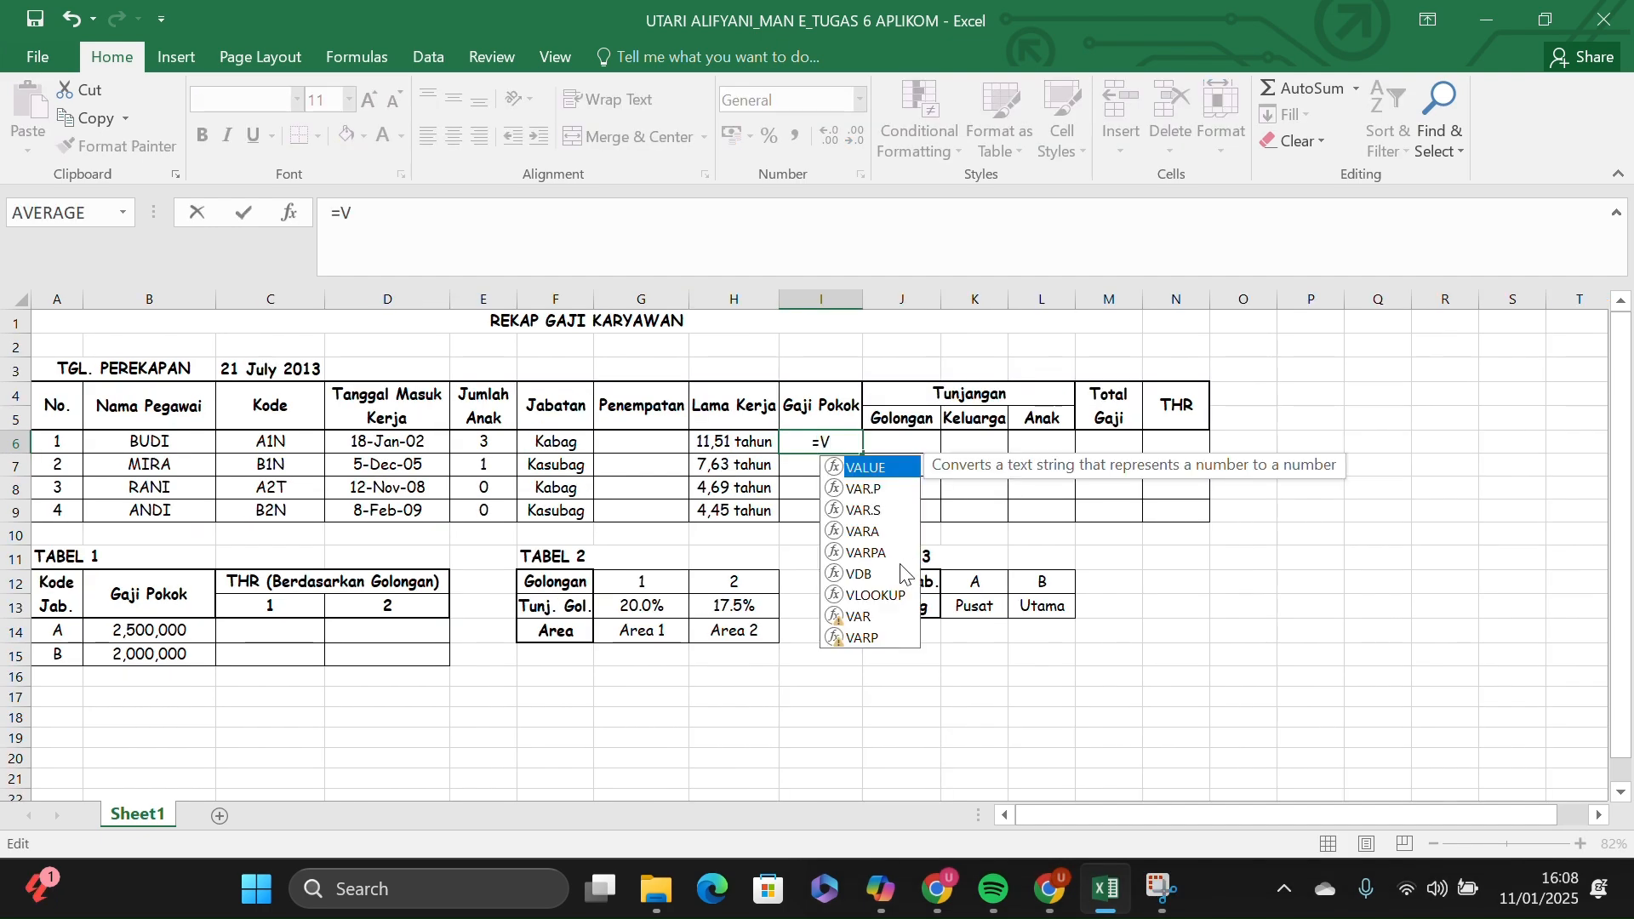
{"action": "double_click", "coordinate": [905, 595]}
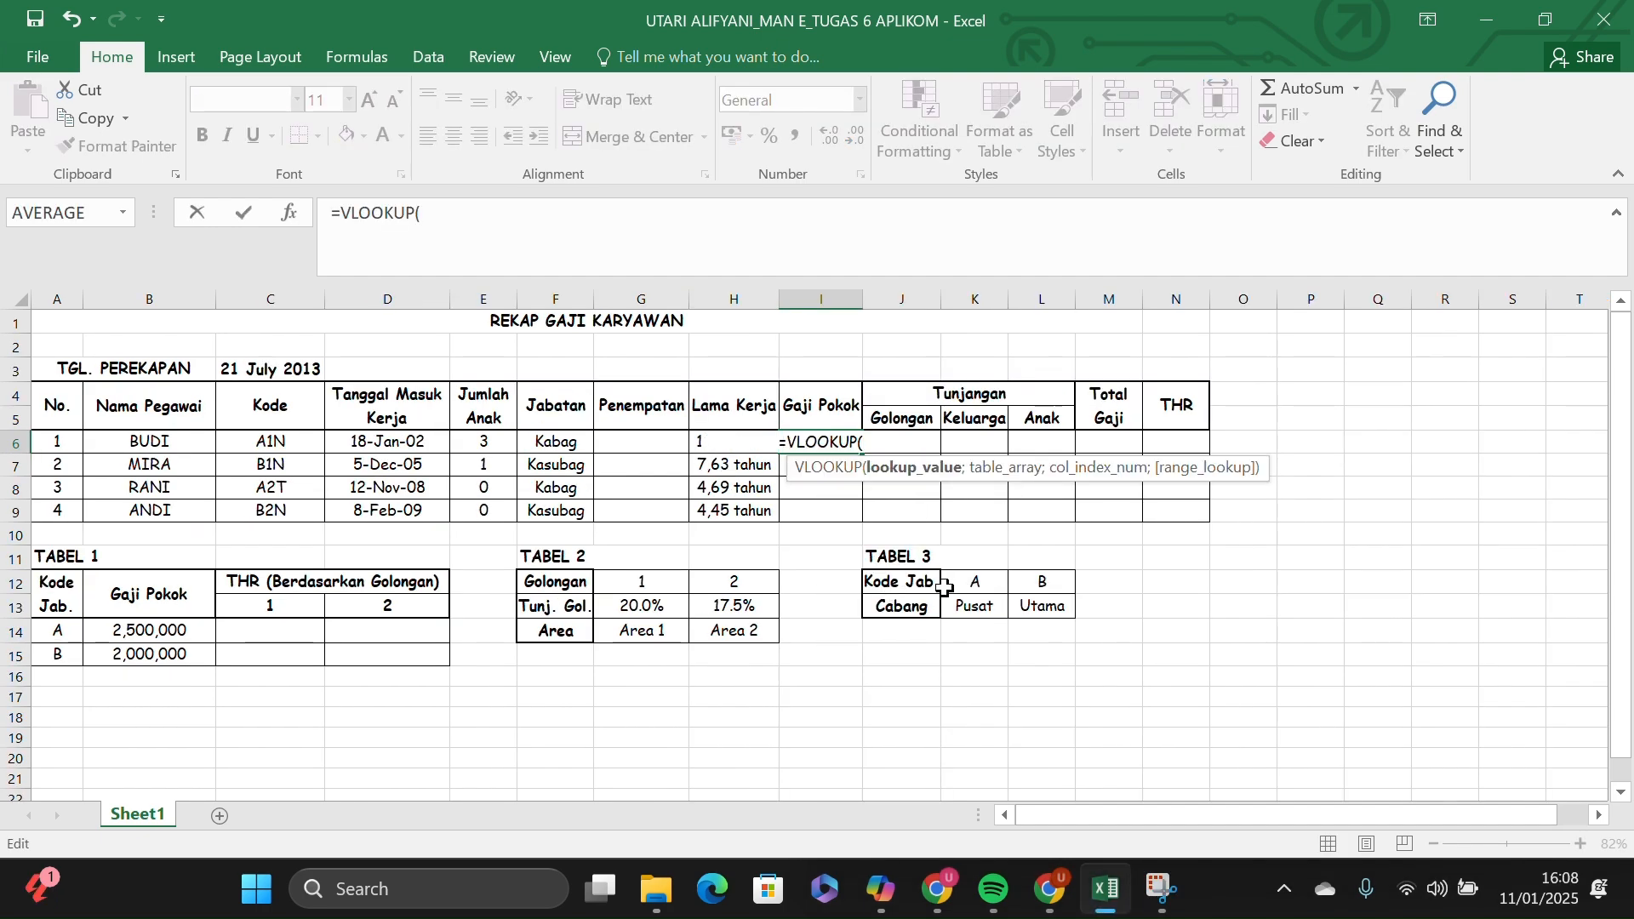
{"action": "type", "text": "L"}
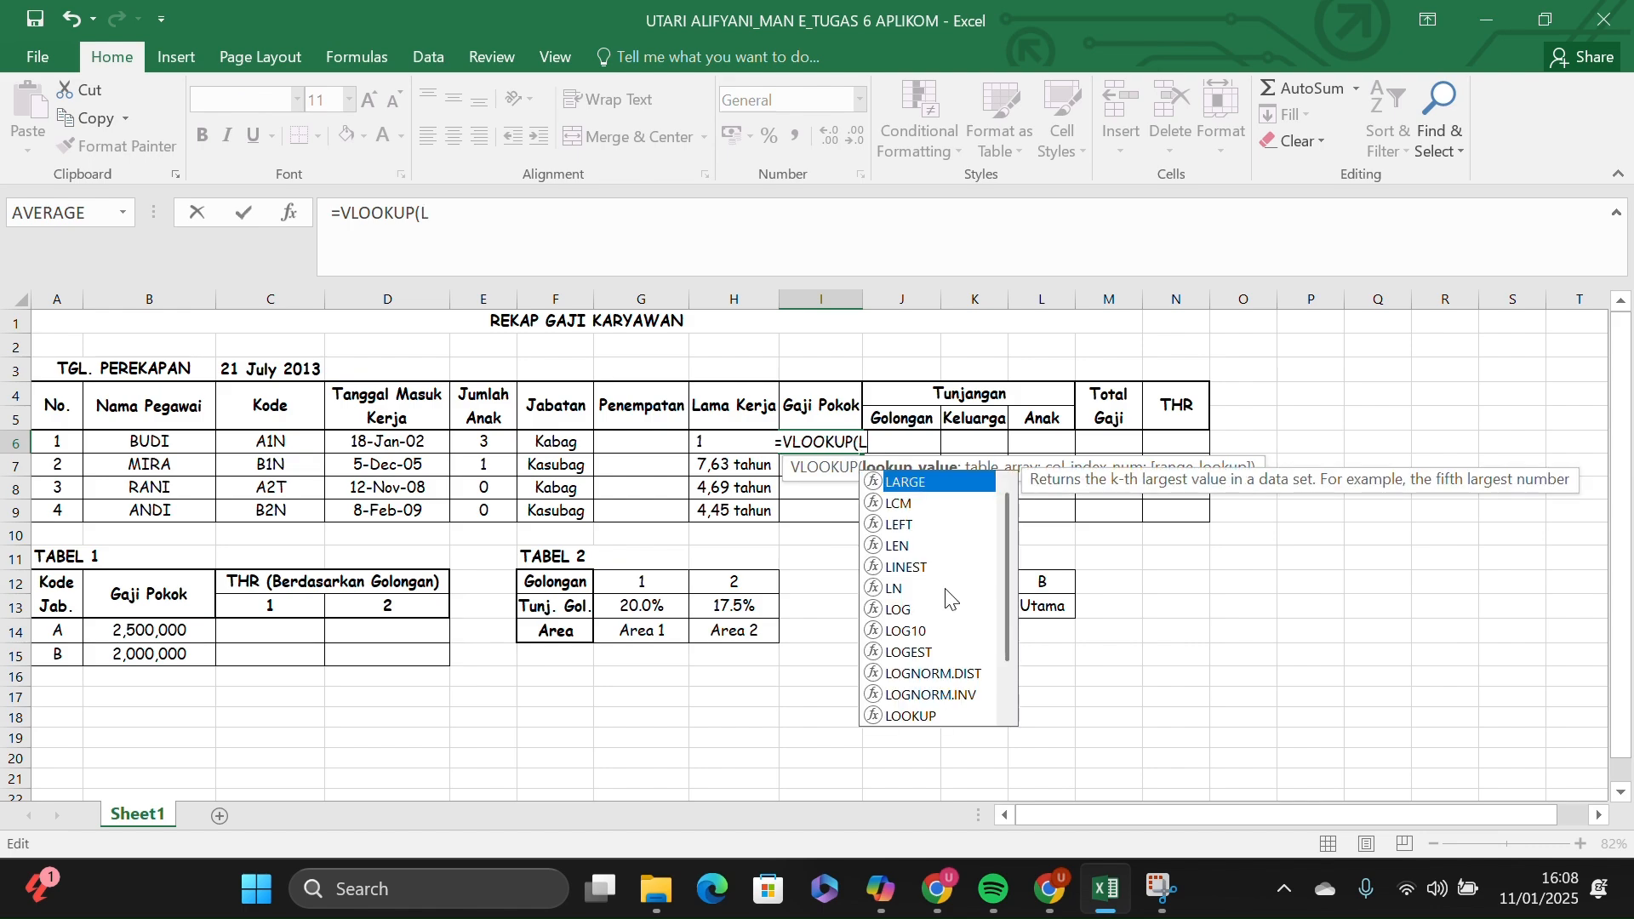
{"action": "double_click", "coordinate": [909, 526]}
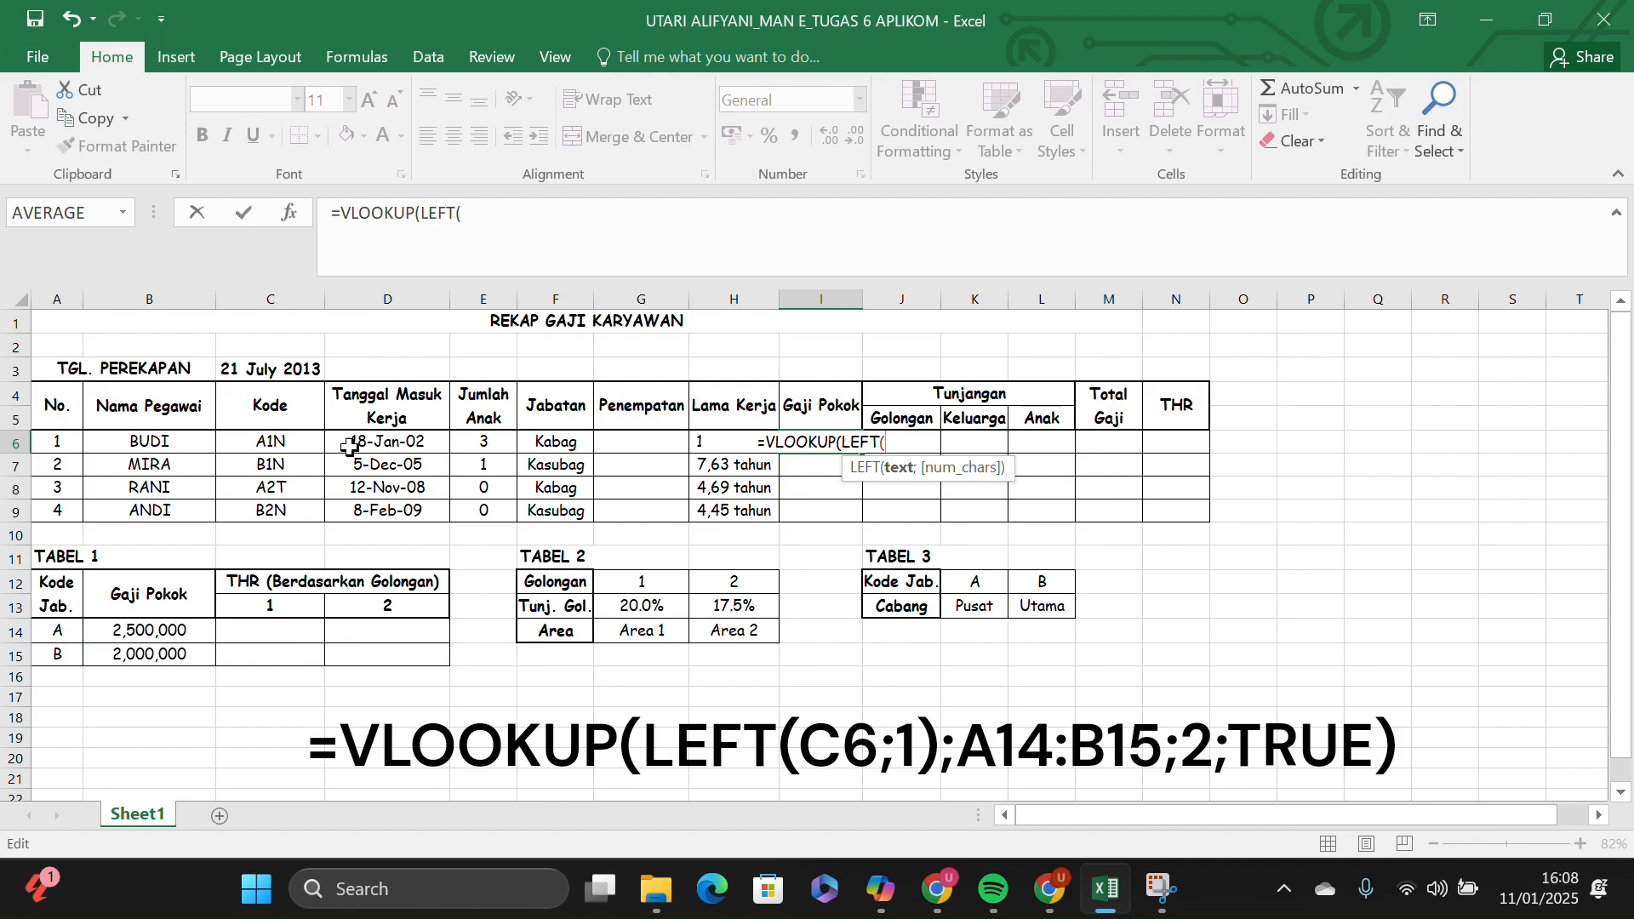
{"action": "left_click", "coordinate": [292, 448]}
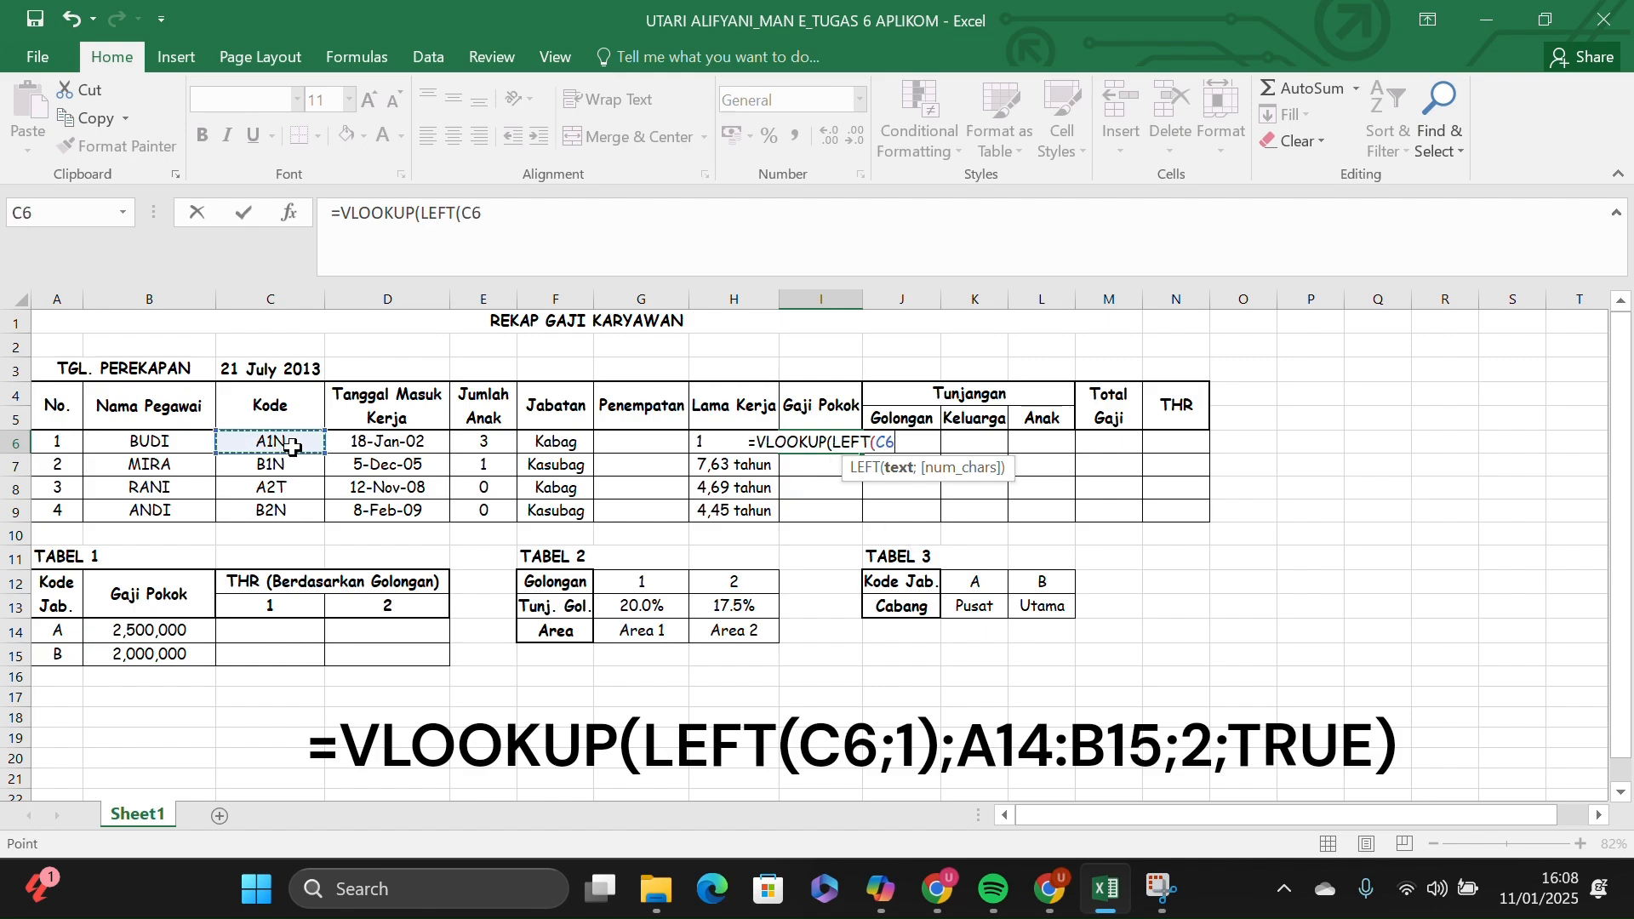
{"action": "type", "text": ";1"}
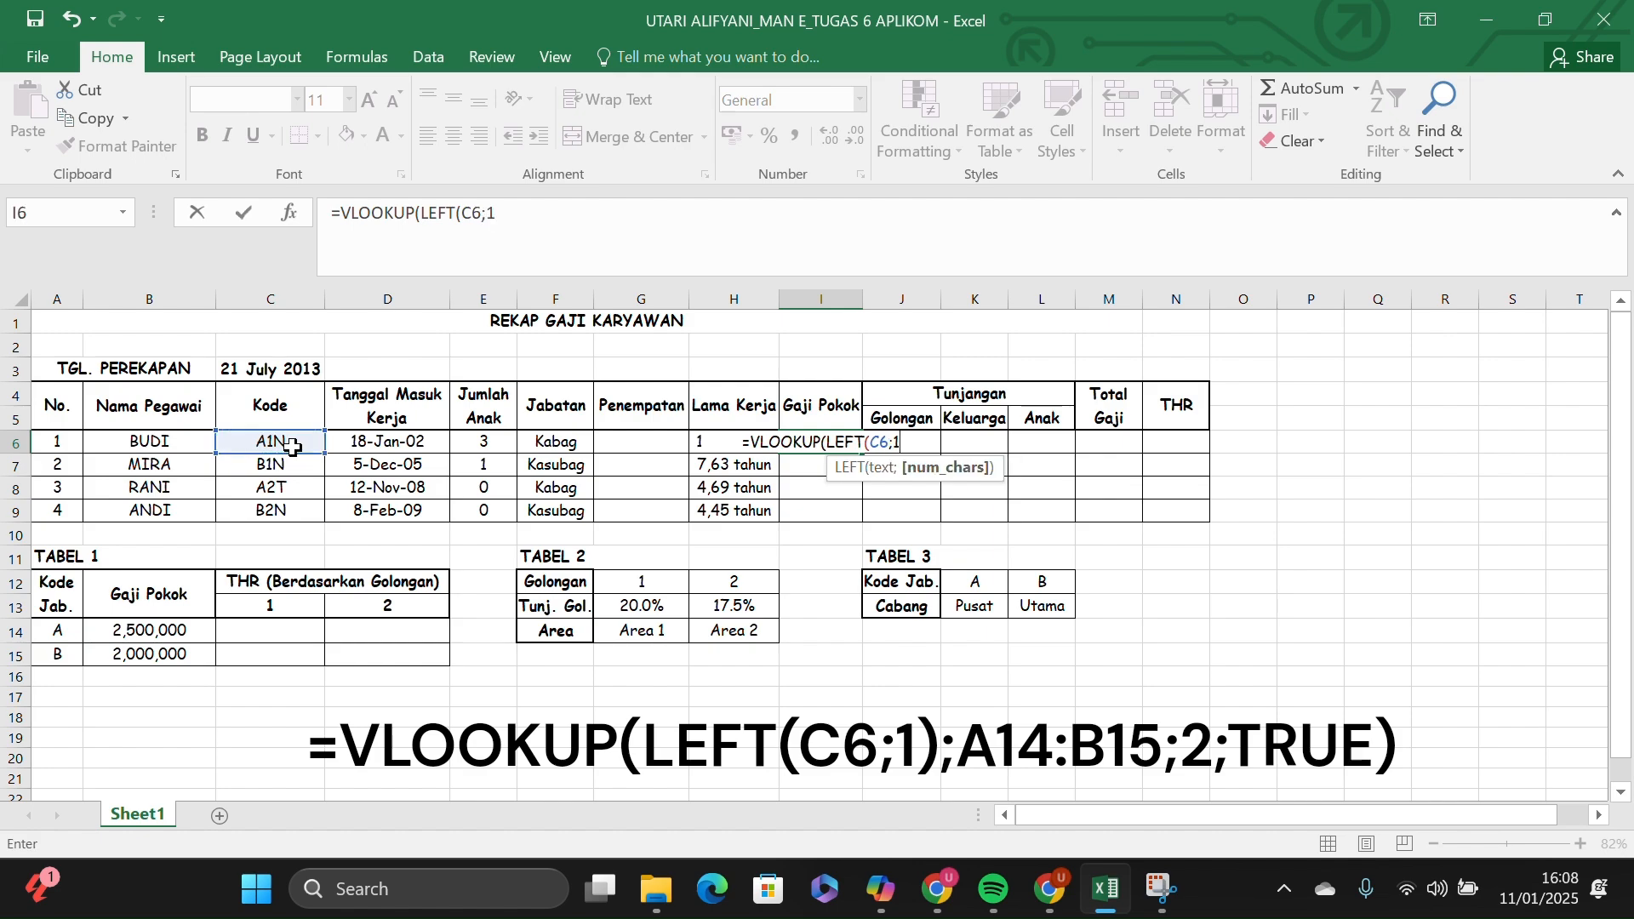
{"action": "type", "text": ")"}
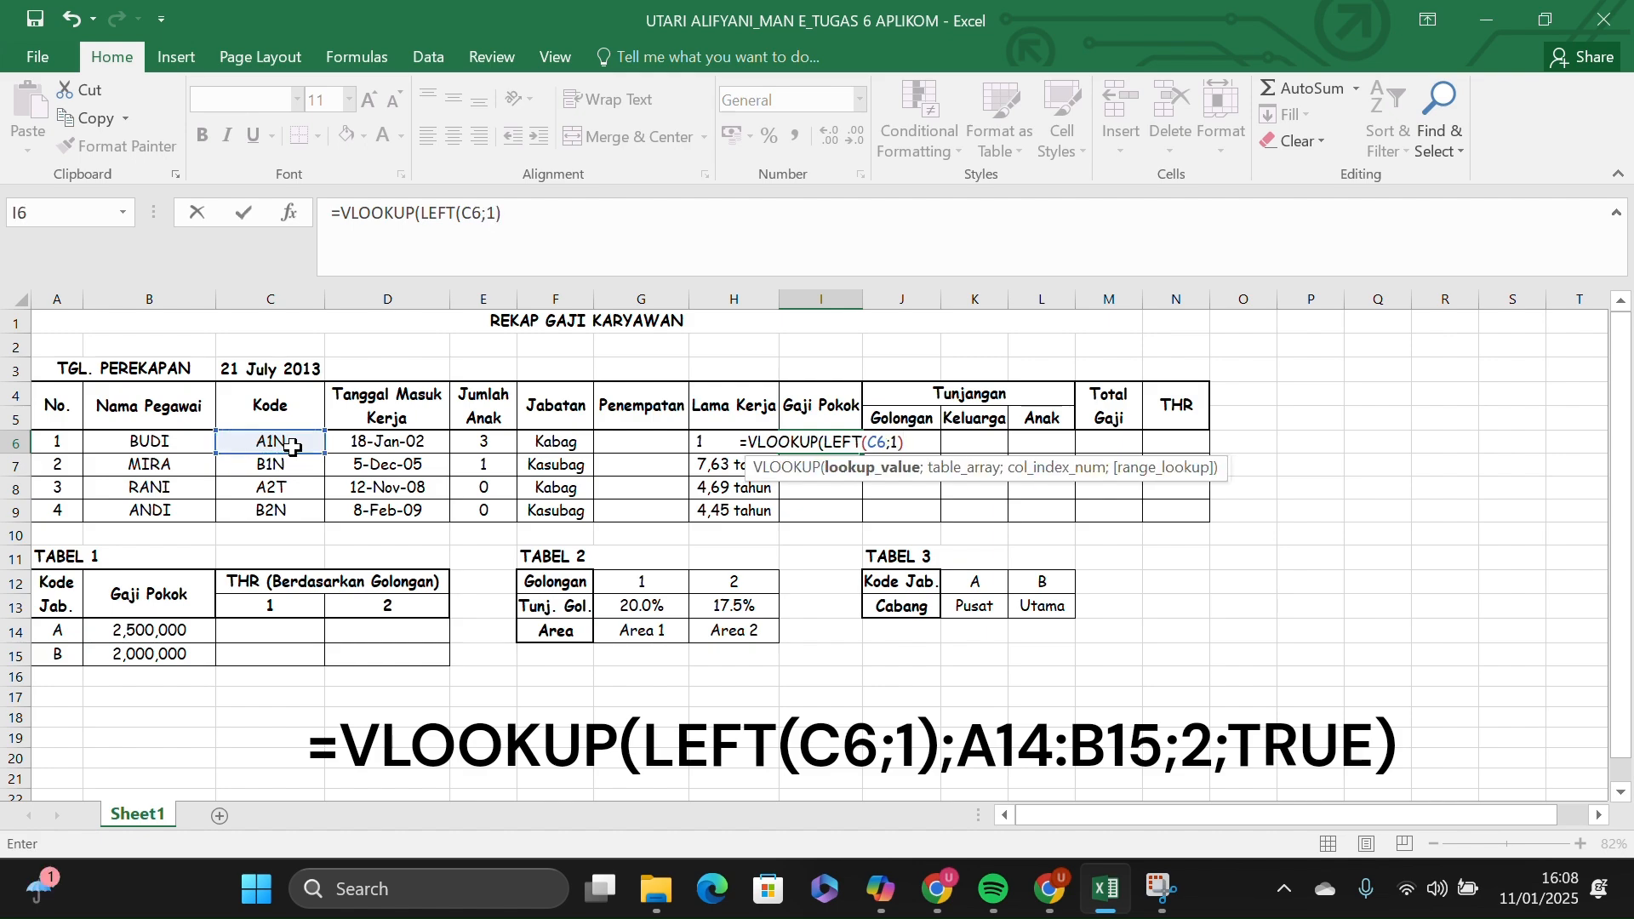
Finish the I6 VLOOKUP with the absolute range $A$14:$B$15, column index 2 and TRUE, and fill it down to I9.
{"action": "type", "text": ";"}
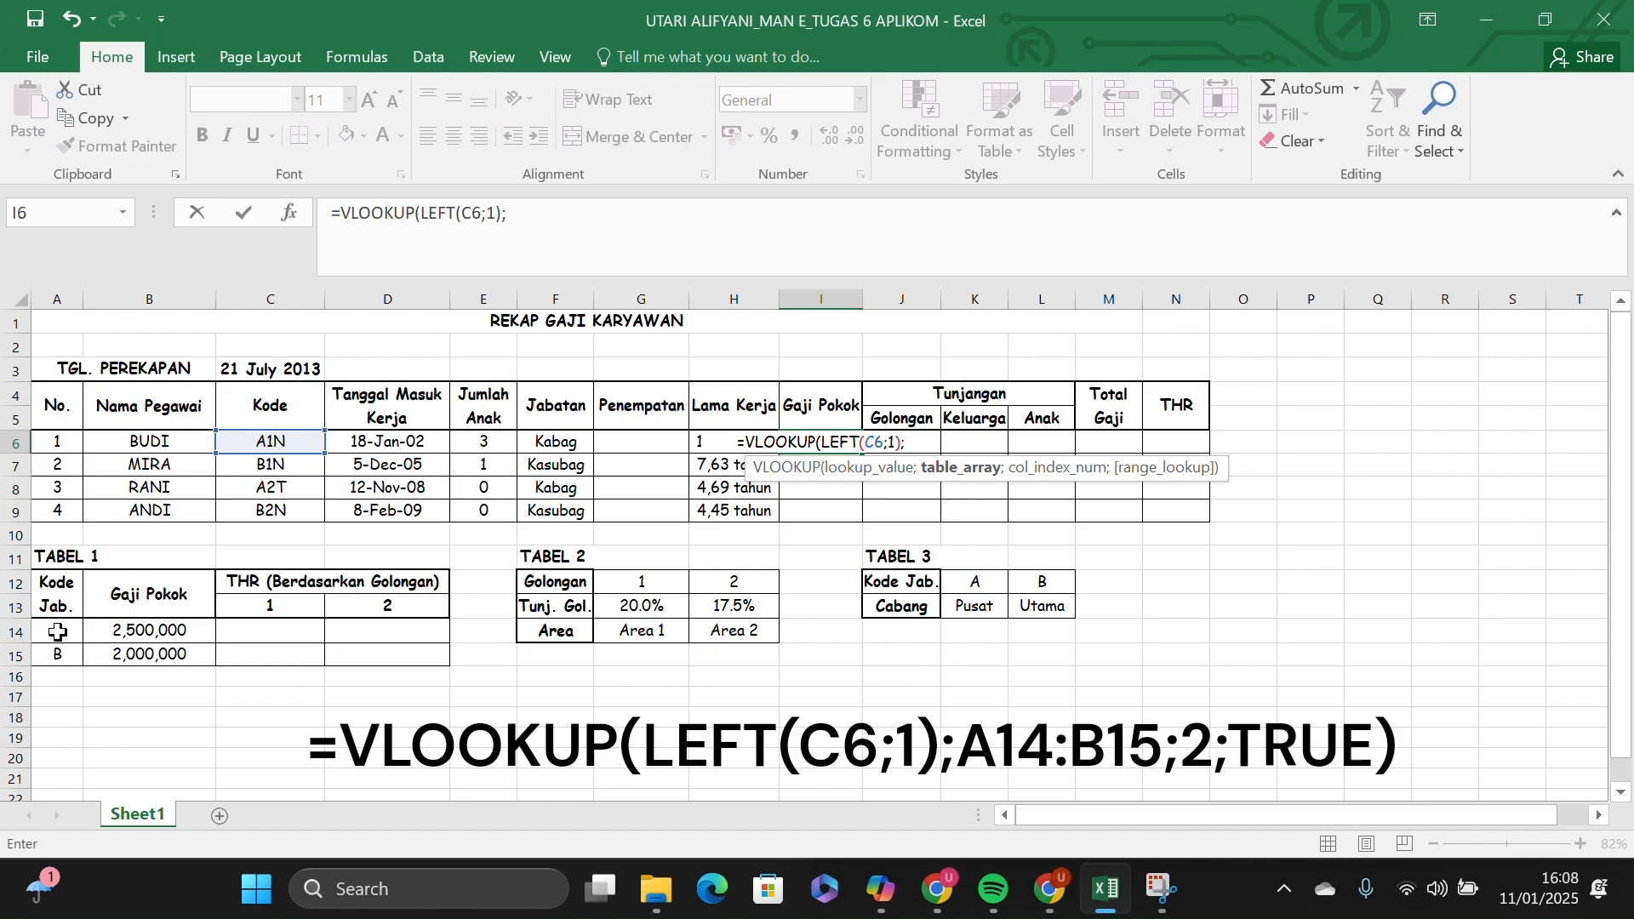
{"action": "left_click_drag", "start_coordinate": [56, 629], "coordinate": [159, 652]}
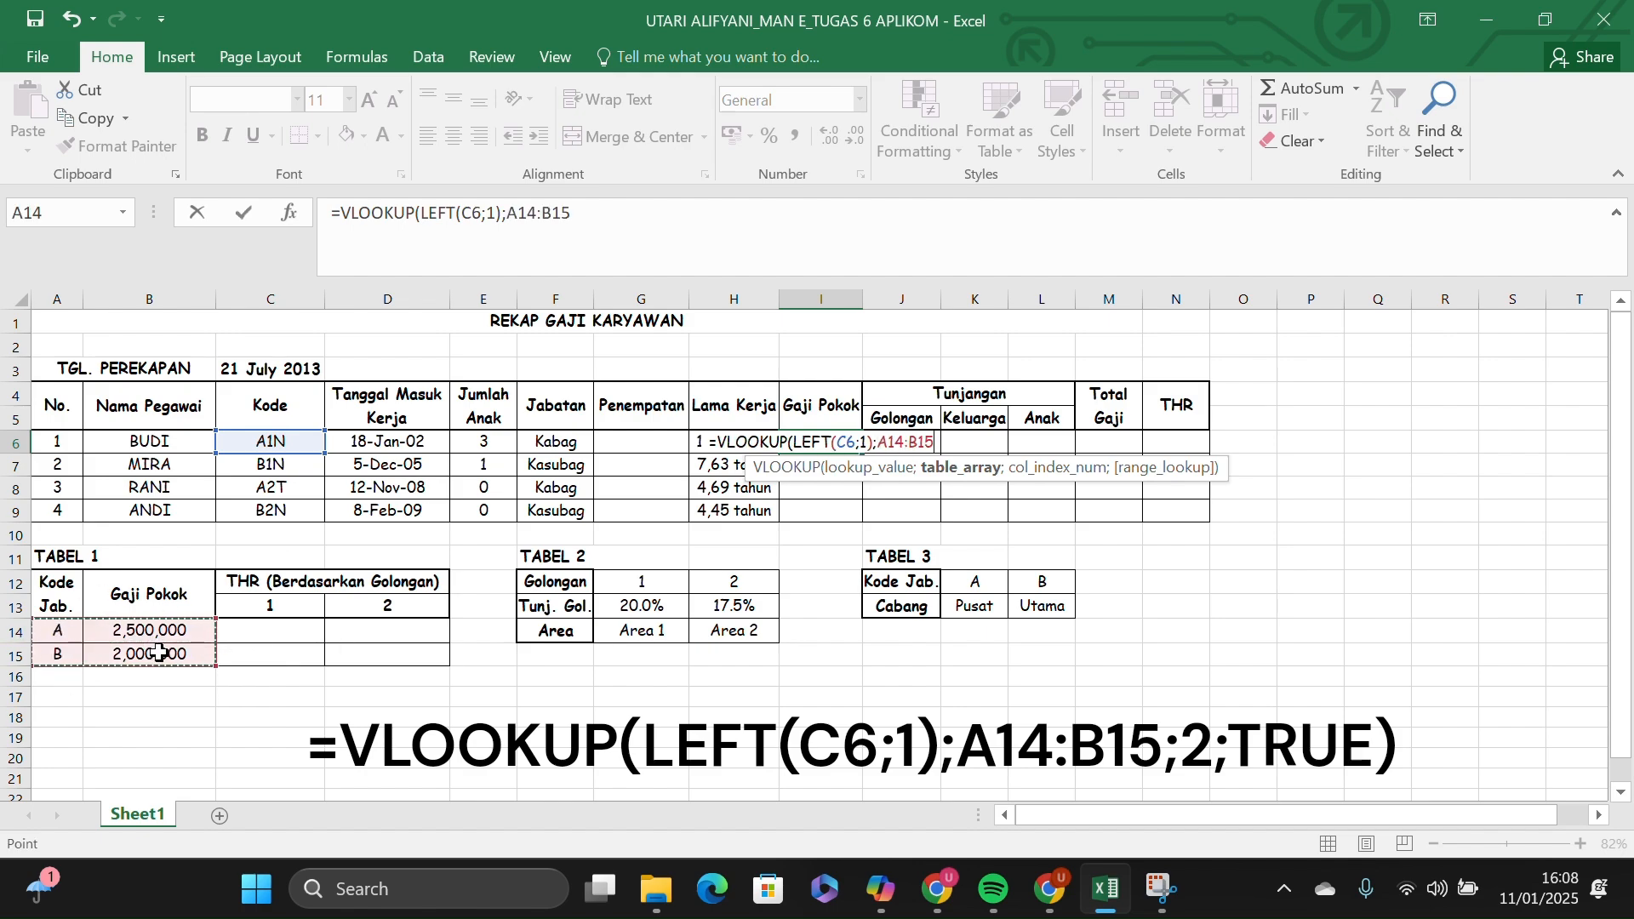
{"action": "key", "text": "F4"}
{"action": "type", "text": ";"}
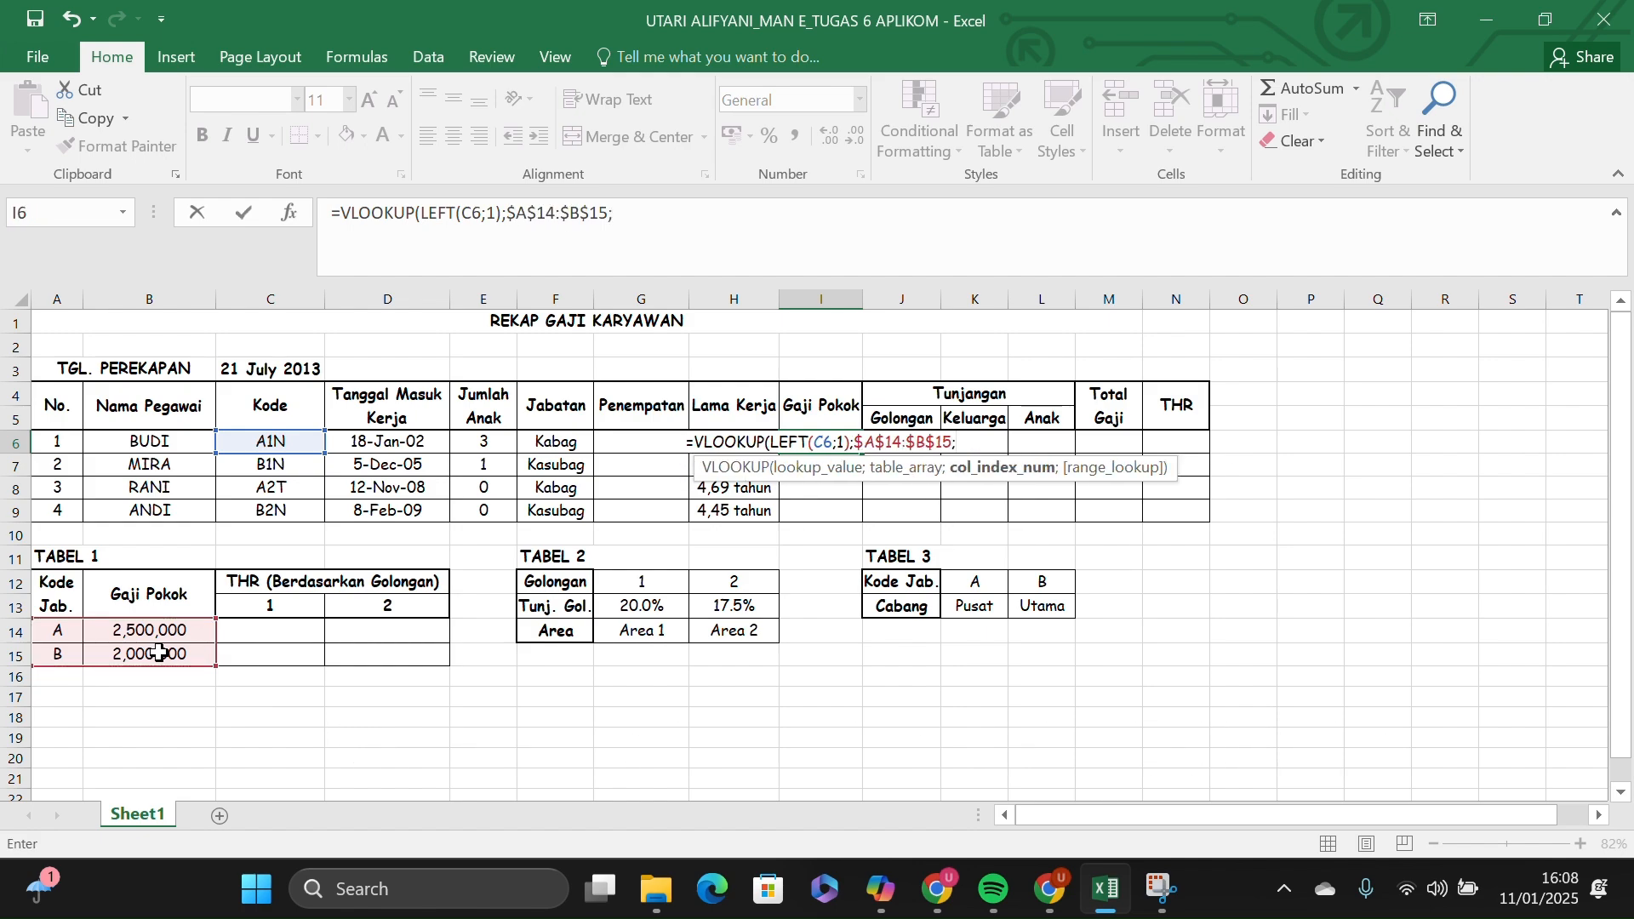
{"action": "type", "text": "2;"}
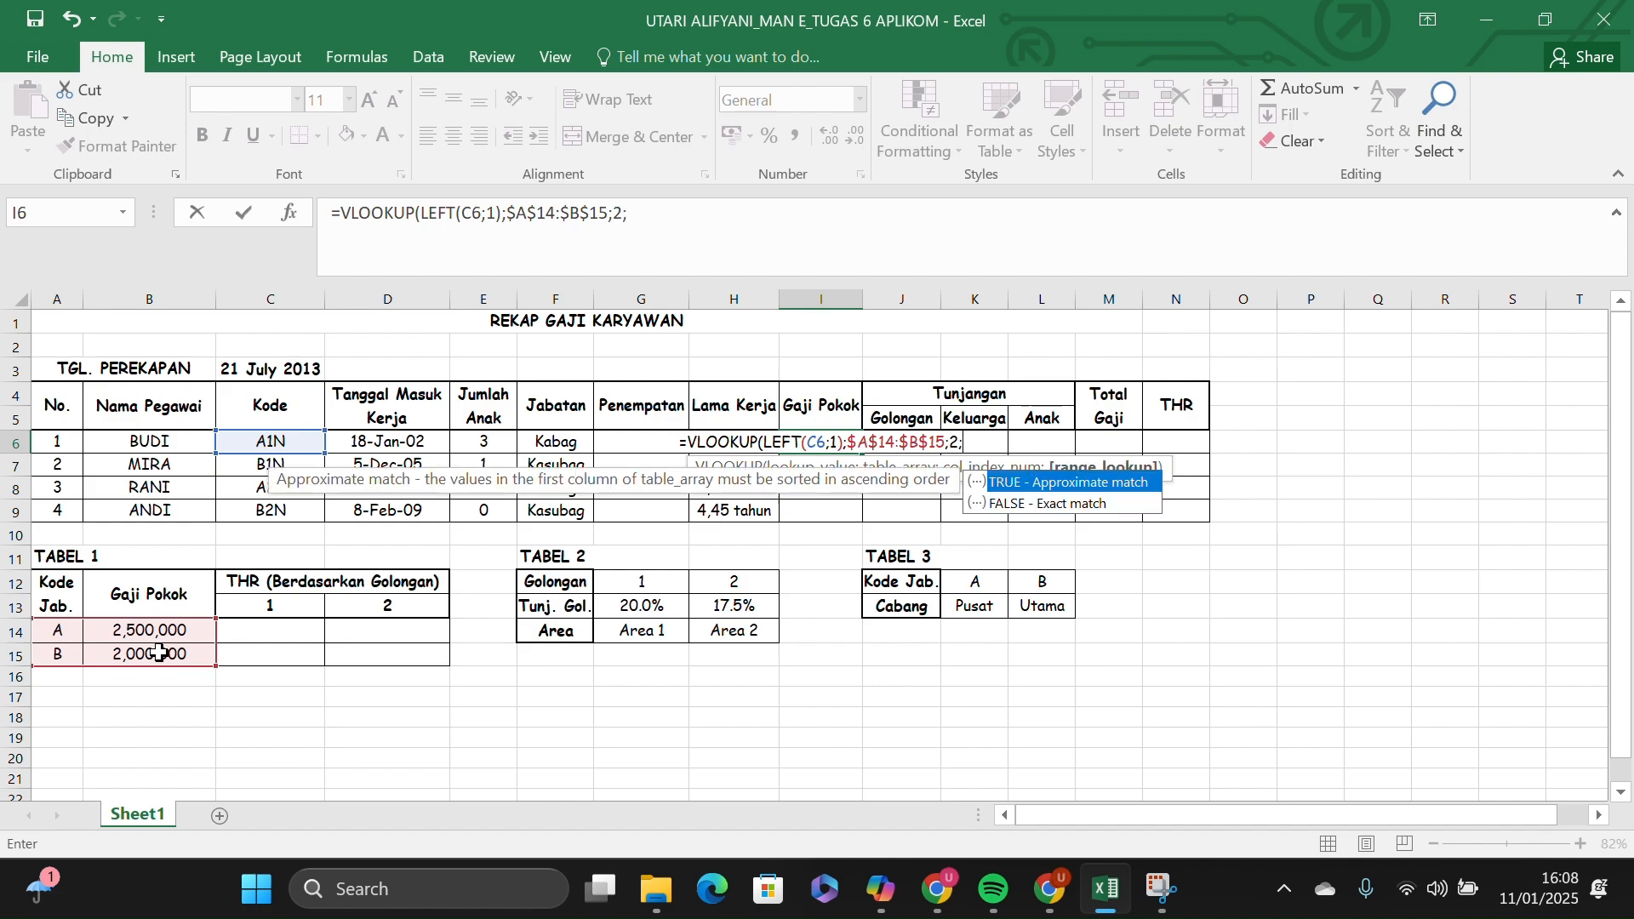
{"action": "double_click", "coordinate": [1036, 481]}
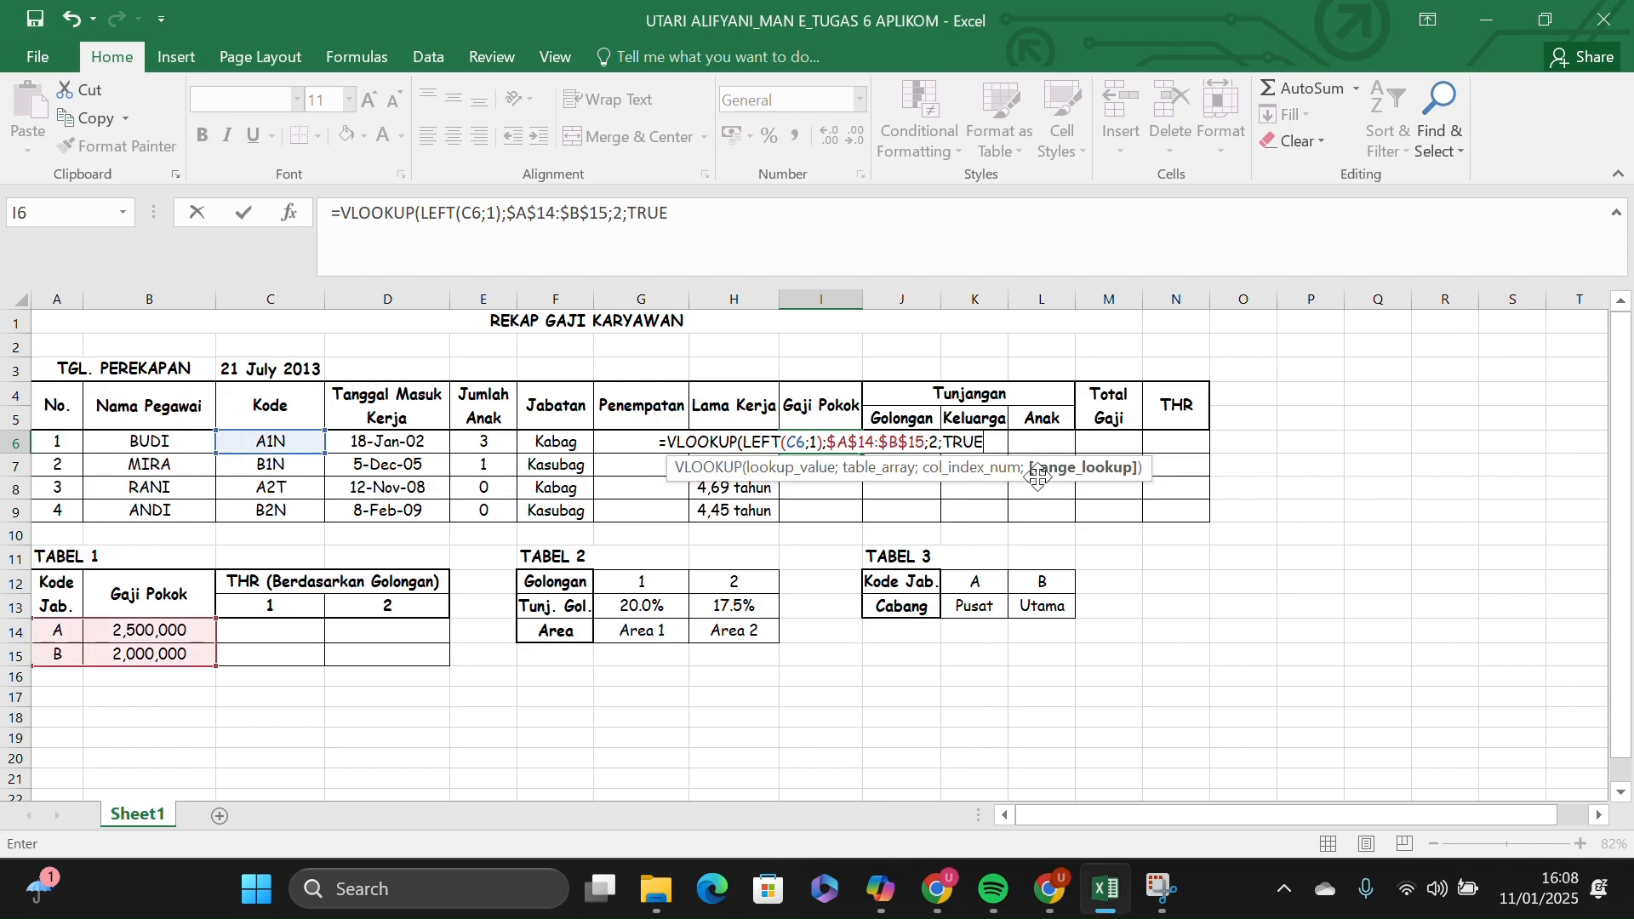
{"action": "type", "text": ")"}
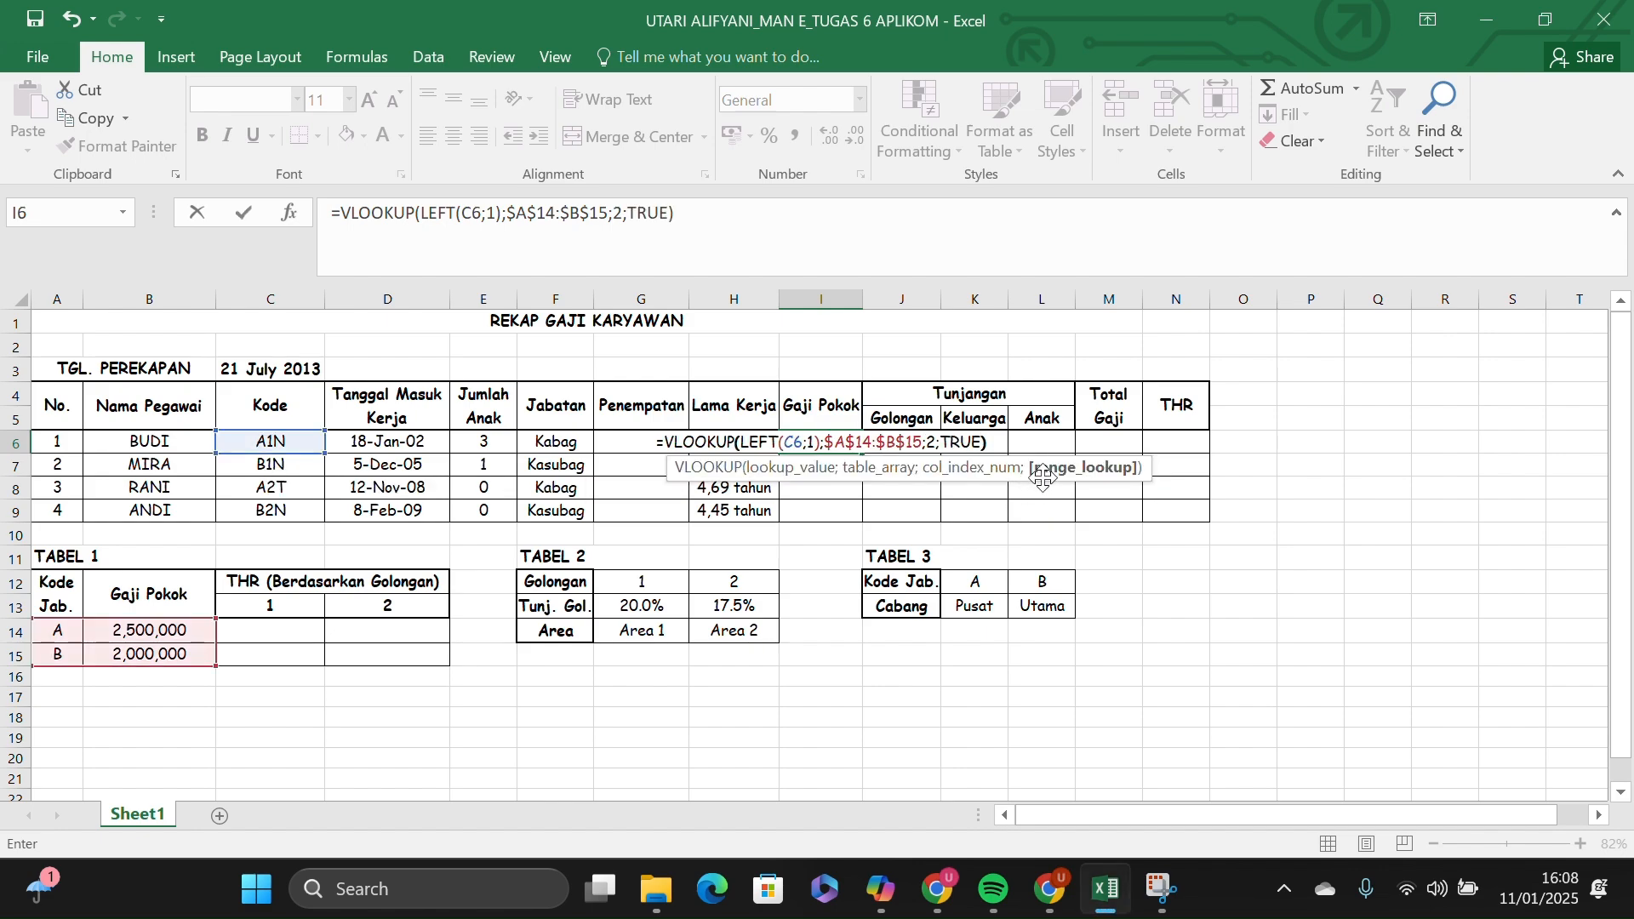
{"action": "key", "text": "Return"}
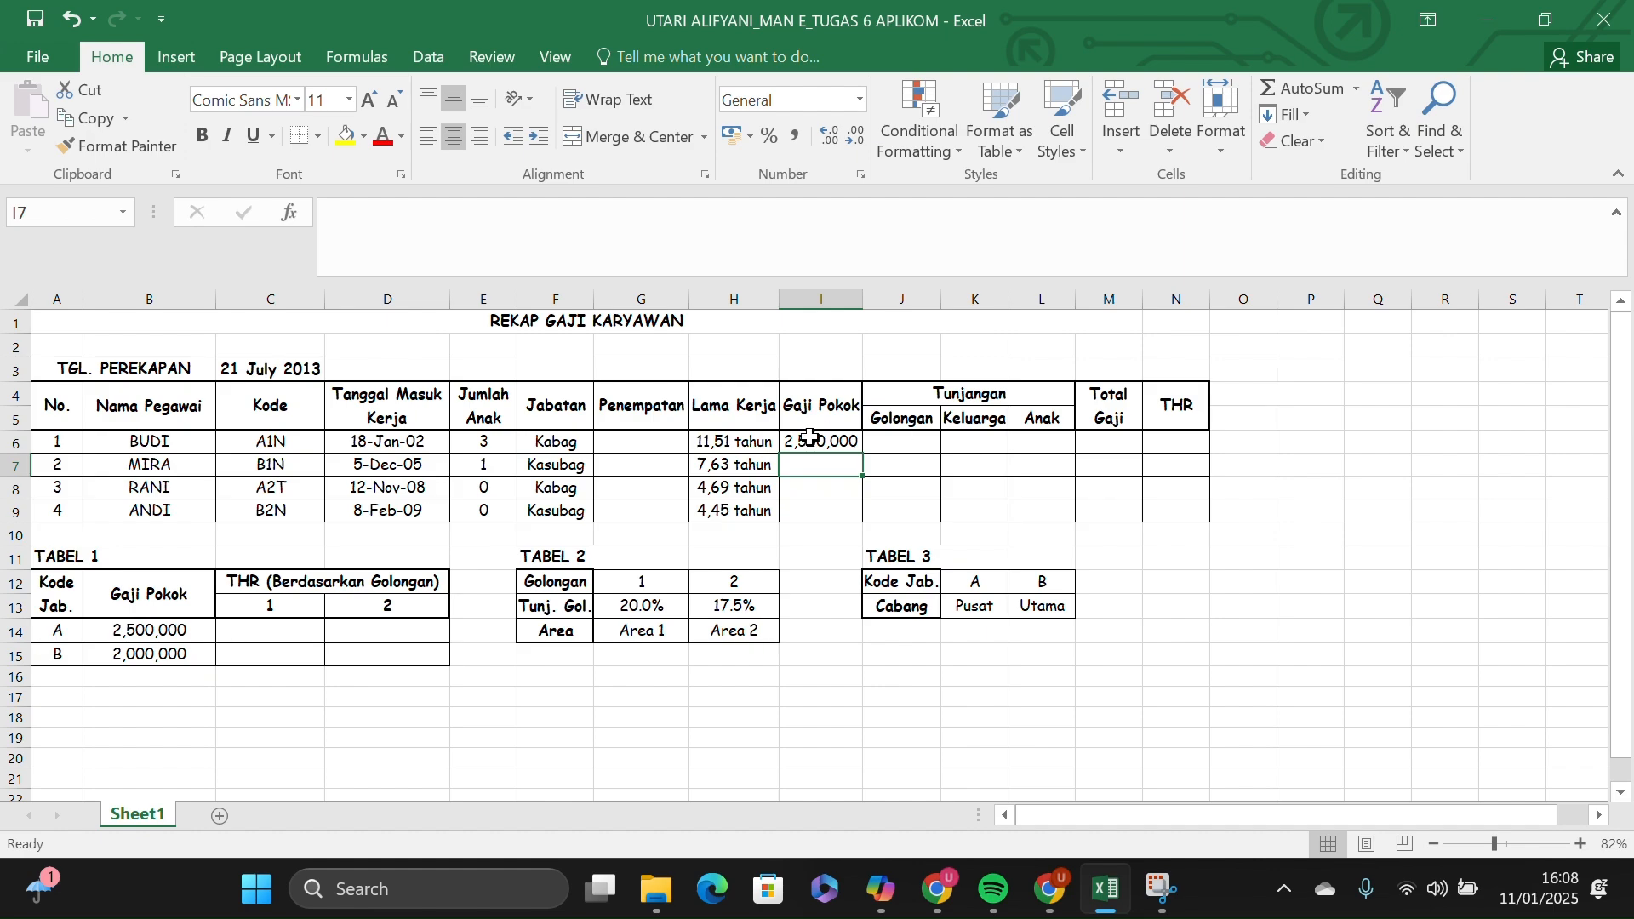
{"action": "left_click", "coordinate": [858, 442]}
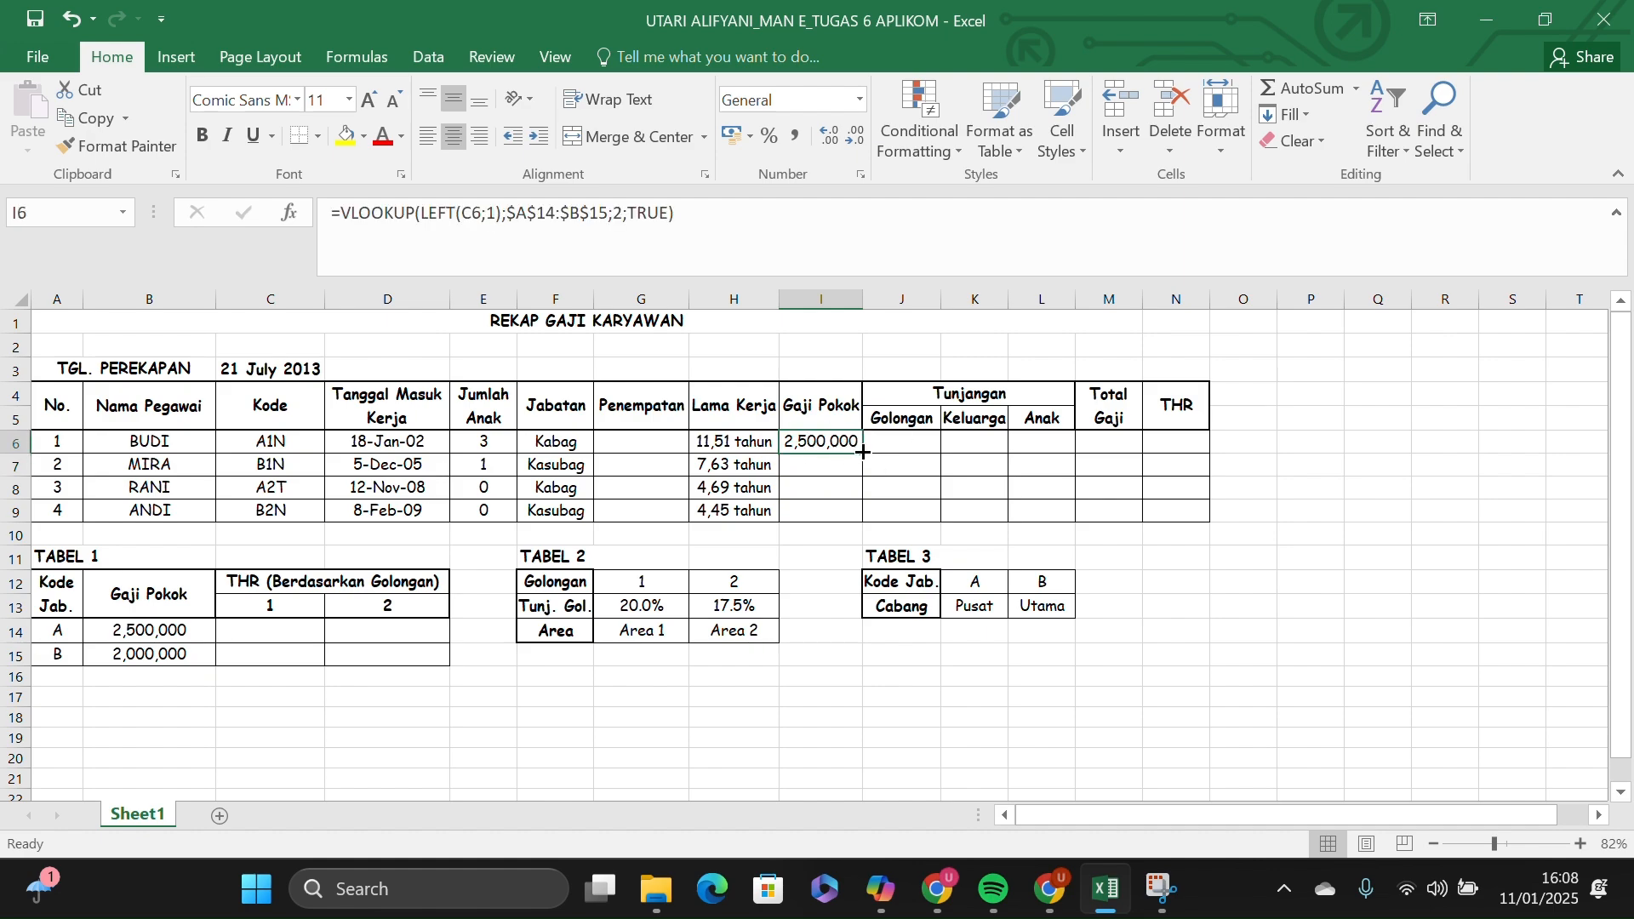
{"action": "left_click_drag", "start_coordinate": [862, 453], "coordinate": [862, 515]}
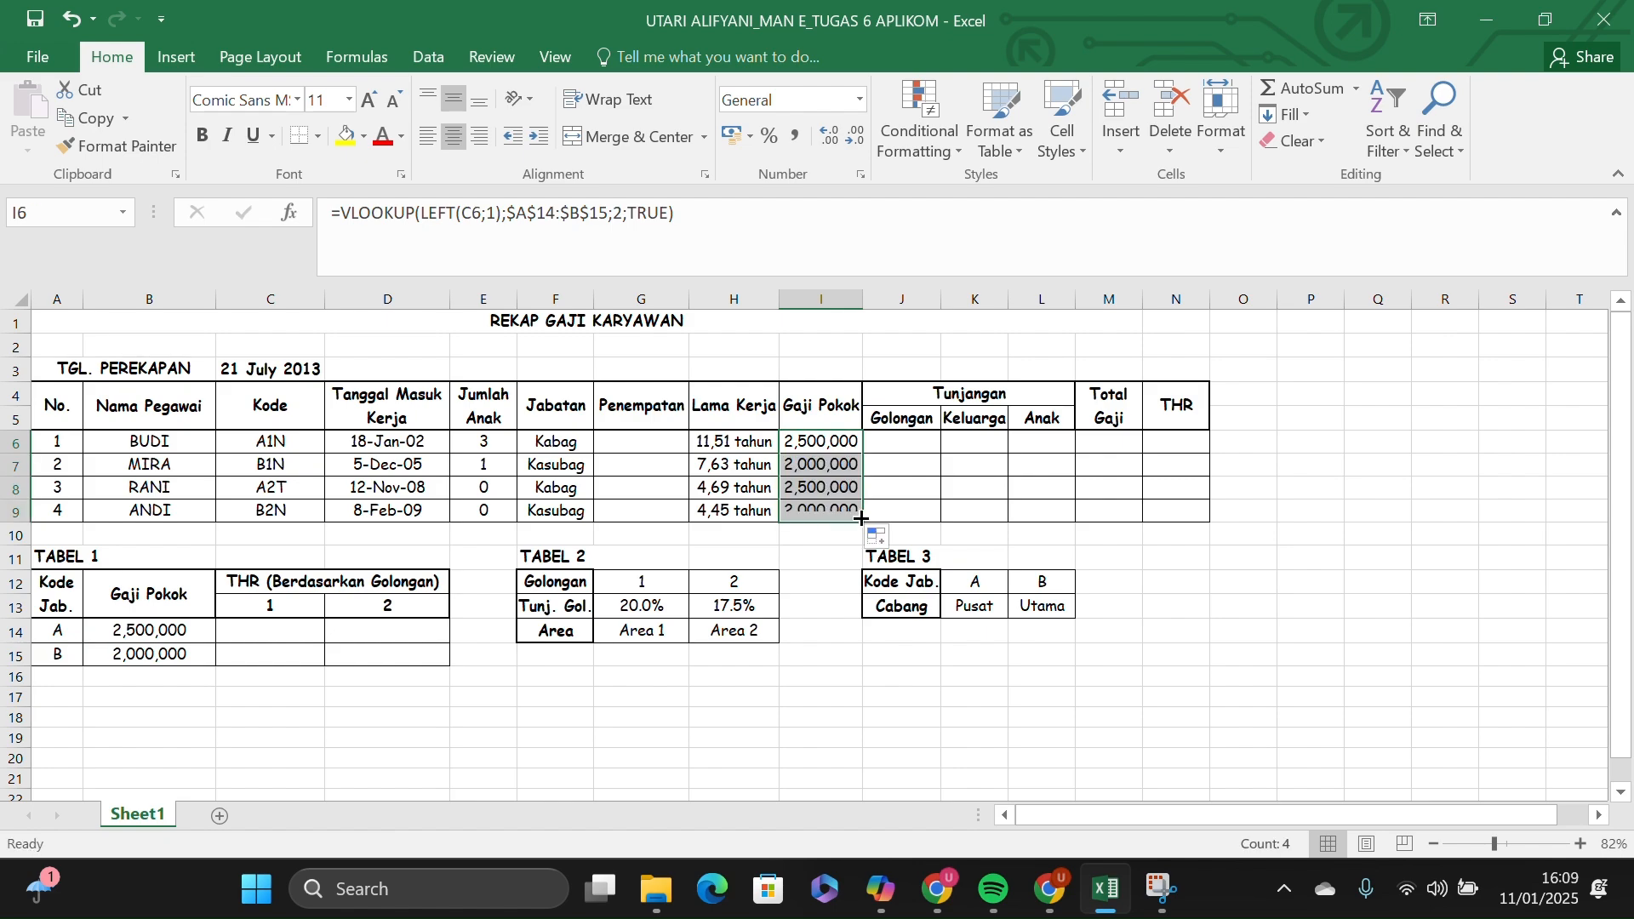
Start an HLOOKUP in the first employee's Tunjangan Golongan cell J6 with MID(C6;2;1) as its lookup value.
{"action": "left_click", "coordinate": [898, 442]}
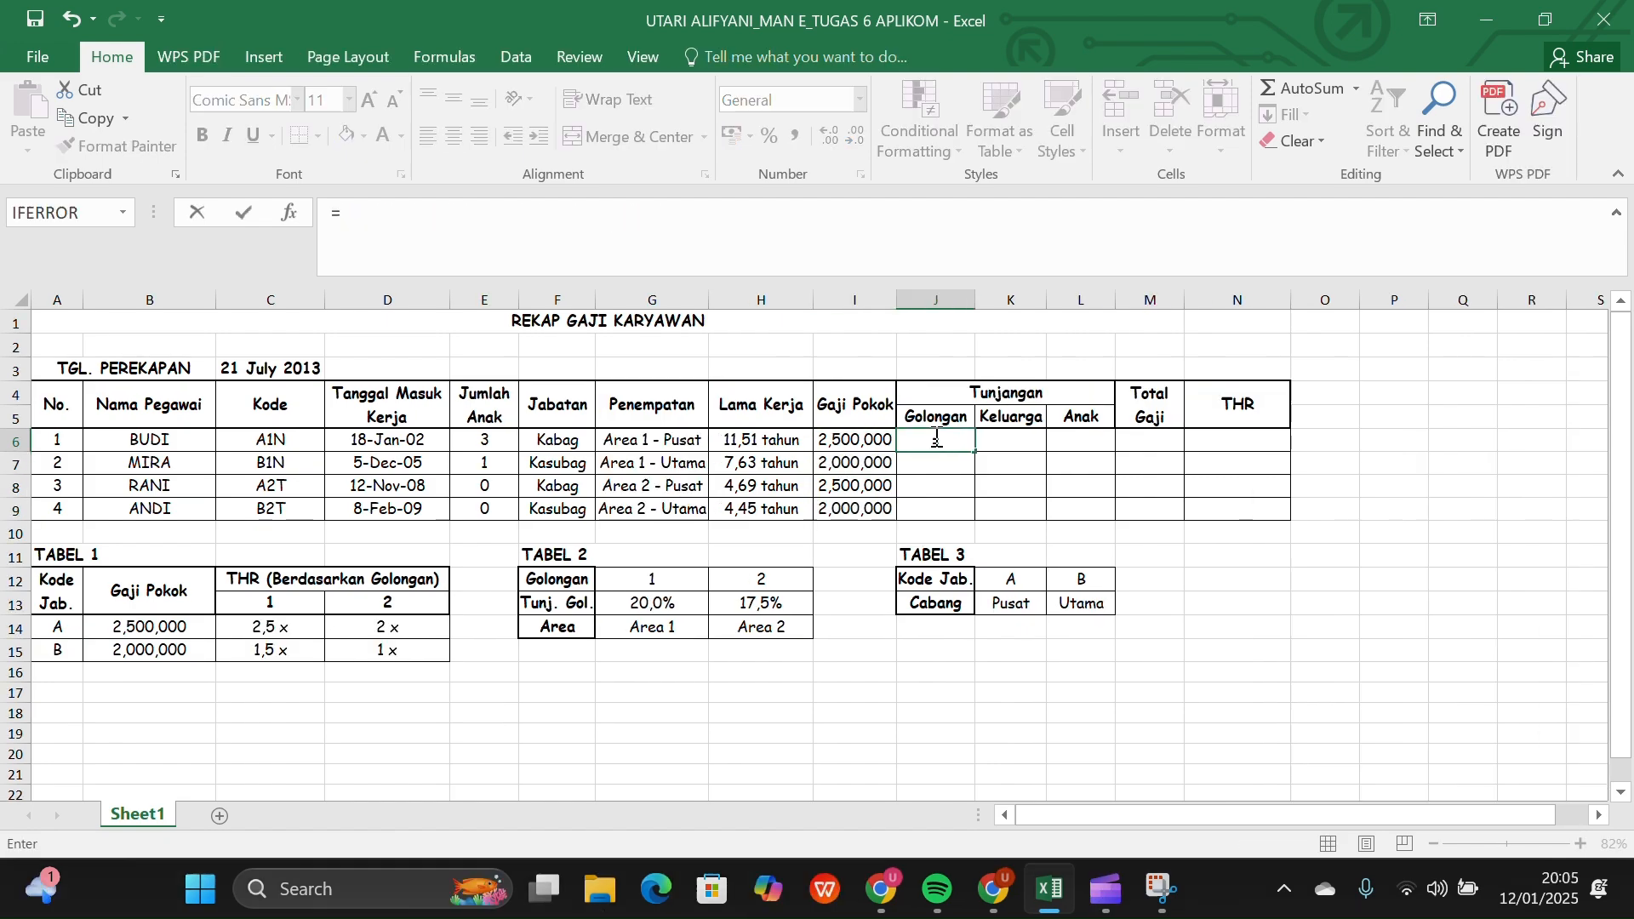
{"action": "type", "text": "h"}
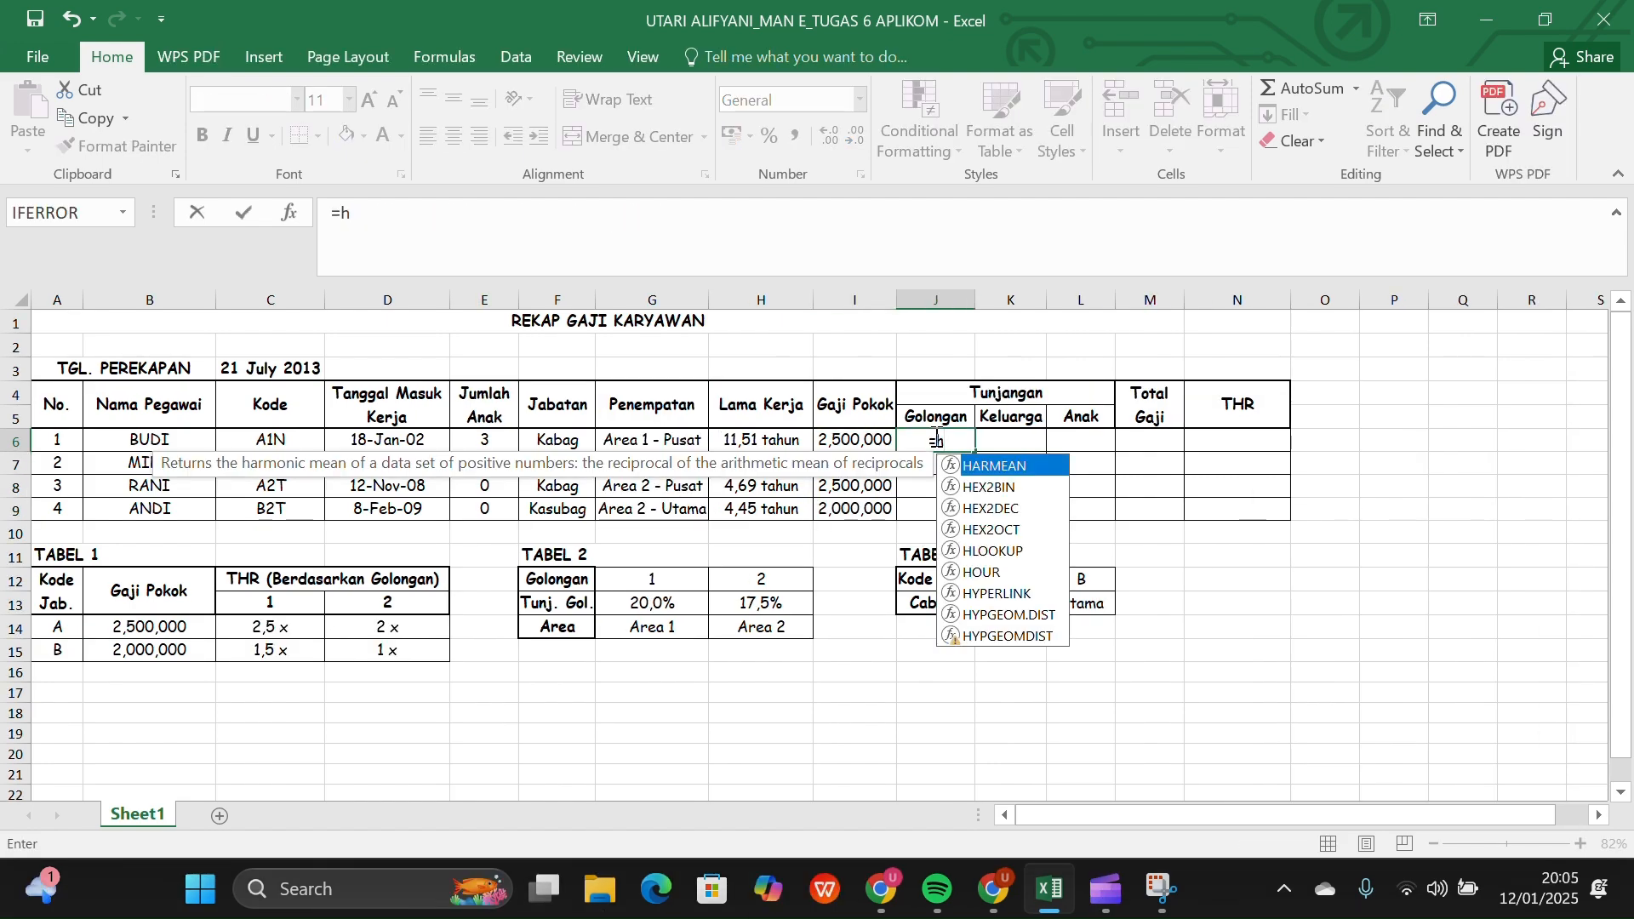
{"action": "double_click", "coordinate": [1000, 551]}
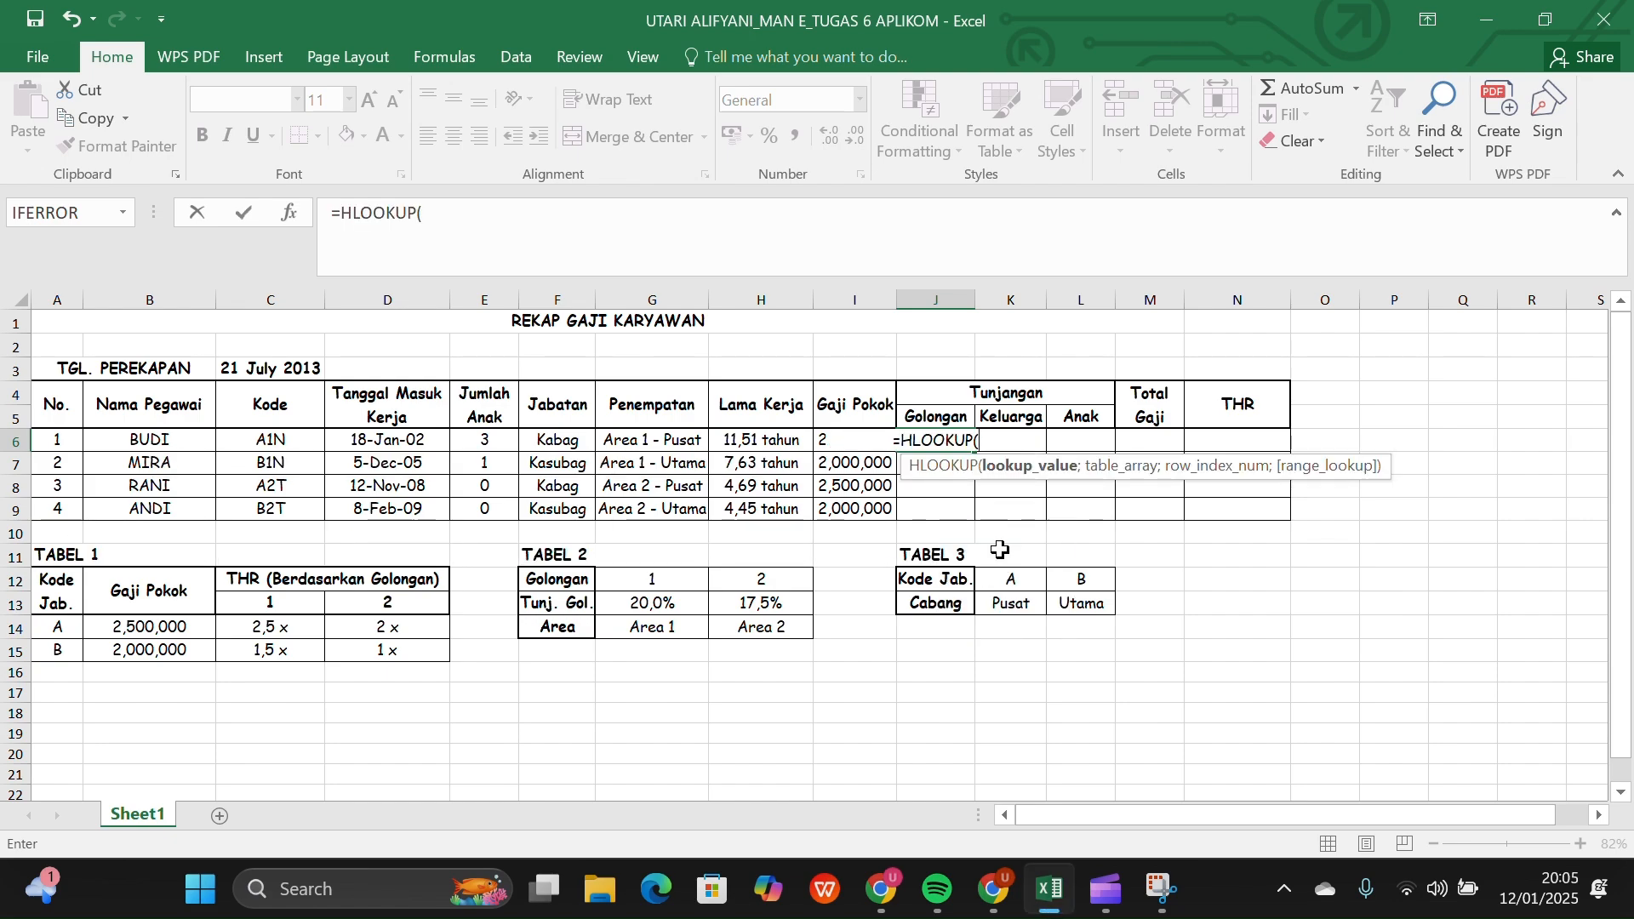
{"action": "type", "text": "mi"}
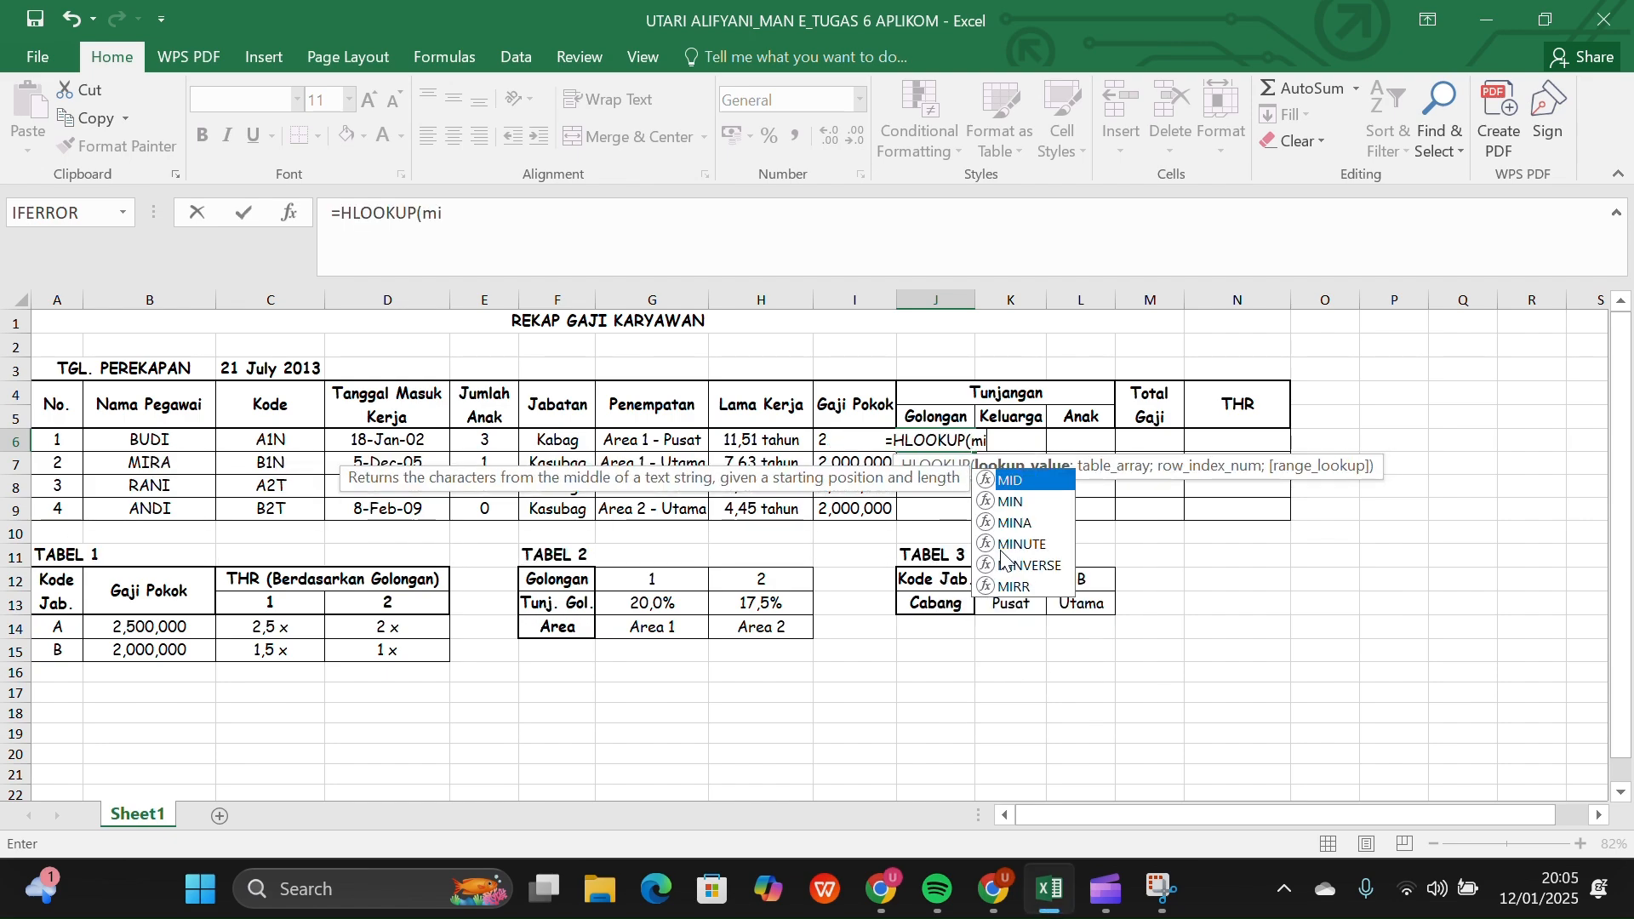
{"action": "double_click", "coordinate": [1018, 479]}
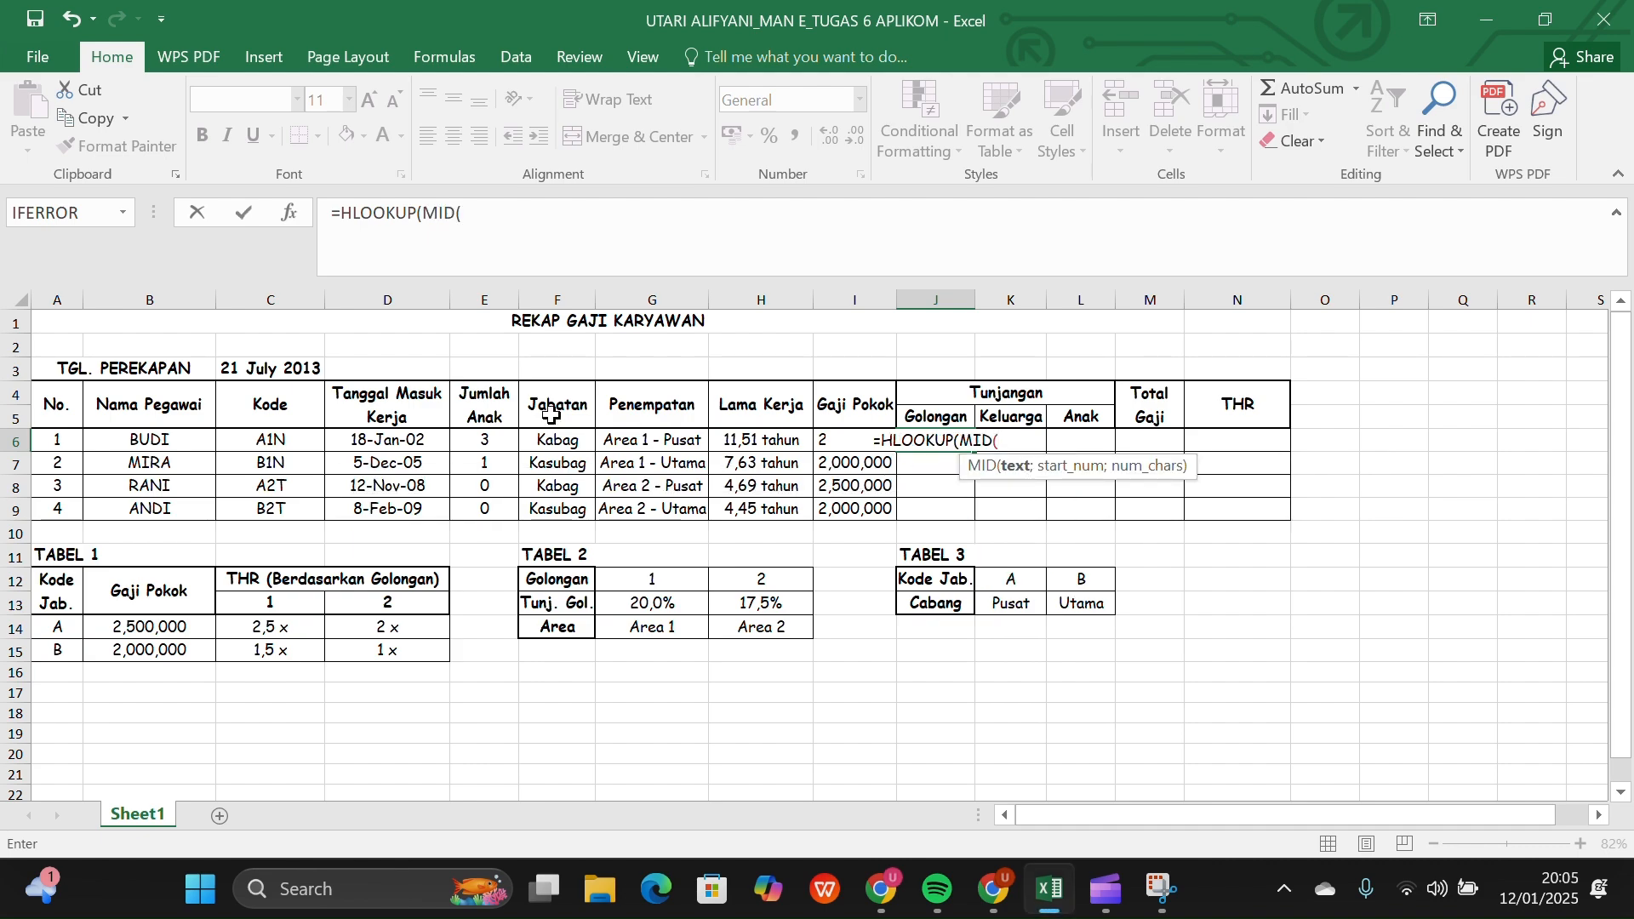
{"action": "left_click", "coordinate": [283, 443]}
{"action": "type", "text": ";2"}
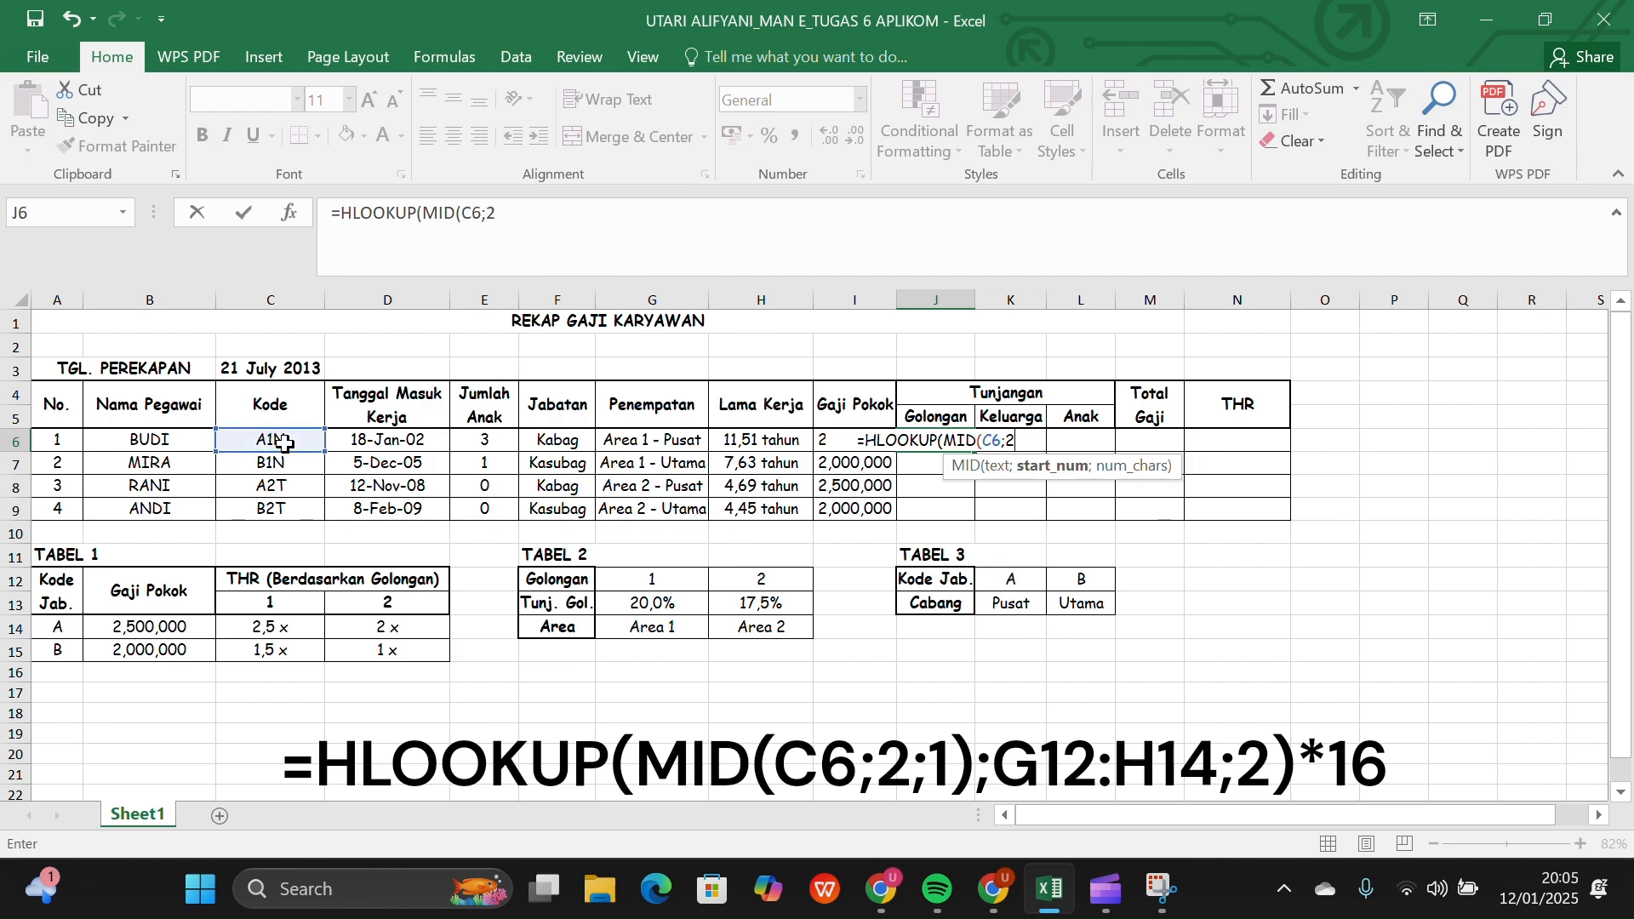
{"action": "type", "text": ";1"}
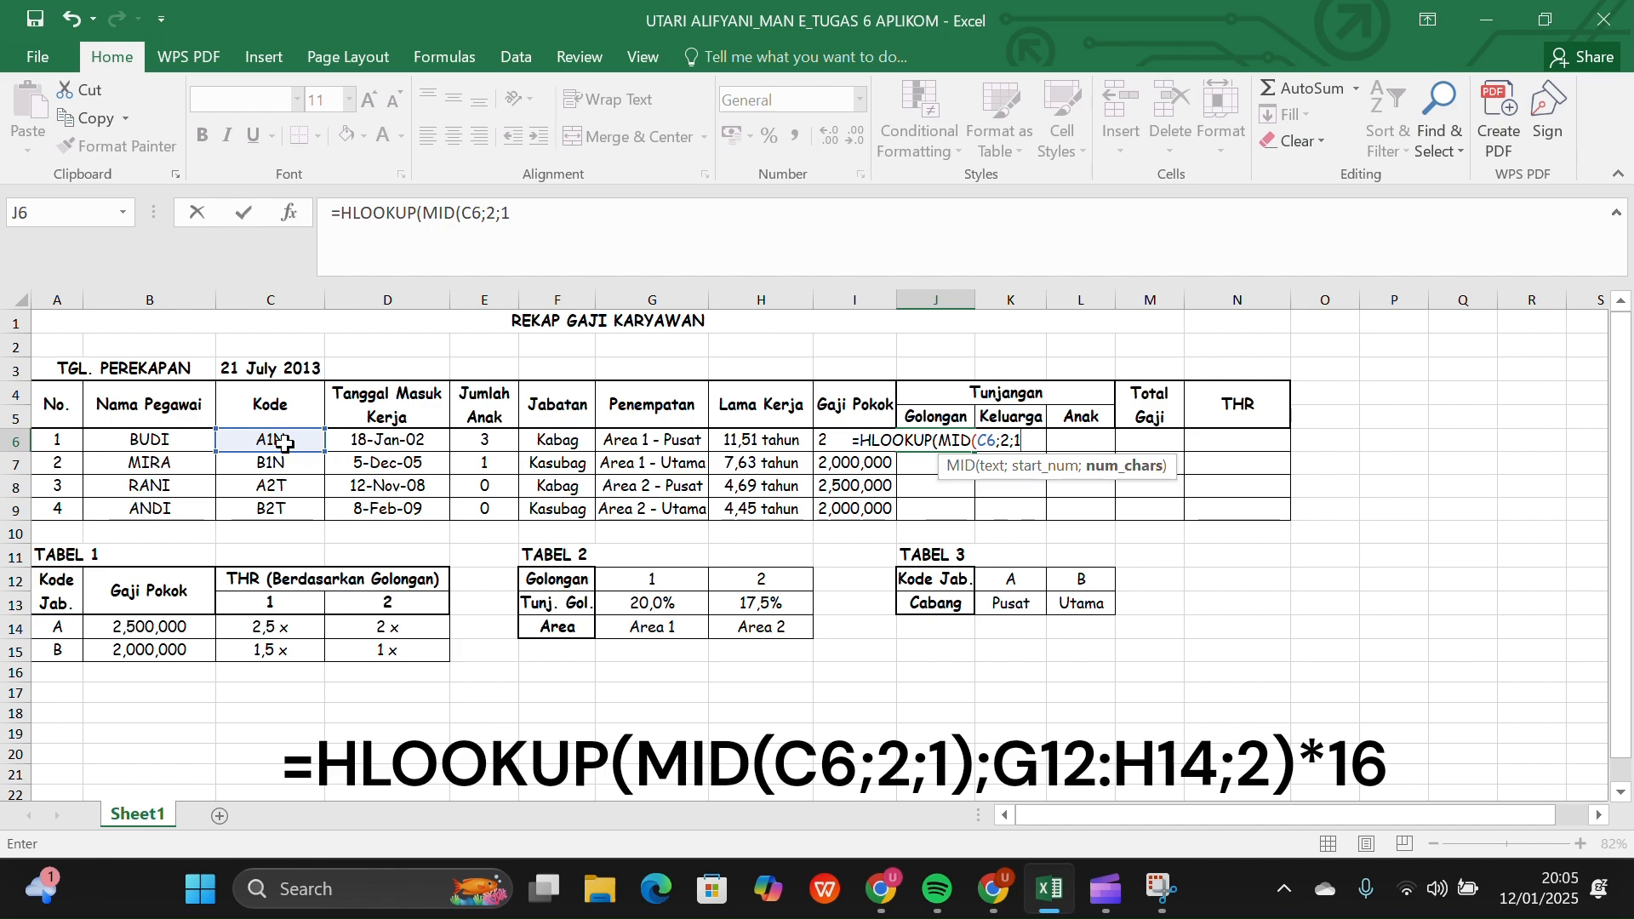
{"action": "type", "text": ")"}
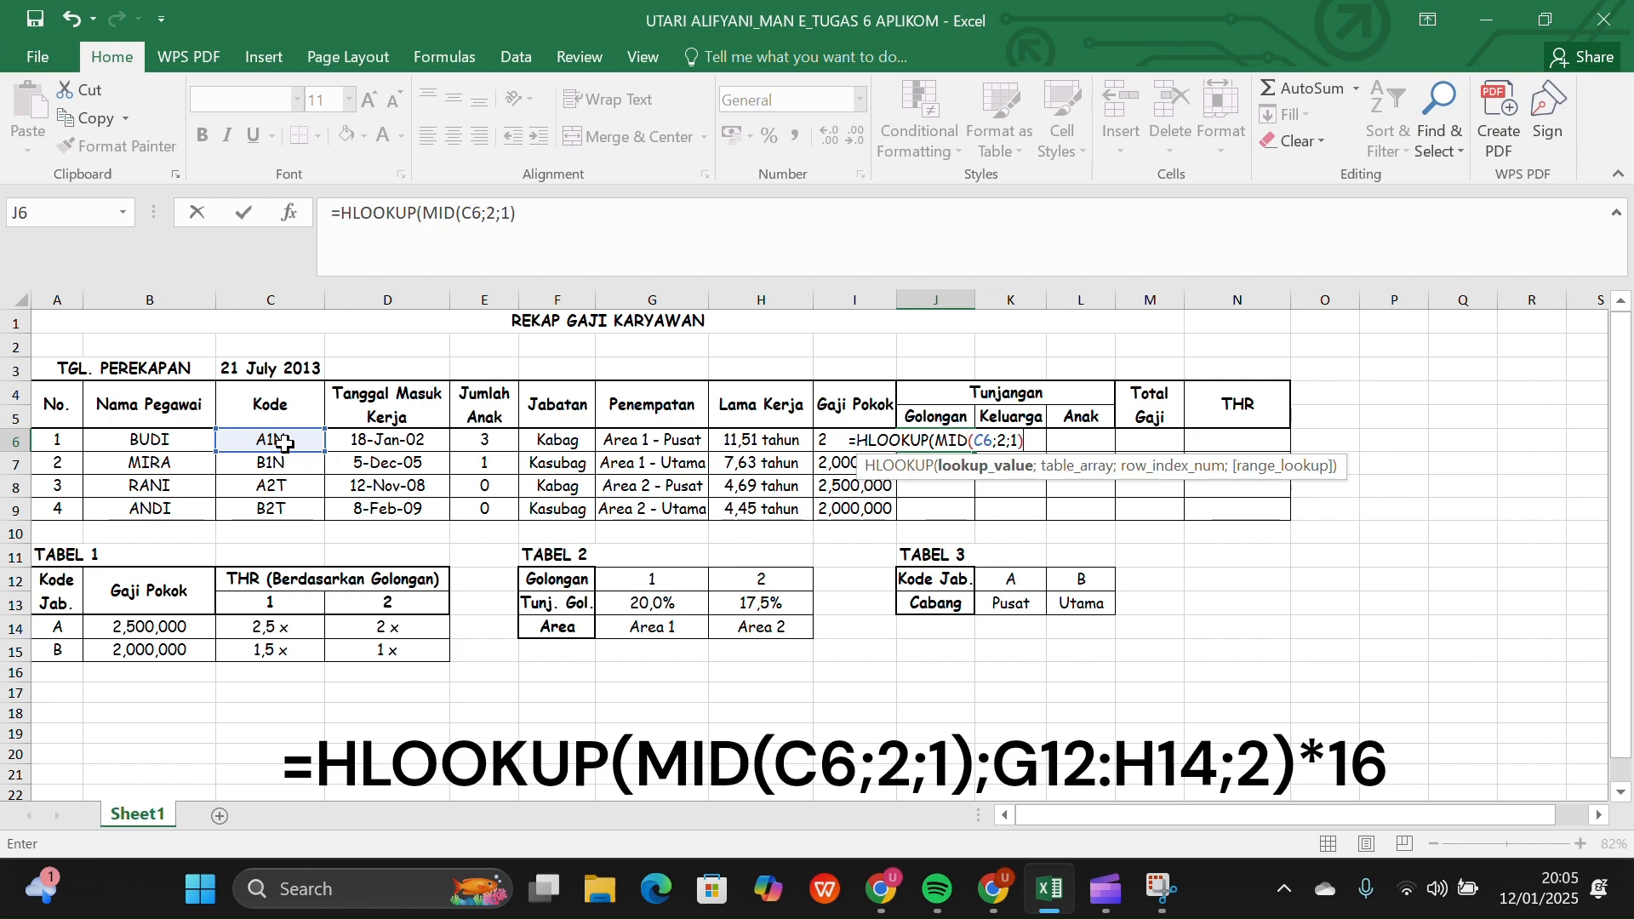
Complete the J6 HLOOKUP with the absolute range $G$12:$H$14 and row index 2, multiplying it by the Gaji Pokok in I6.
{"action": "type", "text": ";"}
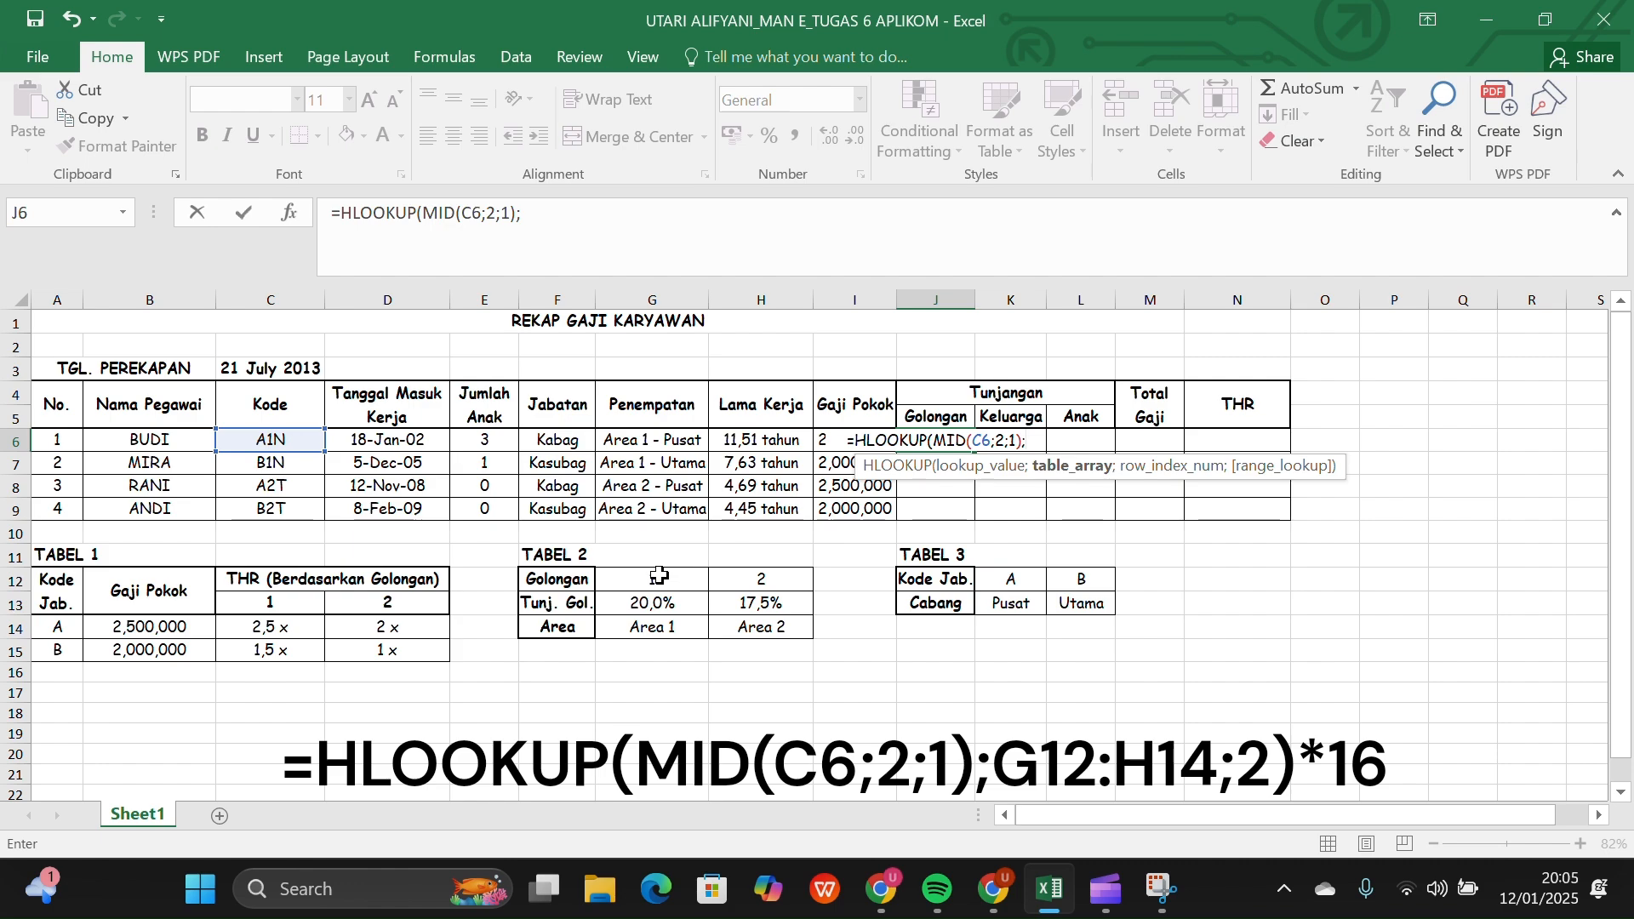
{"action": "left_click_drag", "start_coordinate": [660, 576], "coordinate": [749, 627]}
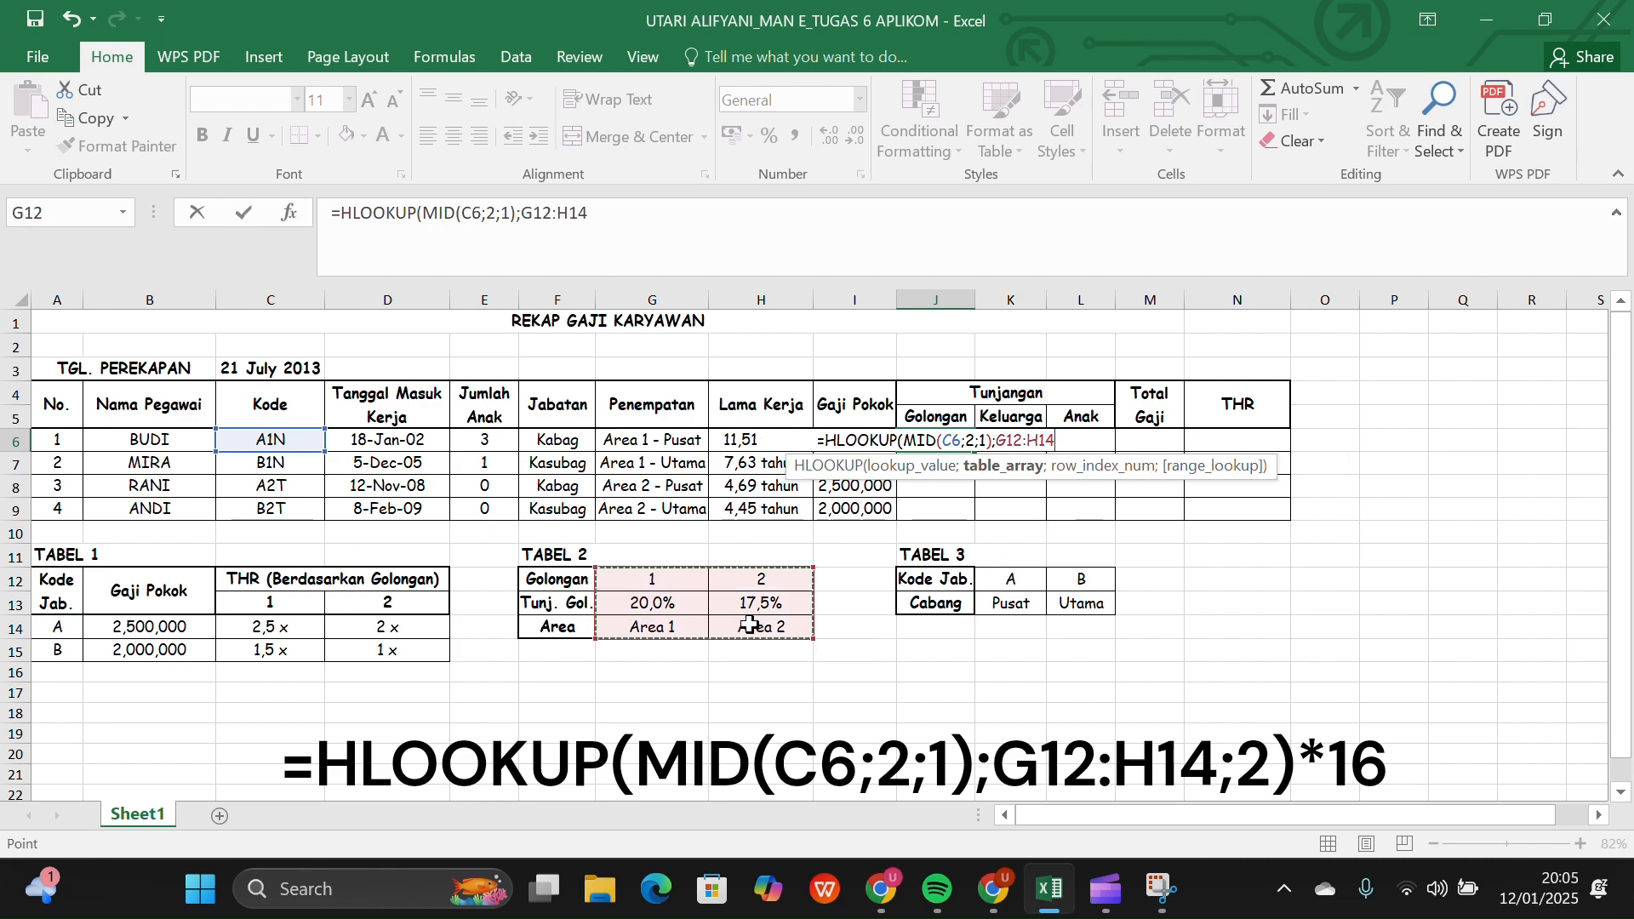
{"action": "key", "text": "F4"}
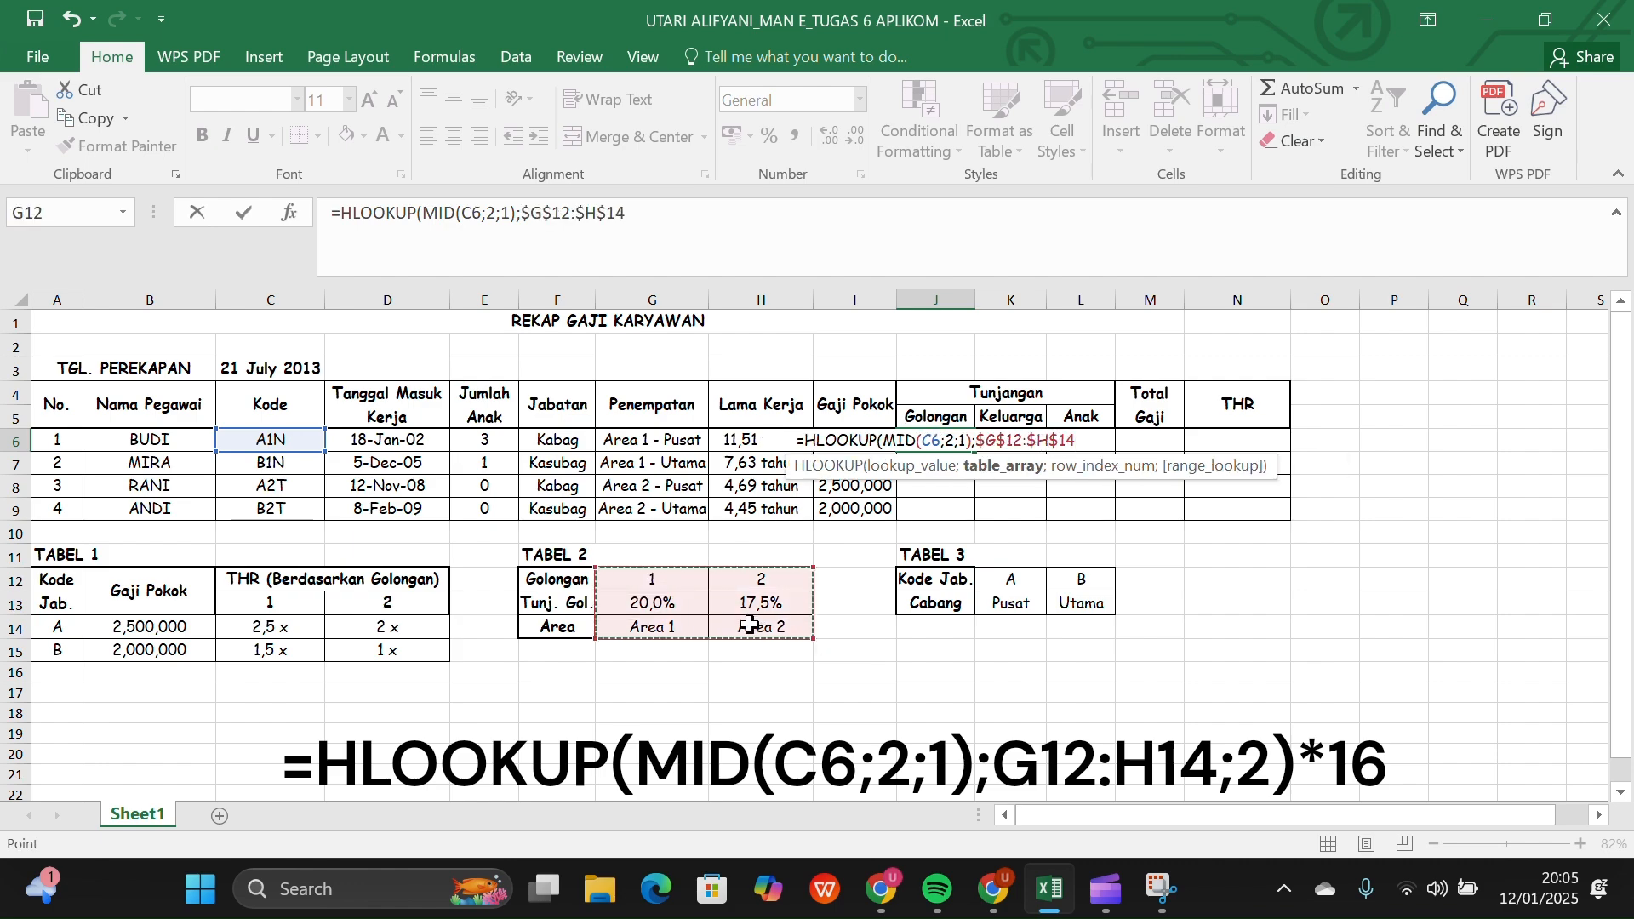
{"action": "type", "text": ";2"}
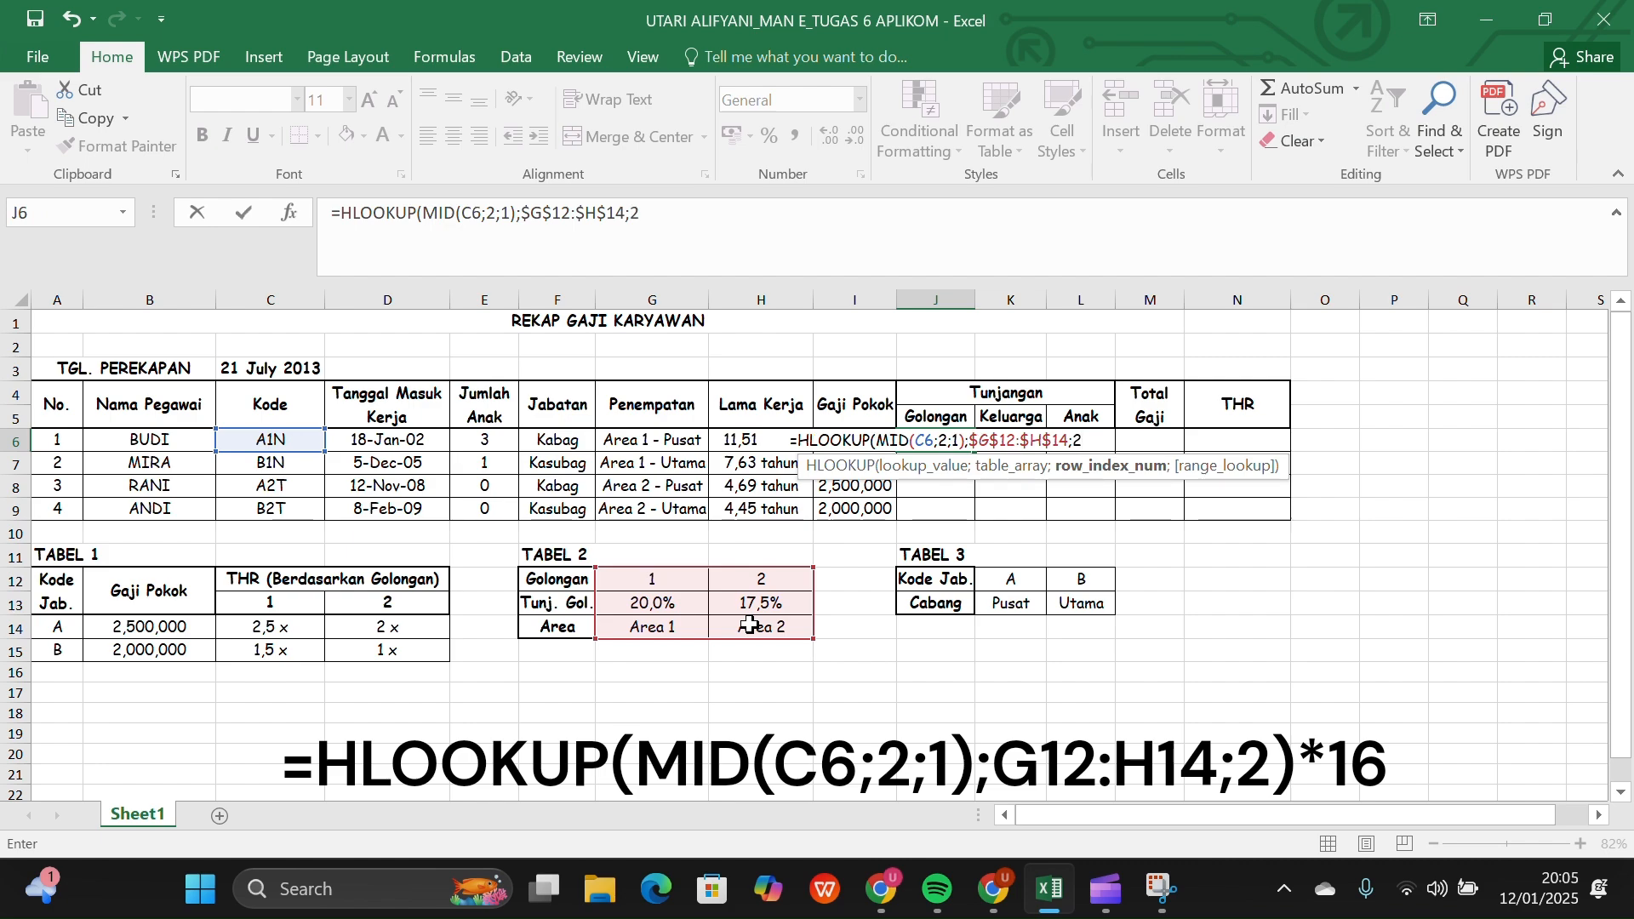
{"action": "type", "text": ")"}
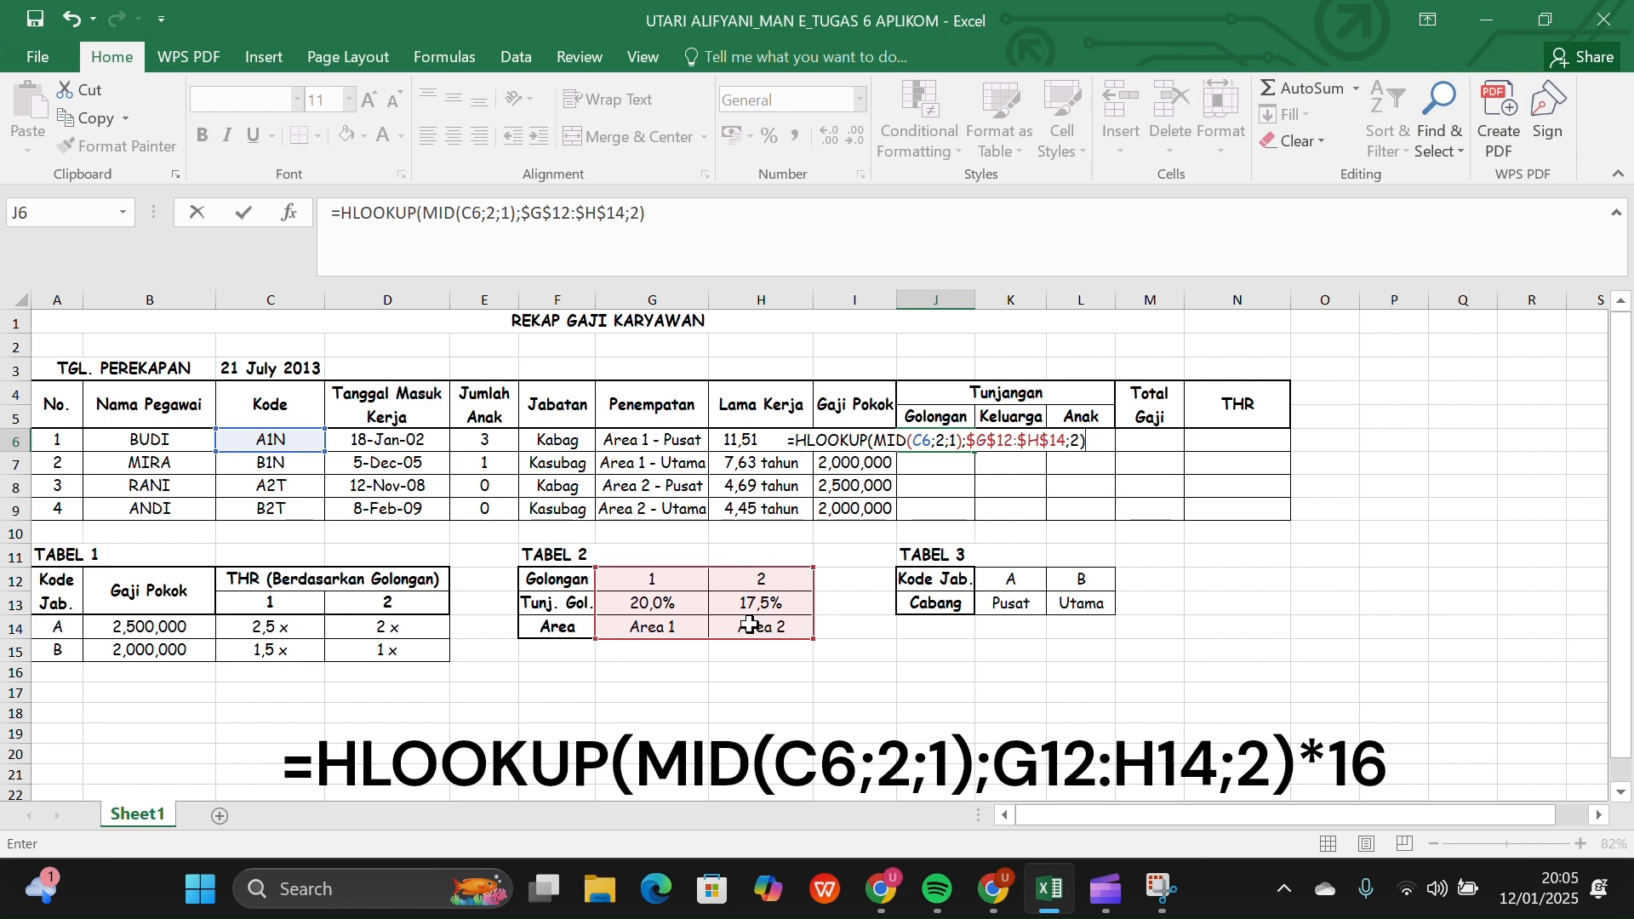
{"action": "type", "text": "*1"}
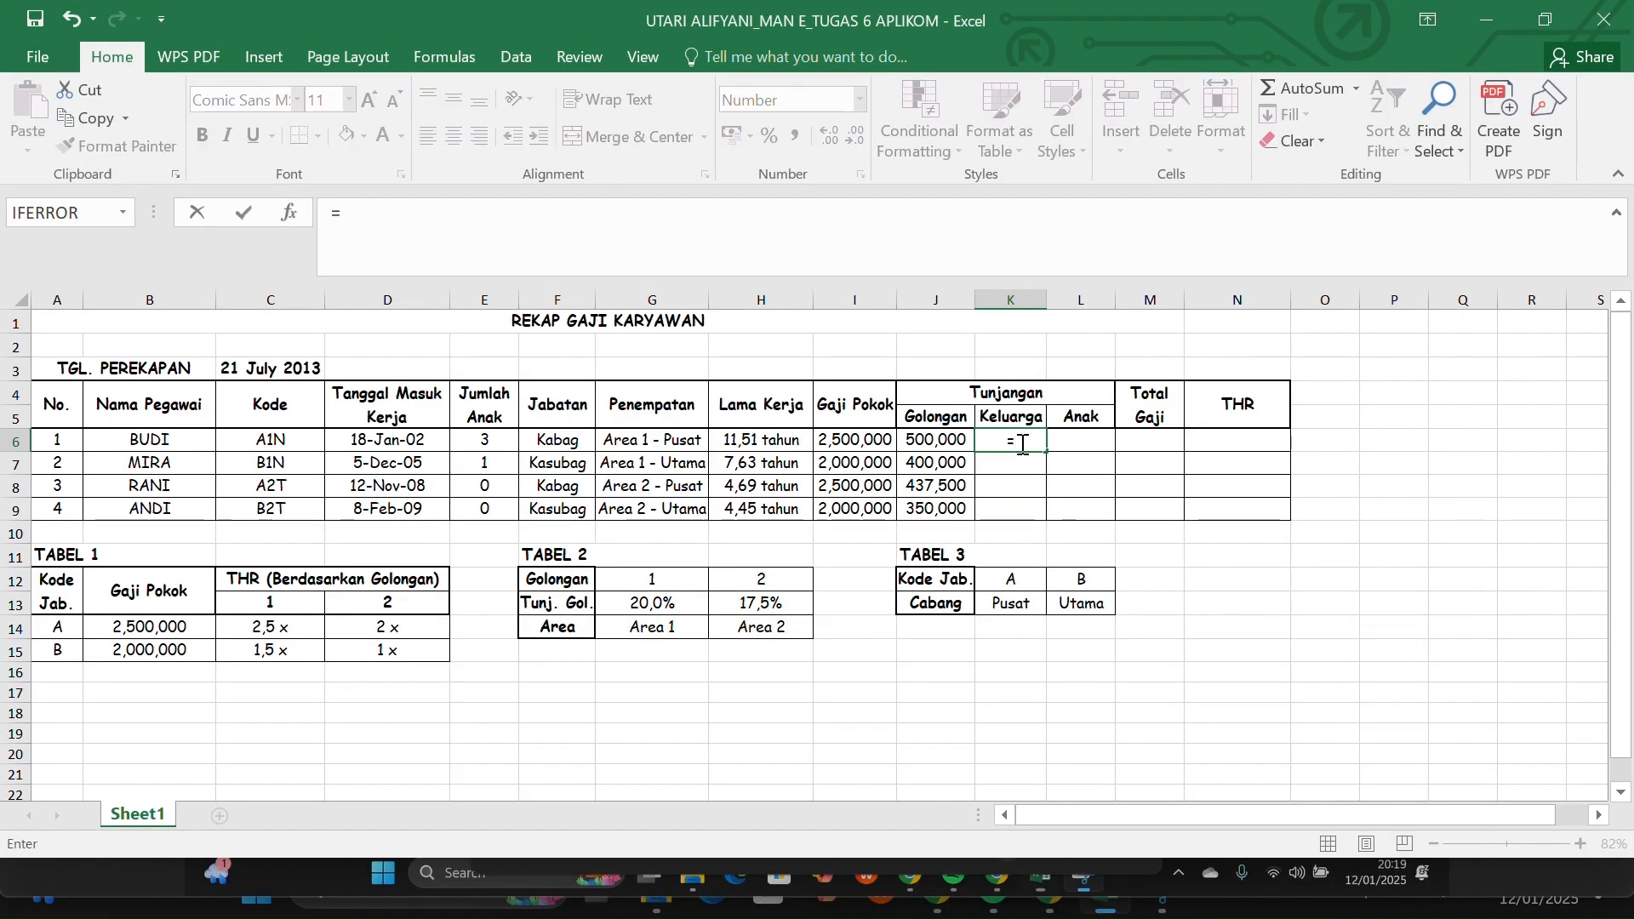
Start an IF with an AND test in the first employee's Keluarga cell K6, using RIGHT(C6;1)="N" as the first condition.
{"action": "type", "text": "IF("}
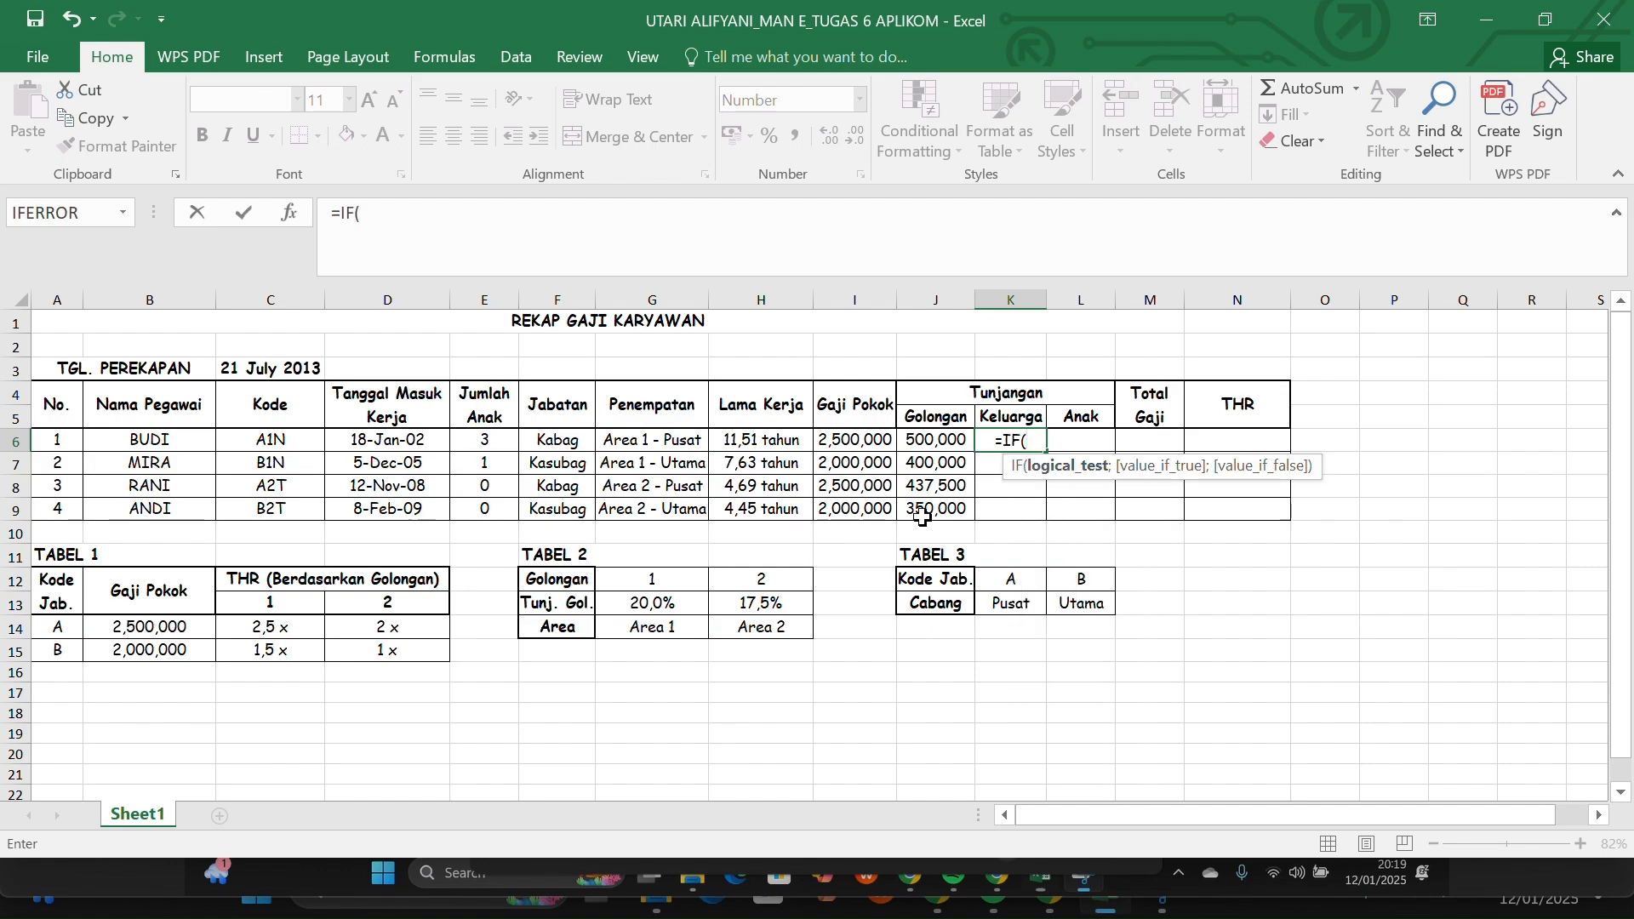
{"action": "type", "text": "A"}
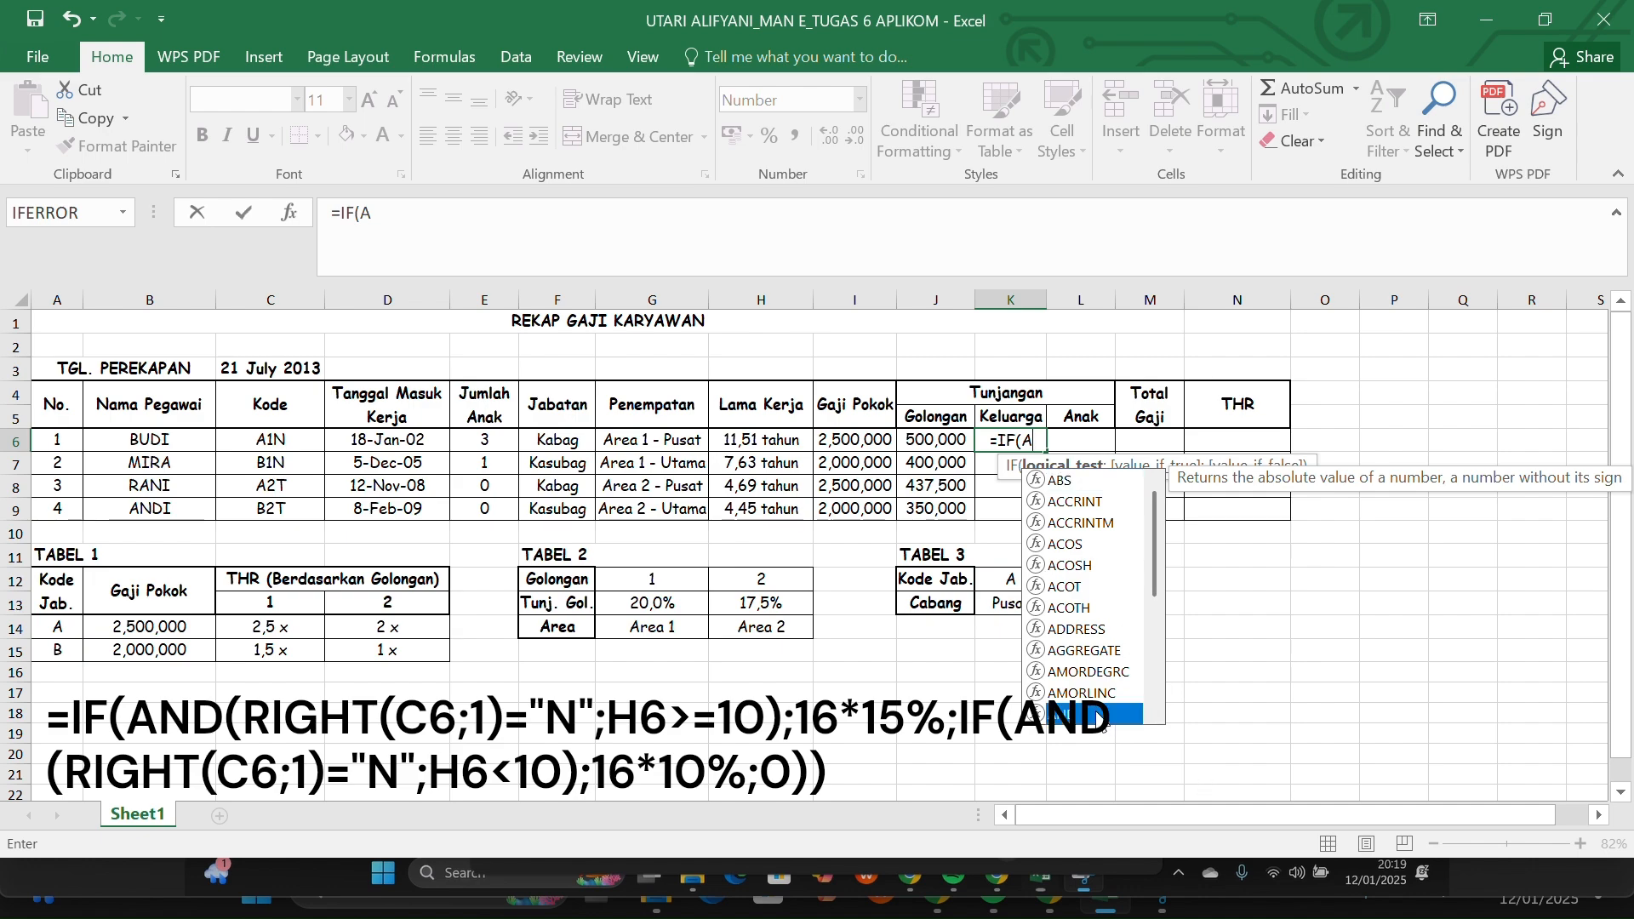
{"action": "type", "text": "ND("}
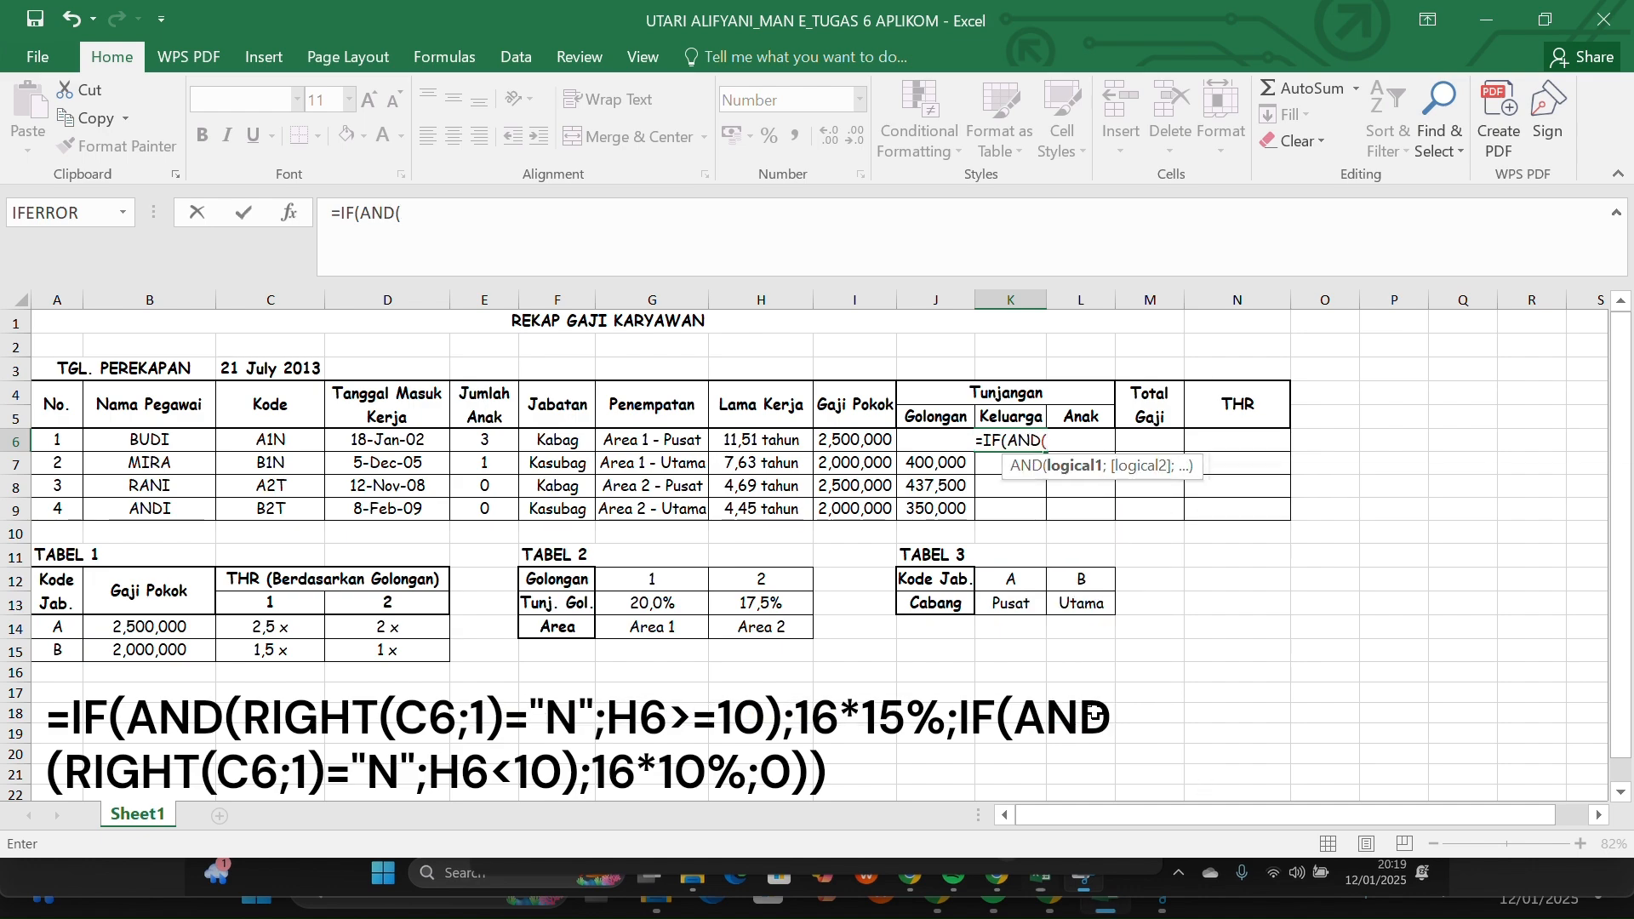
{"action": "type", "text": "R"}
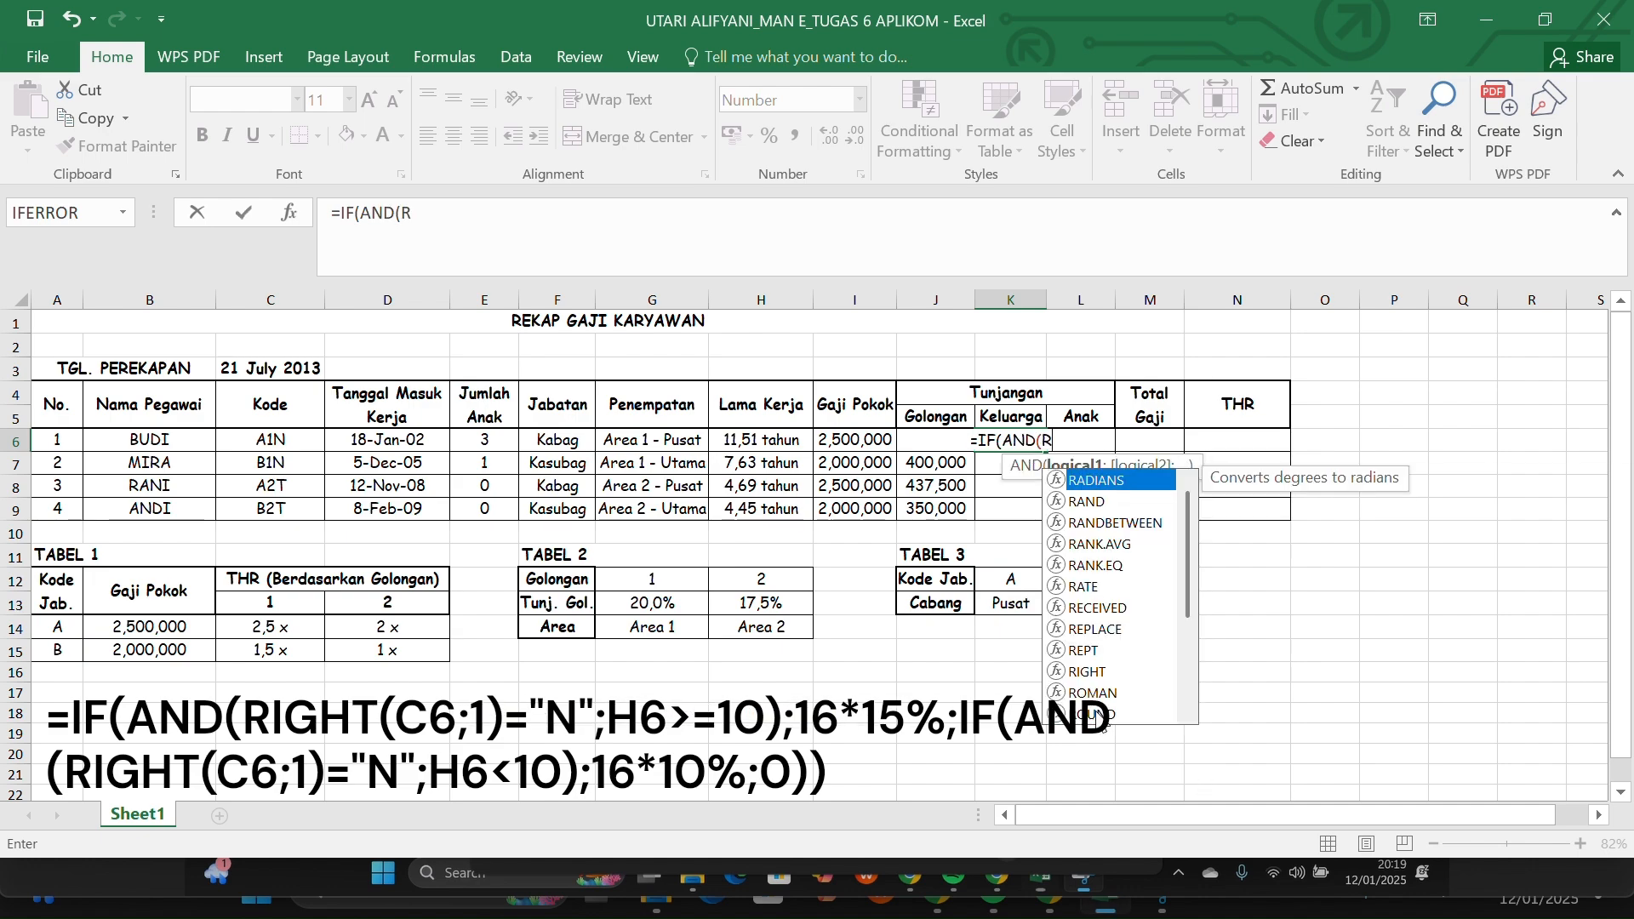
{"action": "double_click", "coordinate": [1088, 672]}
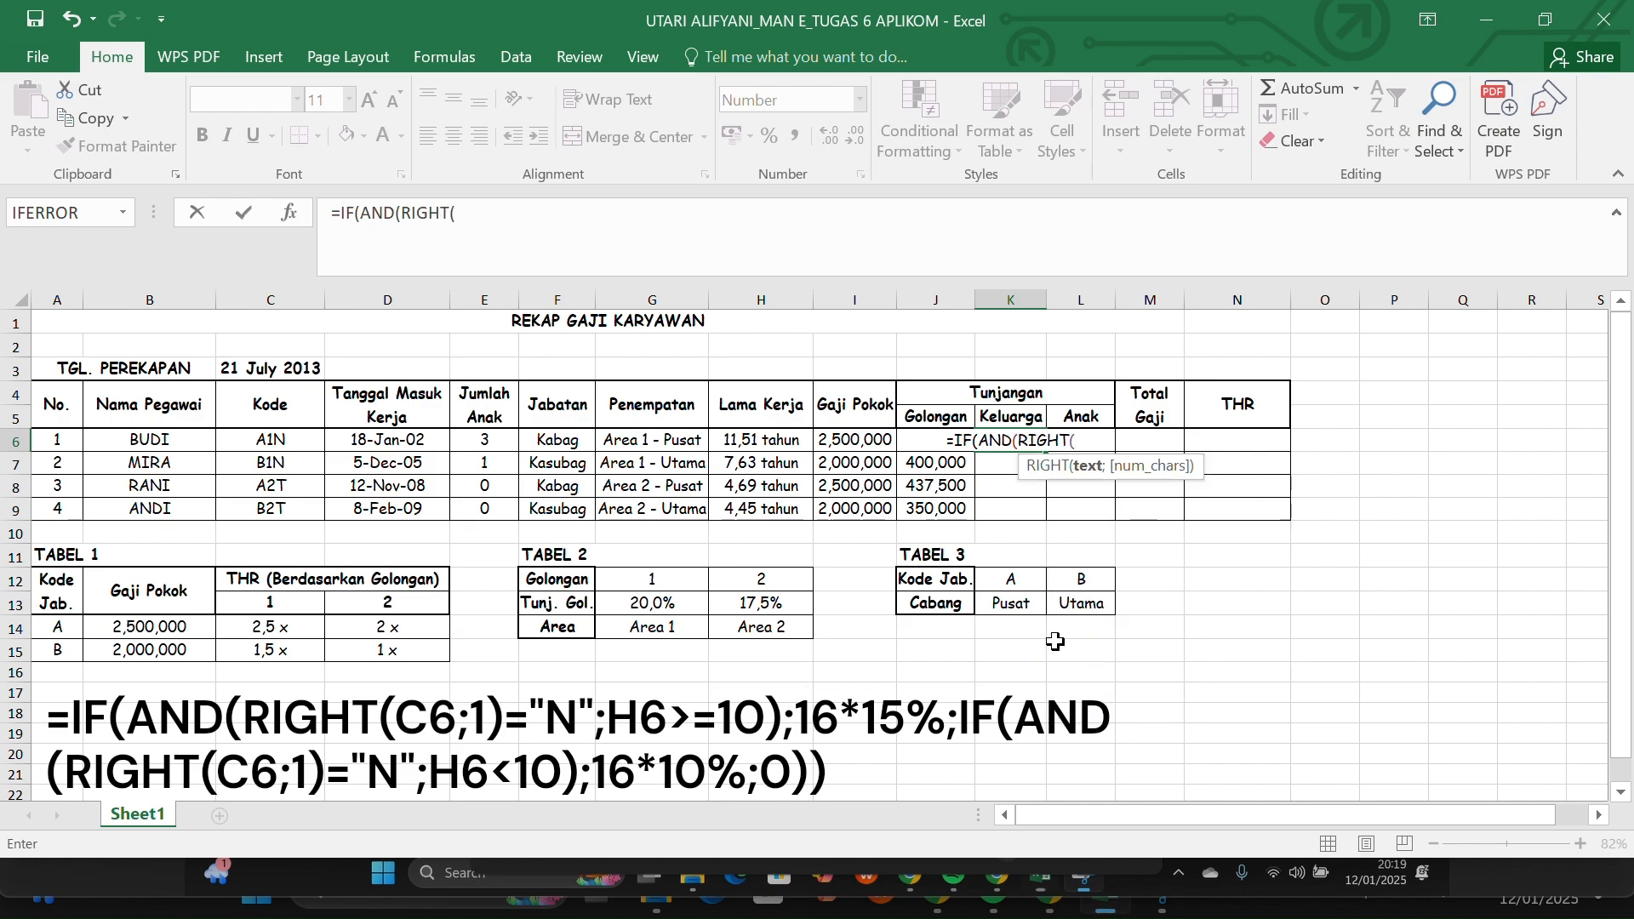
{"action": "left_click", "coordinate": [291, 445]}
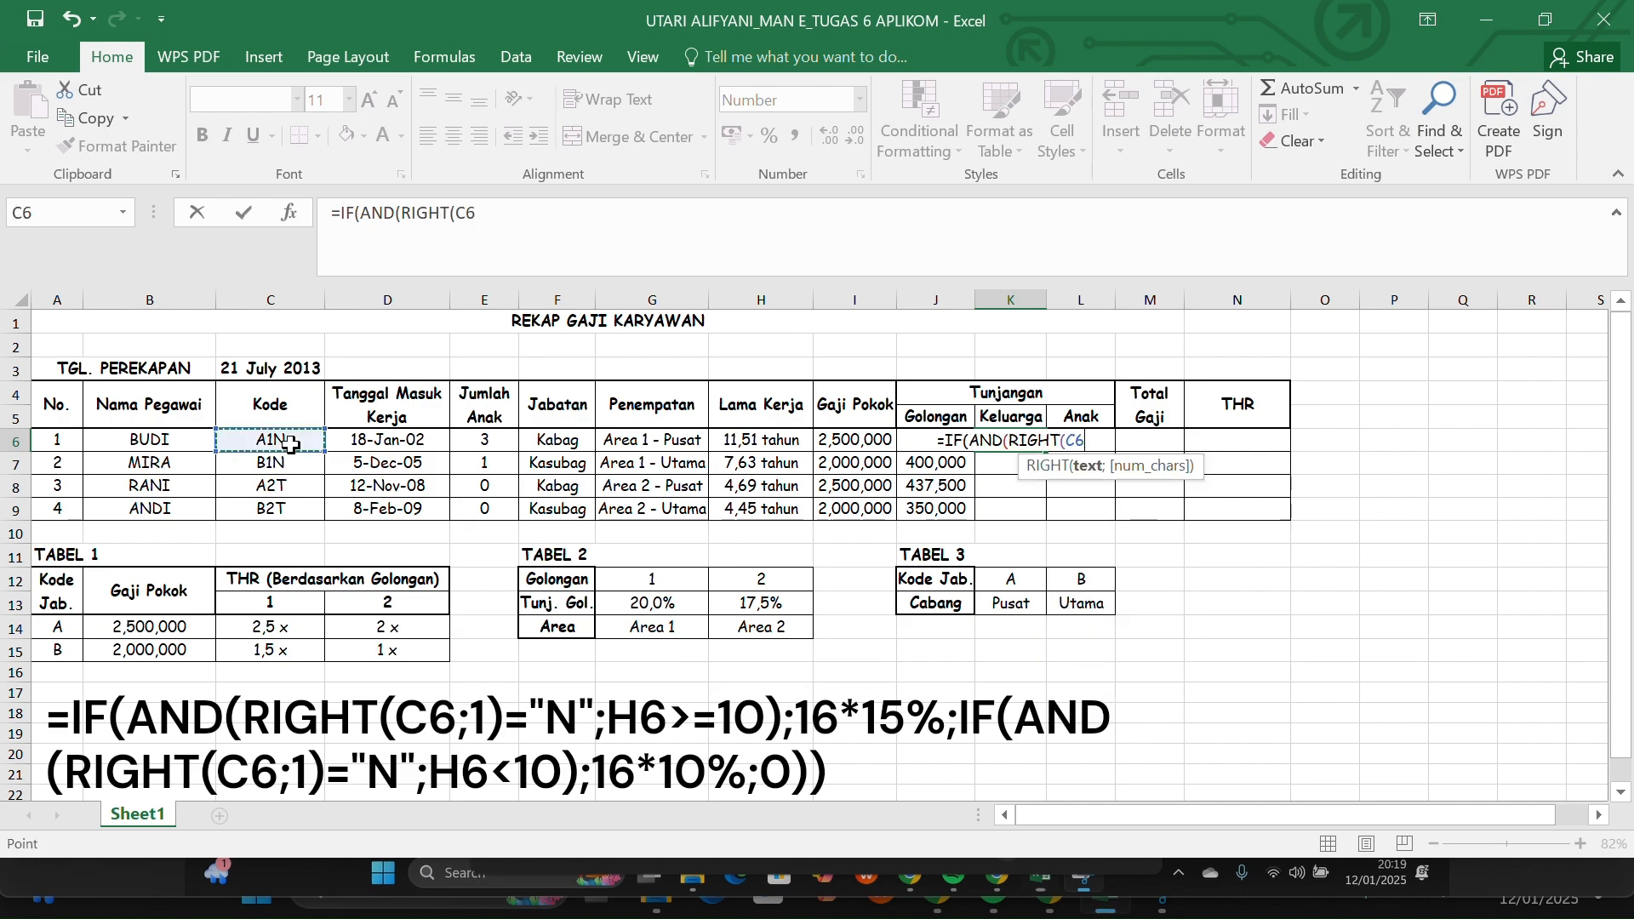
{"action": "type", "text": ";"}
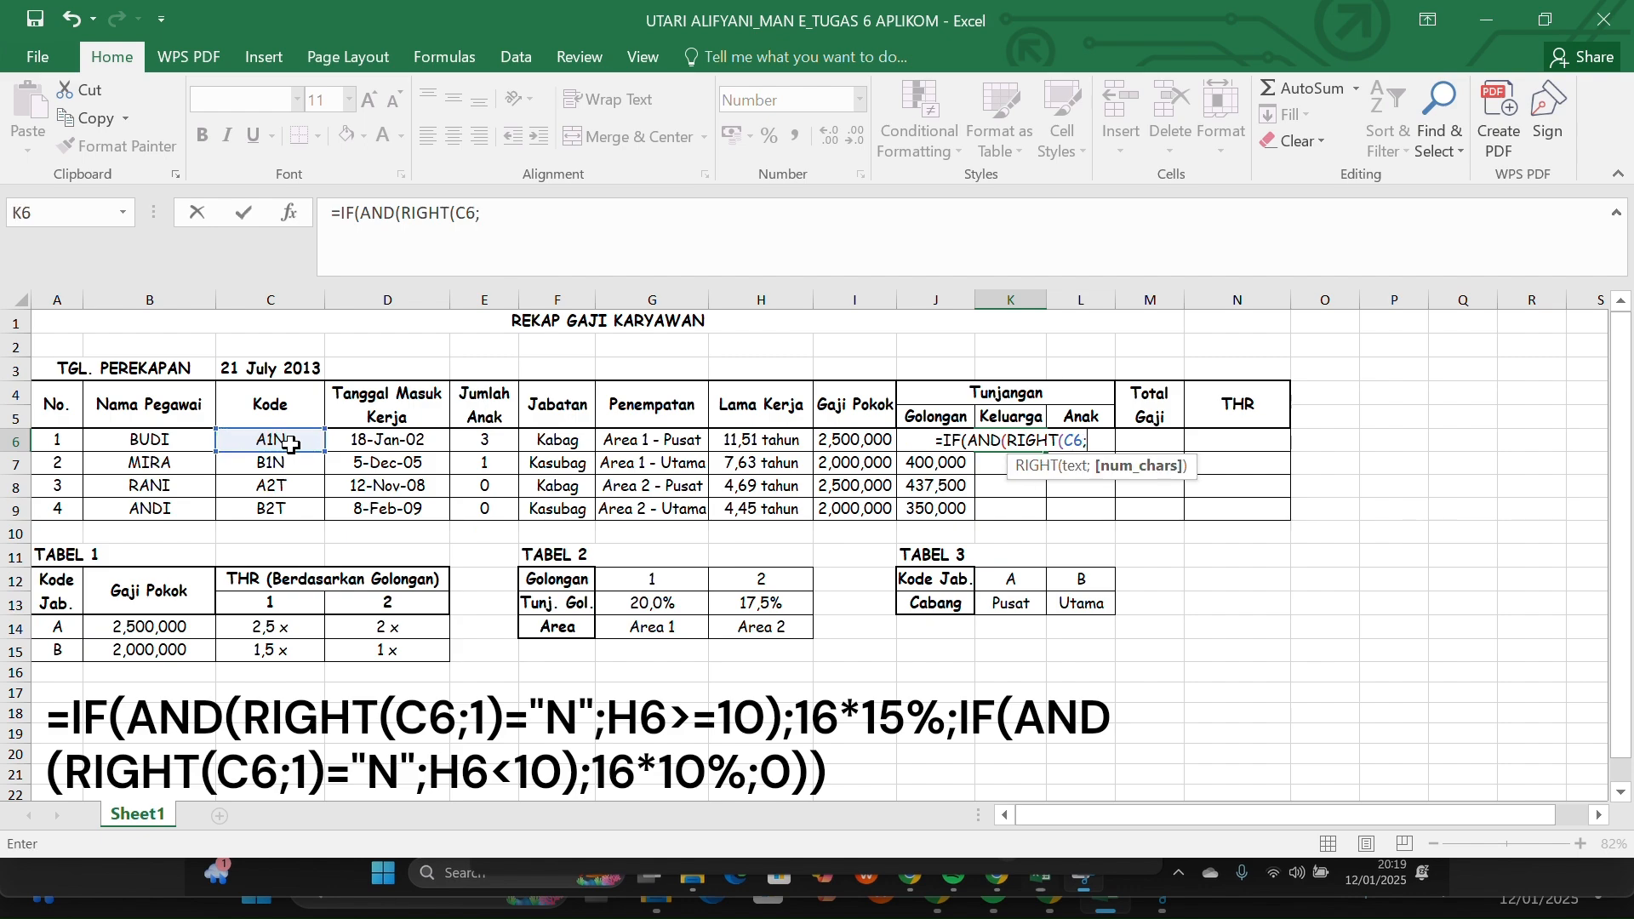
{"action": "type", "text": "1)"}
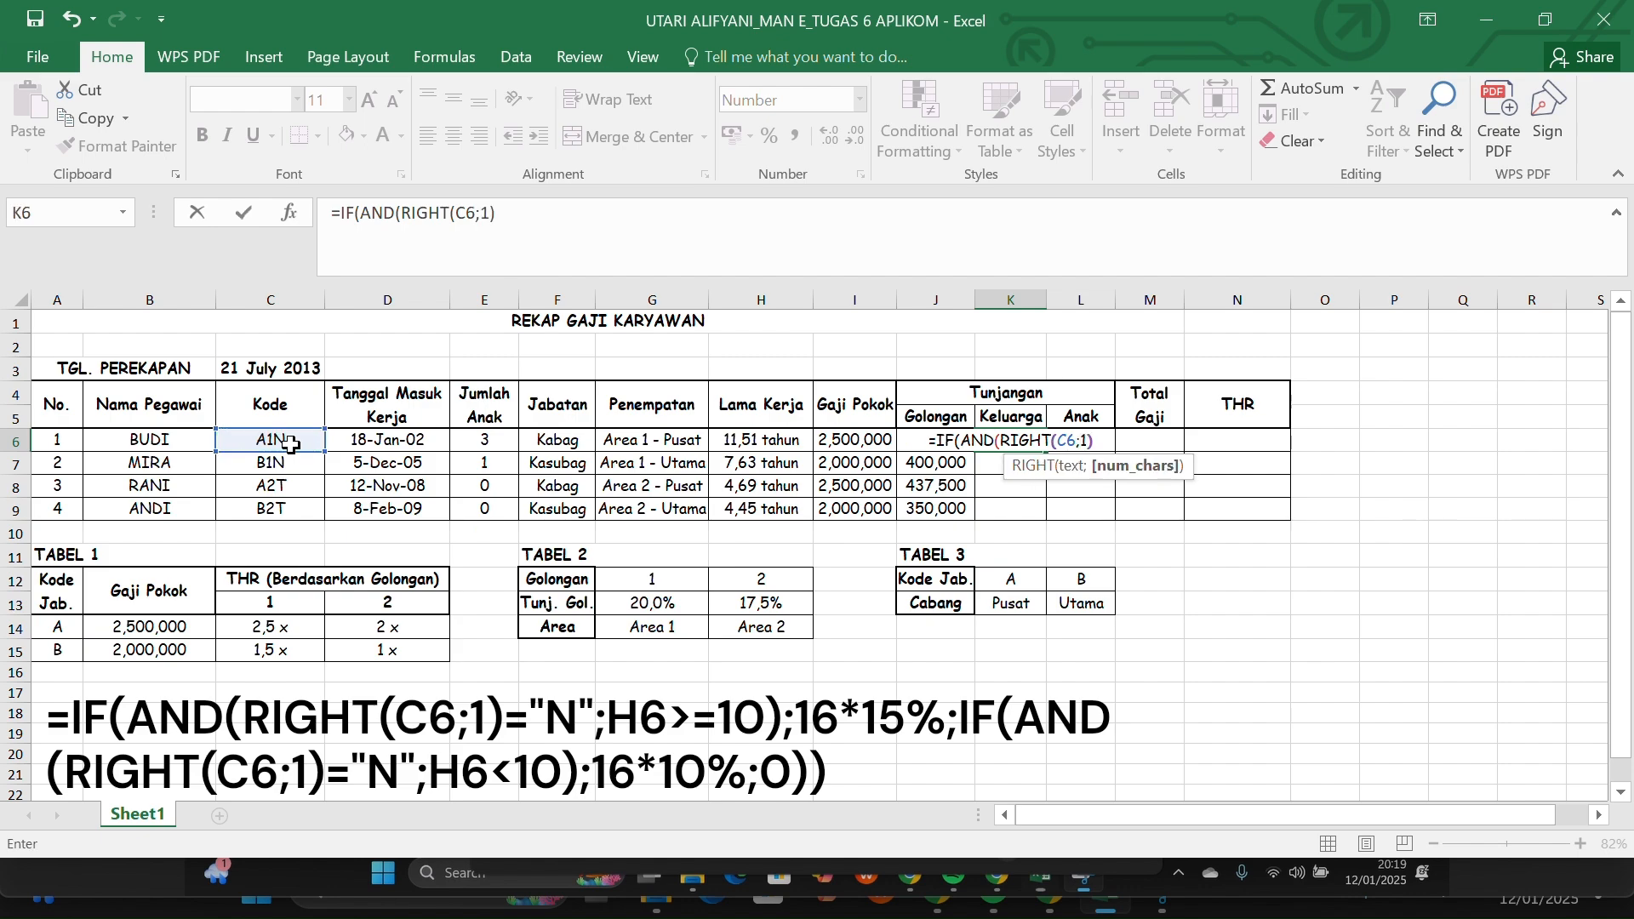
{"action": "type", "text": "="}
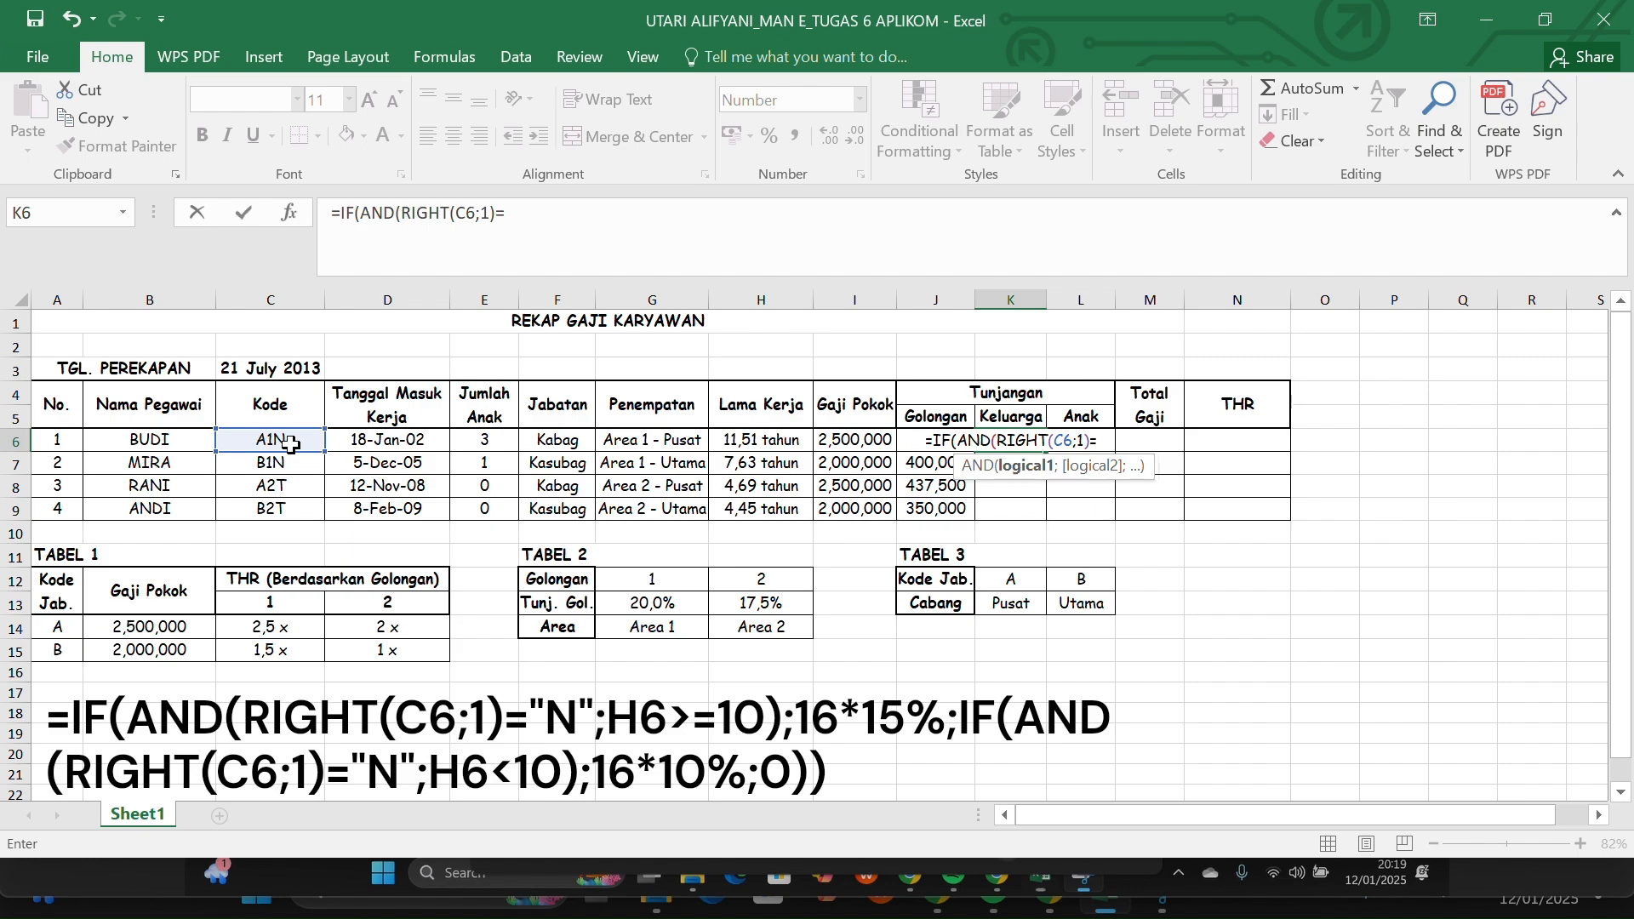
{"action": "type", "text": "\"N\""}
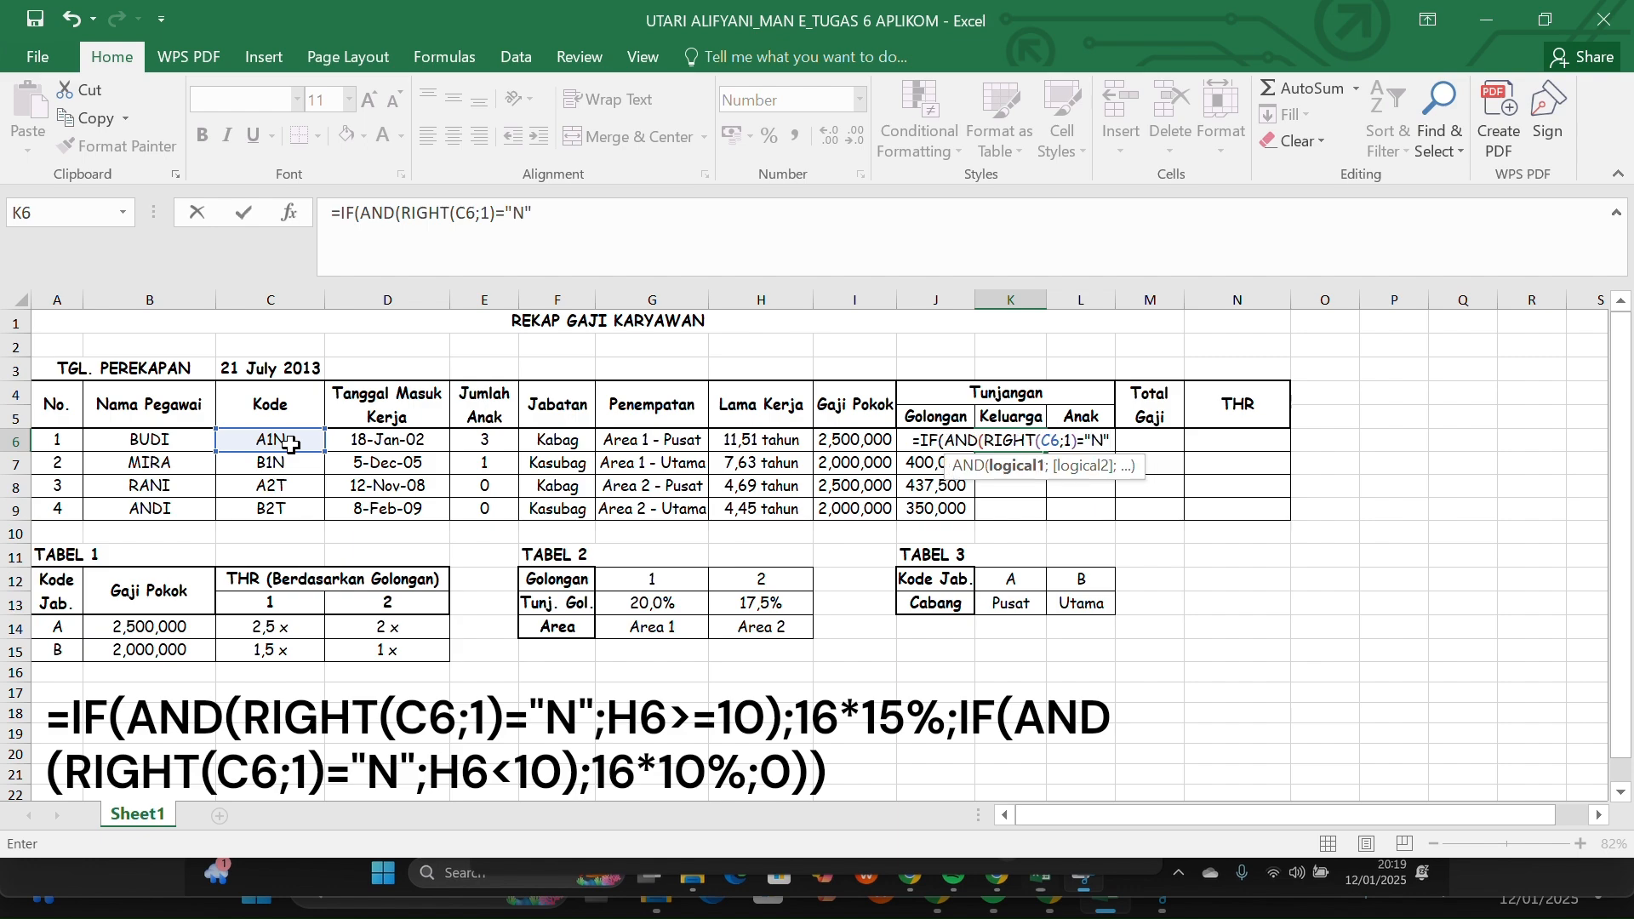
Add H6>=10 as the second AND condition in the K6 formula and 16*15% as its value if true.
{"action": "type", "text": ";"}
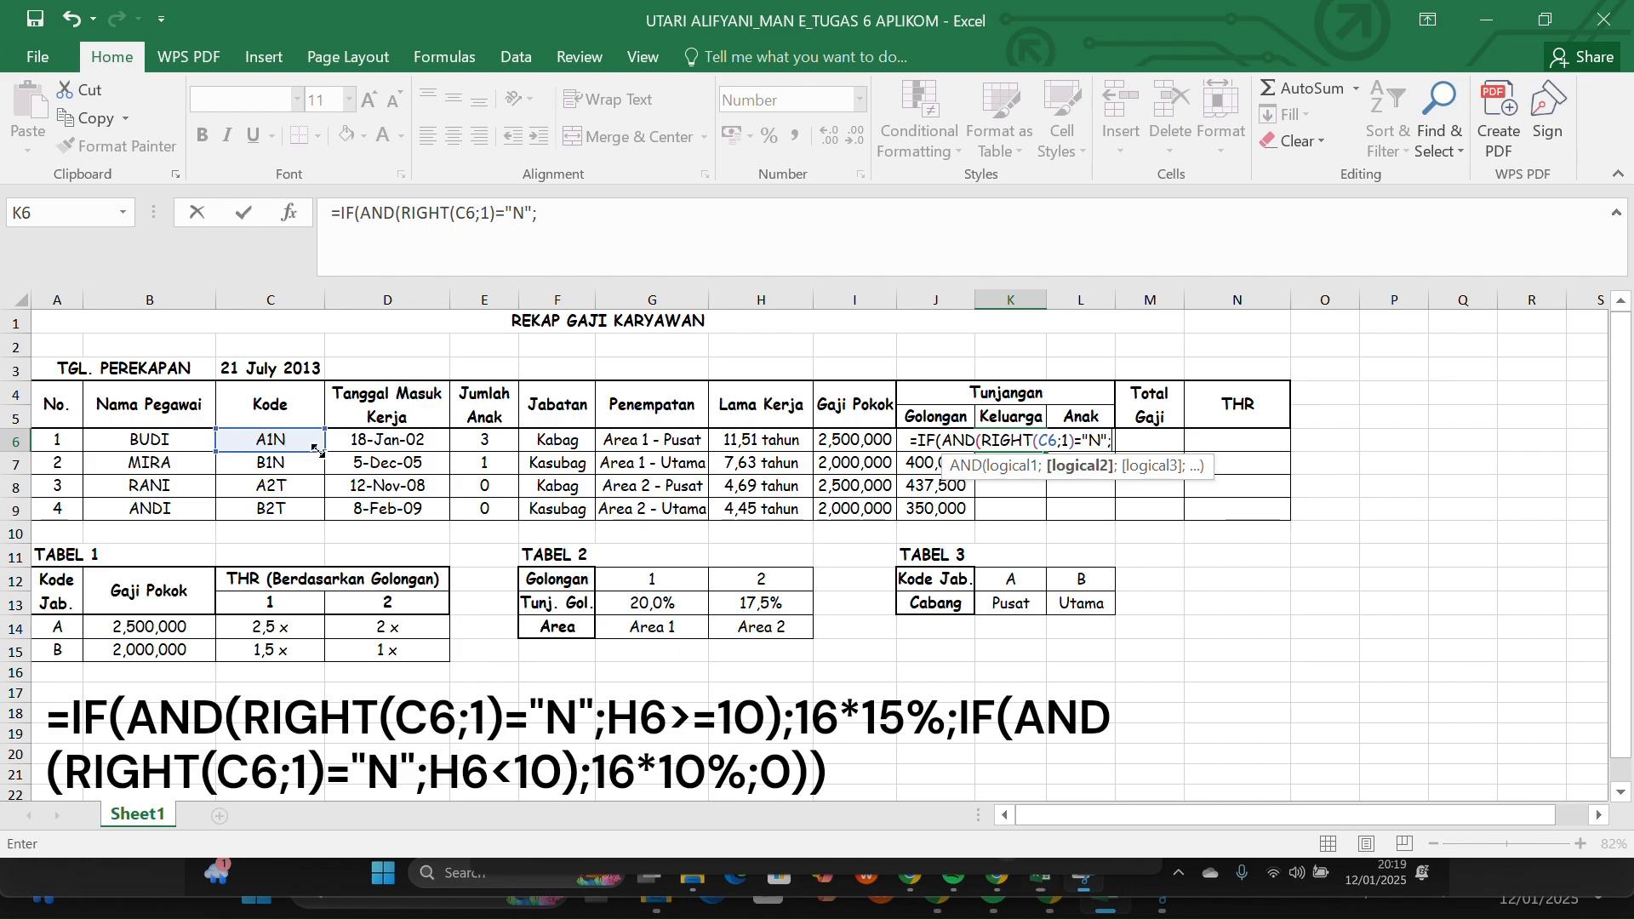
{"action": "left_click", "coordinate": [739, 442]}
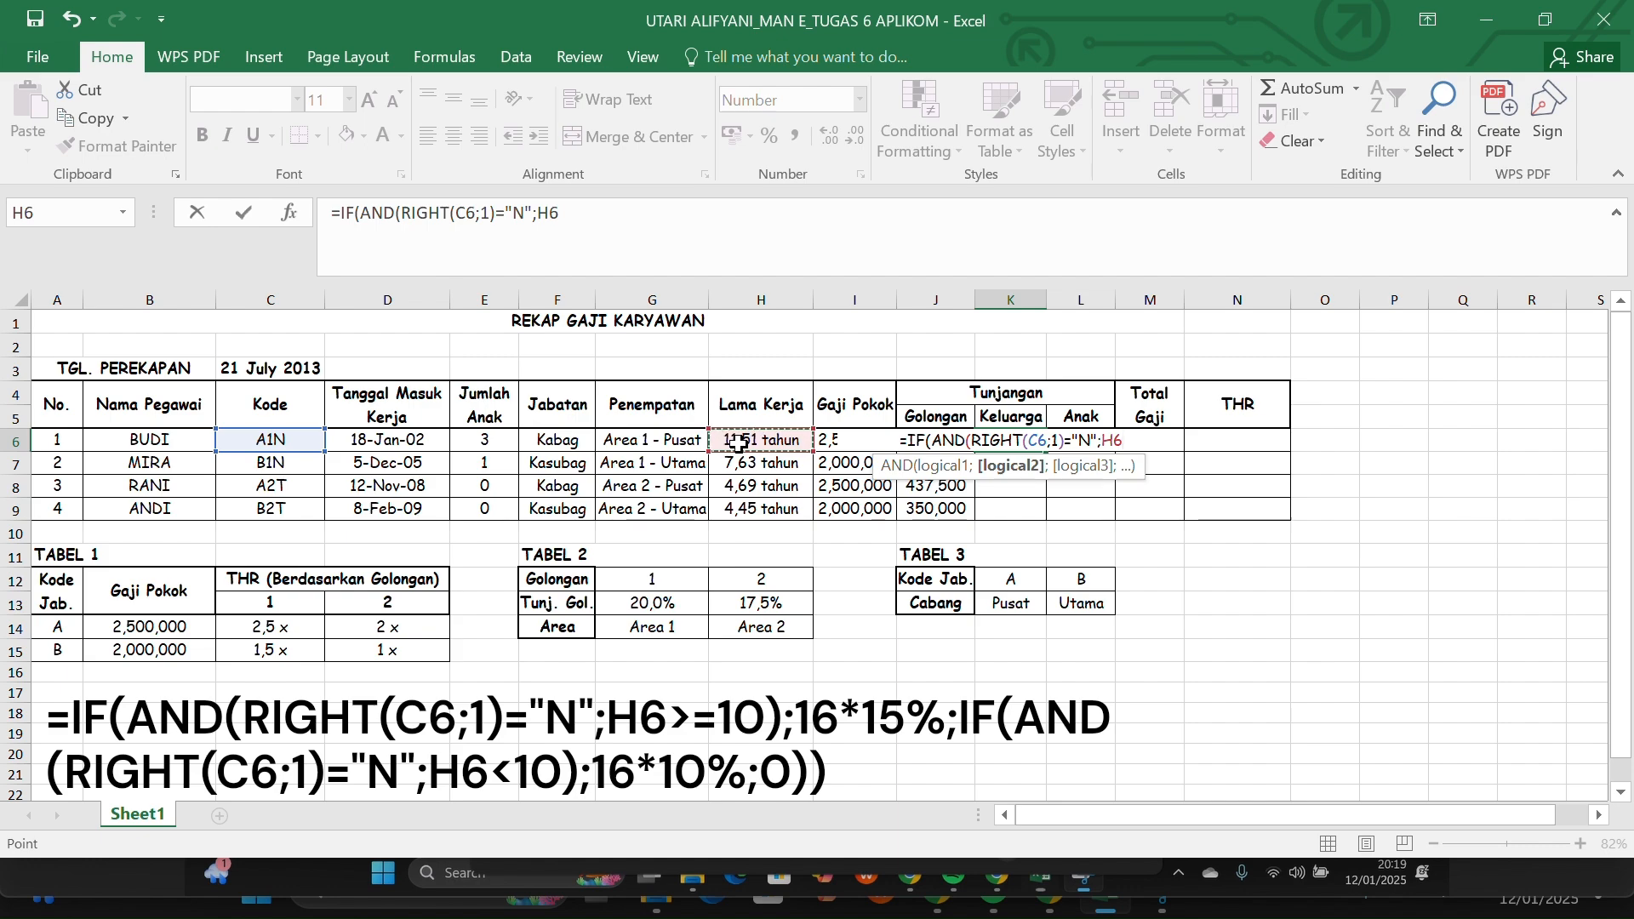
{"action": "type", "text": ">="}
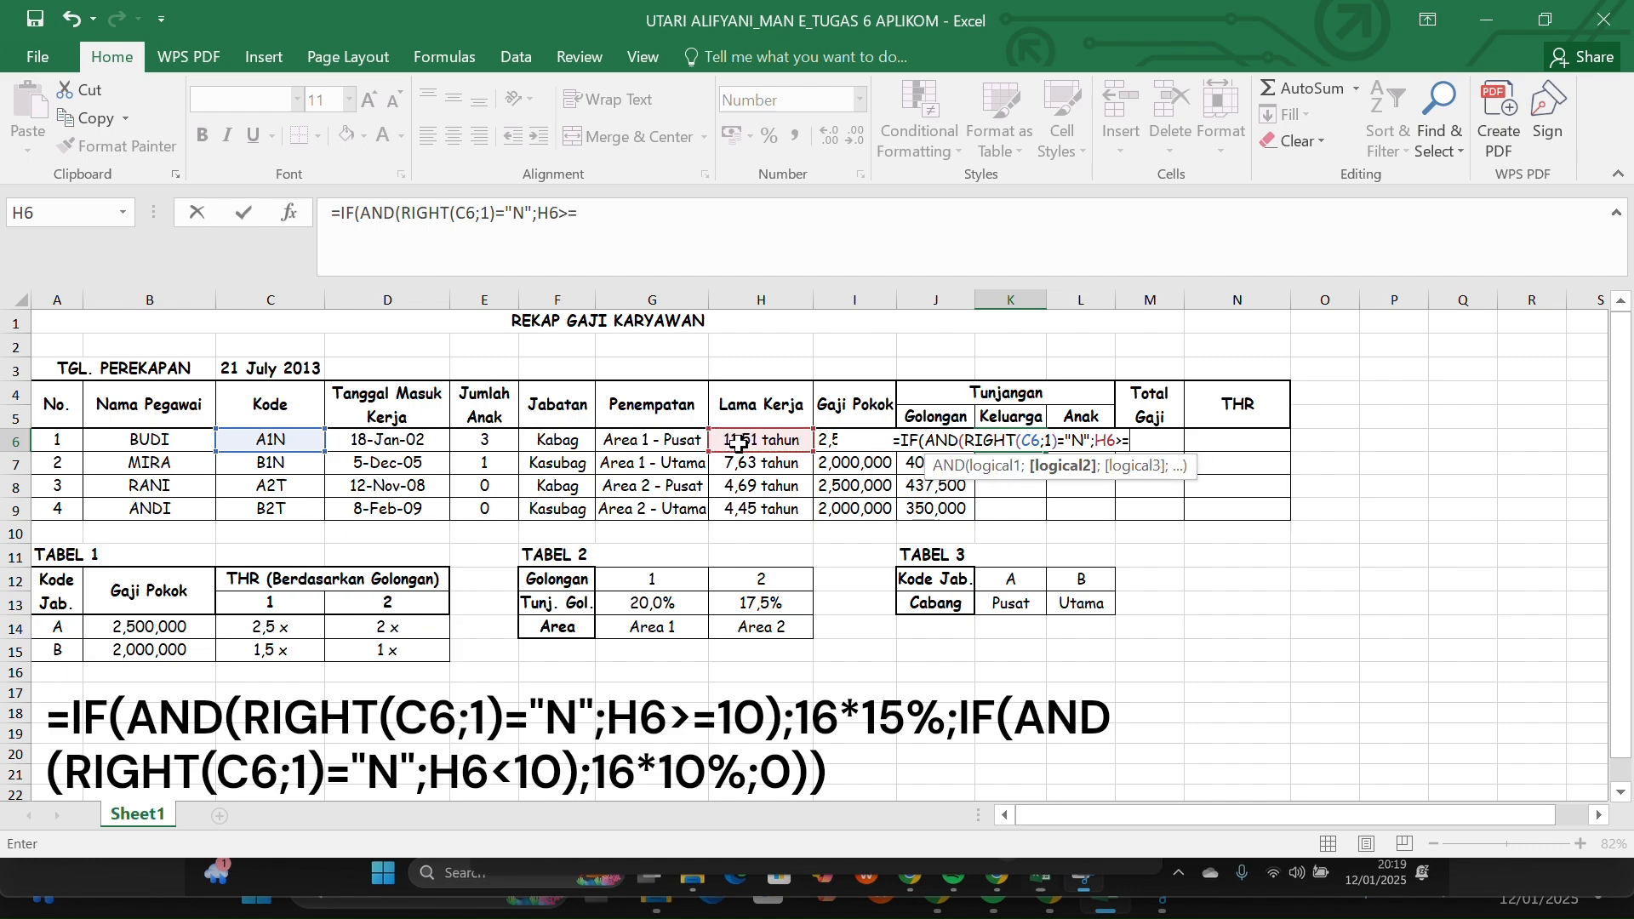
{"action": "type", "text": "10"}
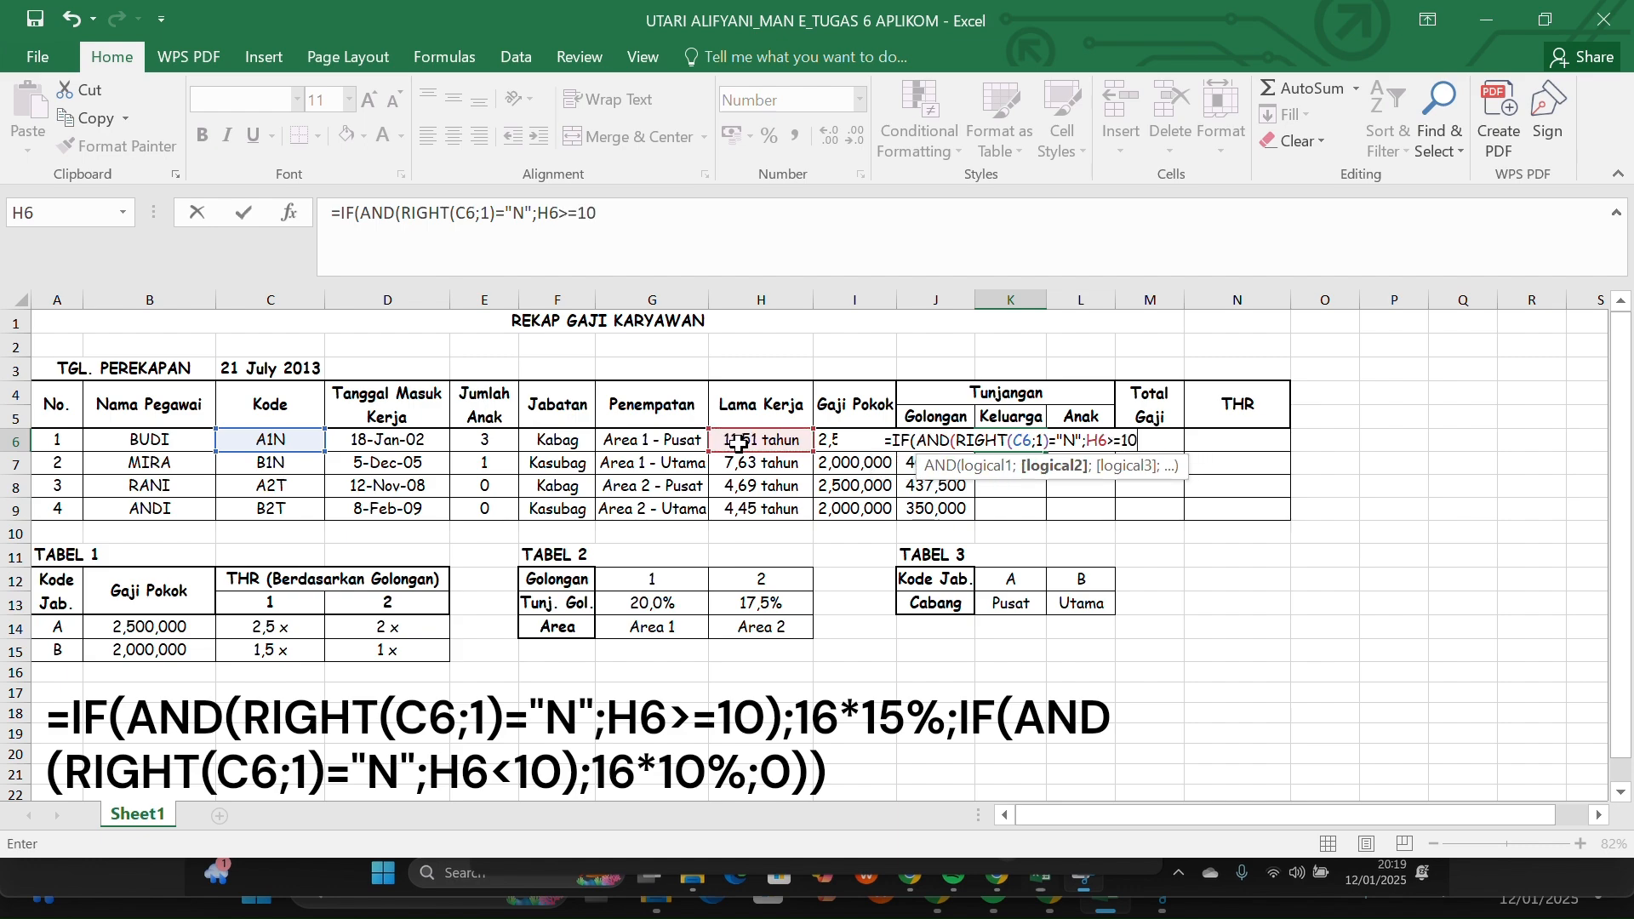
{"action": "type", "text": ")"}
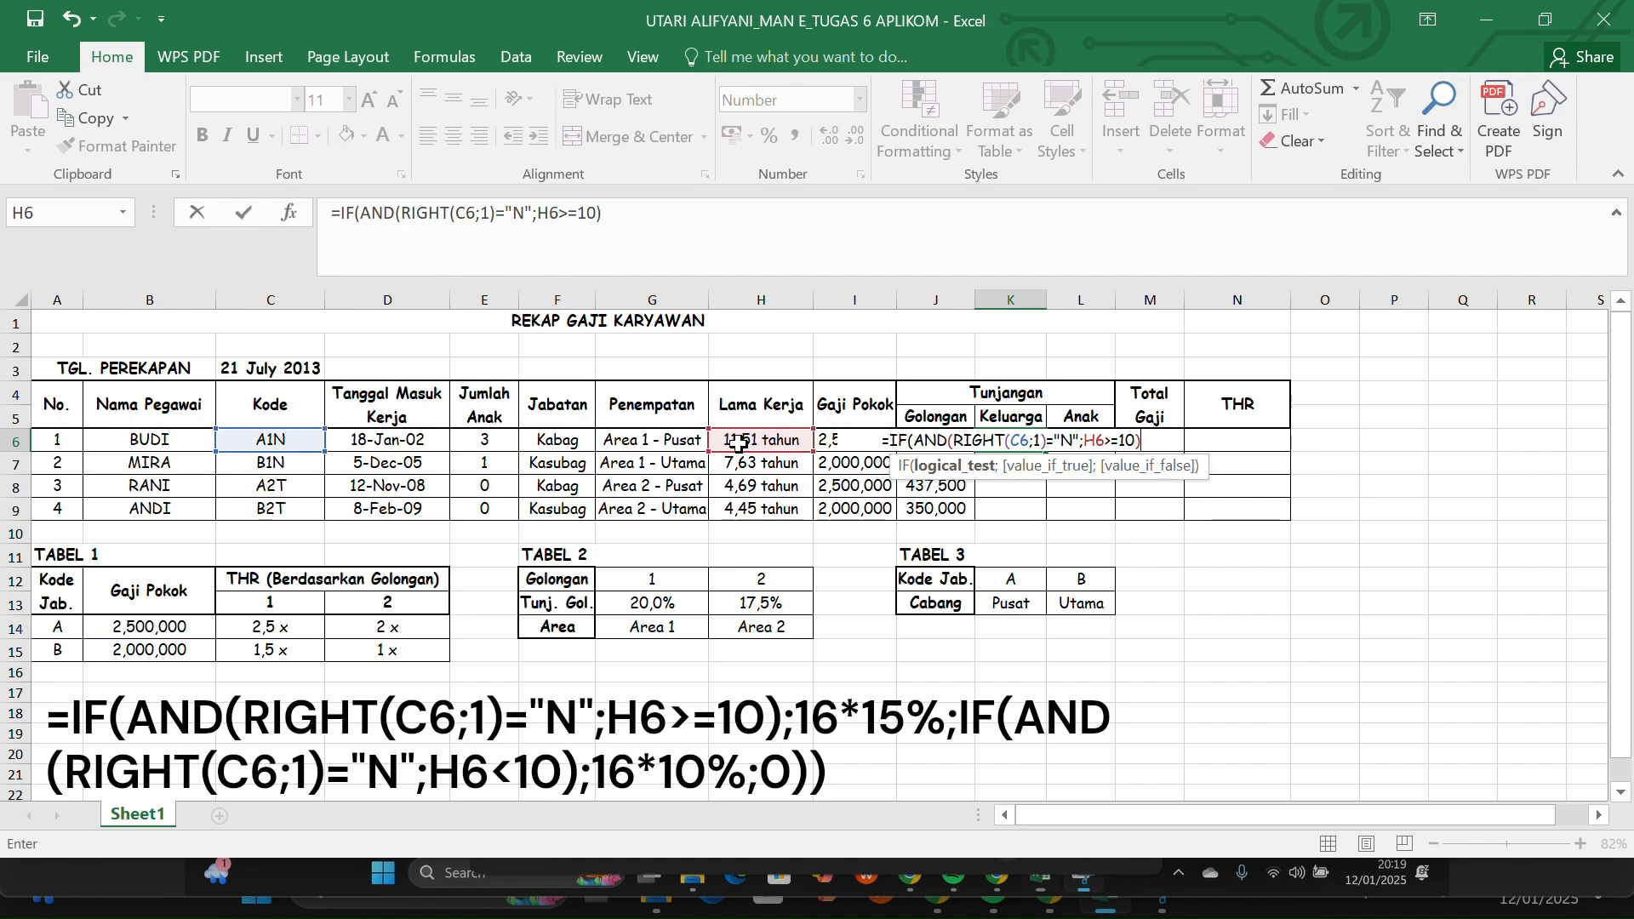
{"action": "type", "text": ";16"}
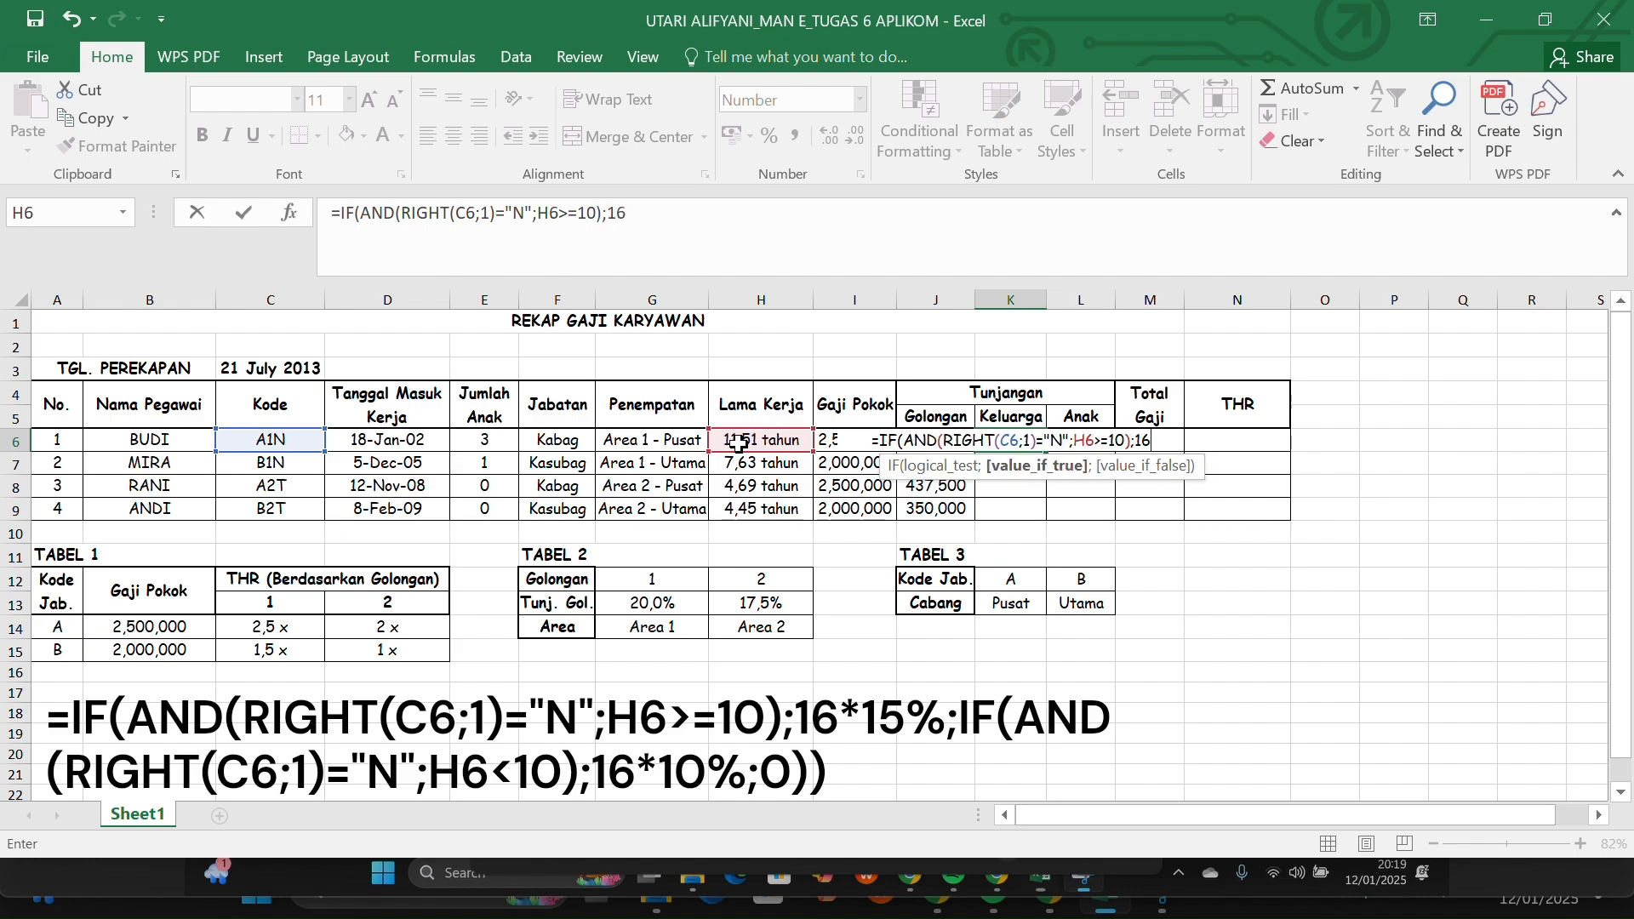
{"action": "type", "text": "*"}
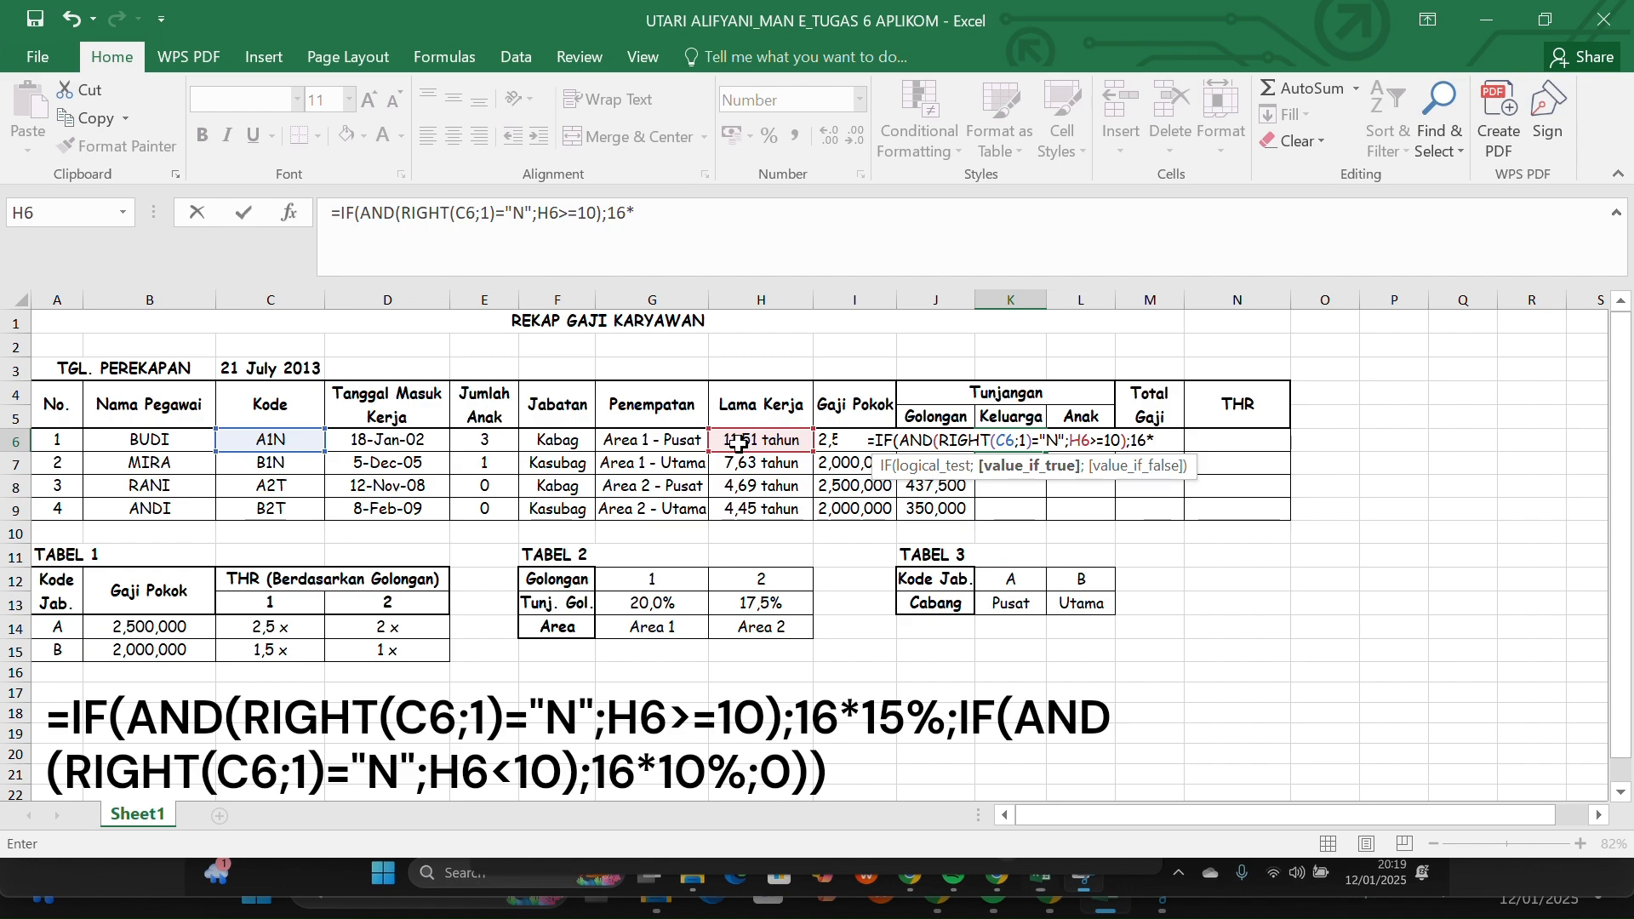
{"action": "type", "text": "15"}
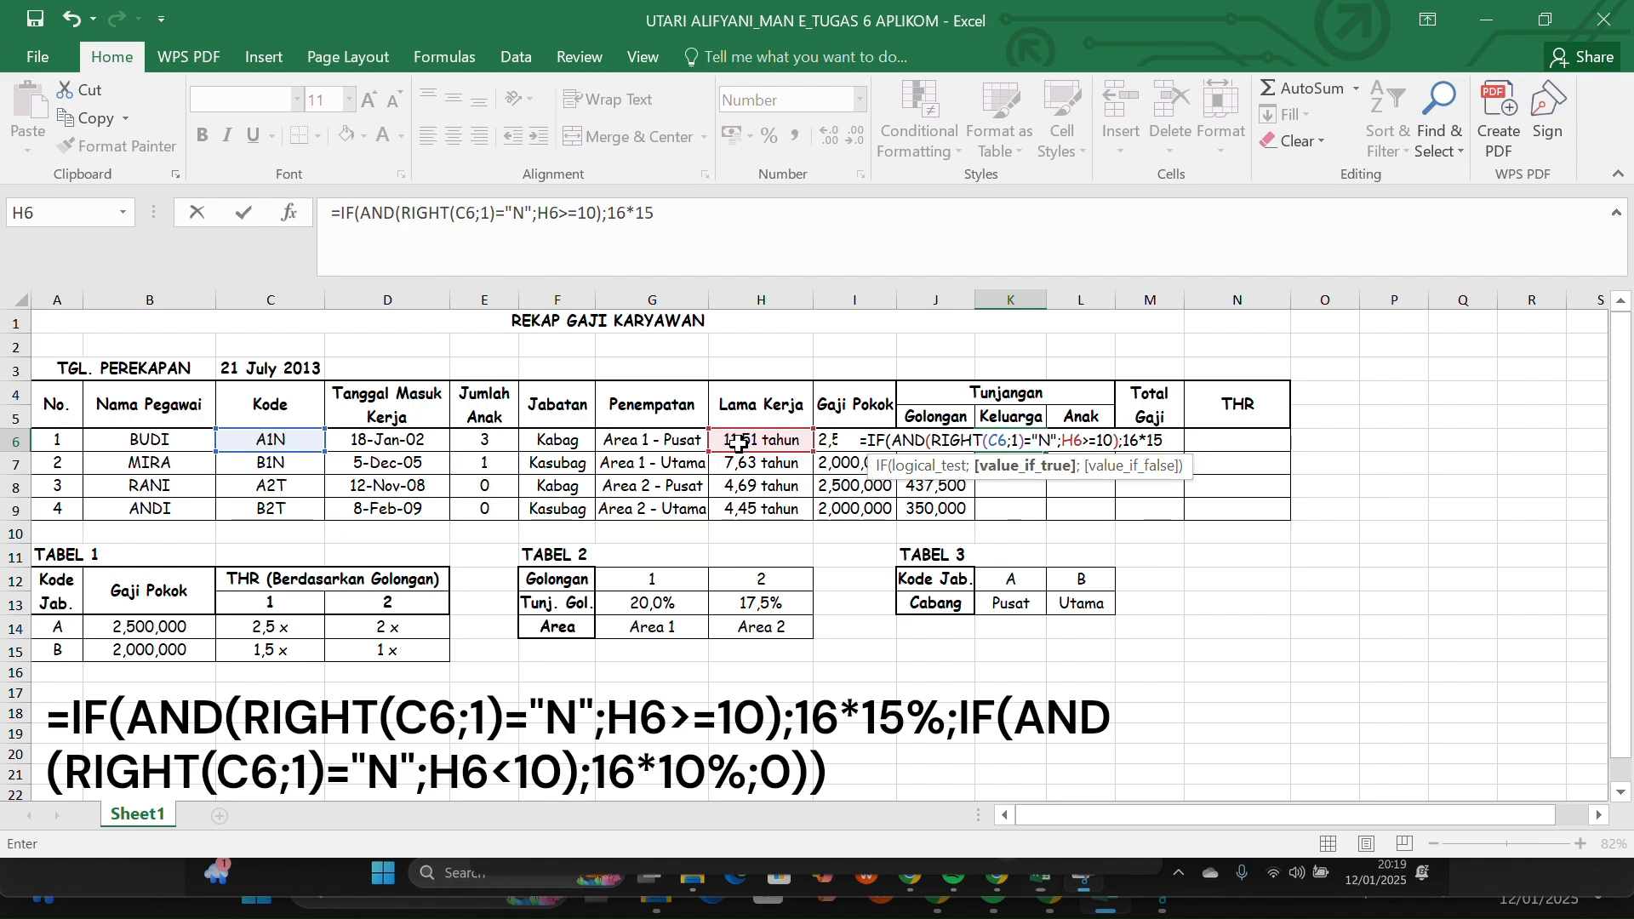
{"action": "type", "text": "%"}
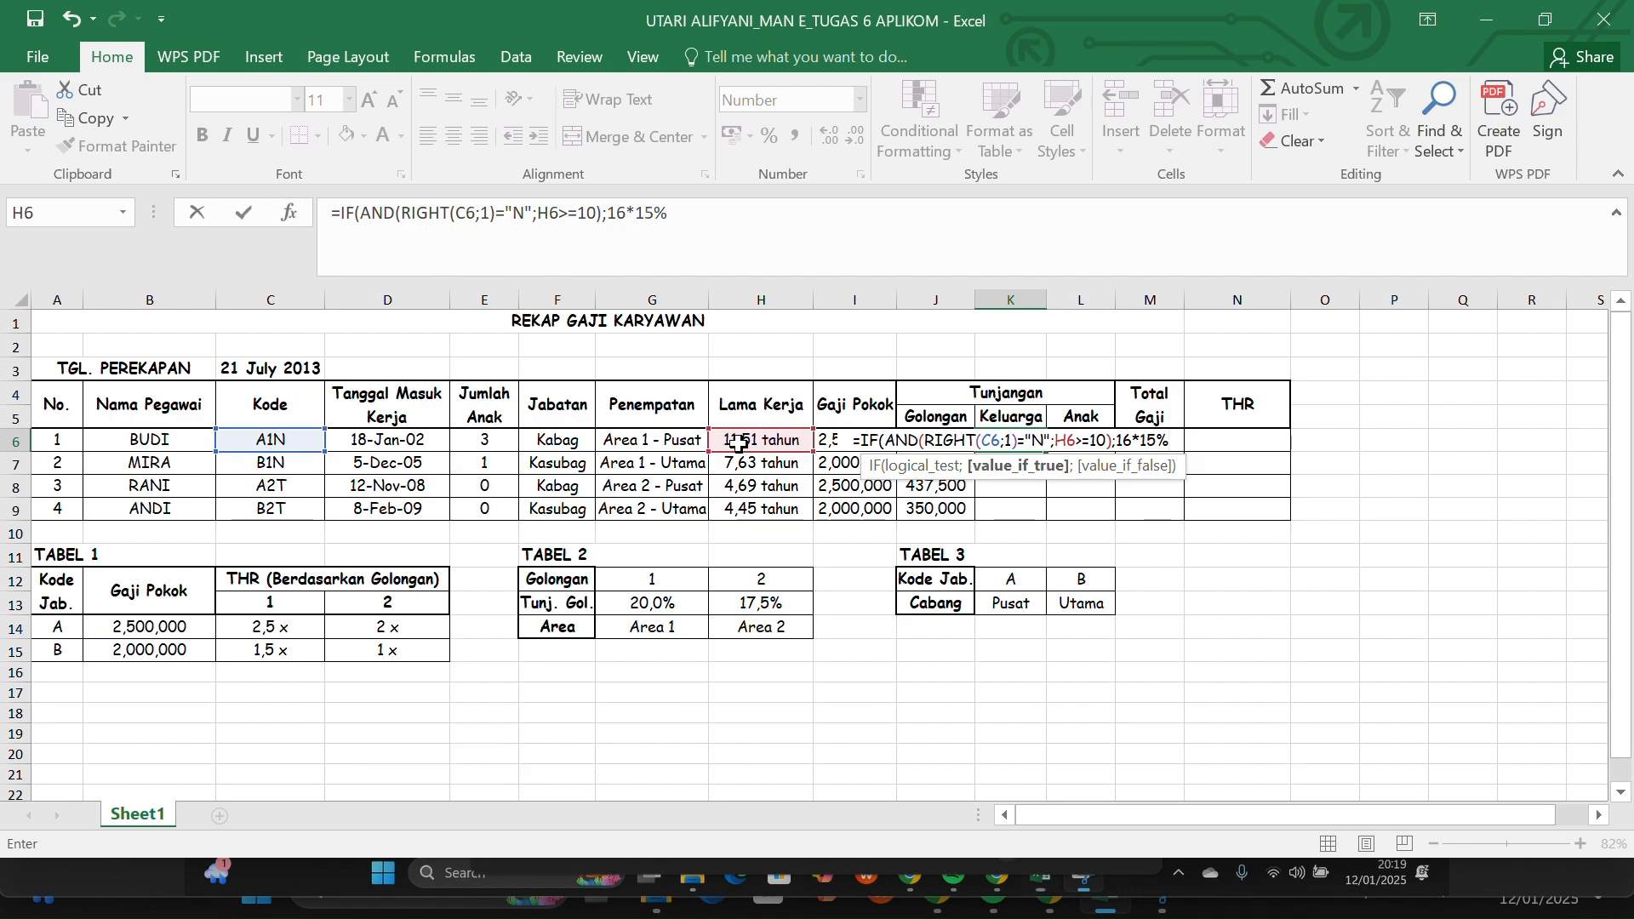
Nest a second IF with an AND test as the K6 formula's value if false, with RIGHT(C6;1)="N" as its first condition.
{"action": "type", "text": ";I"}
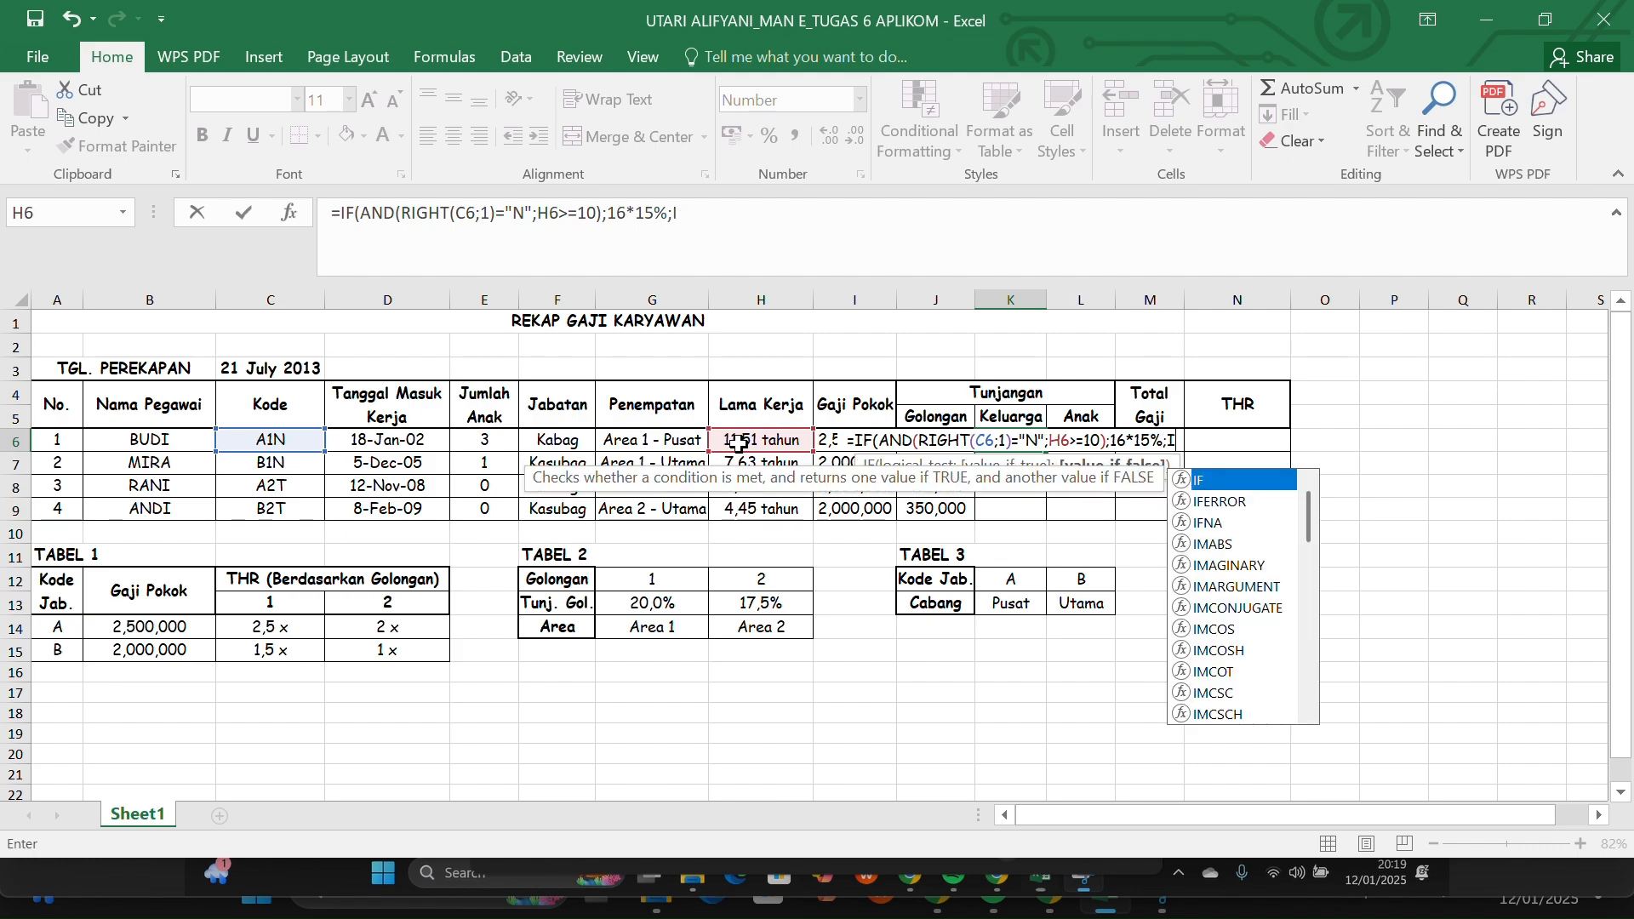
{"action": "double_click", "coordinate": [1244, 478]}
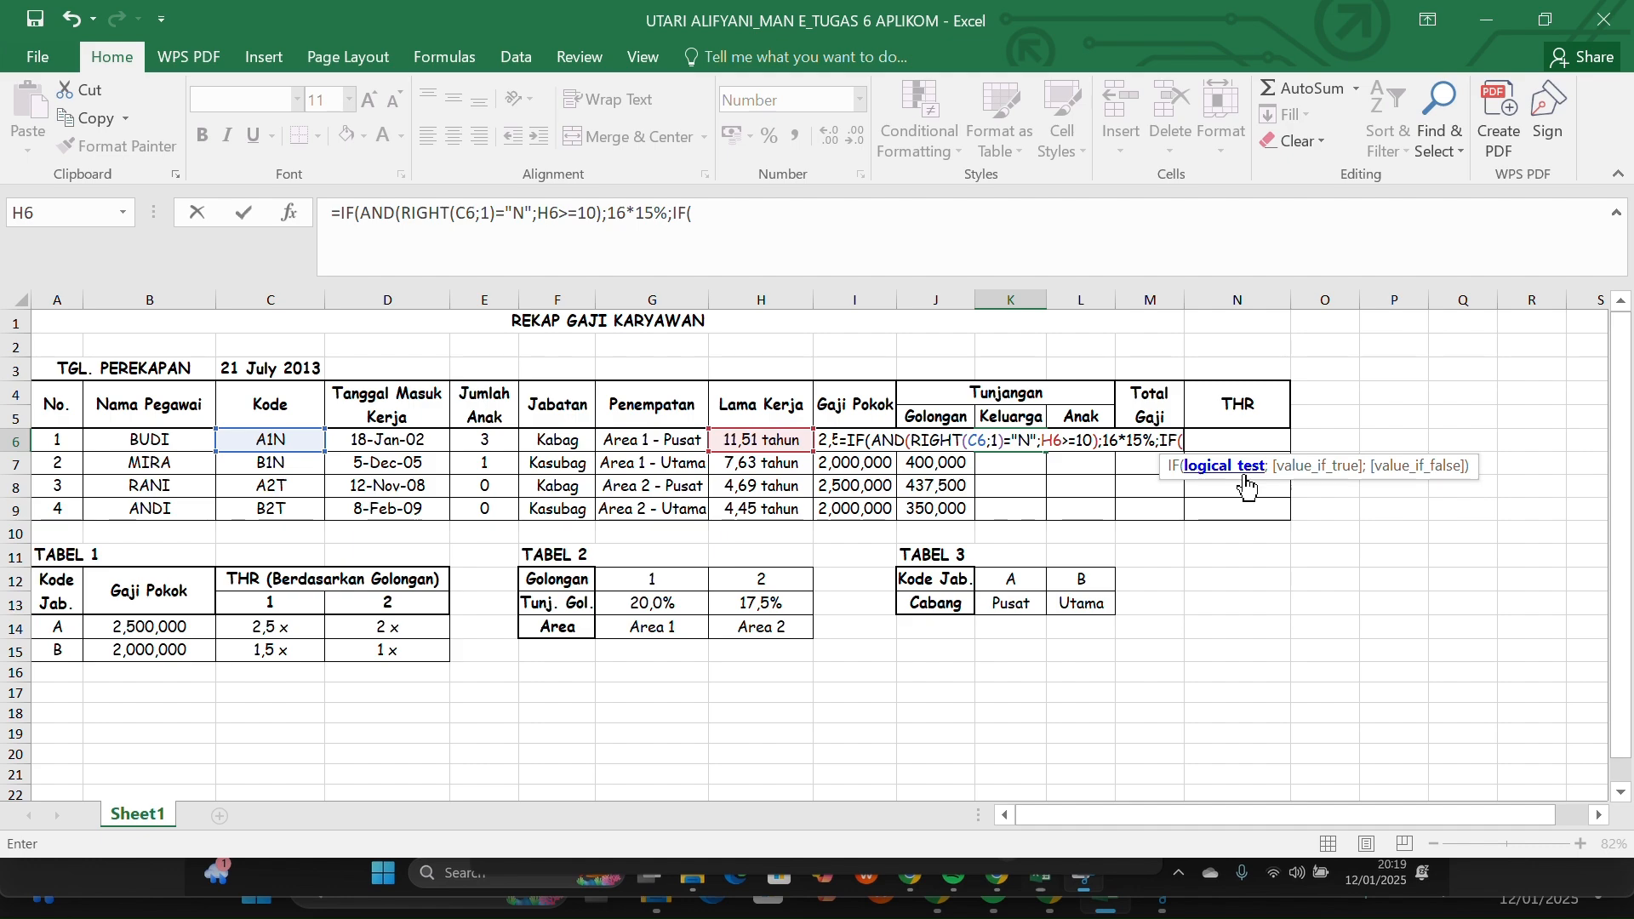
{"action": "type", "text": "A"}
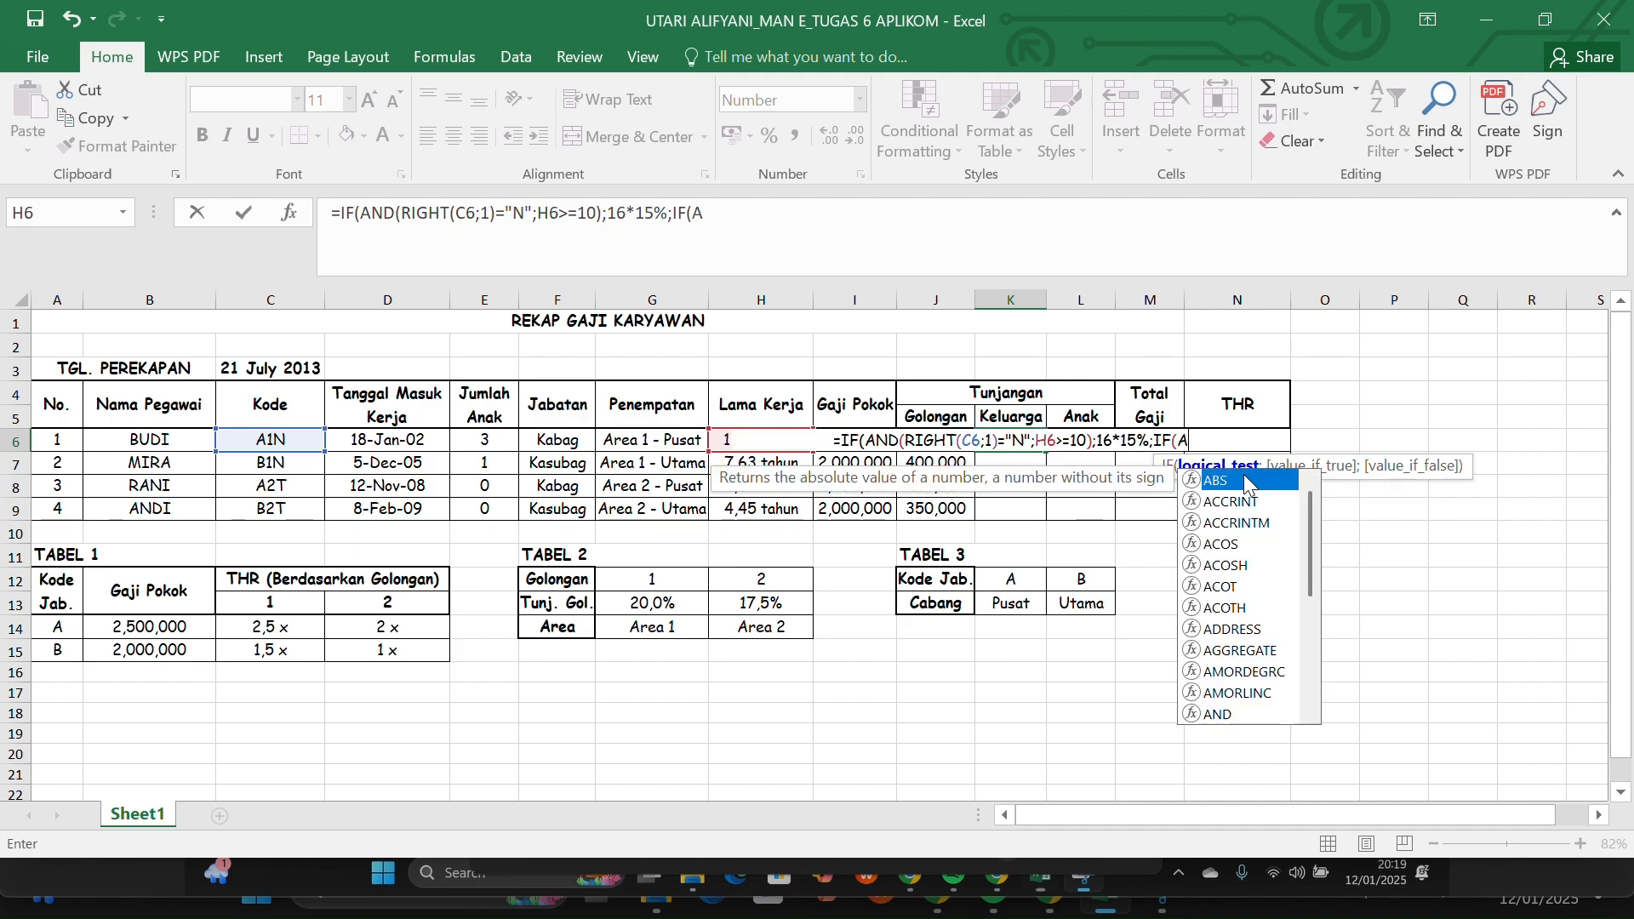
{"action": "double_click", "coordinate": [1243, 716]}
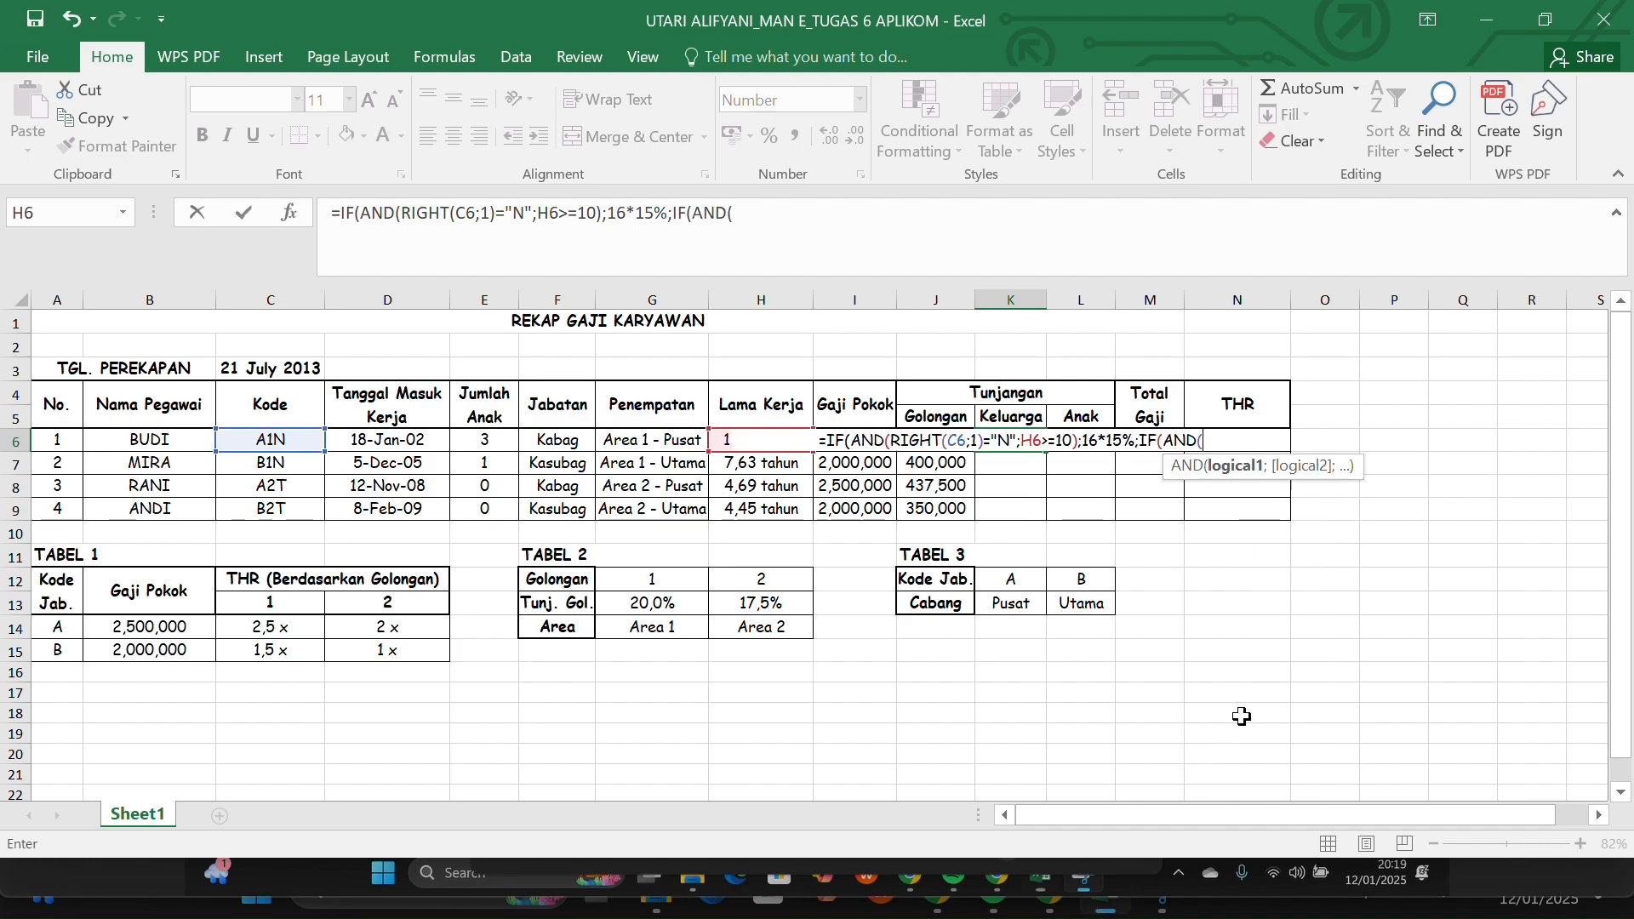
{"action": "type", "text": "R"}
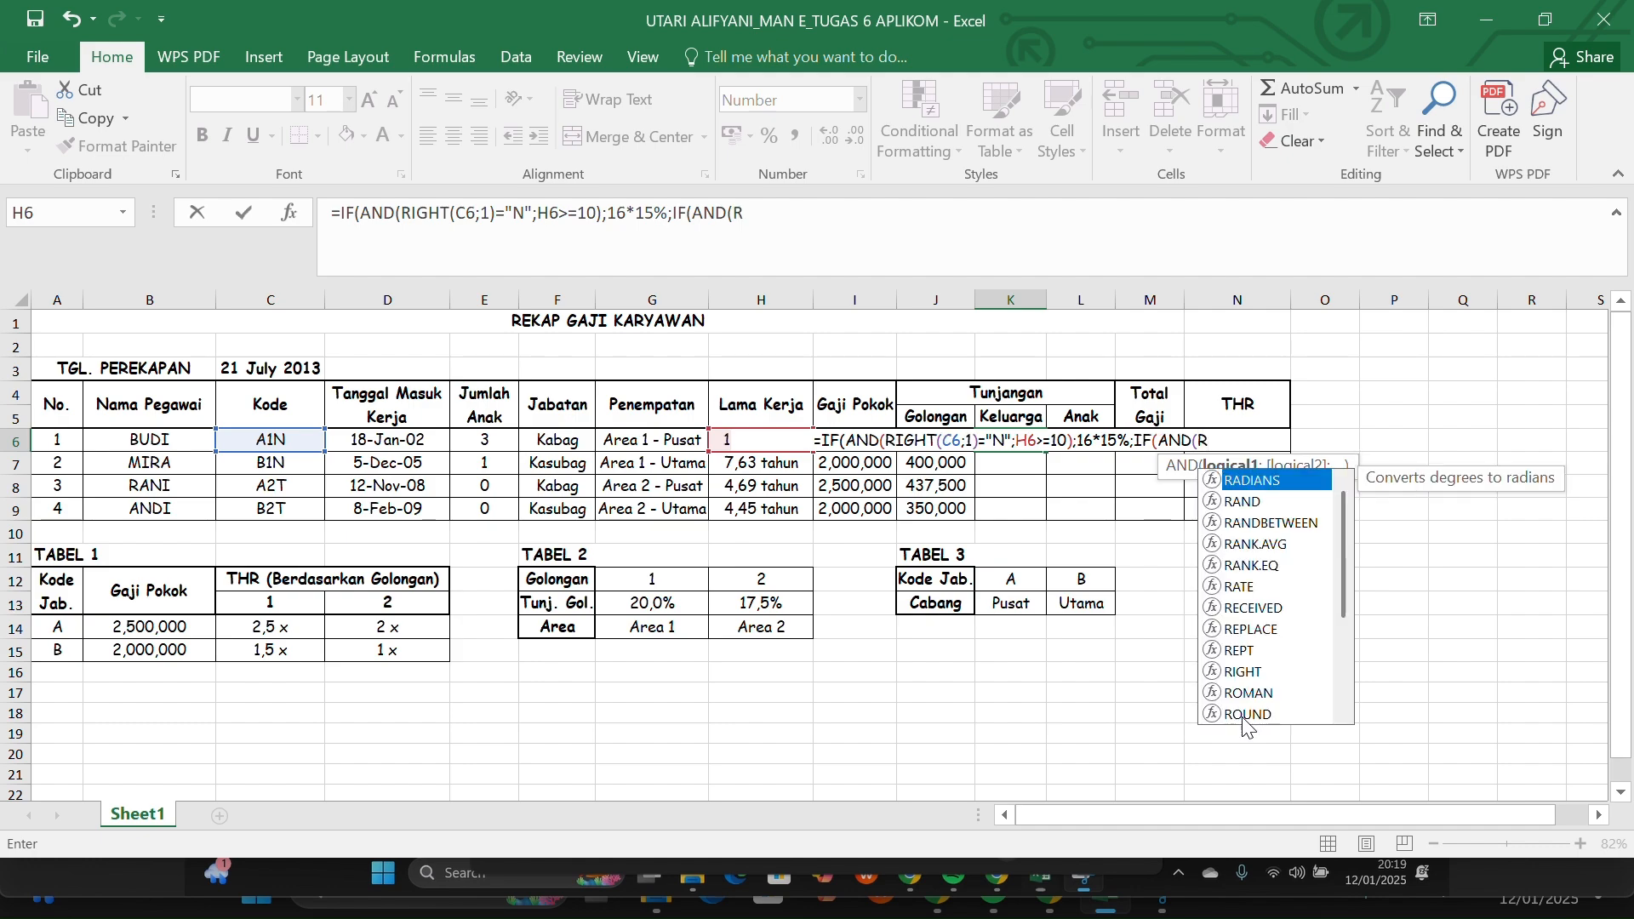
{"action": "double_click", "coordinate": [1246, 671]}
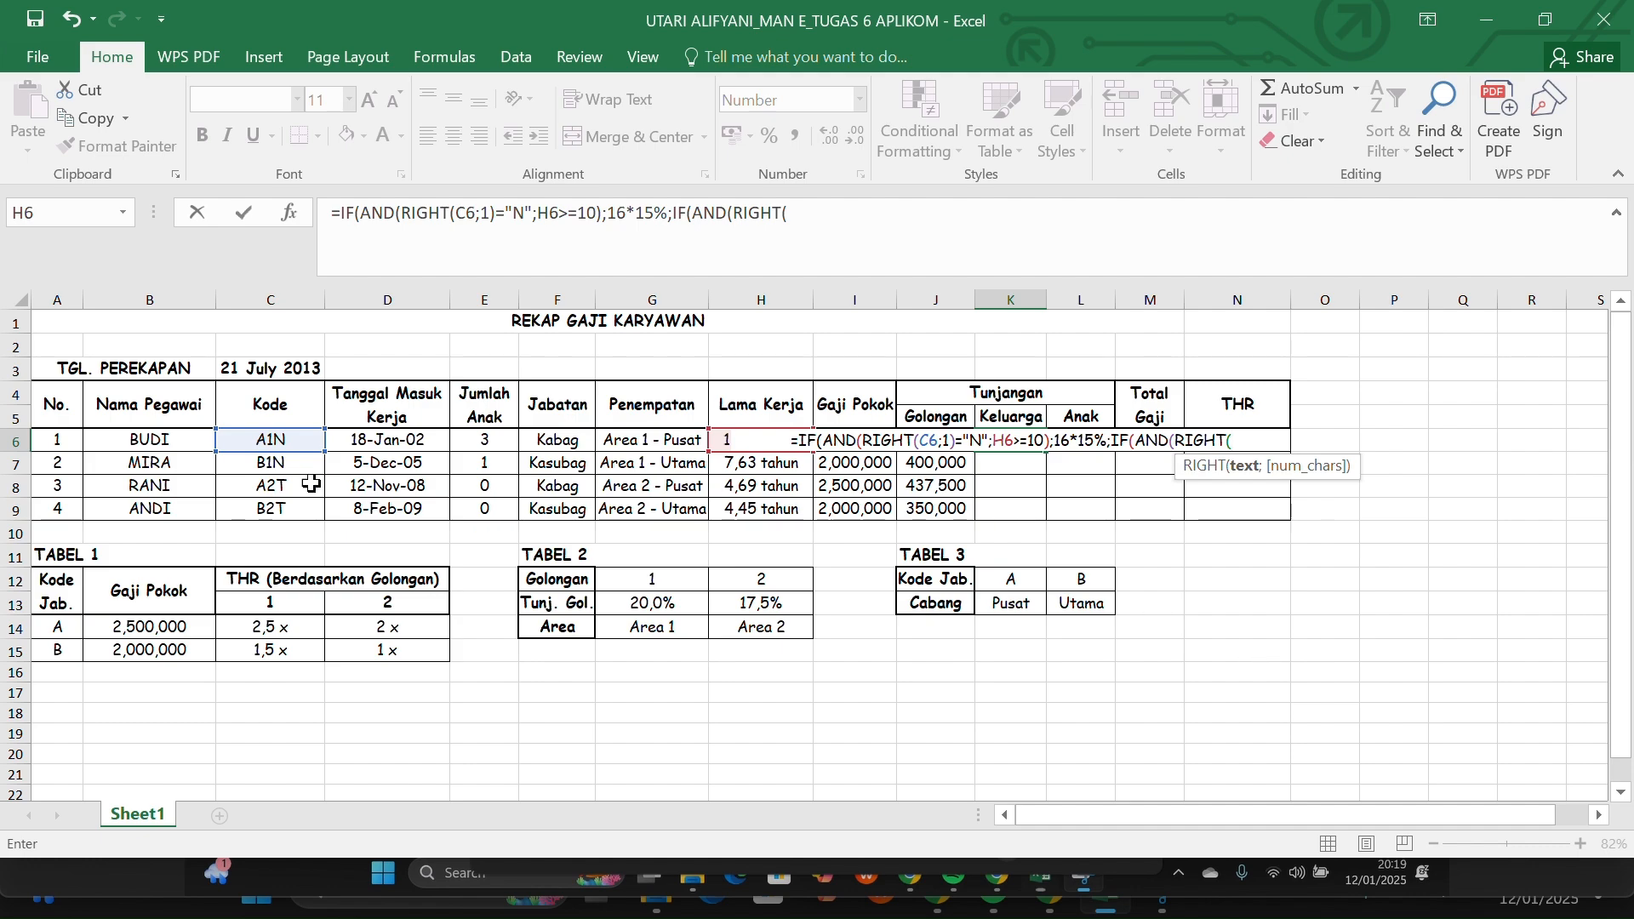
{"action": "left_click", "coordinate": [278, 441]}
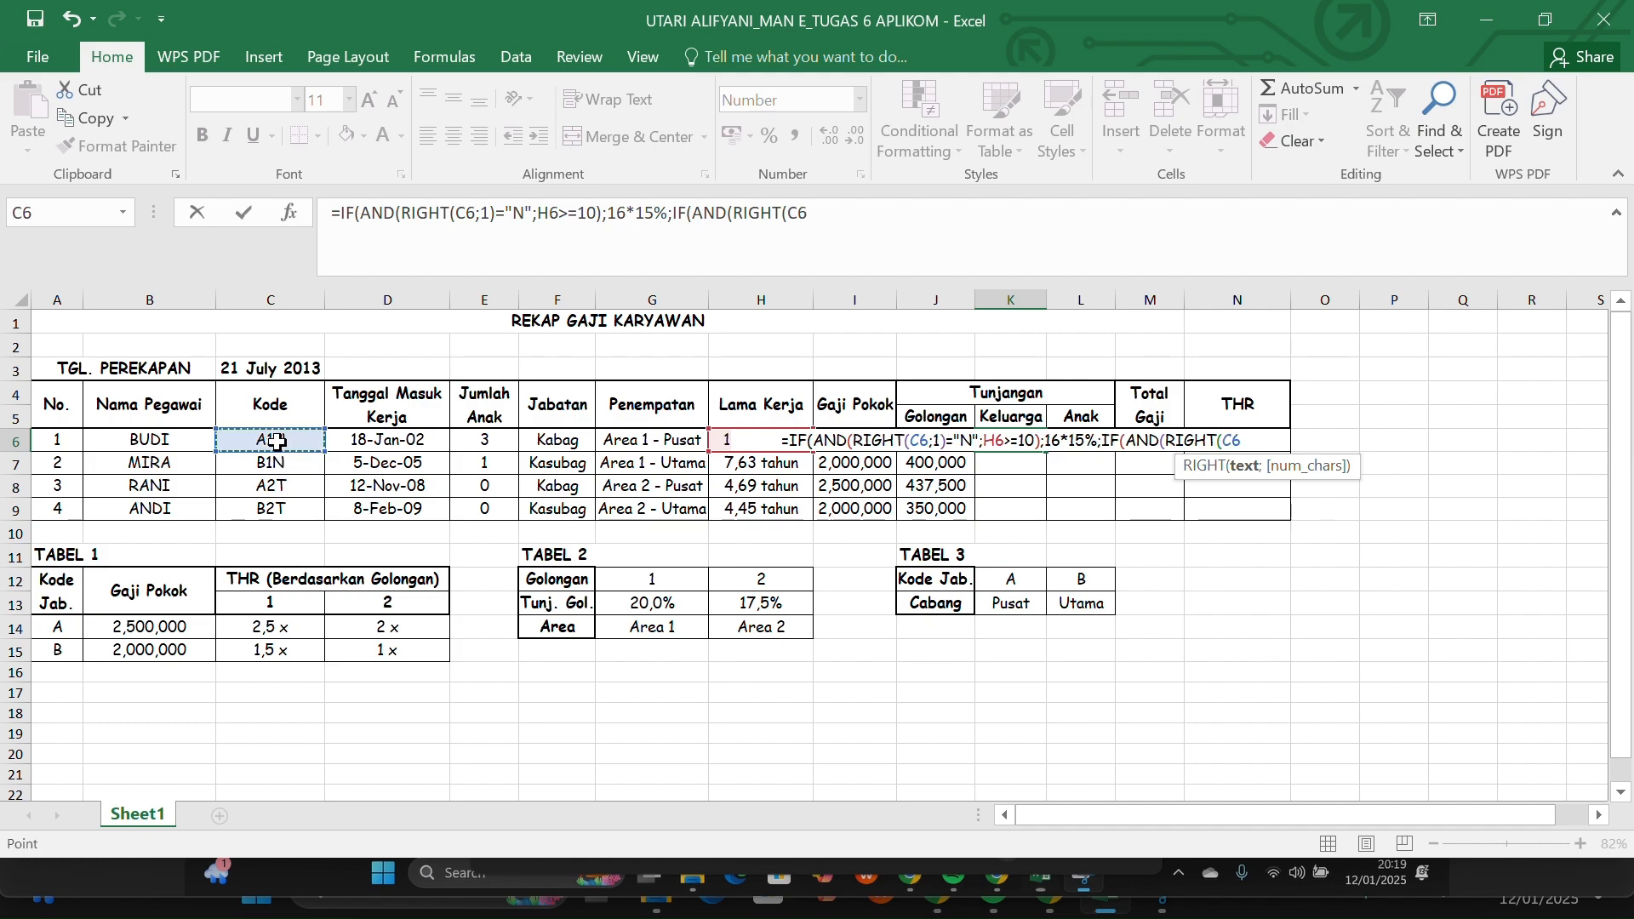
{"action": "type", "text": ";1"}
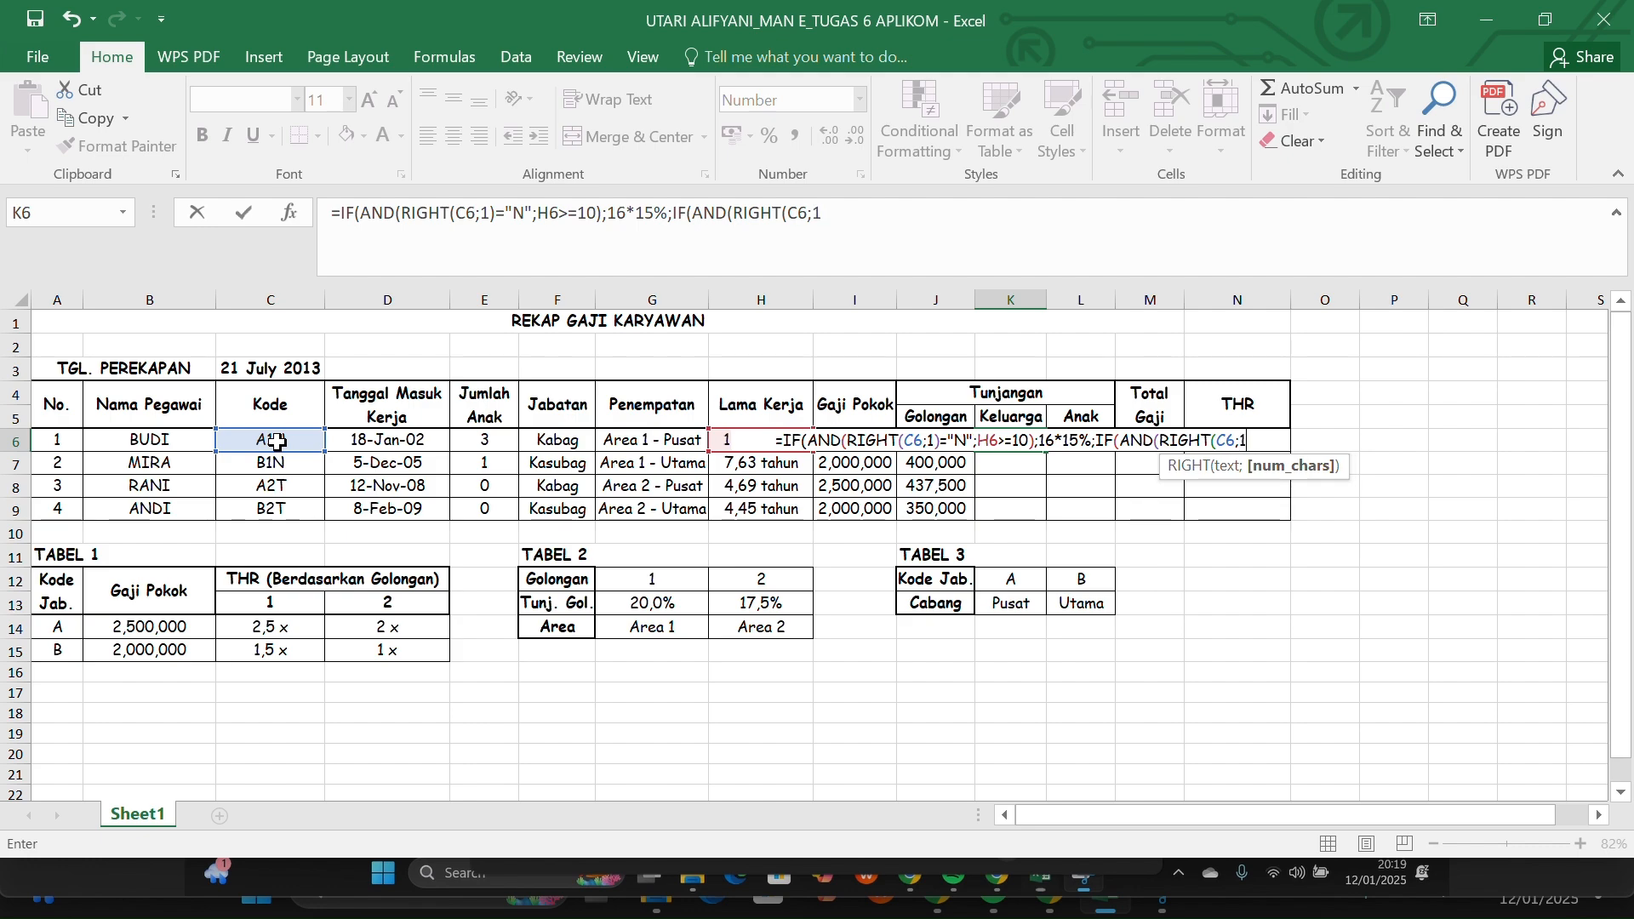
{"action": "type", "text": ")"}
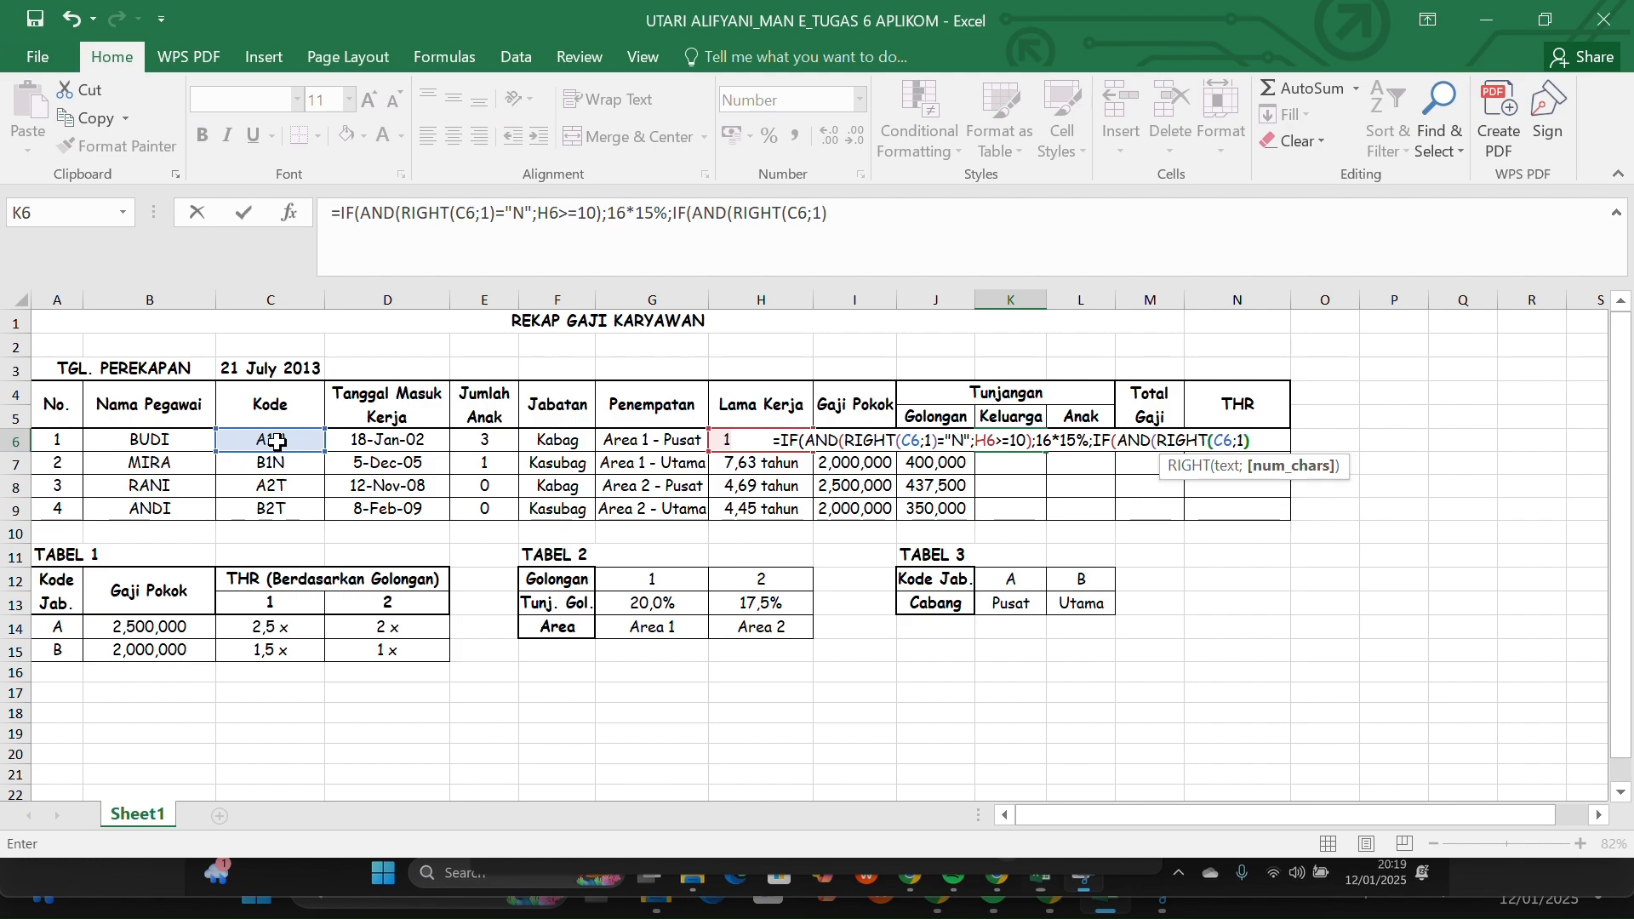
{"action": "type", "text": "="}
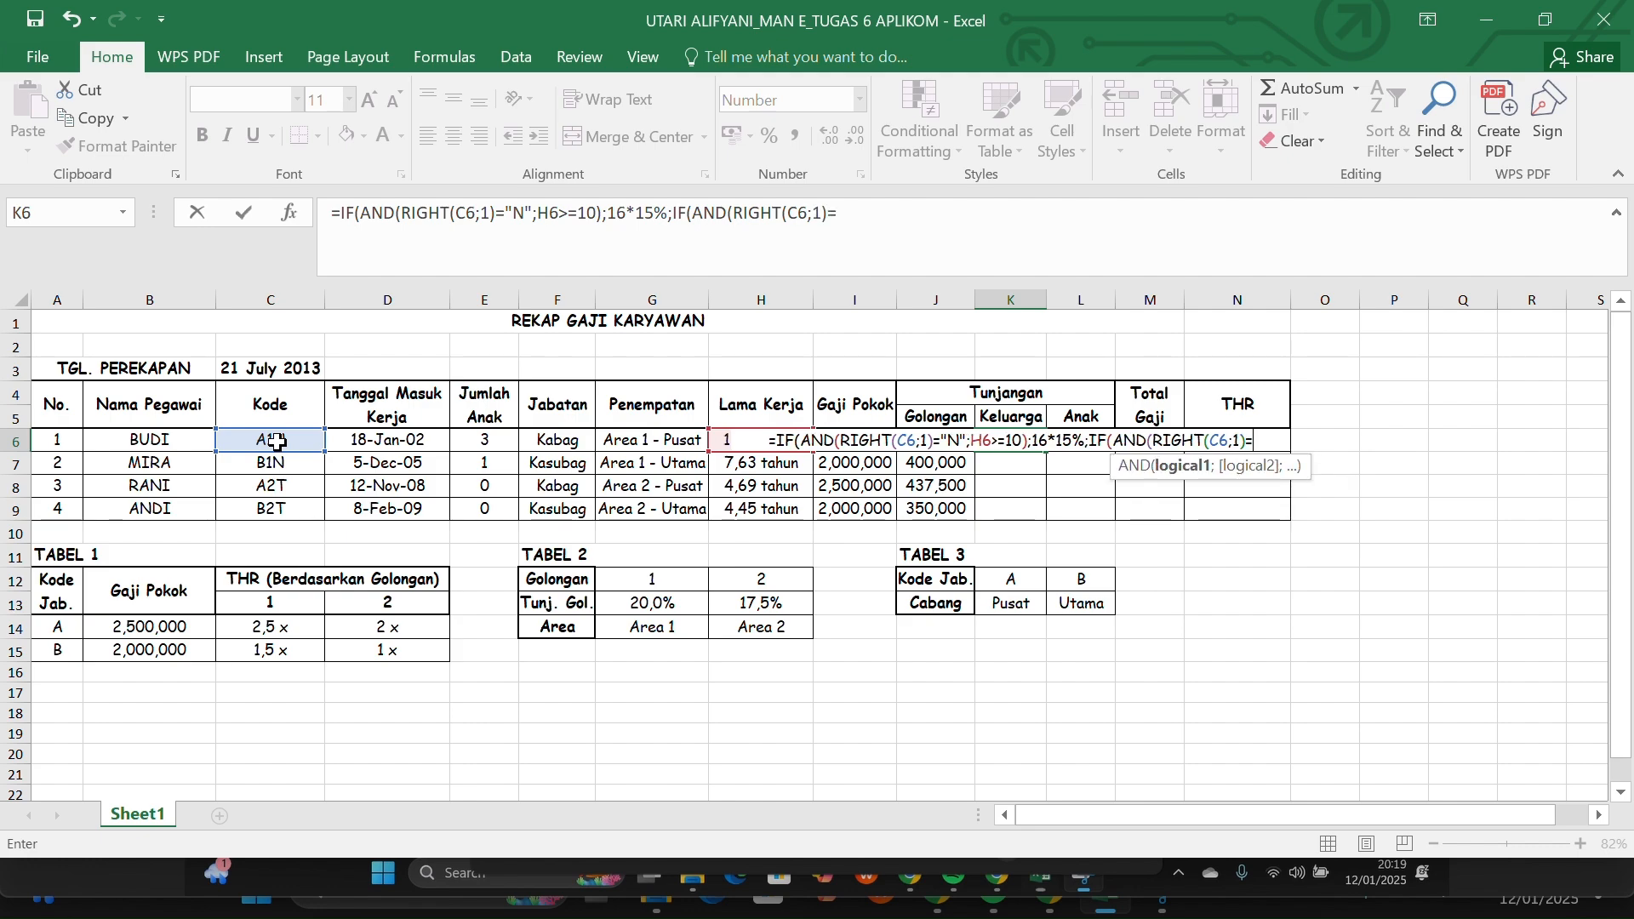
{"action": "type", "text": "\""}
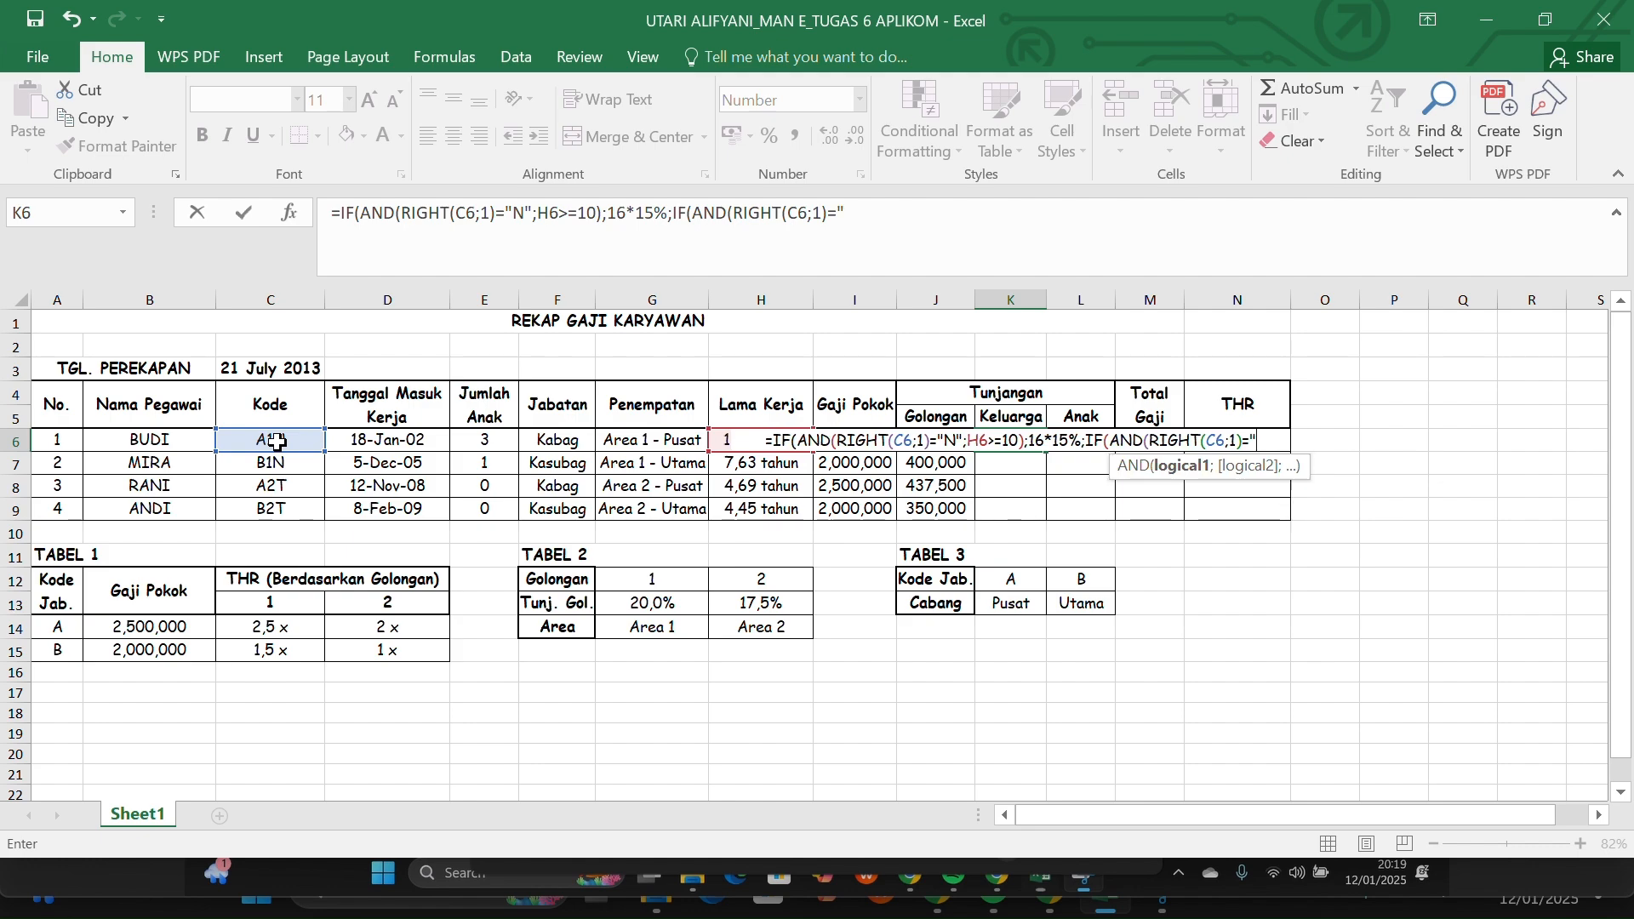
{"action": "type", "text": "N\""}
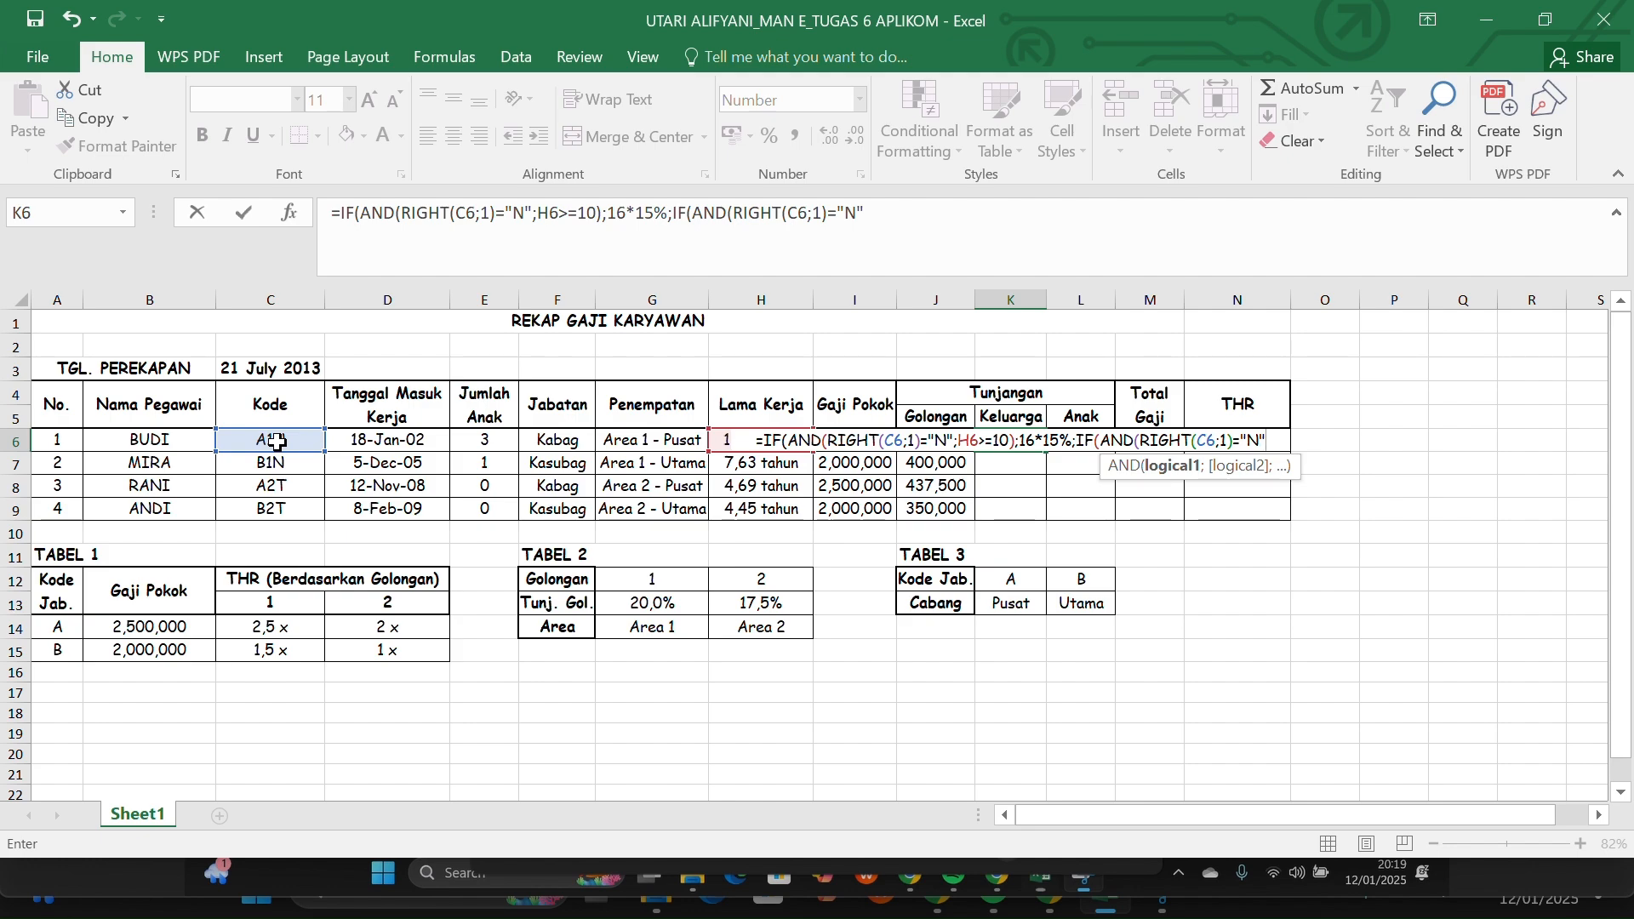
Add H6<10 as the nested AND's second condition and close the test, ready for the nested IF's value if true.
{"action": "type", "text": ";"}
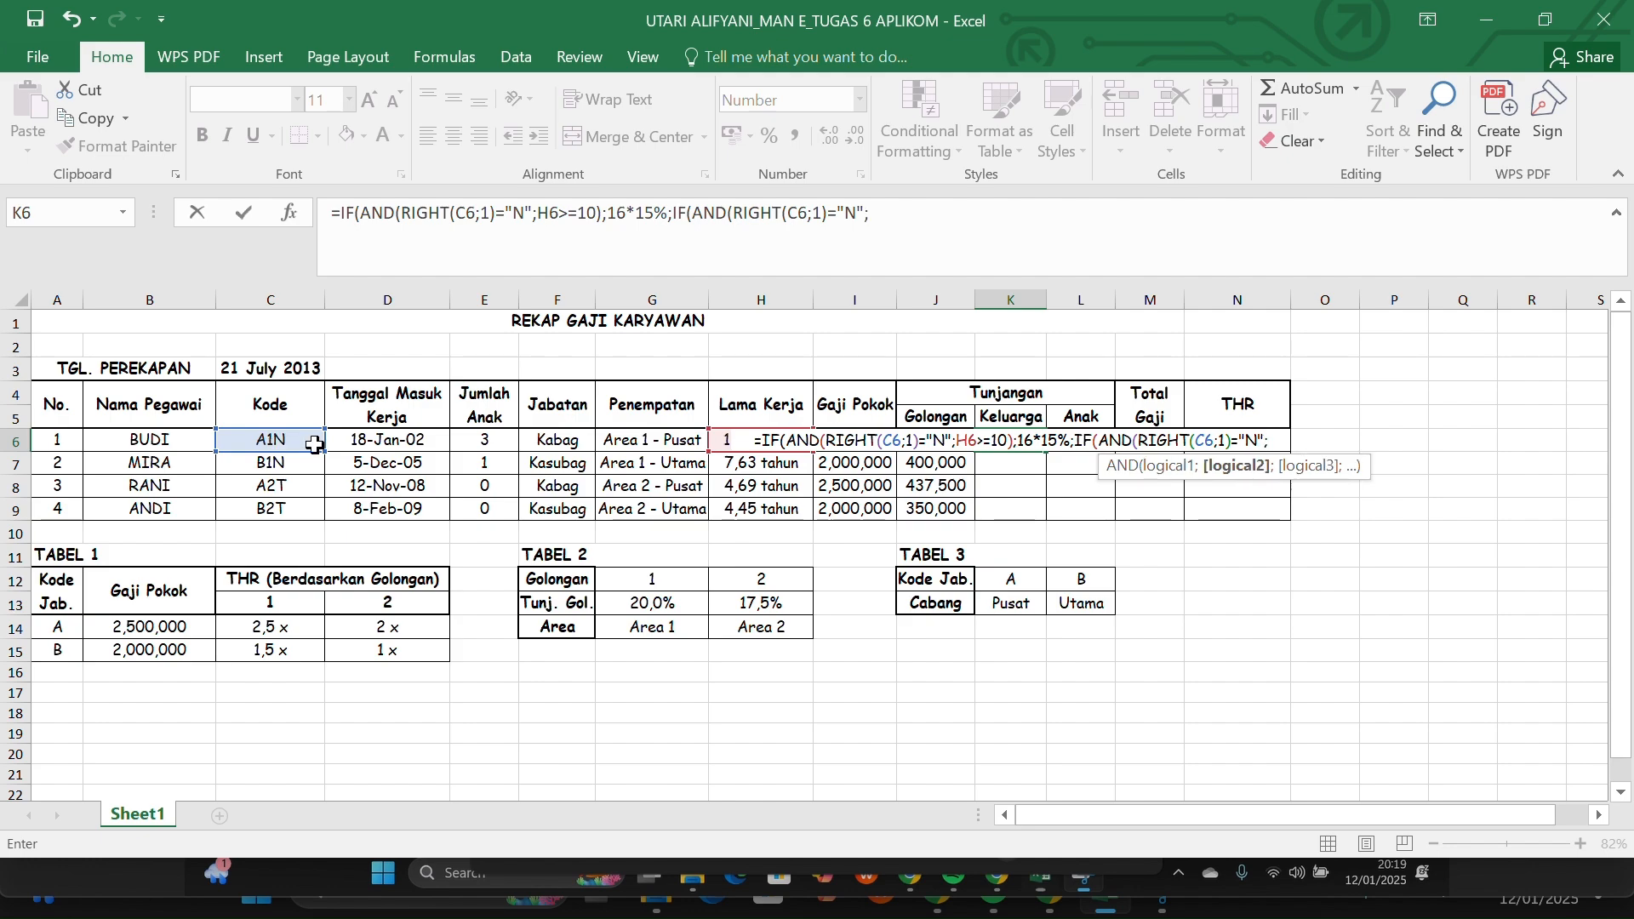
{"action": "left_click", "coordinate": [719, 438]}
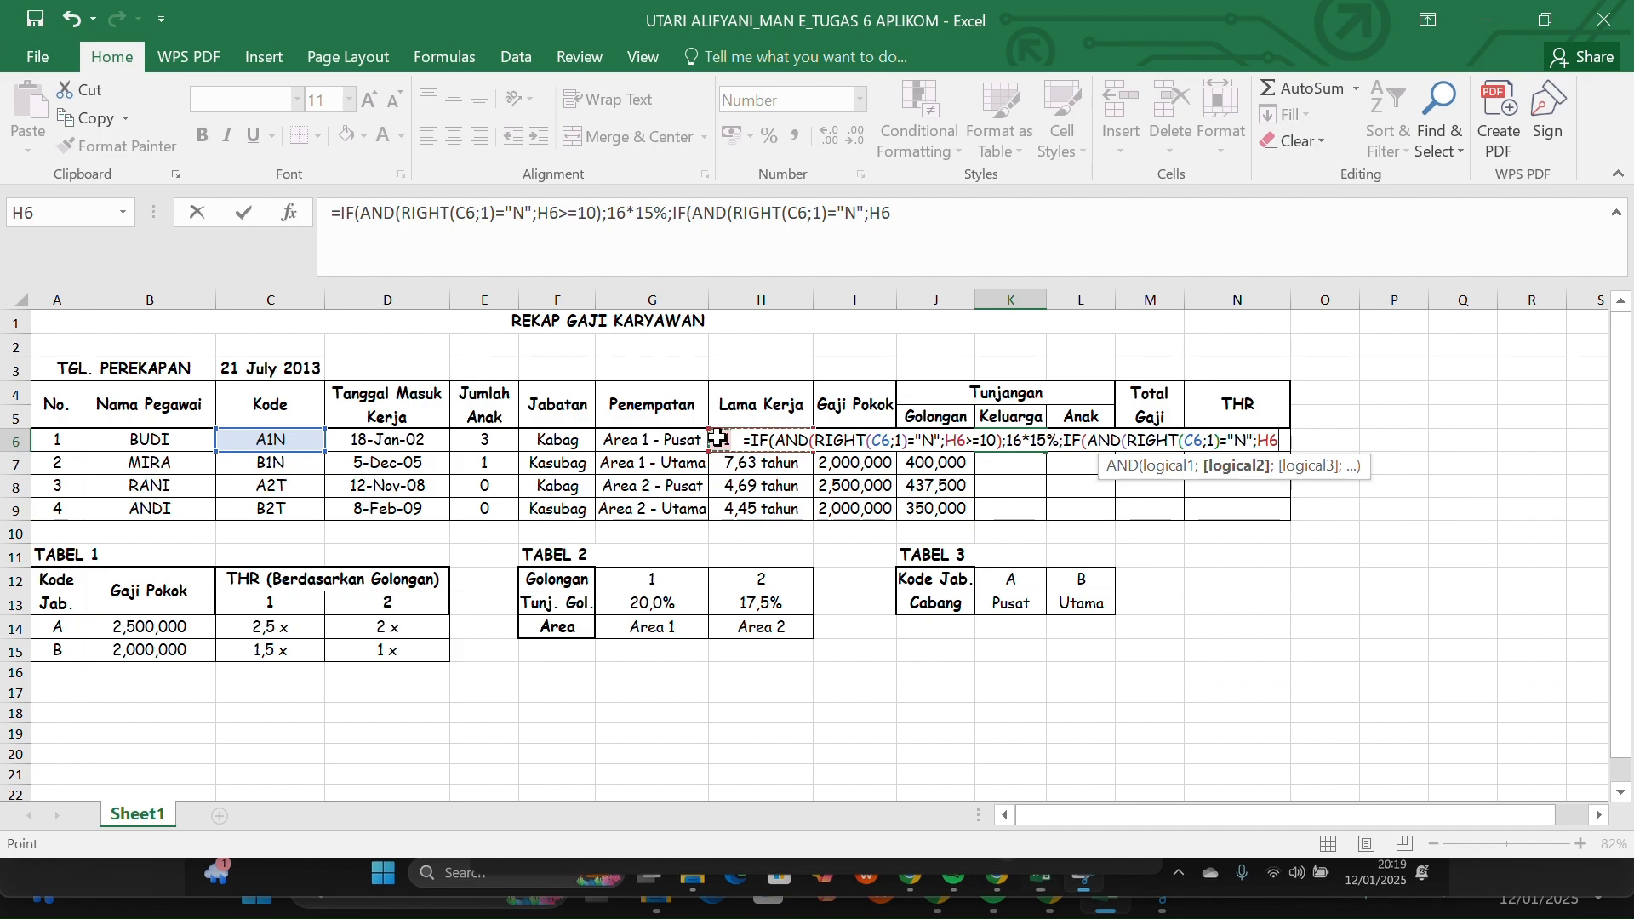
{"action": "type", "text": "<10"}
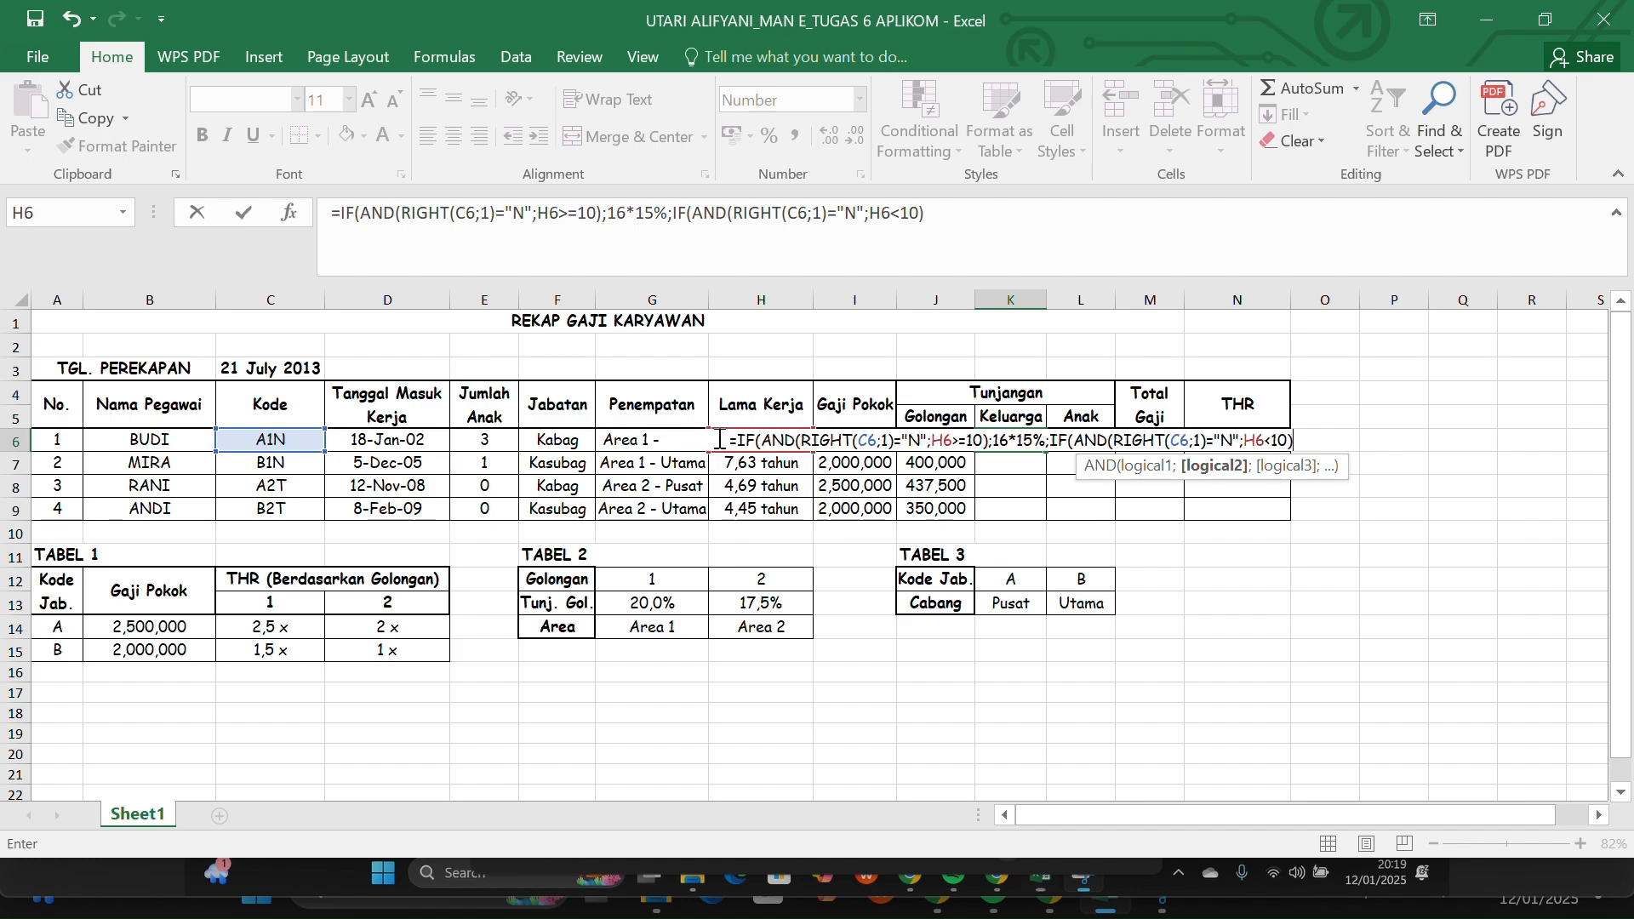
{"action": "type", "text": ");"}
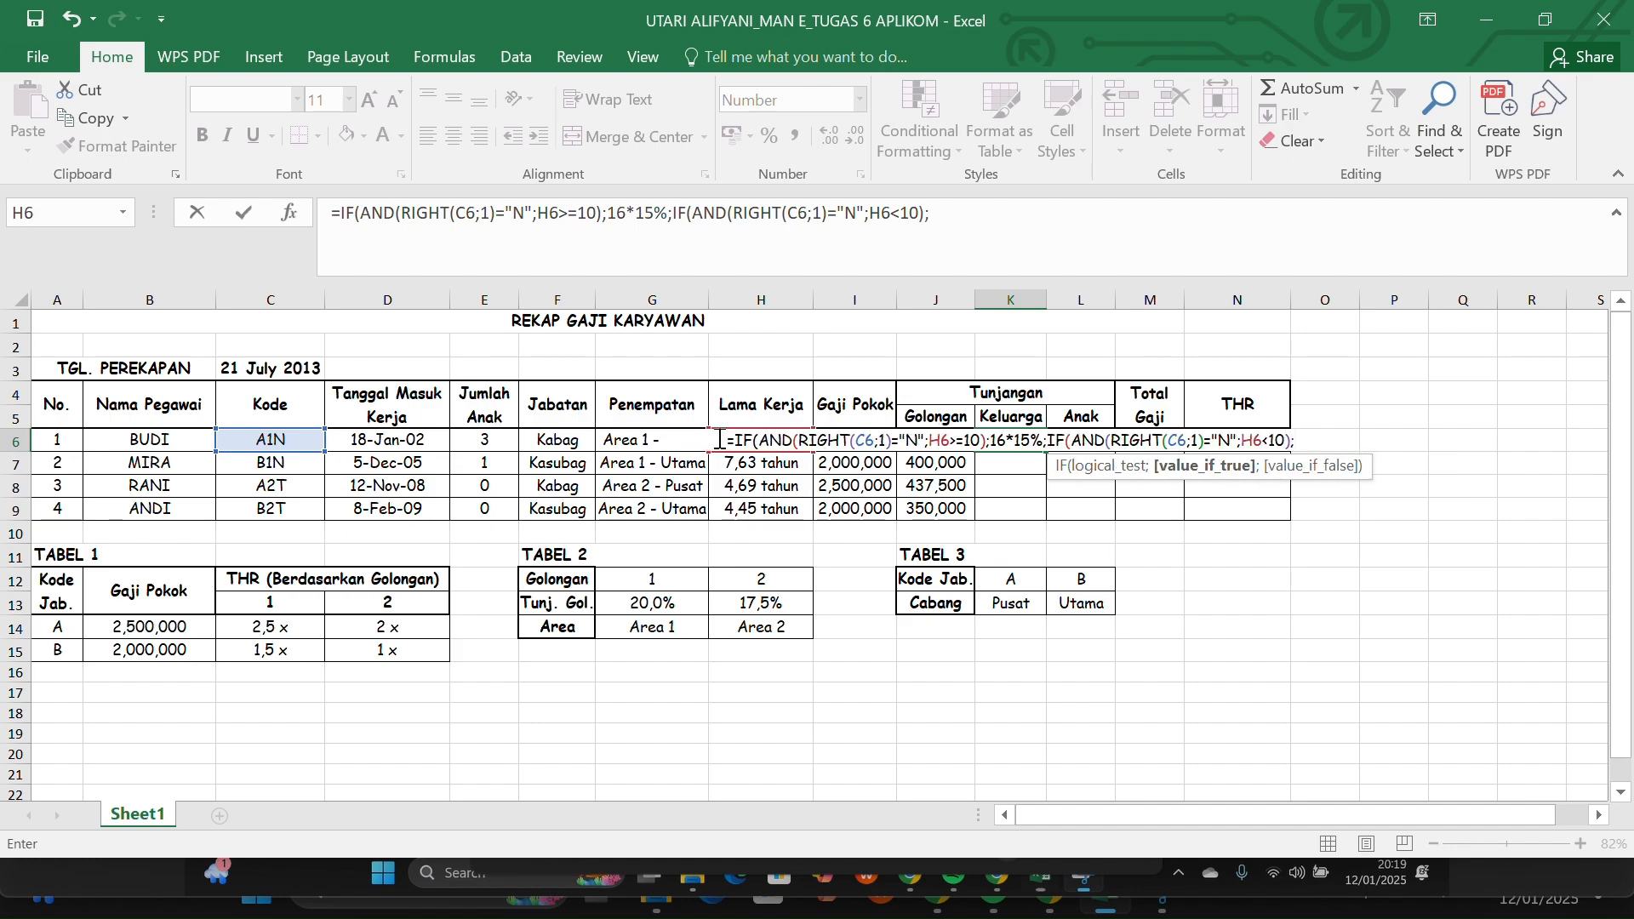
Complete the nested IF in the K6 formula with 16*10% as its value if true and 0 as its value if false.
{"action": "type", "text": "16"}
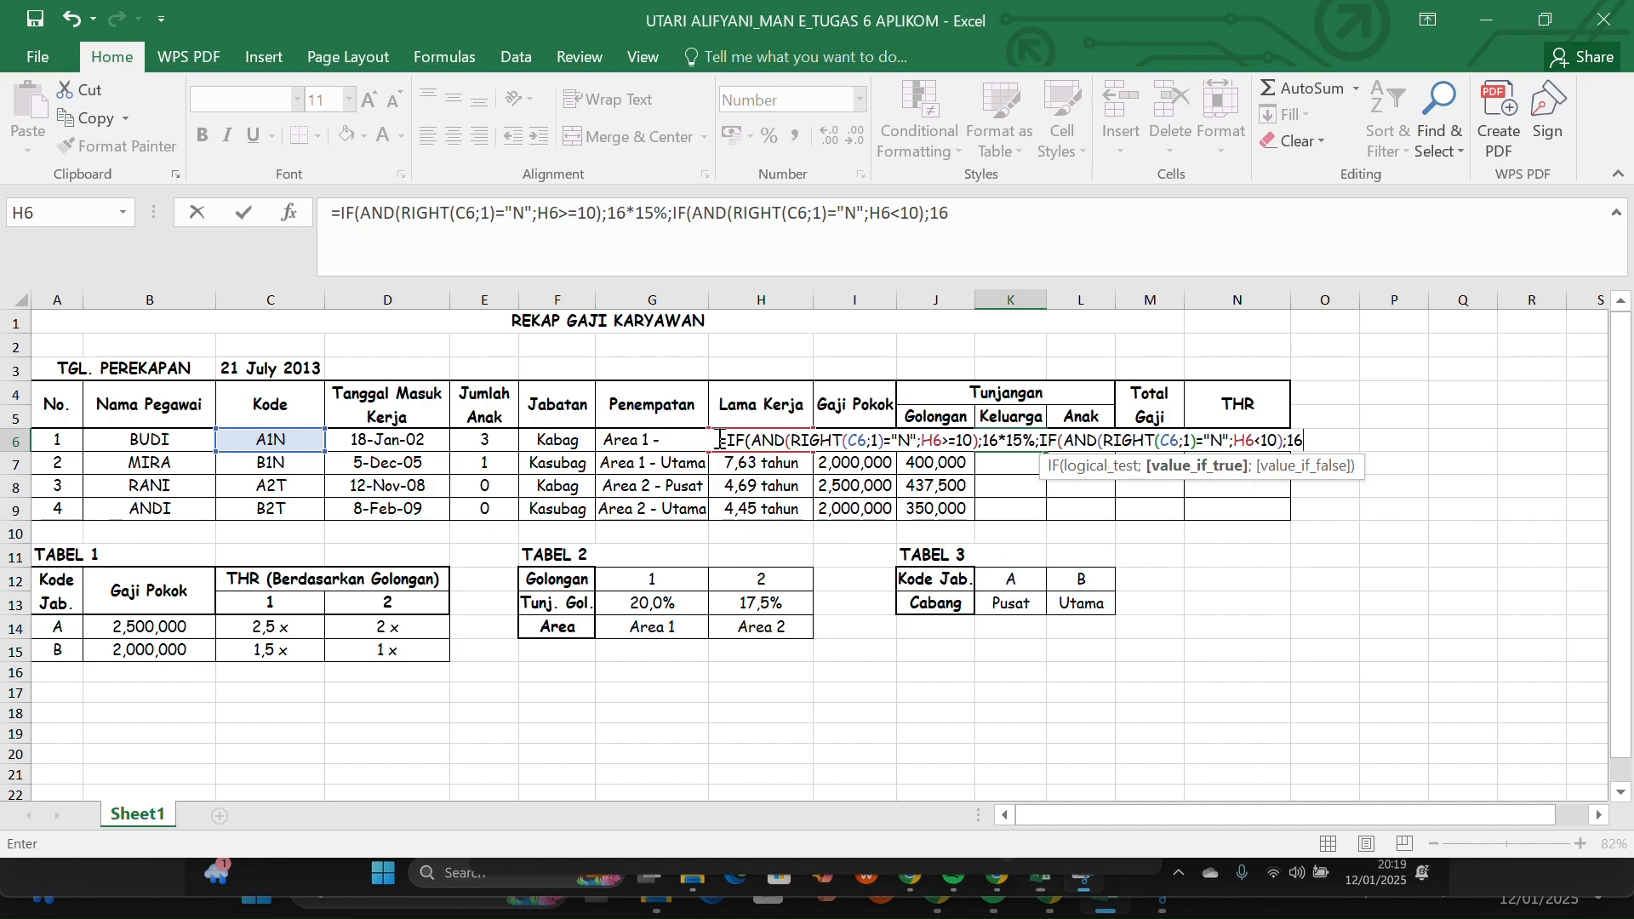
{"action": "type", "text": "*"}
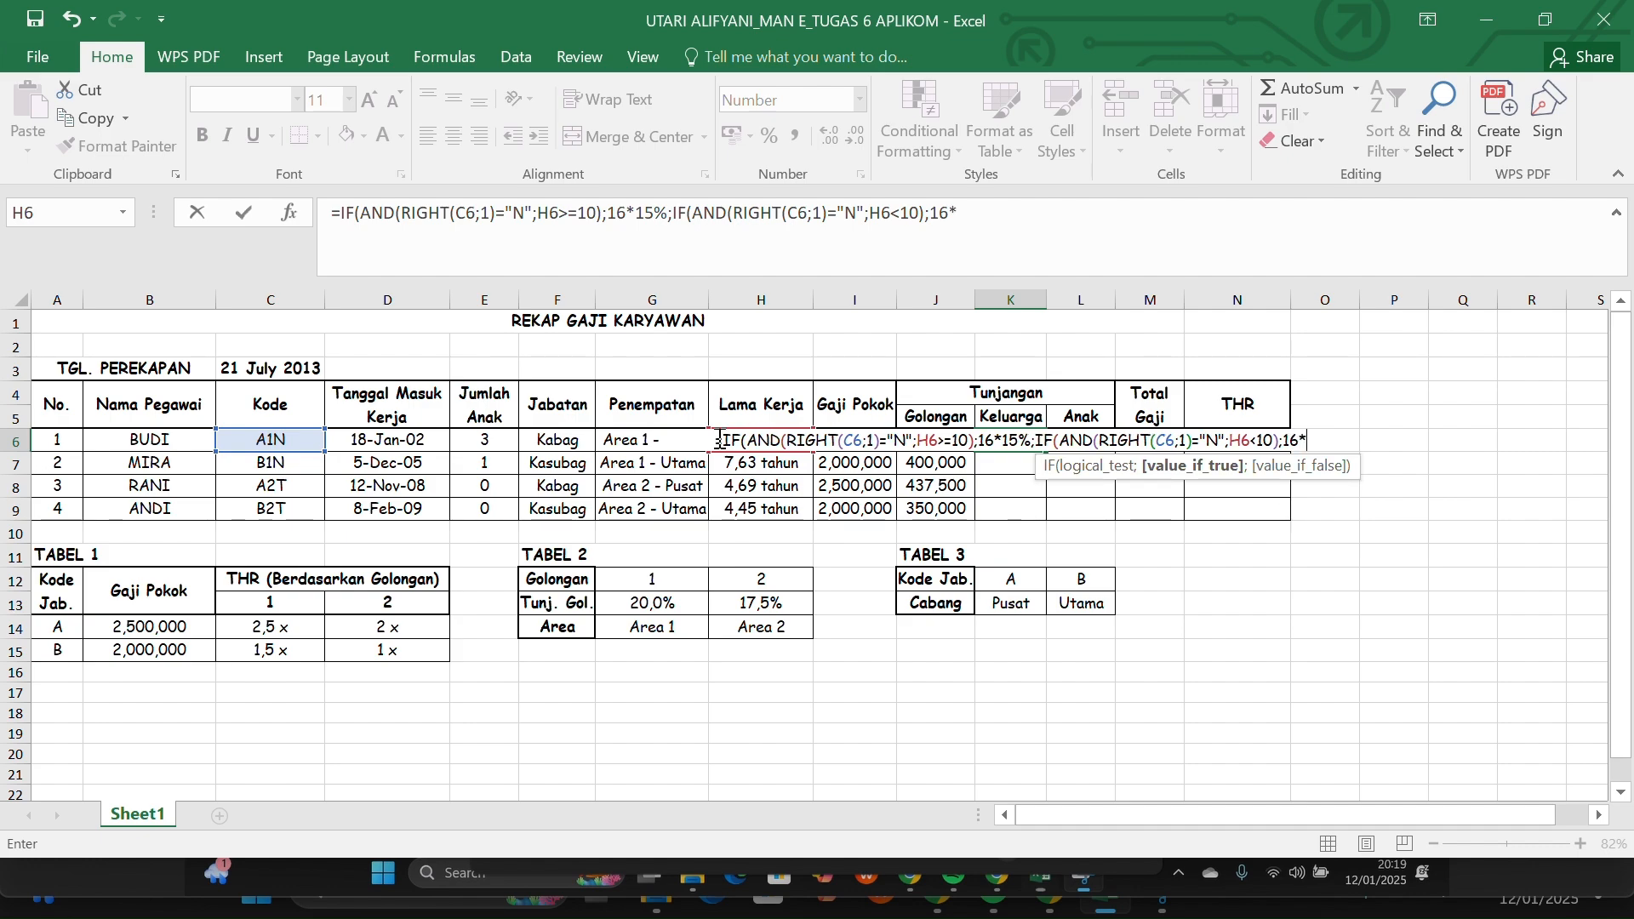
{"action": "type", "text": "1"}
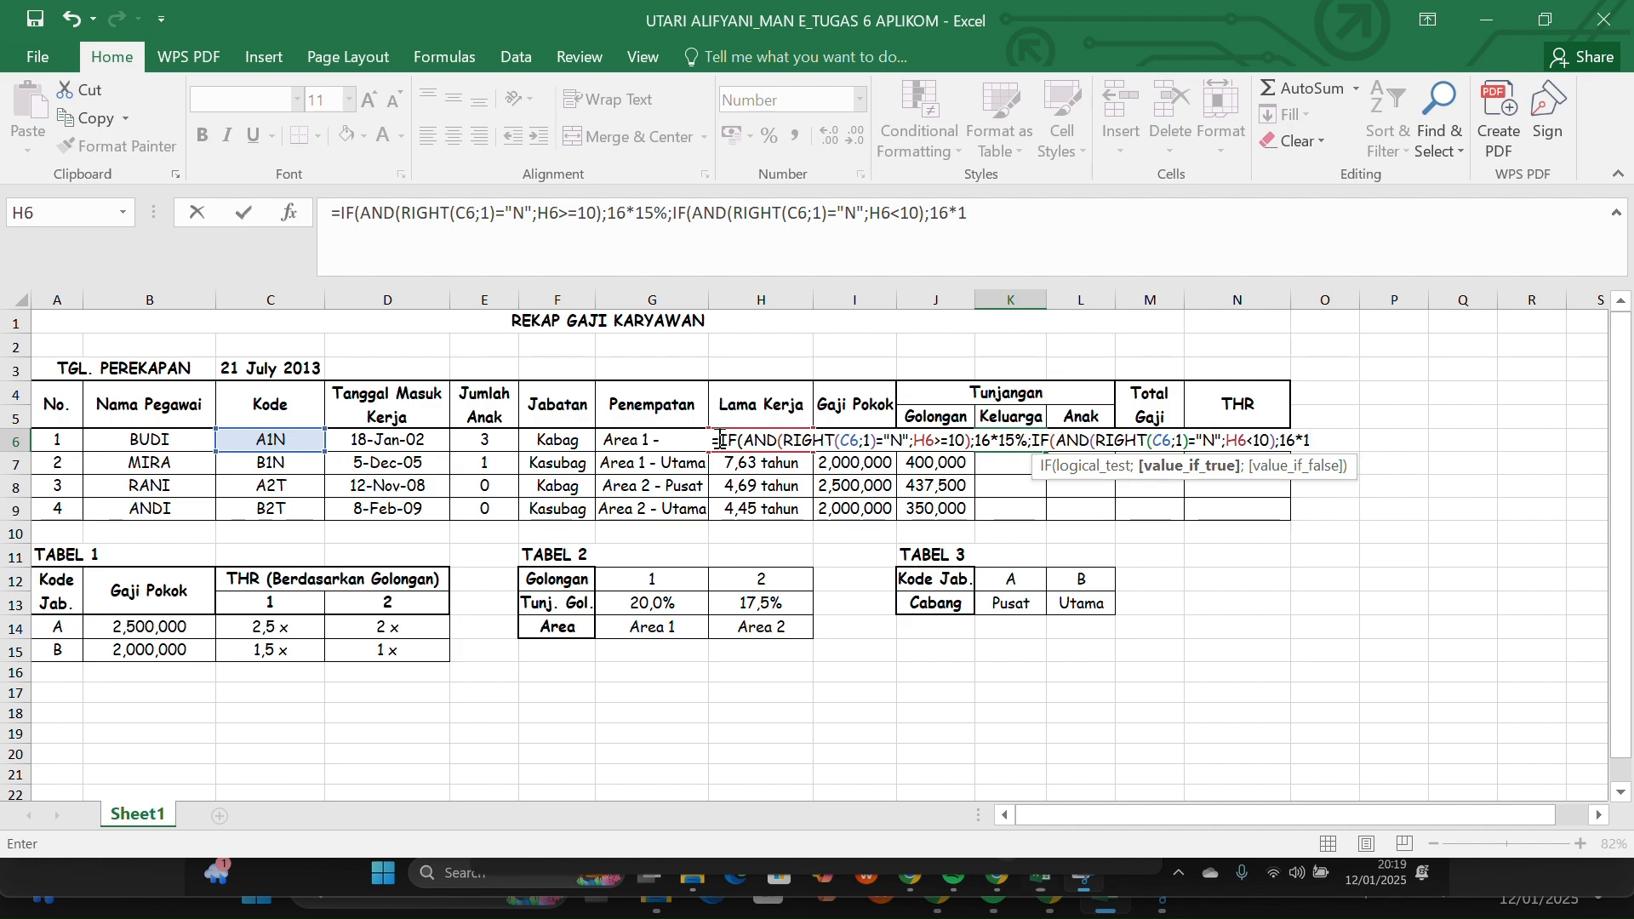
{"action": "type", "text": "0"}
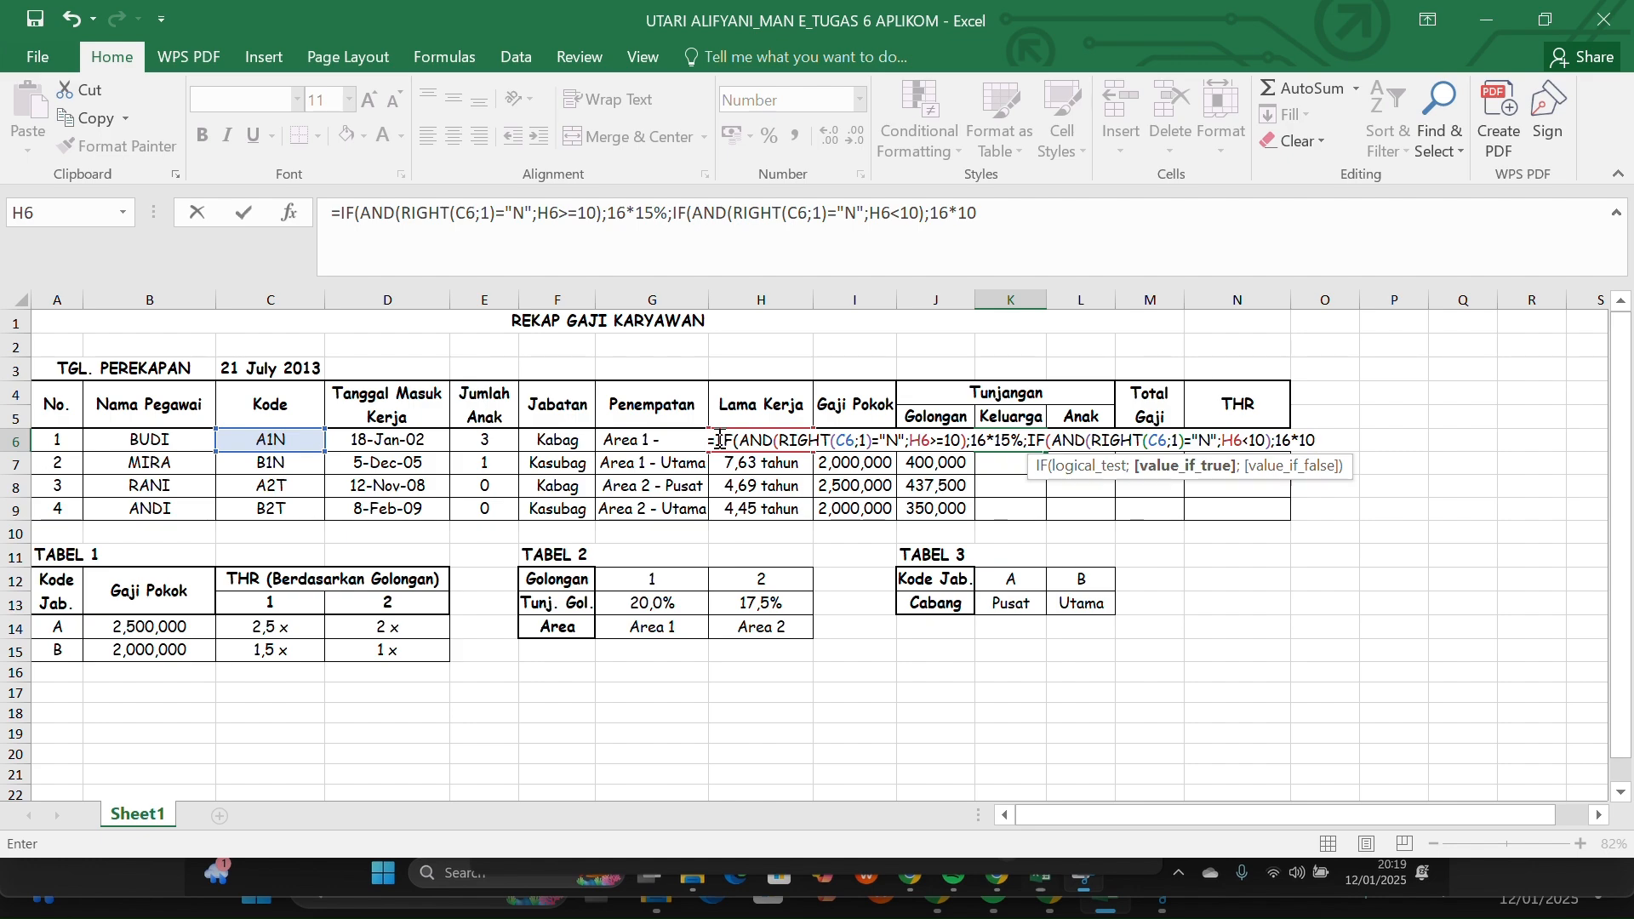
{"action": "type", "text": "%"}
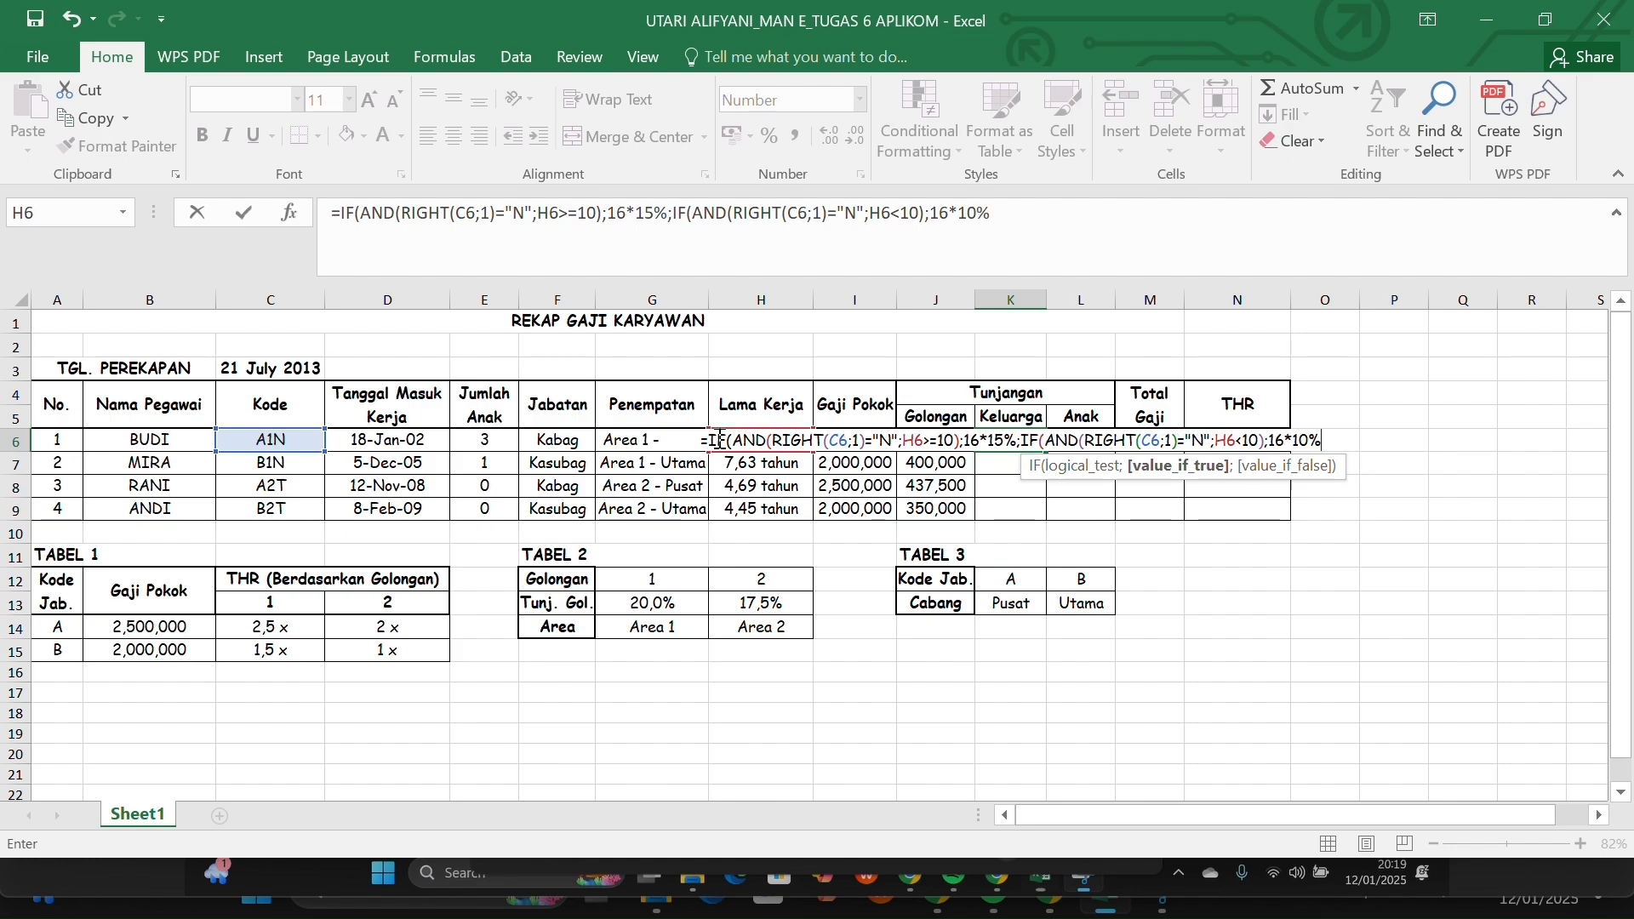
{"action": "type", "text": ";0"}
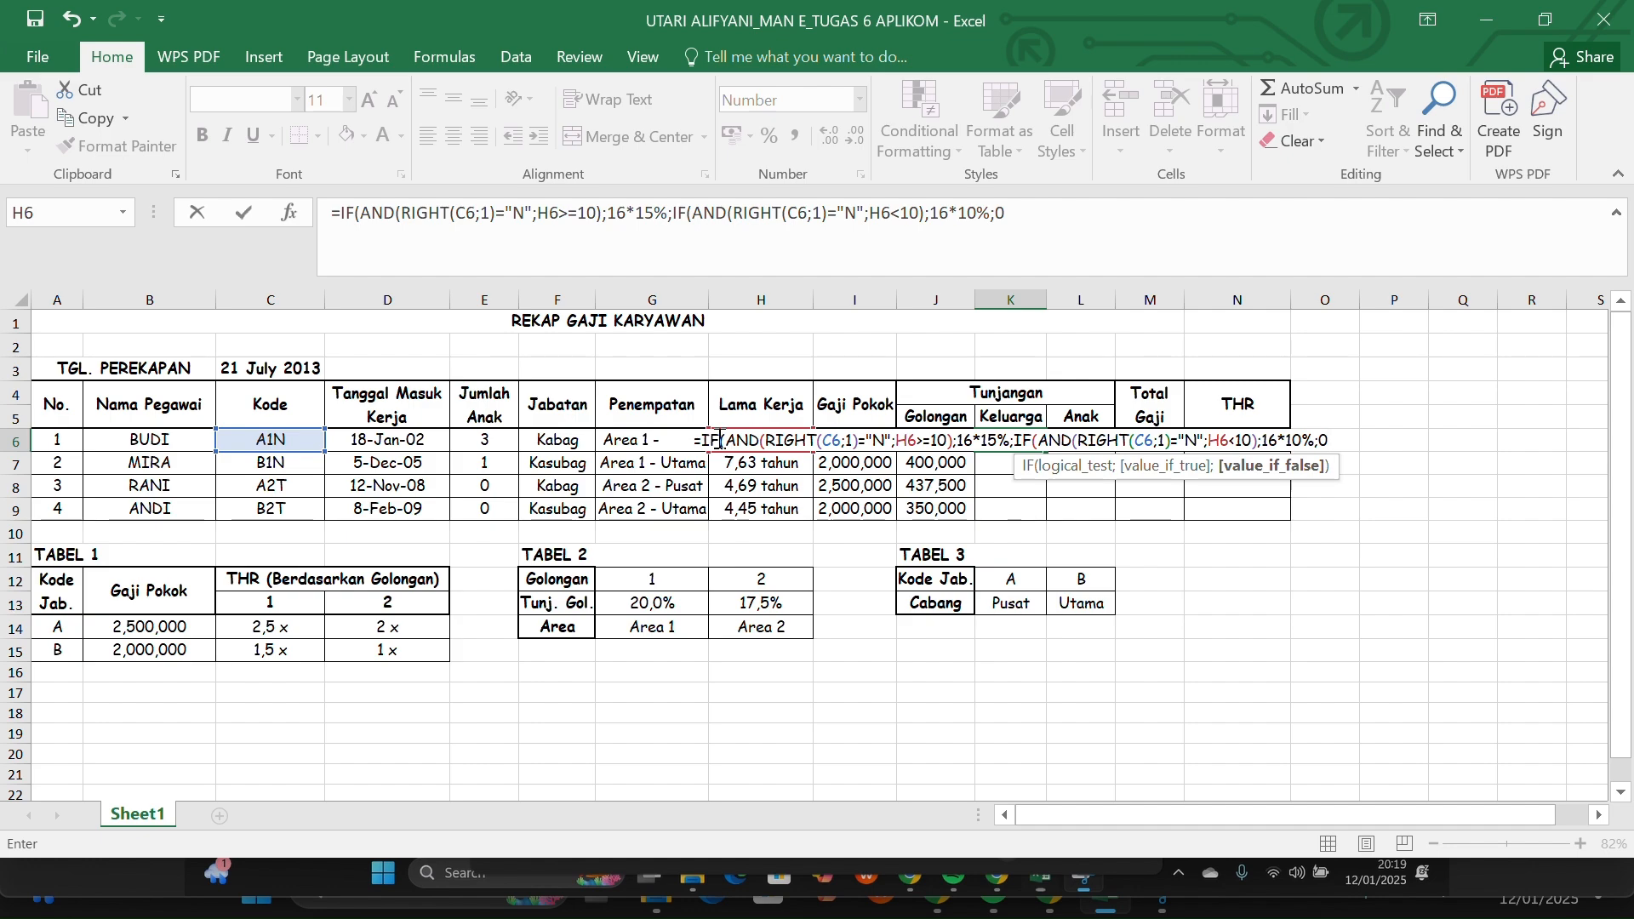
{"action": "type", "text": "))"}
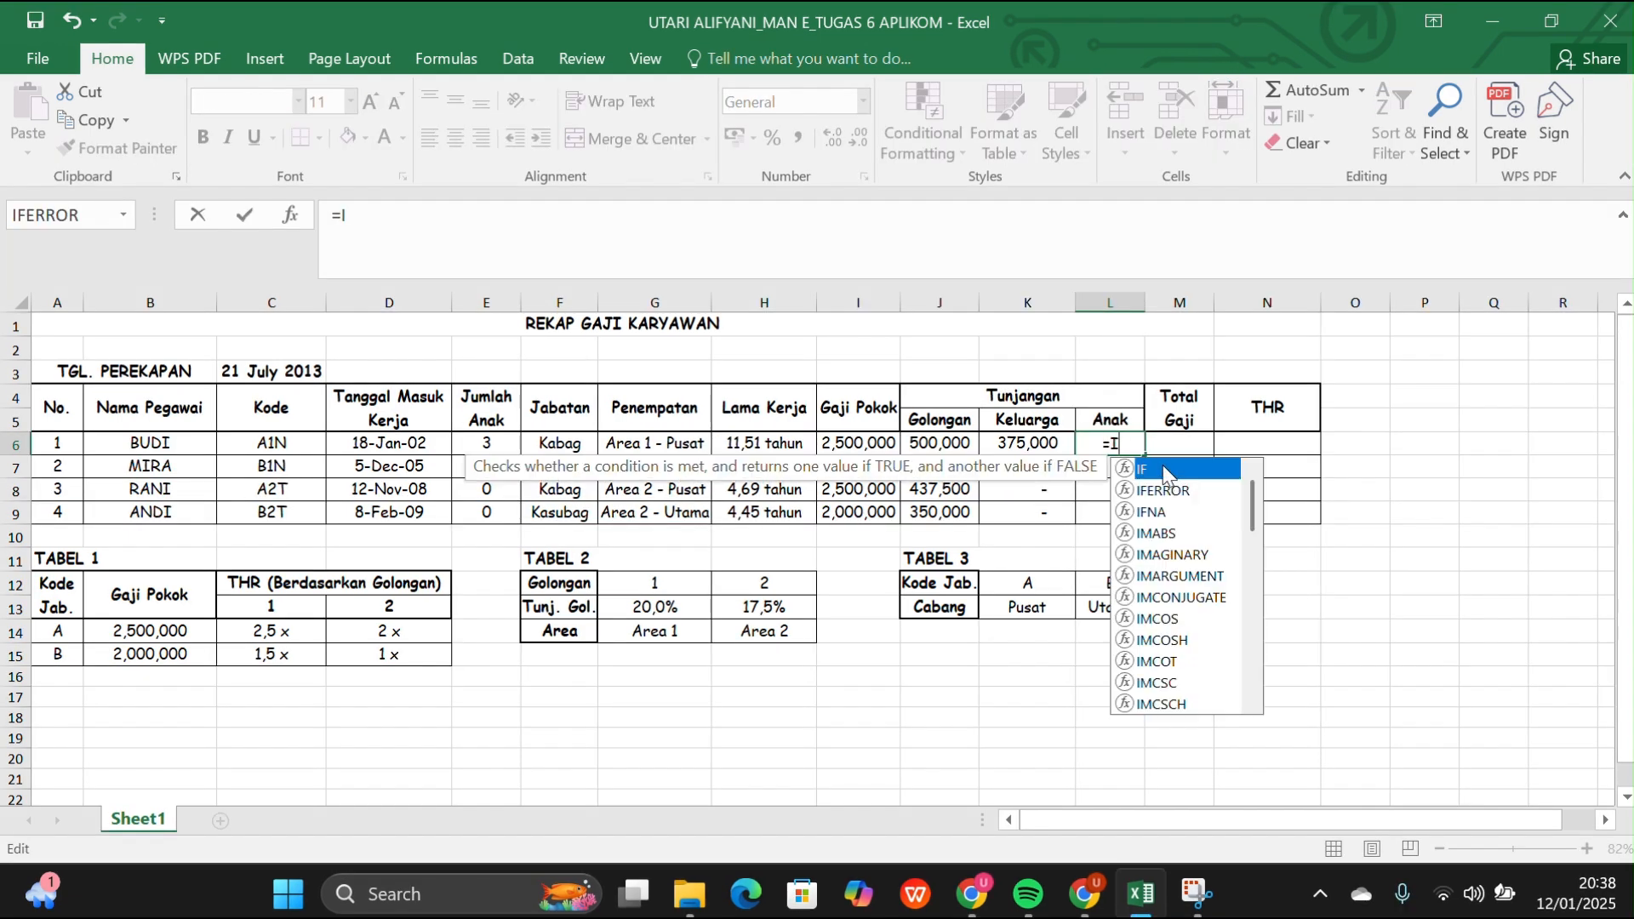
Start an IF in the first employee's Anak cell L6 with the test E6>=2 and 16*2*5% as its value if true.
{"action": "double_click", "coordinate": [1164, 471]}
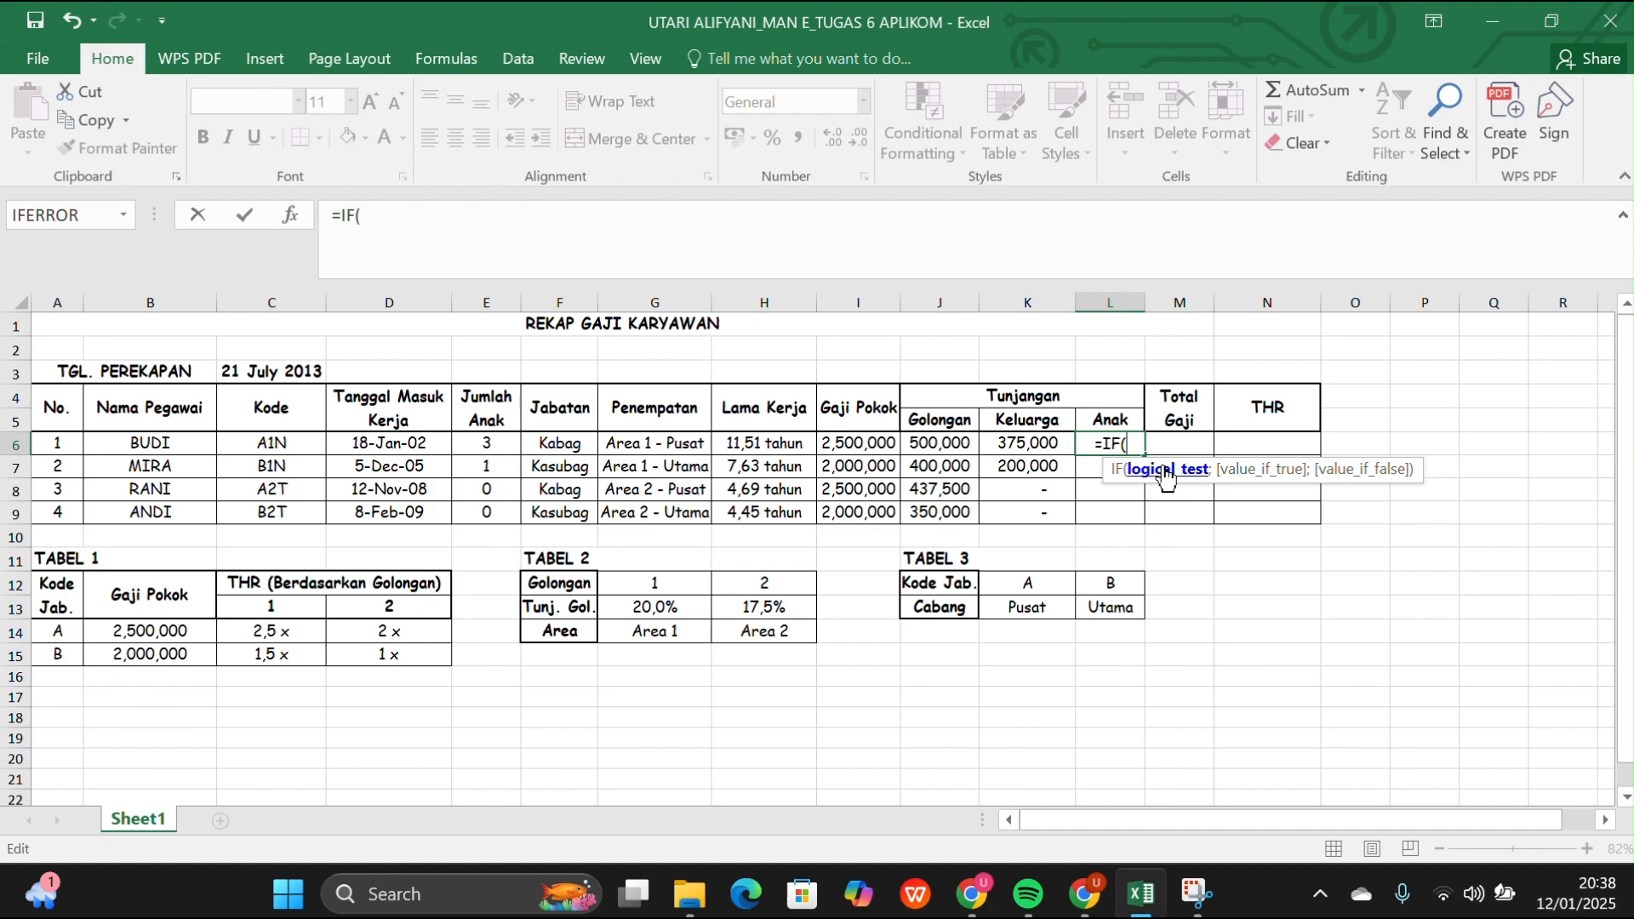
{"action": "left_click", "coordinate": [497, 446]}
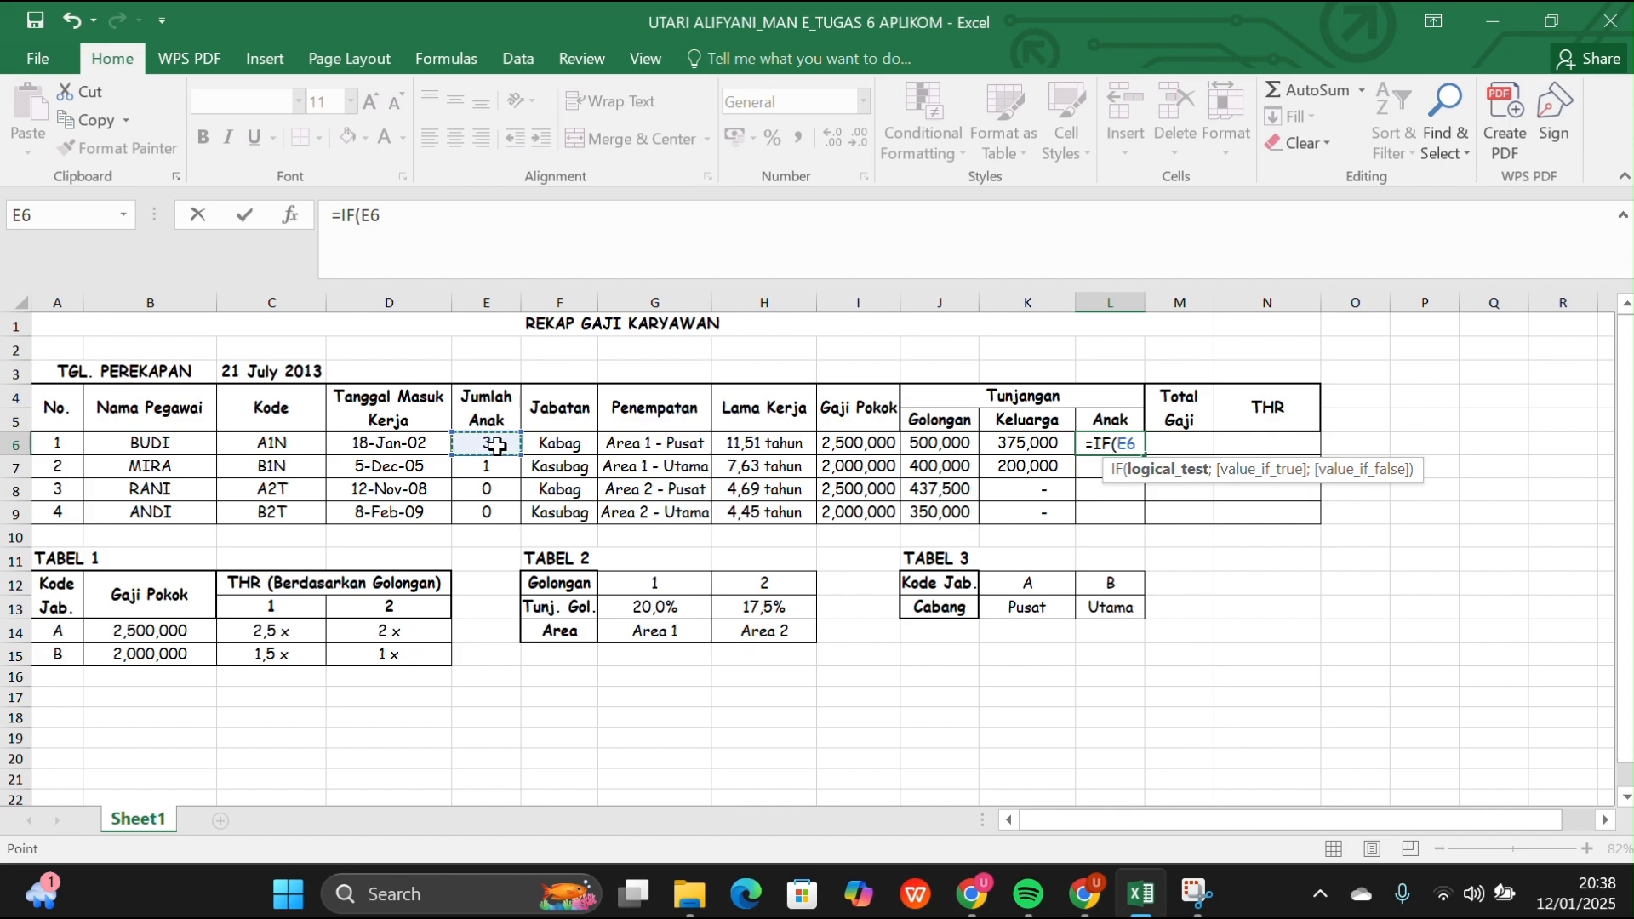
{"action": "type", "text": ">"}
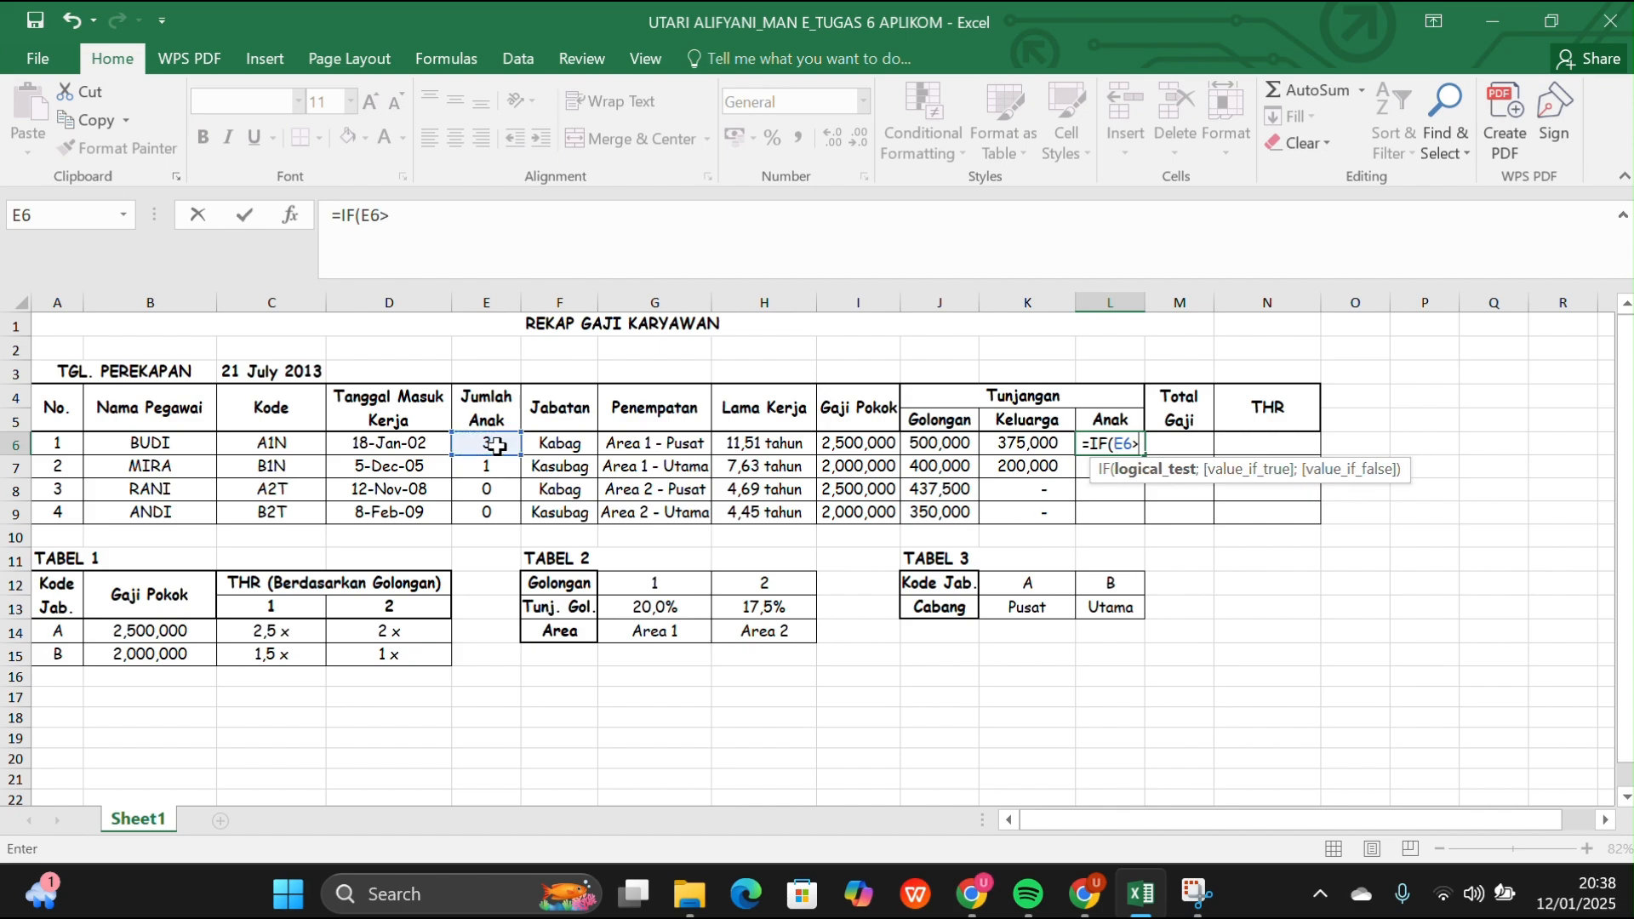
{"action": "type", "text": "=2;"}
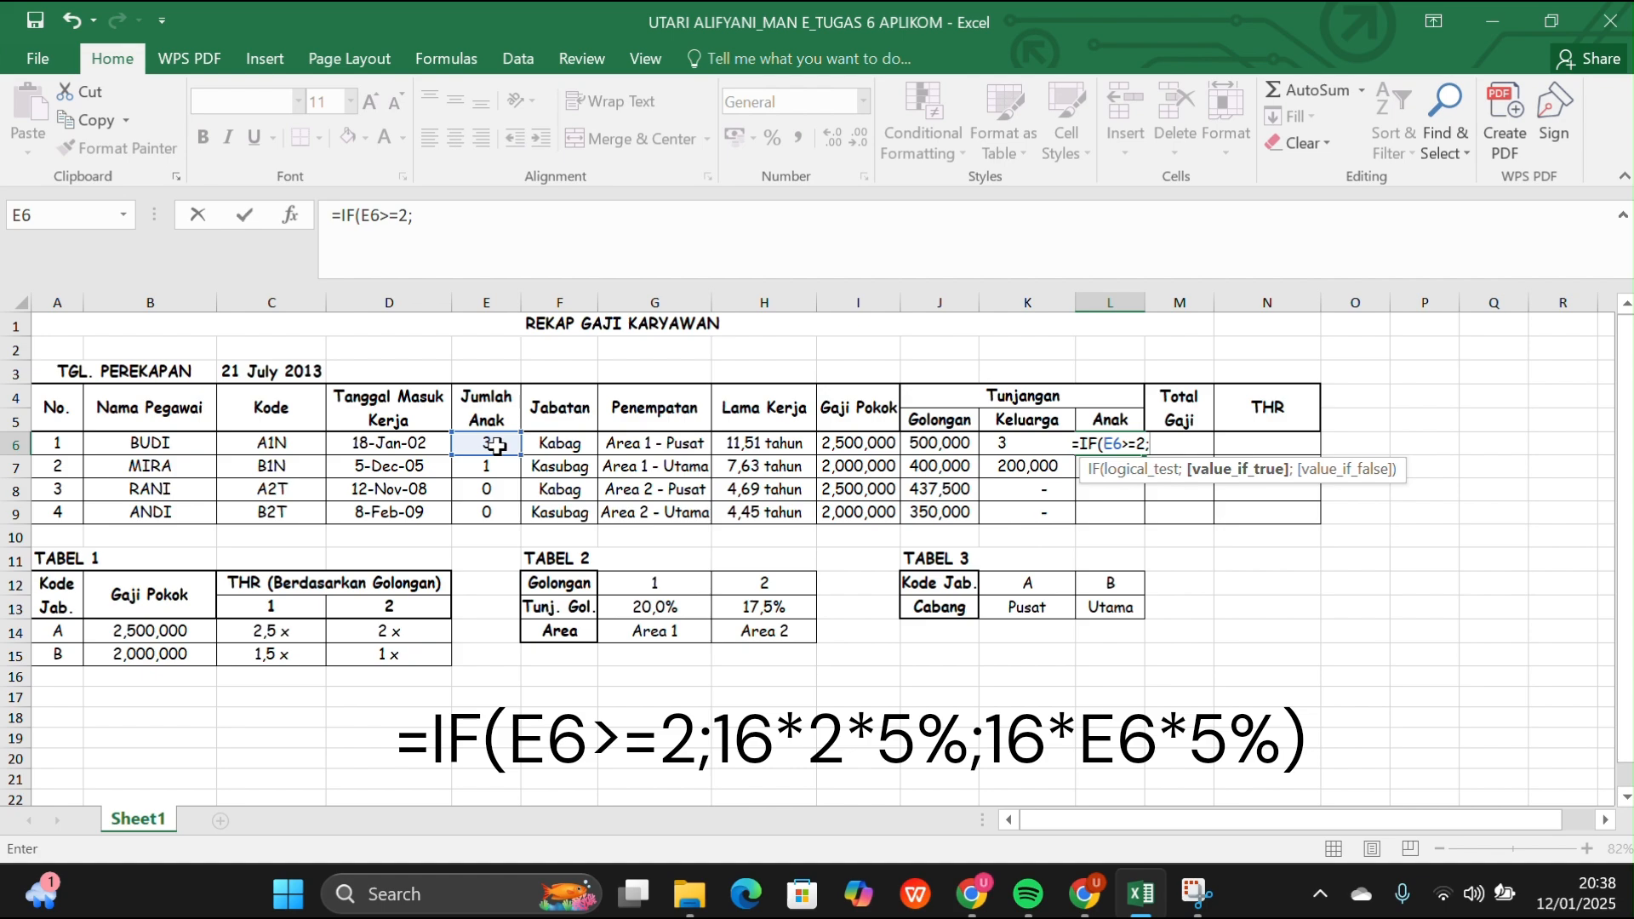
{"action": "type", "text": "16"}
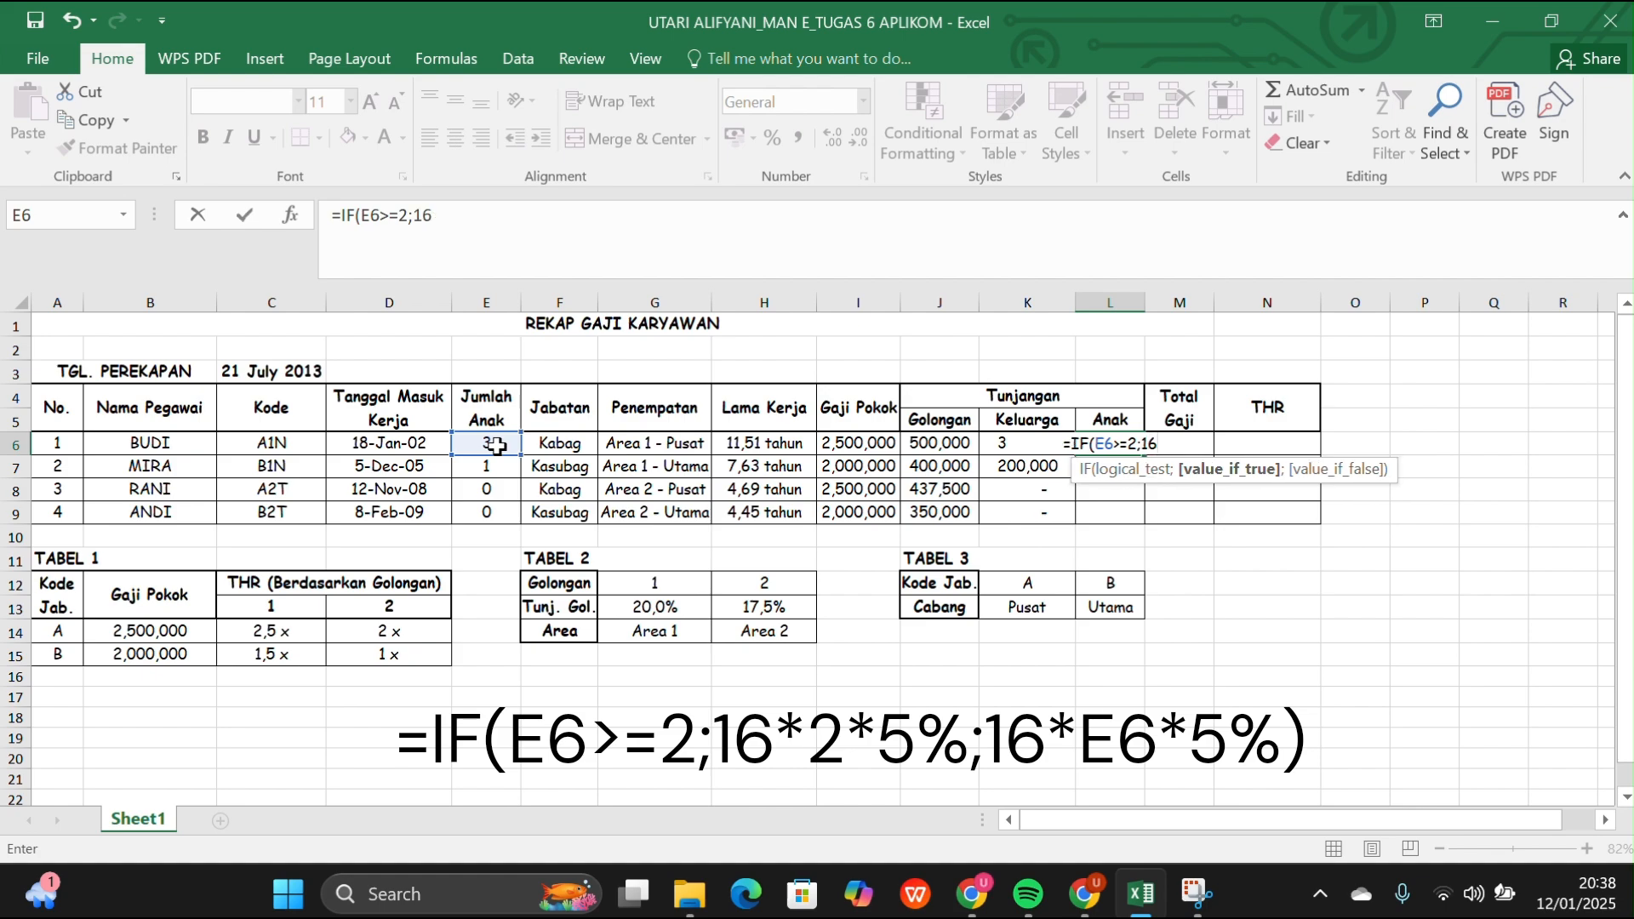
{"action": "type", "text": "*2"}
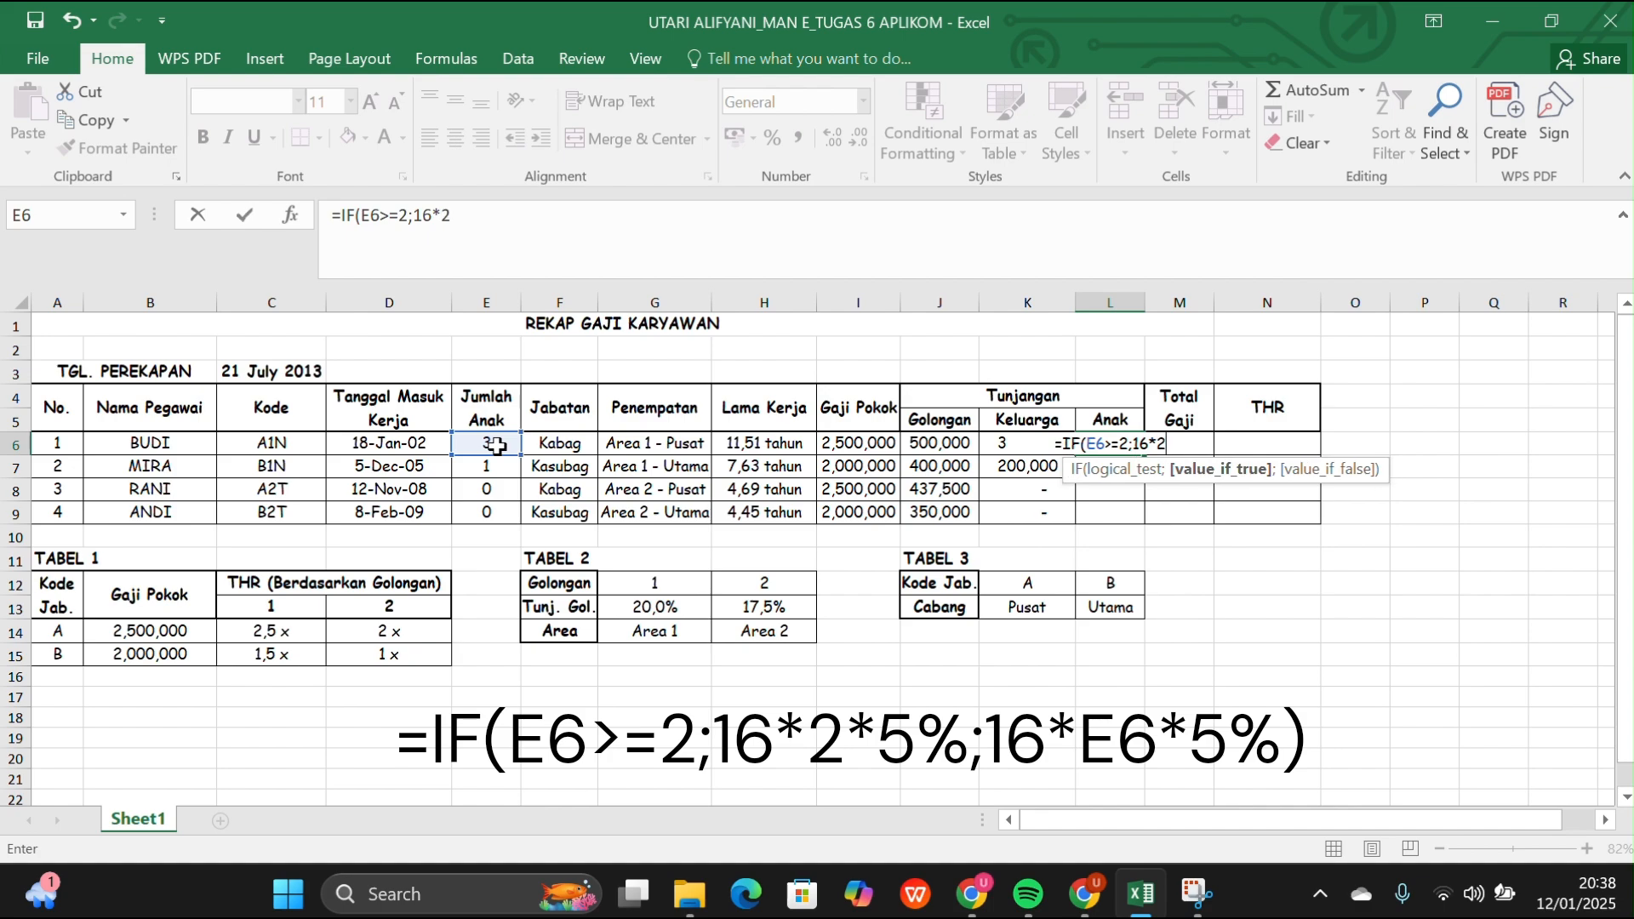
{"action": "type", "text": "*"}
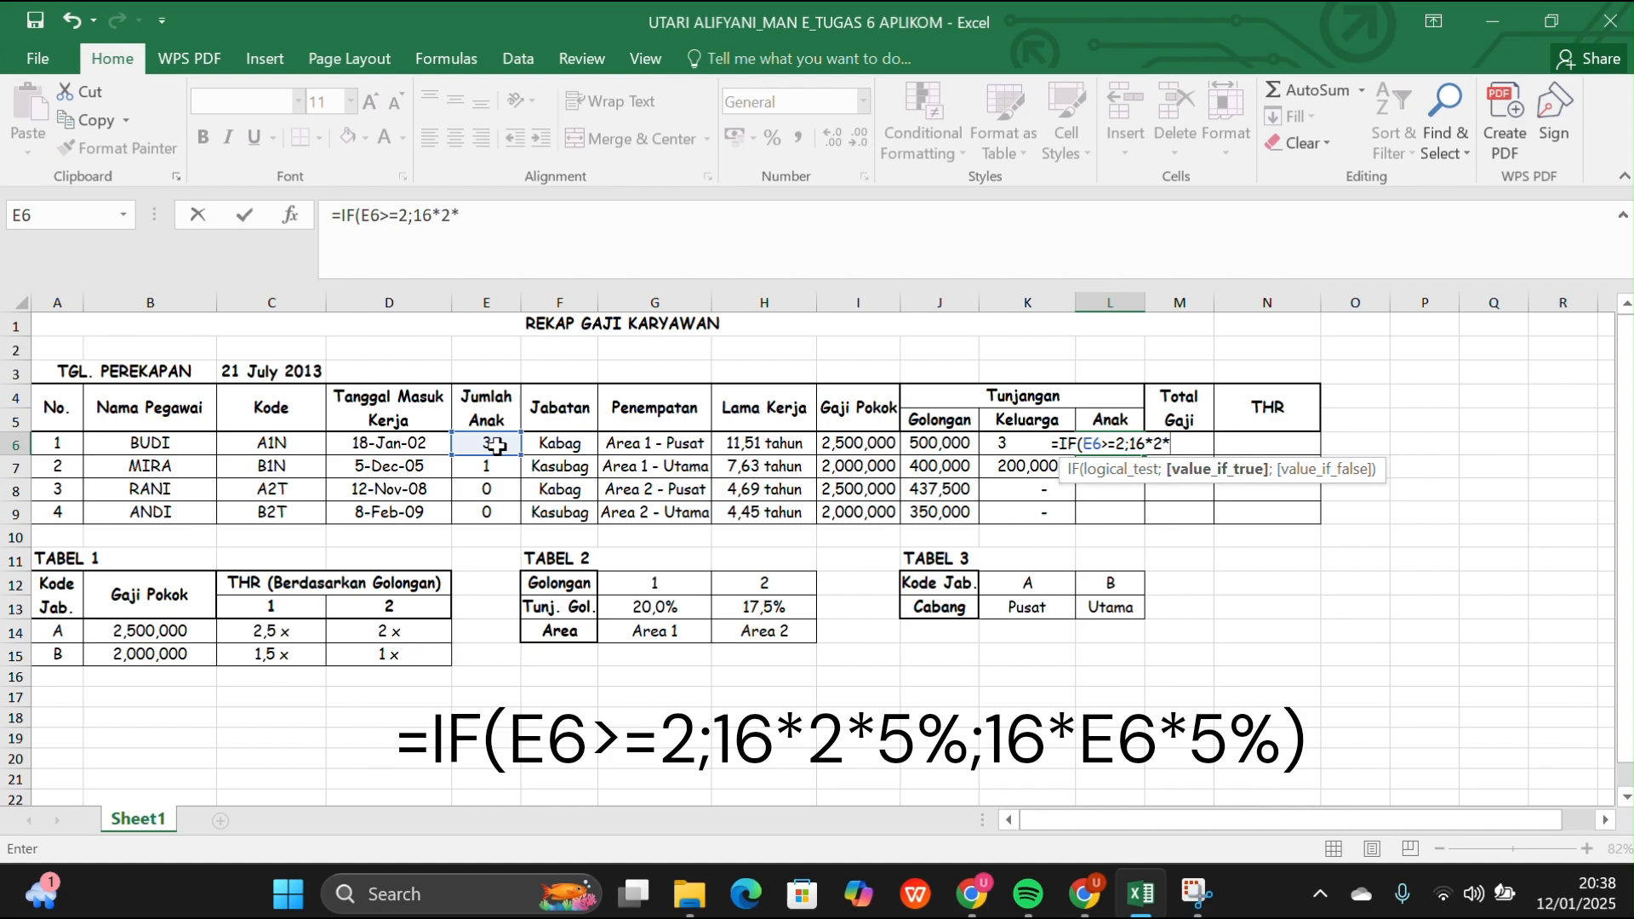
{"action": "type", "text": "5%"}
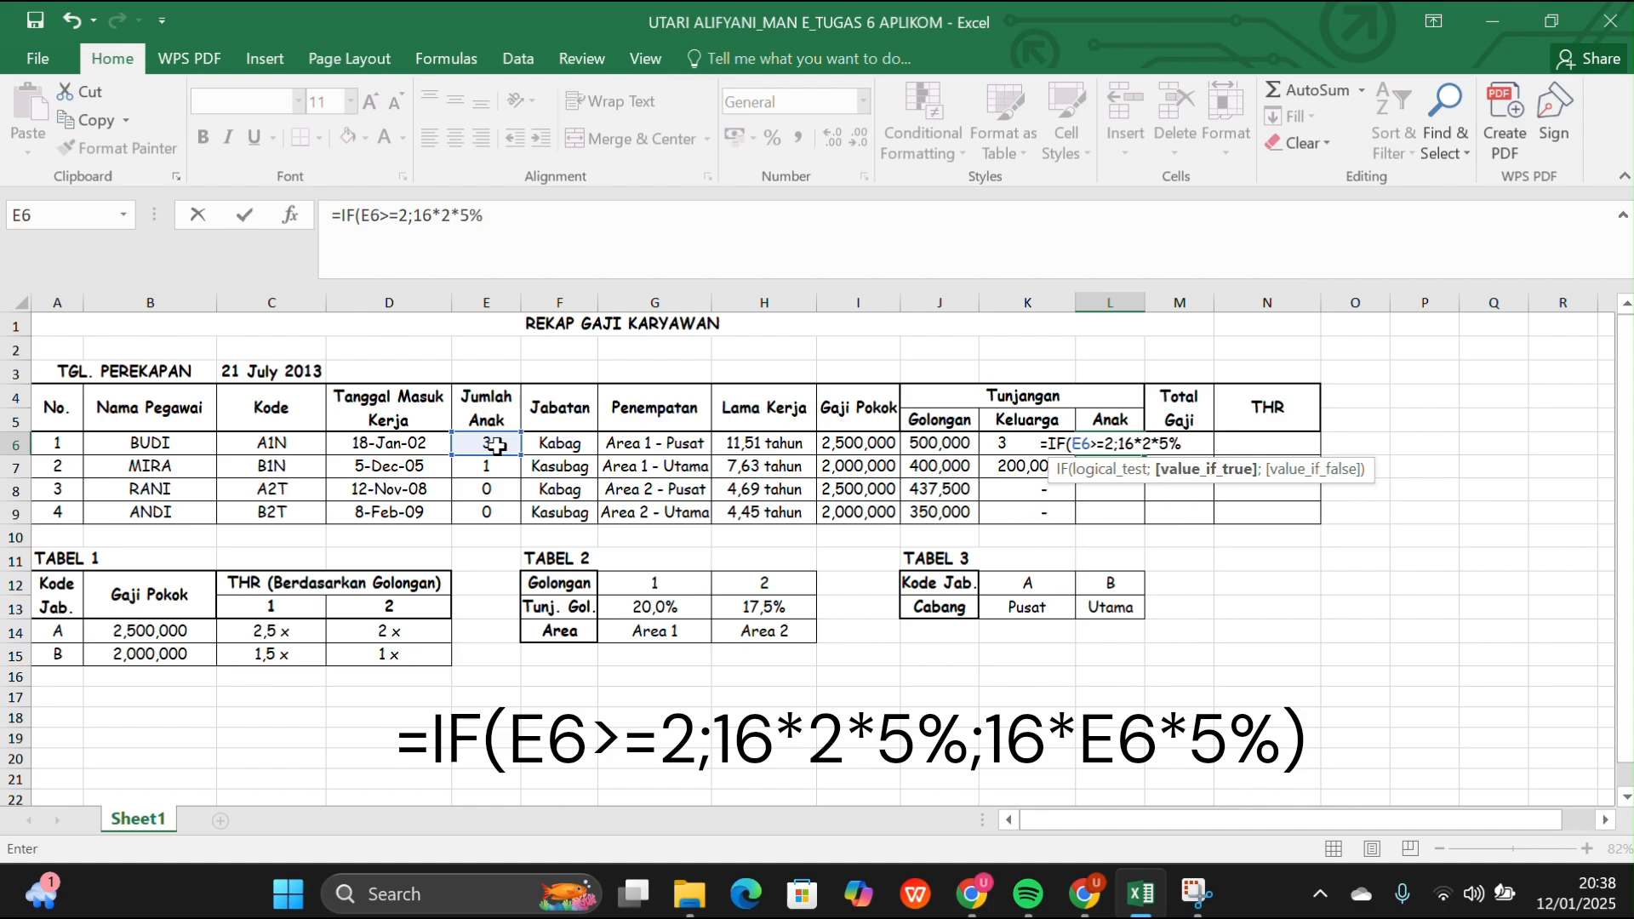
Add 16*E6*5% as the L6 formula's value if false and close the formula.
{"action": "type", "text": ";16"}
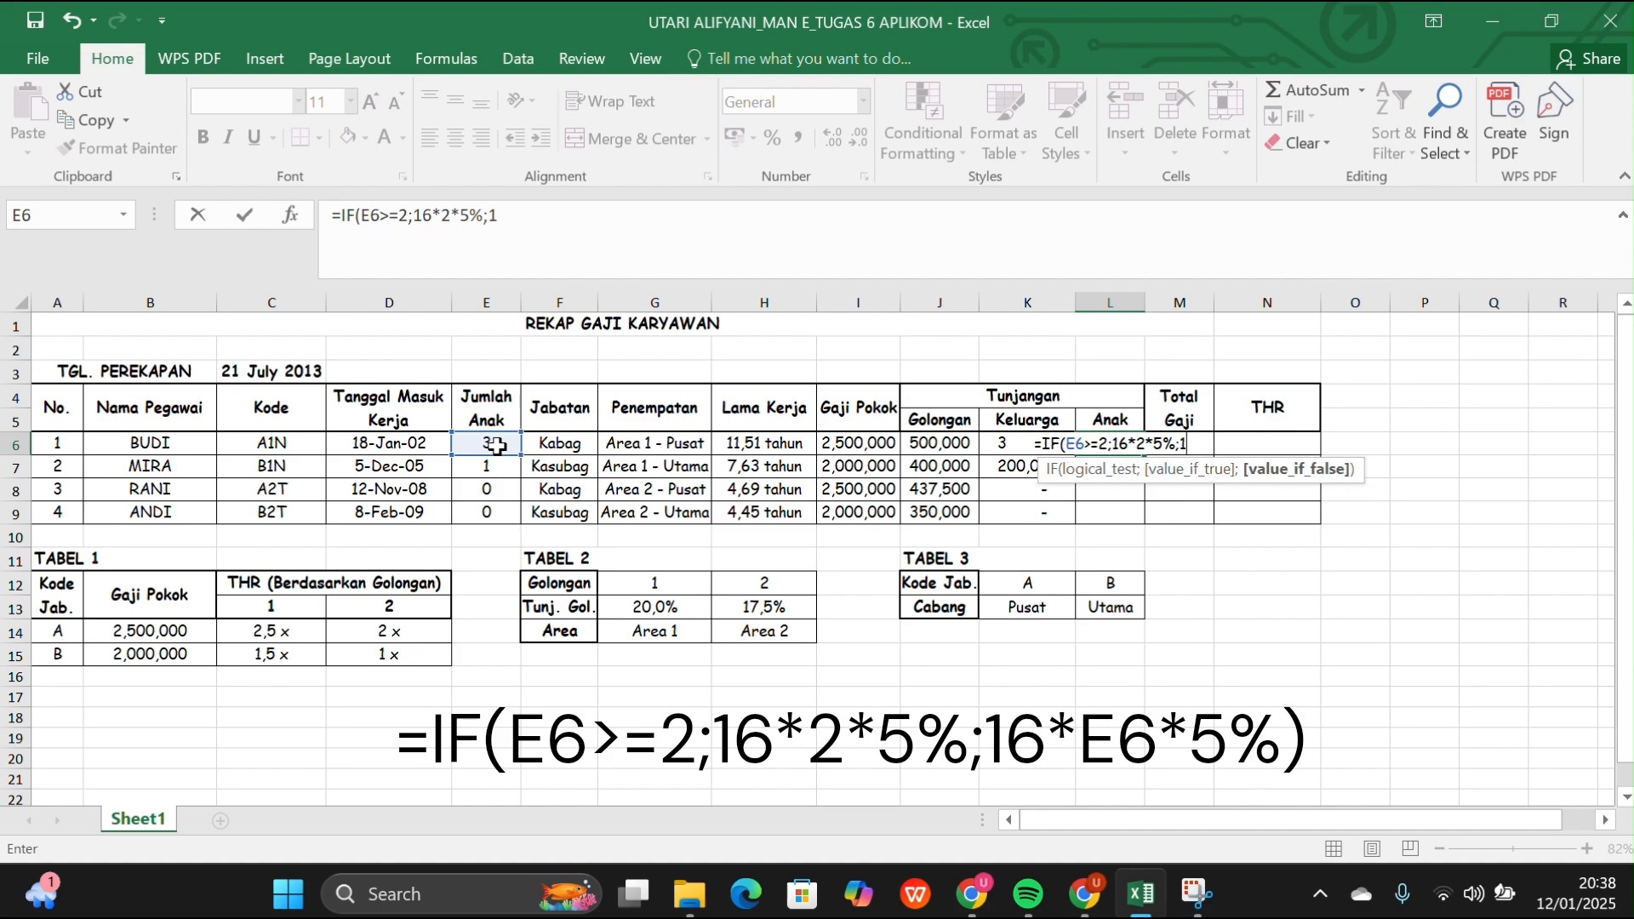
{"action": "type", "text": "*"}
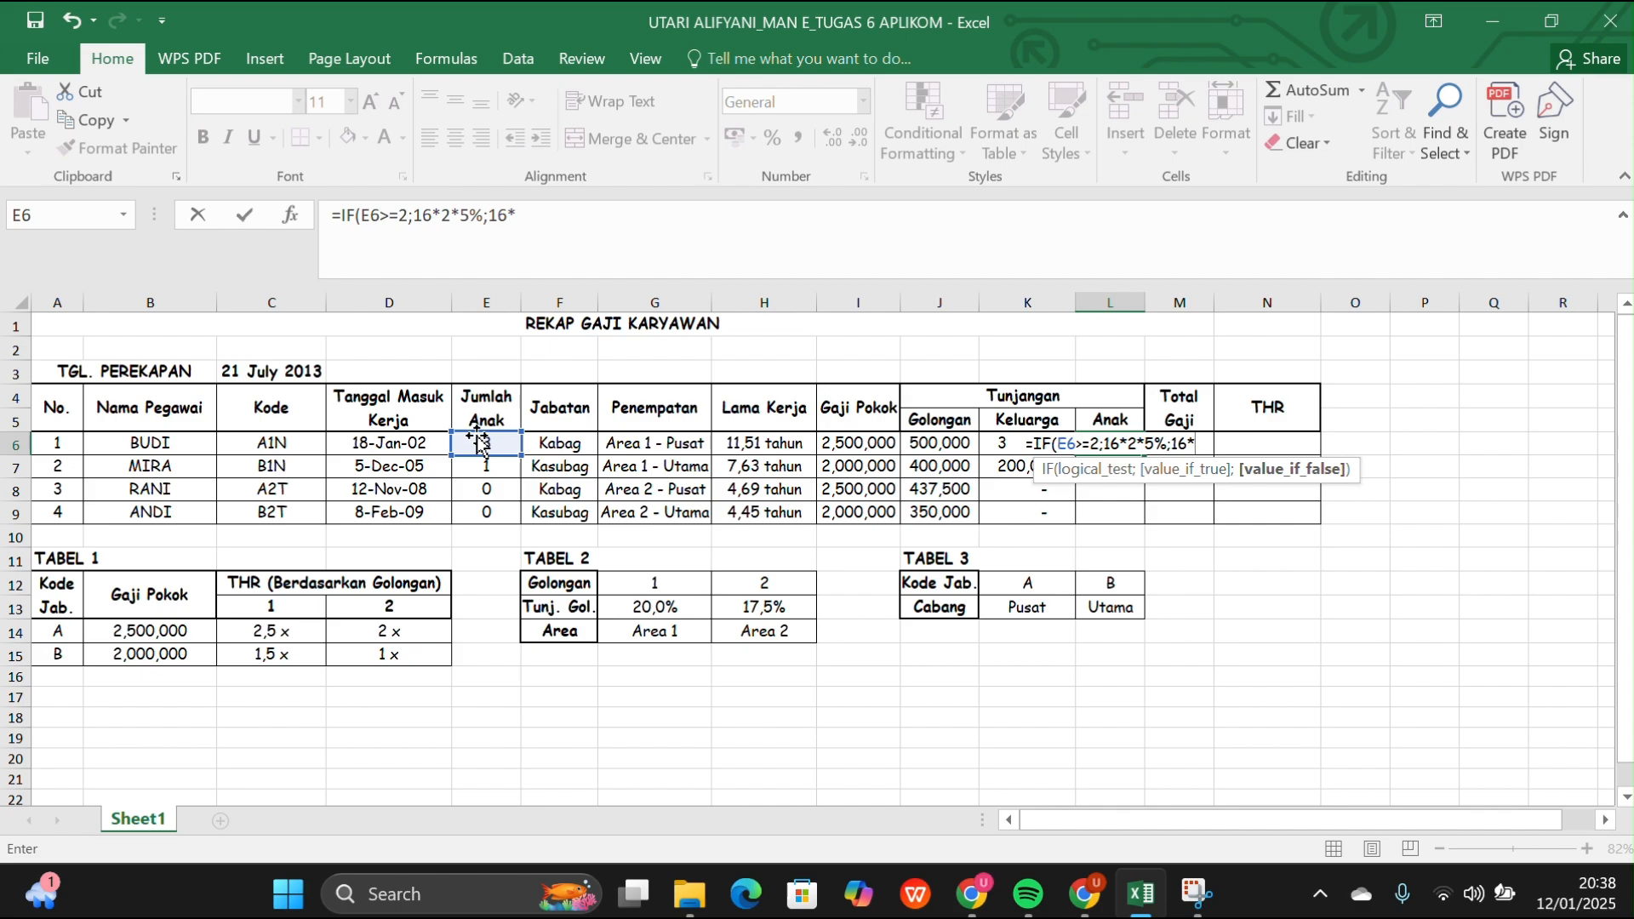
{"action": "left_click", "coordinate": [480, 439]}
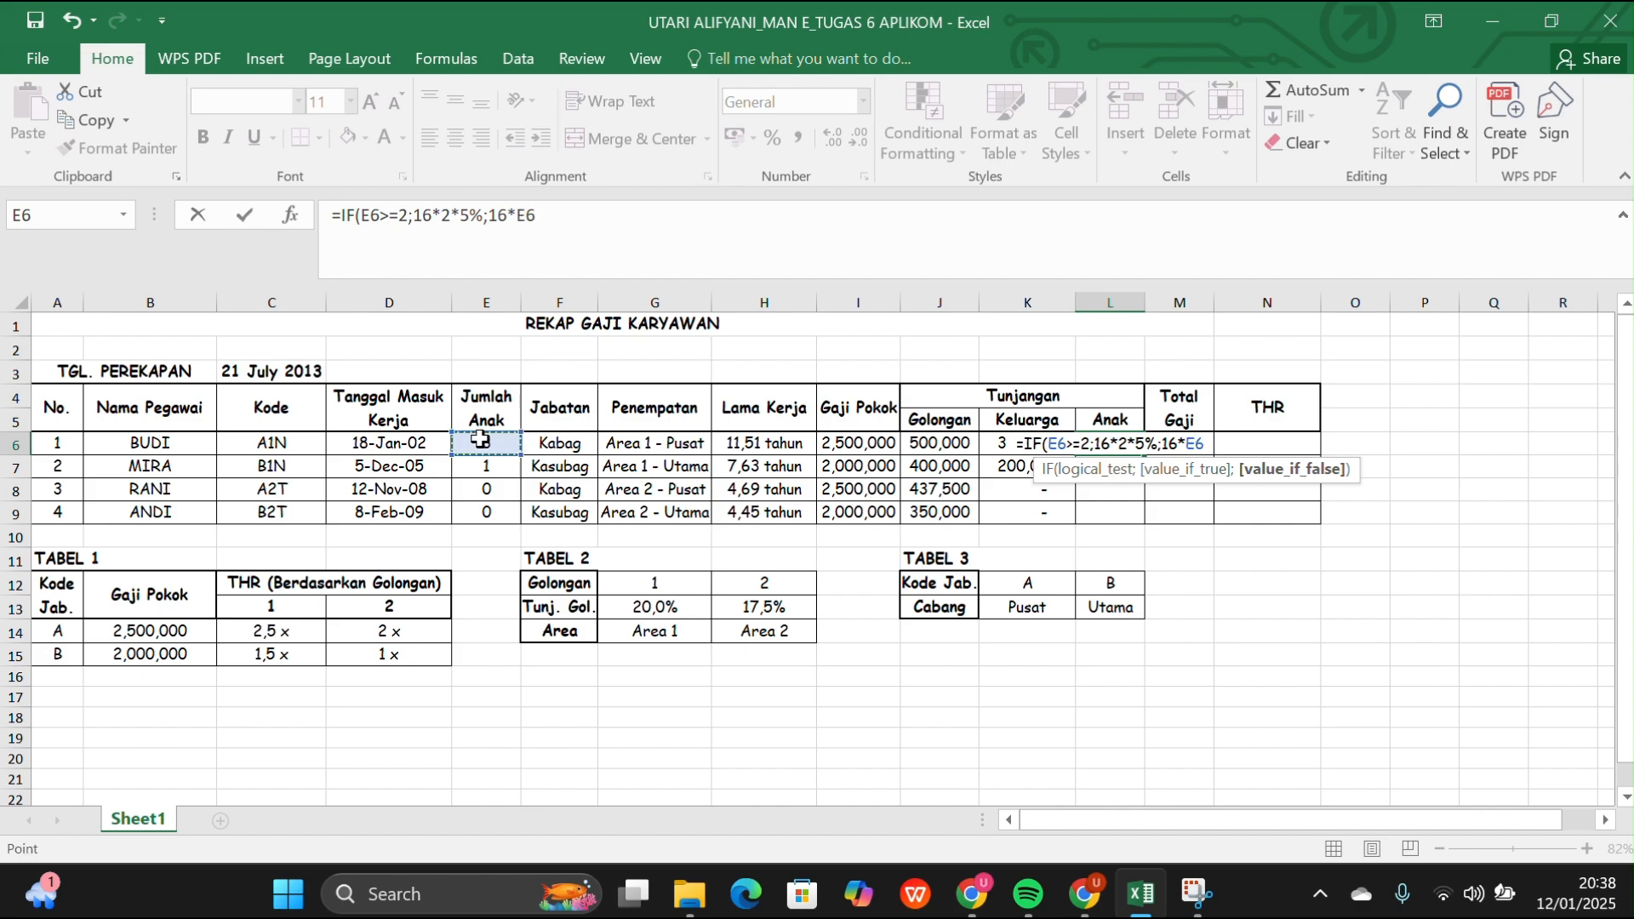
{"action": "type", "text": "*"}
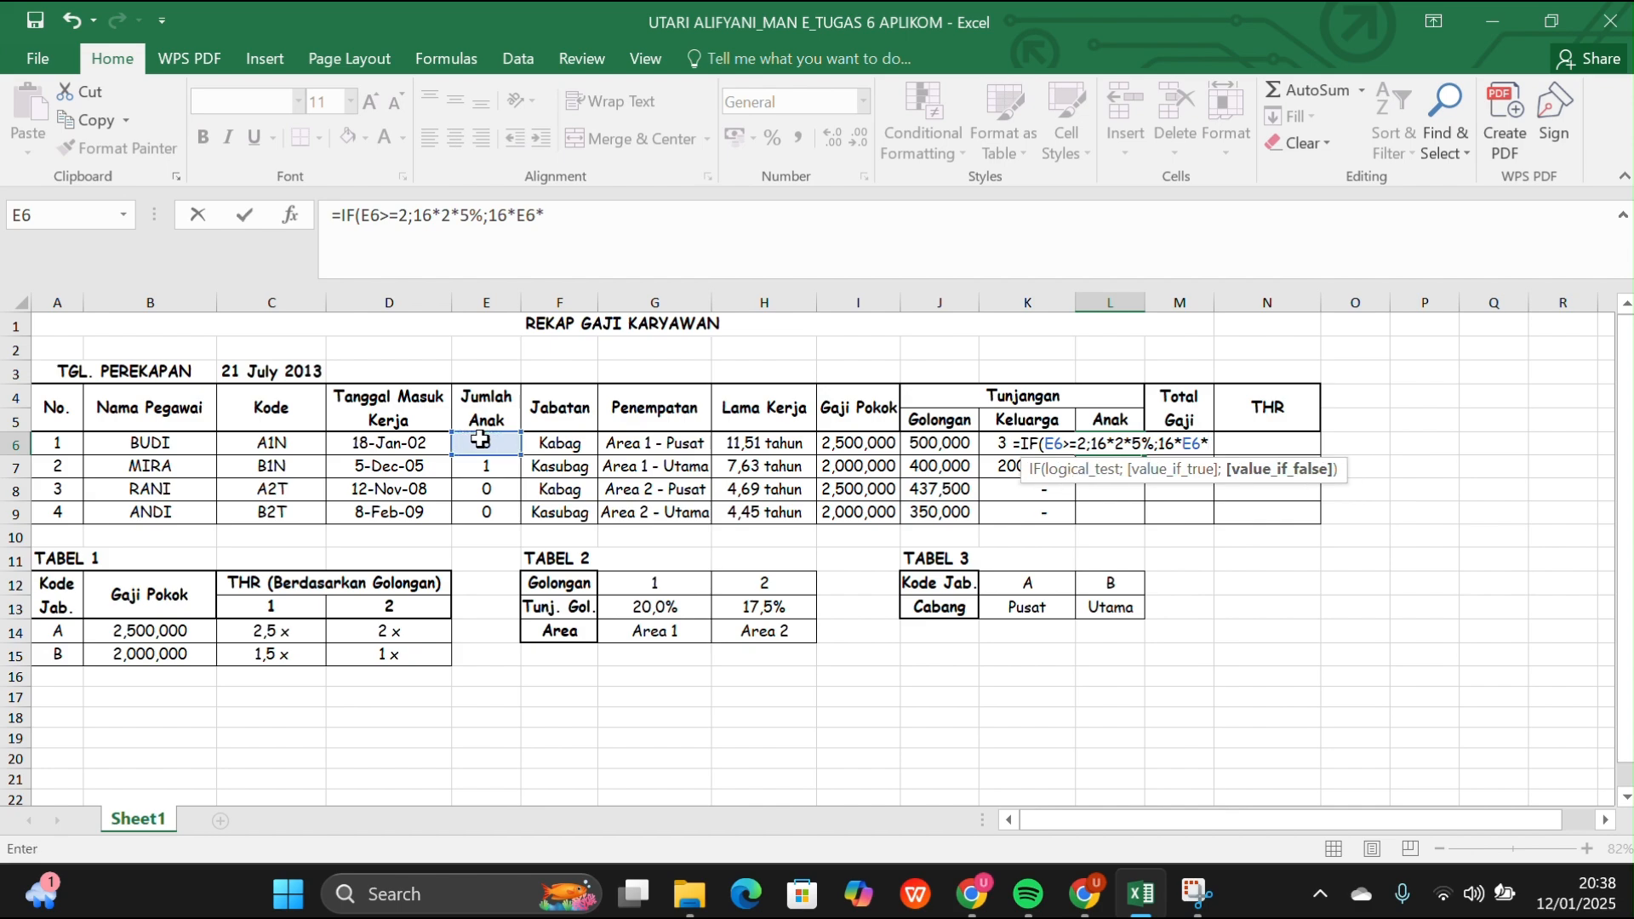
{"action": "type", "text": "5%"}
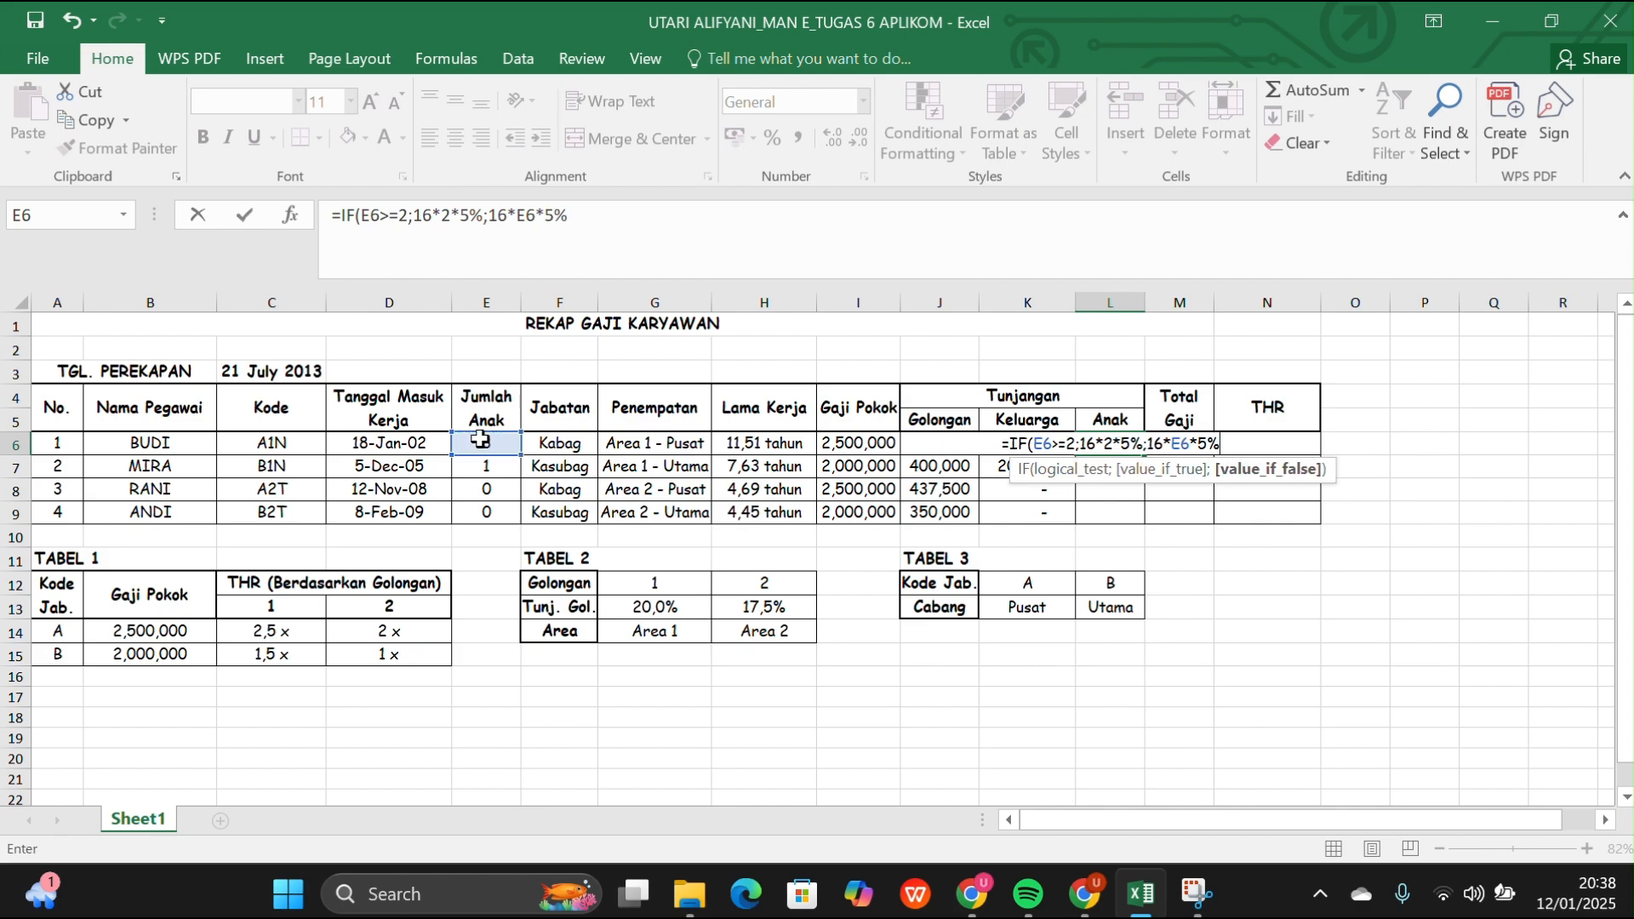
{"action": "type", "text": ")"}
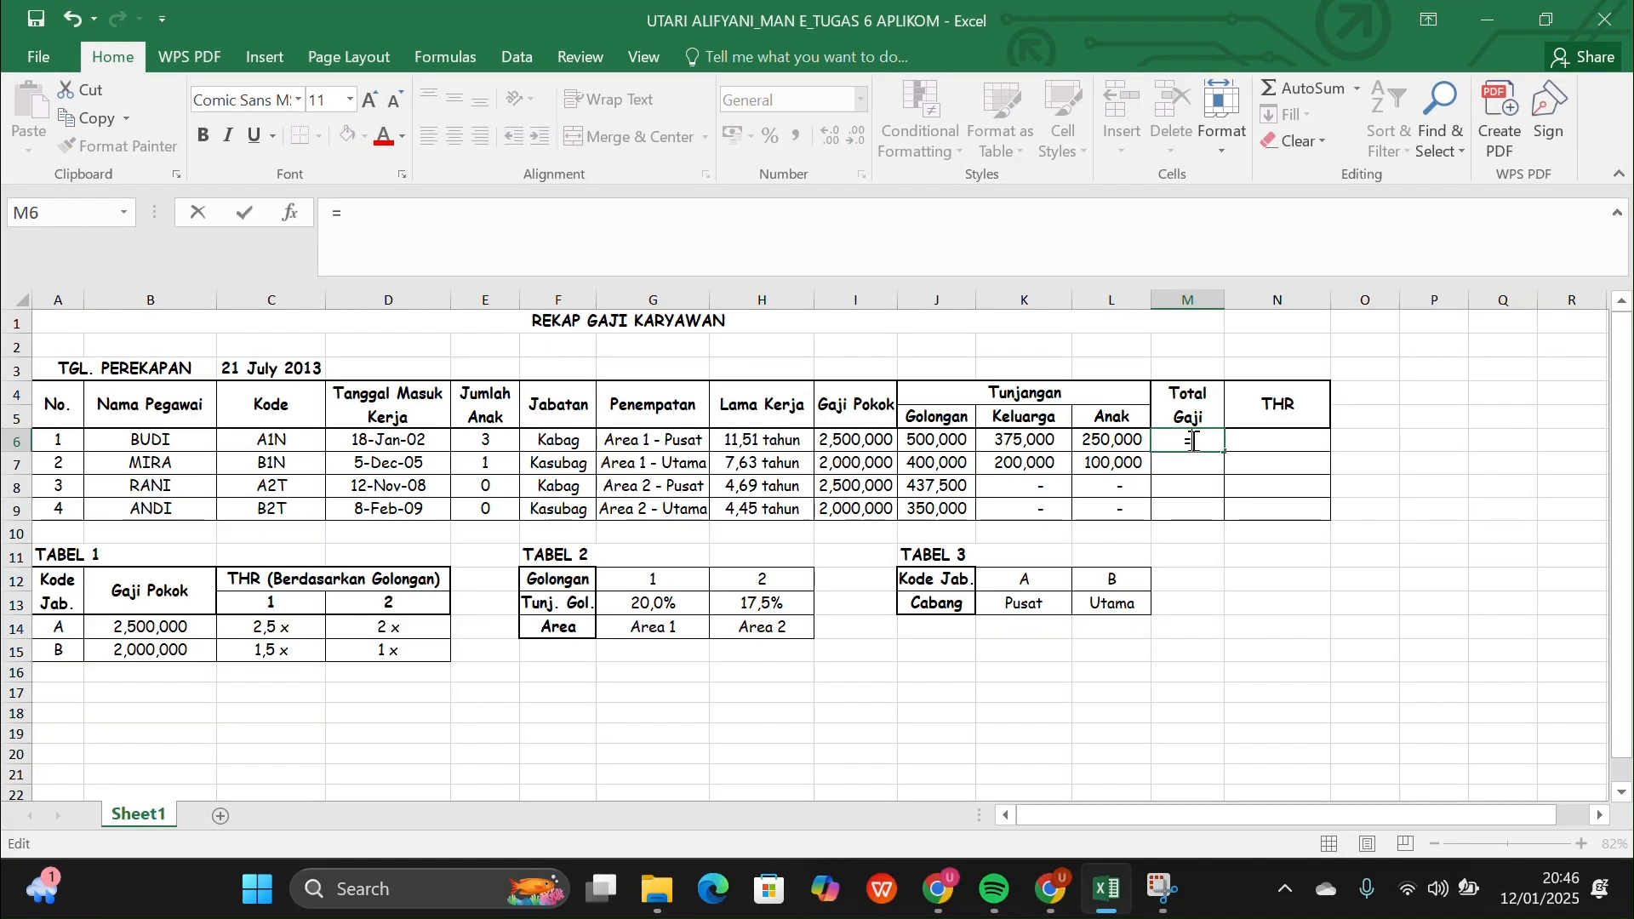
Sum the first employee's Gaji Pokok and three Tunjangan cells, I6:L6, in Total Gaji cell M6.
{"action": "type", "text": "=SU"}
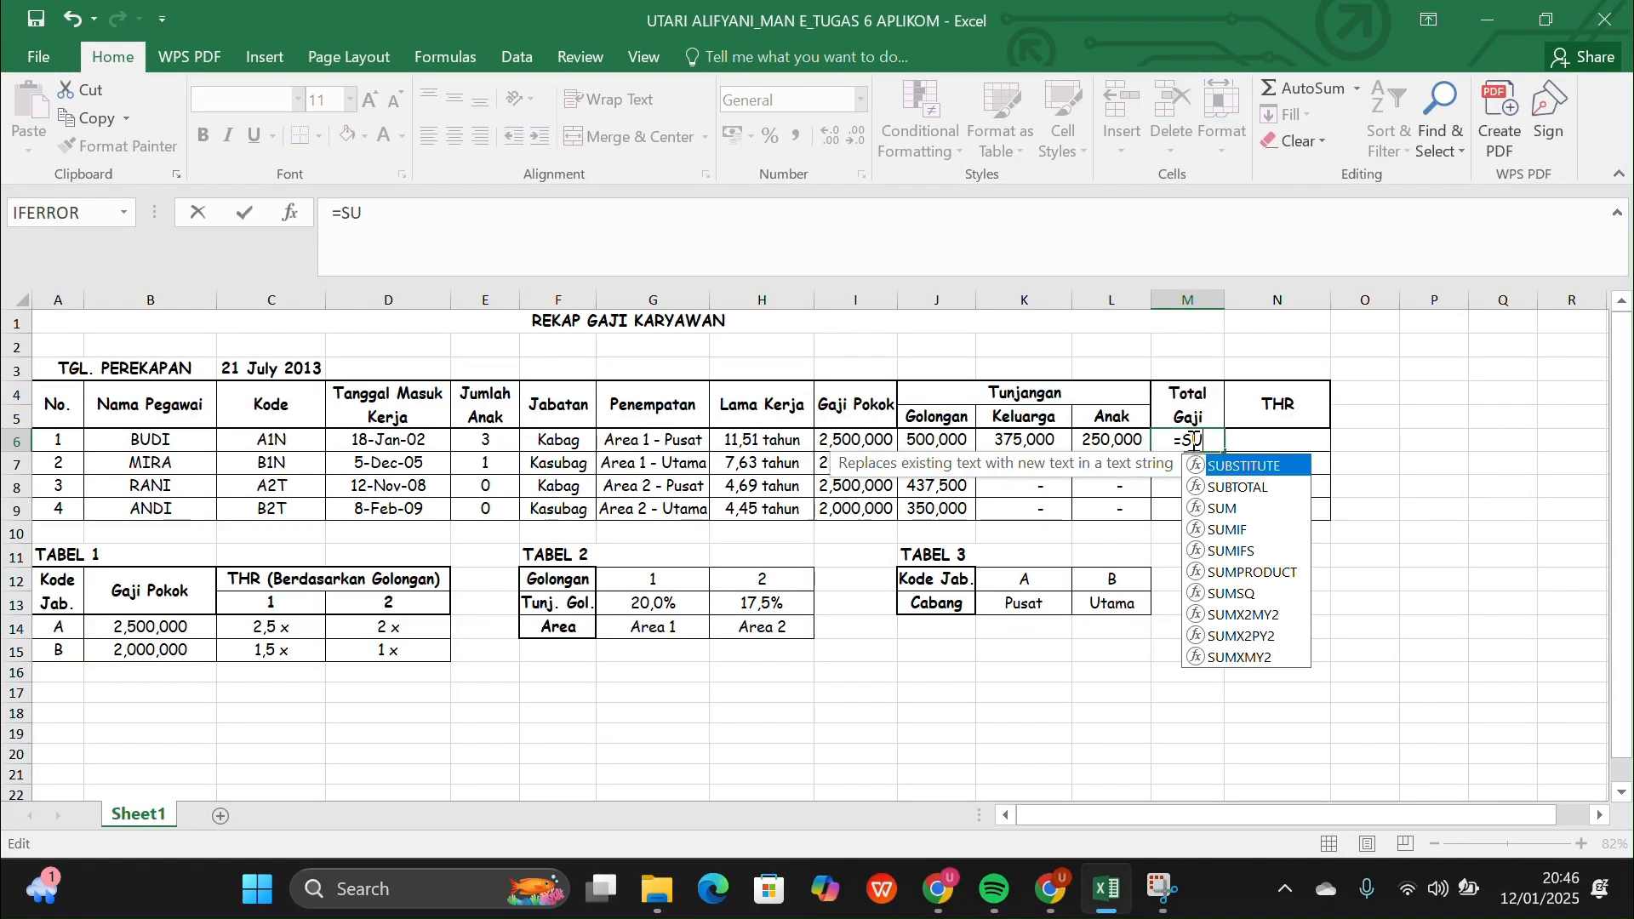
{"action": "double_click", "coordinate": [1262, 506]}
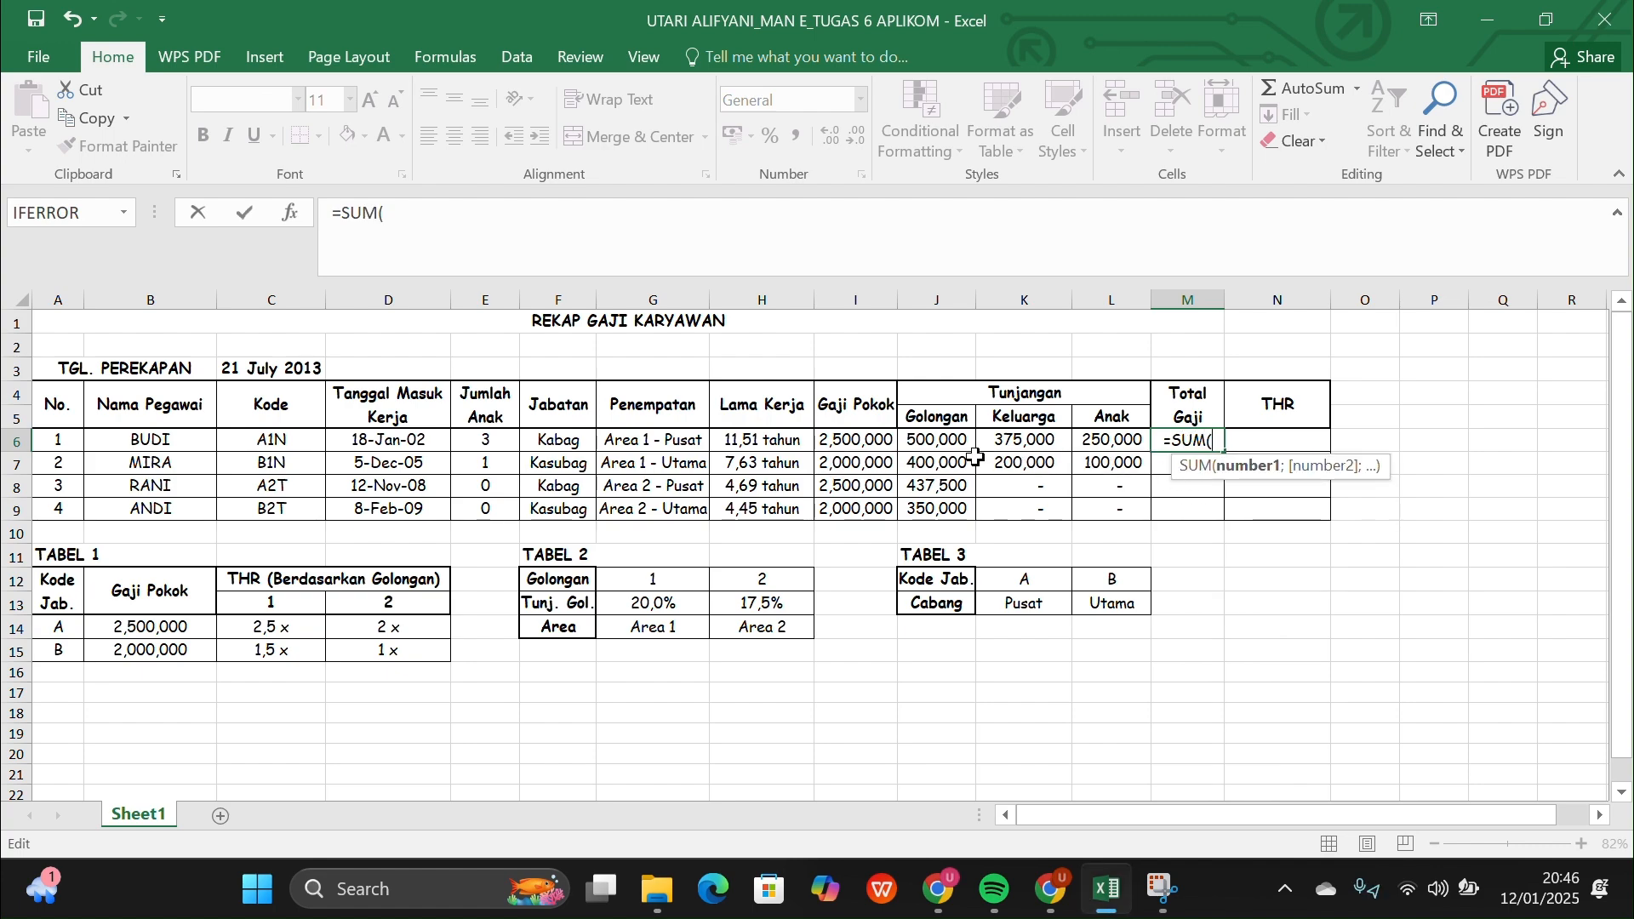
{"action": "left_click_drag", "start_coordinate": [883, 442], "coordinate": [1083, 442]}
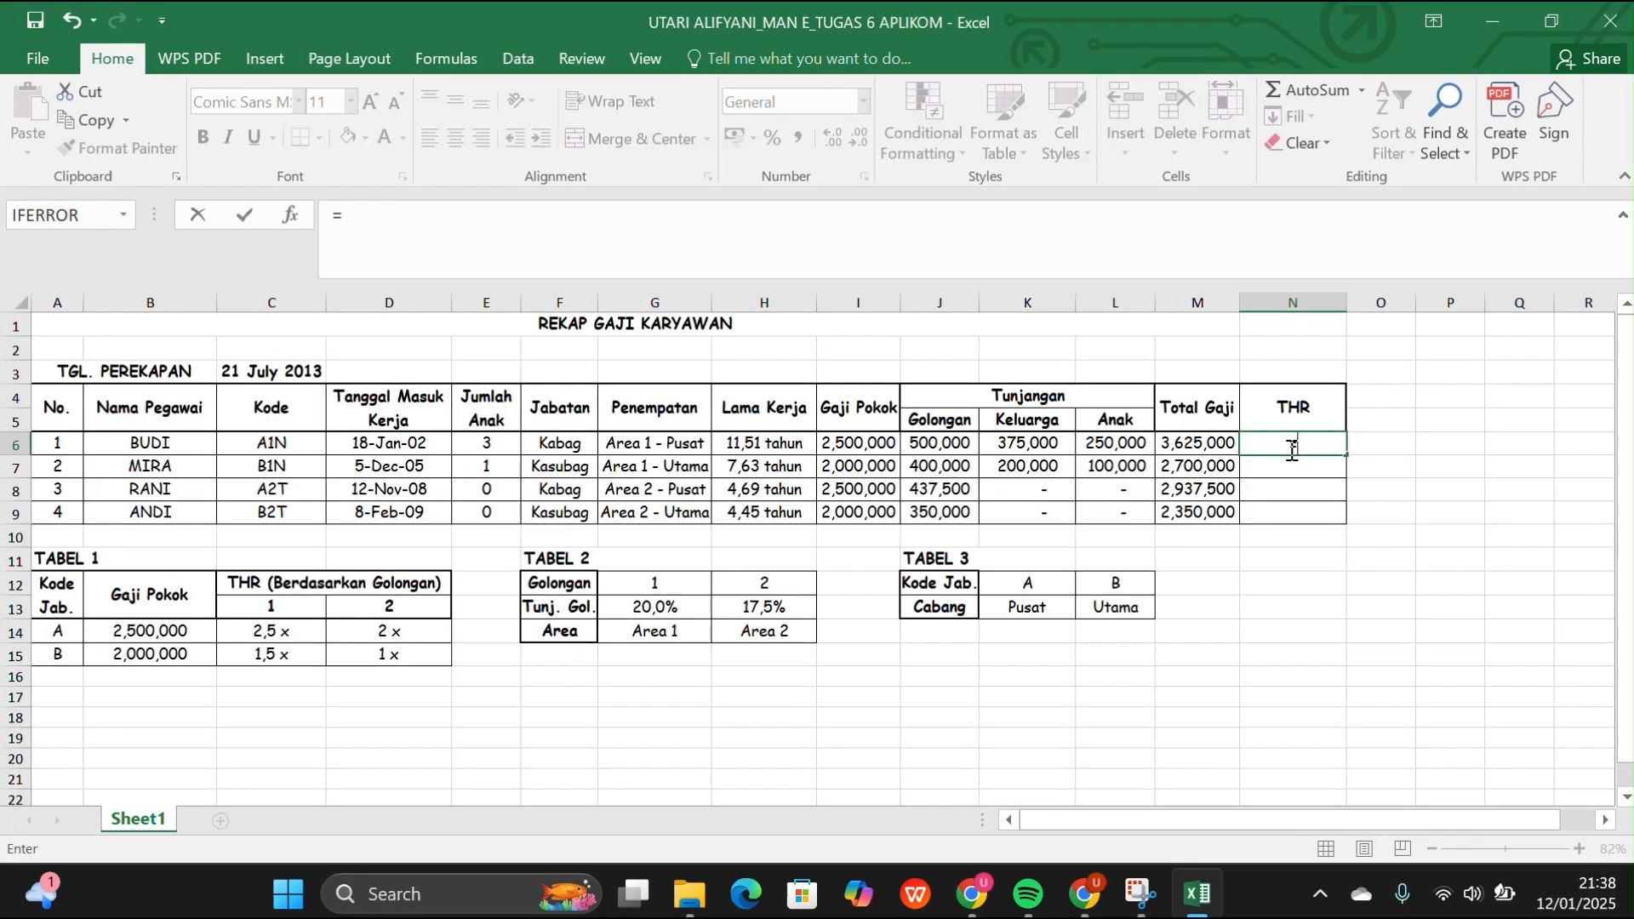
Start a VLOOKUP in the first employee's THR cell N6 with LEFT(C6;1) as its lookup value.
{"action": "type", "text": "V"}
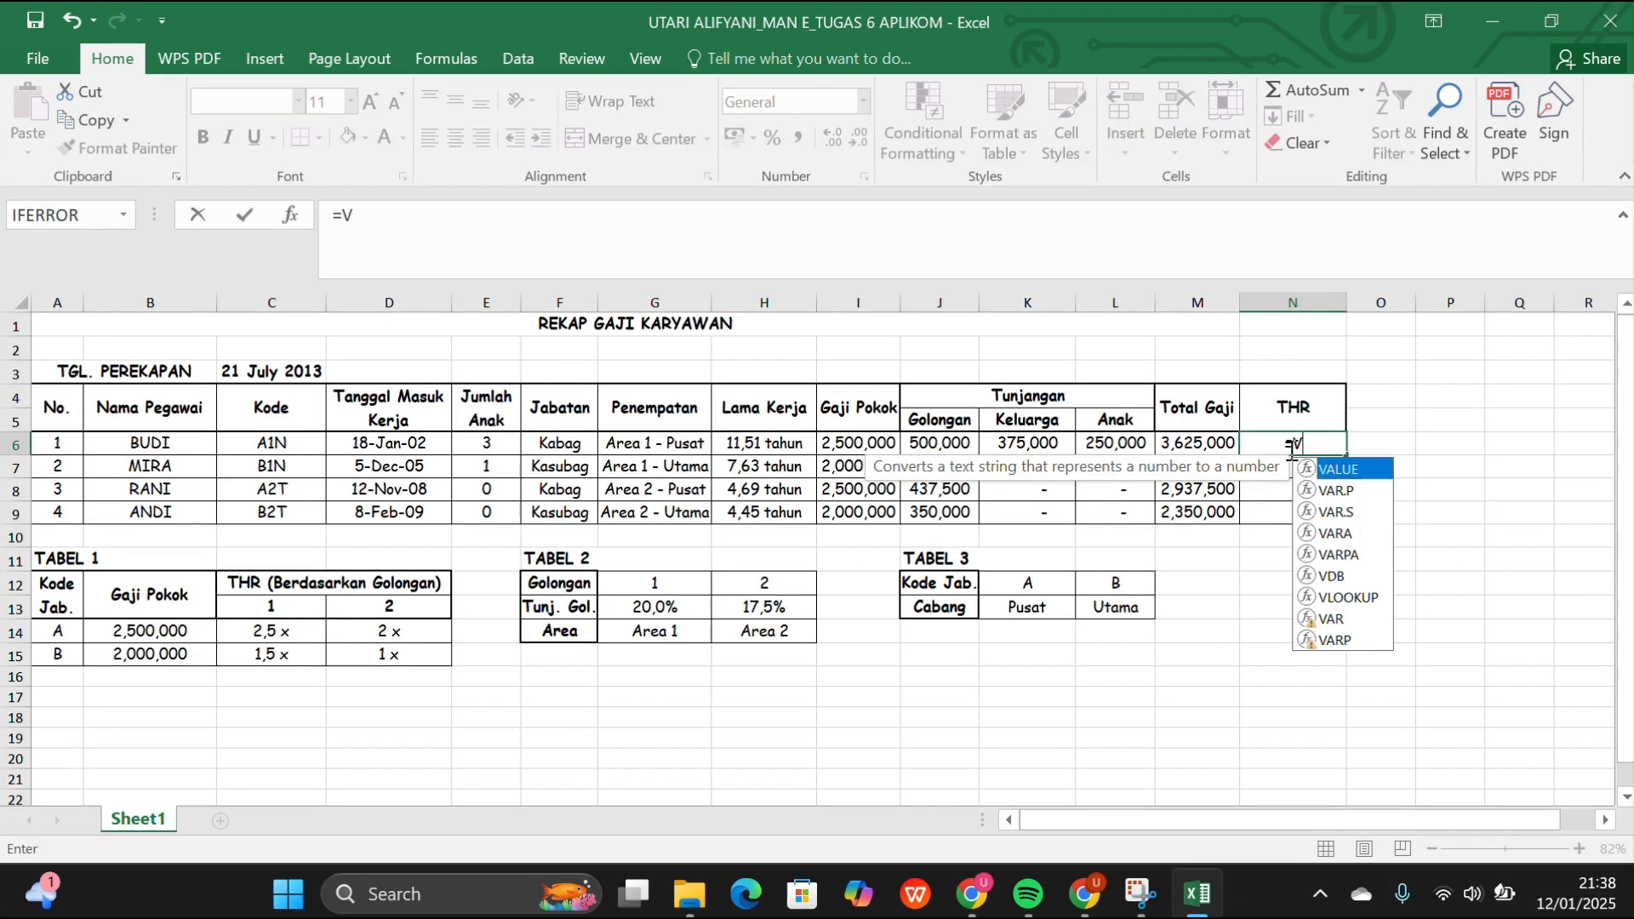
{"action": "left_click", "coordinate": [1365, 601]}
{"action": "double_click", "coordinate": [1363, 598]}
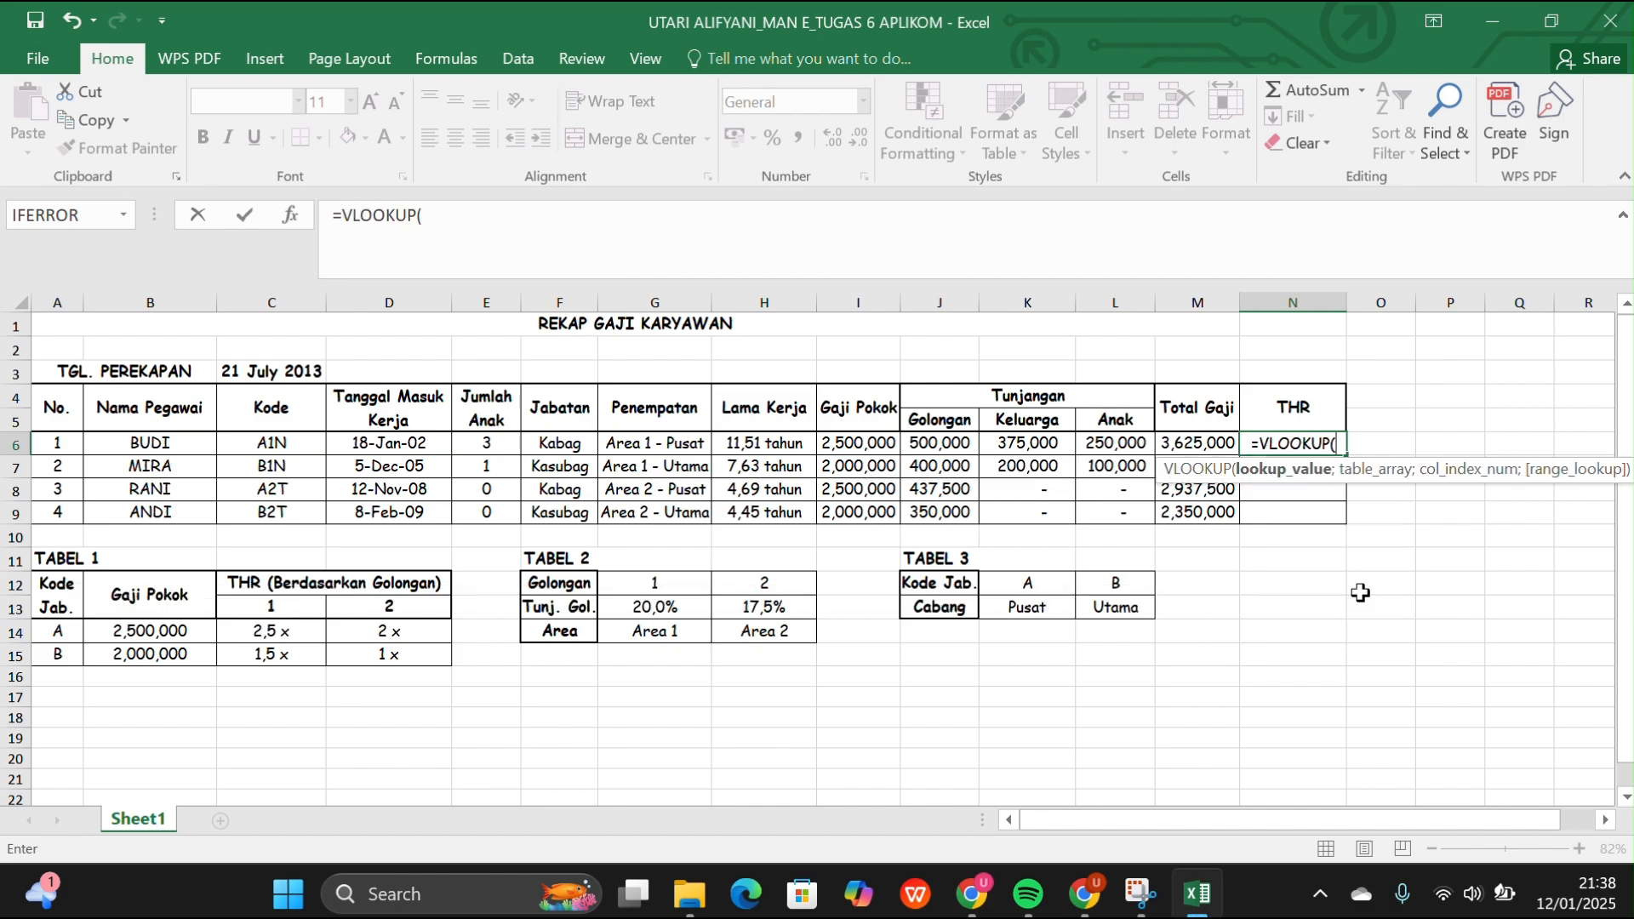
{"action": "type", "text": "LEFT("}
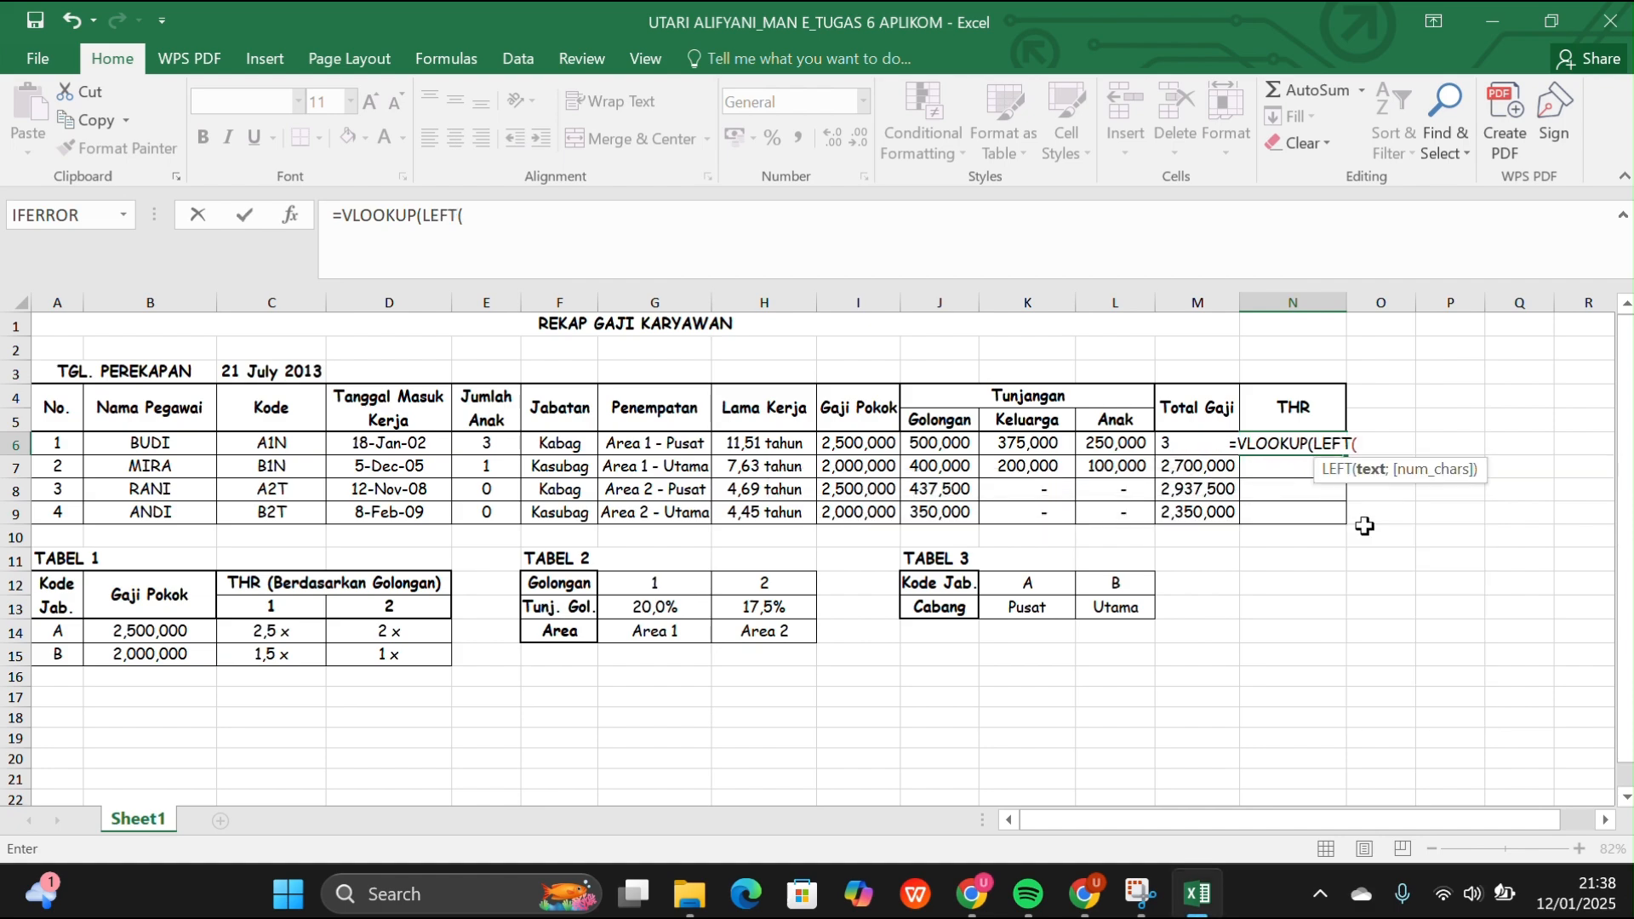
{"action": "left_click", "coordinate": [245, 446]}
{"action": "type", "text": ";1"}
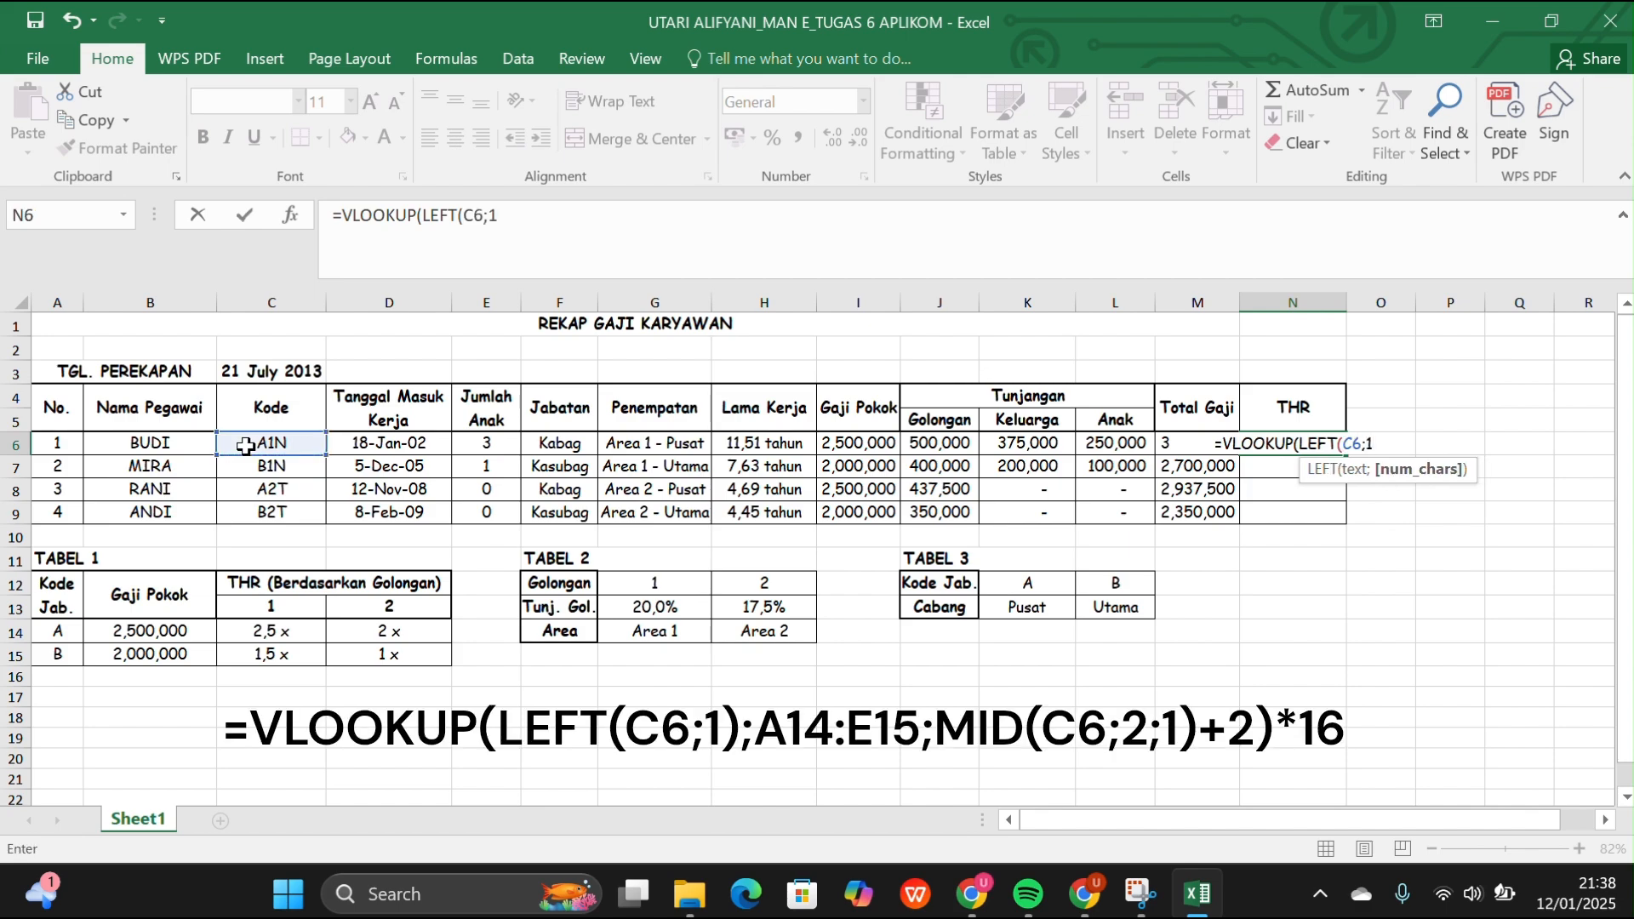
{"action": "type", "text": ")"}
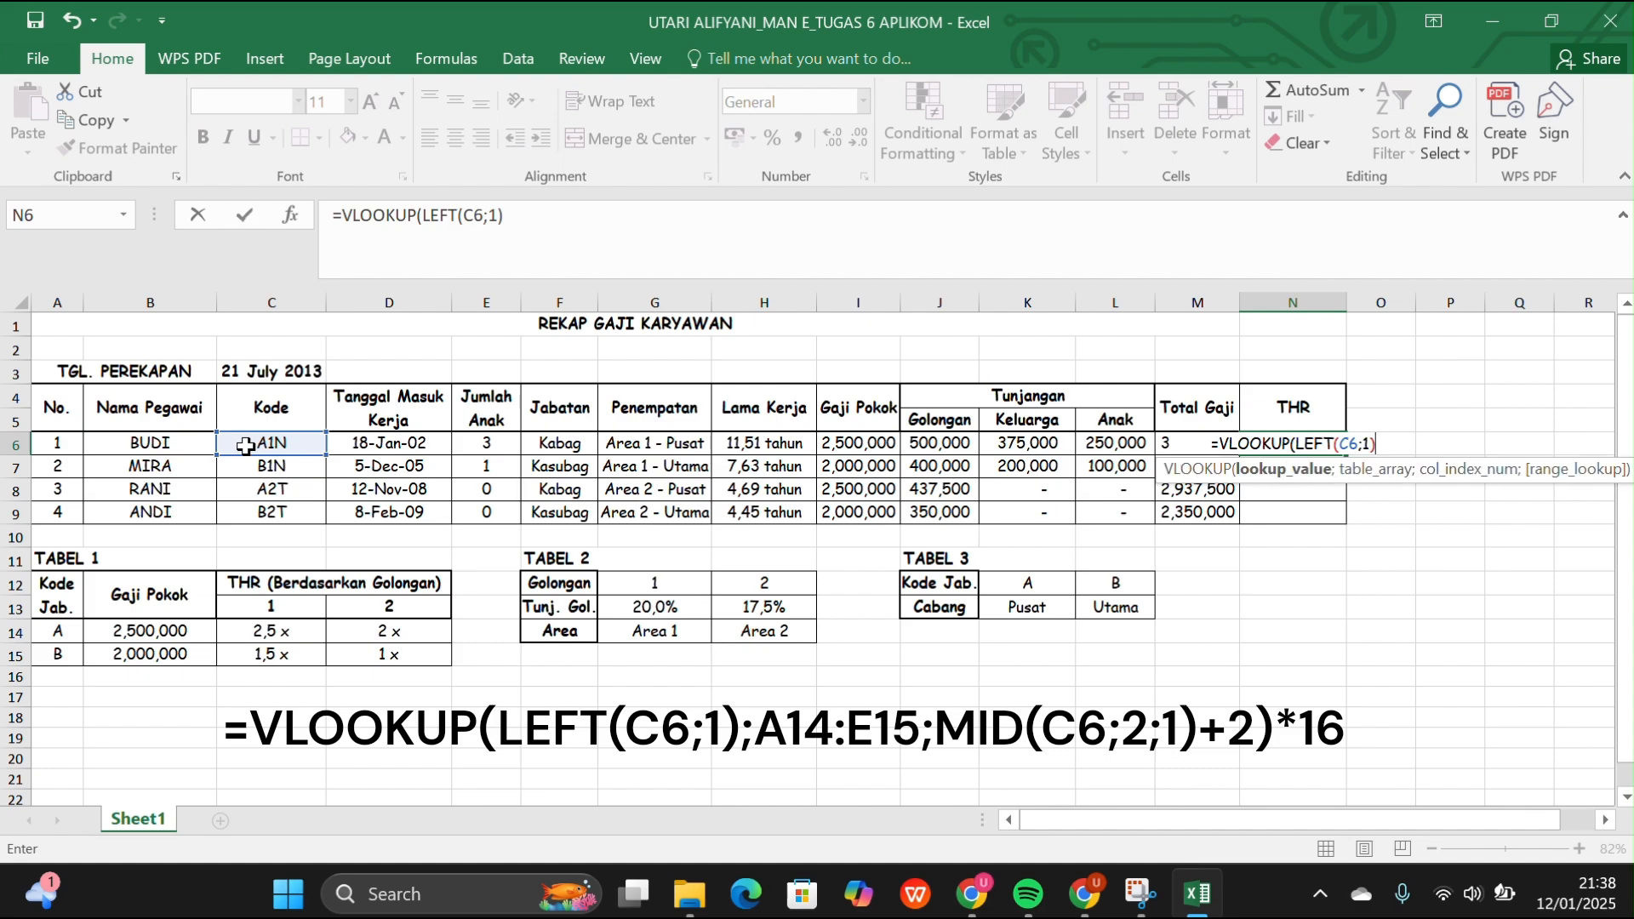
Set the TABEL 1 data range as the N6 VLOOKUP's table array, with the absolute reference $A$14:$D$15.
{"action": "type", "text": ";"}
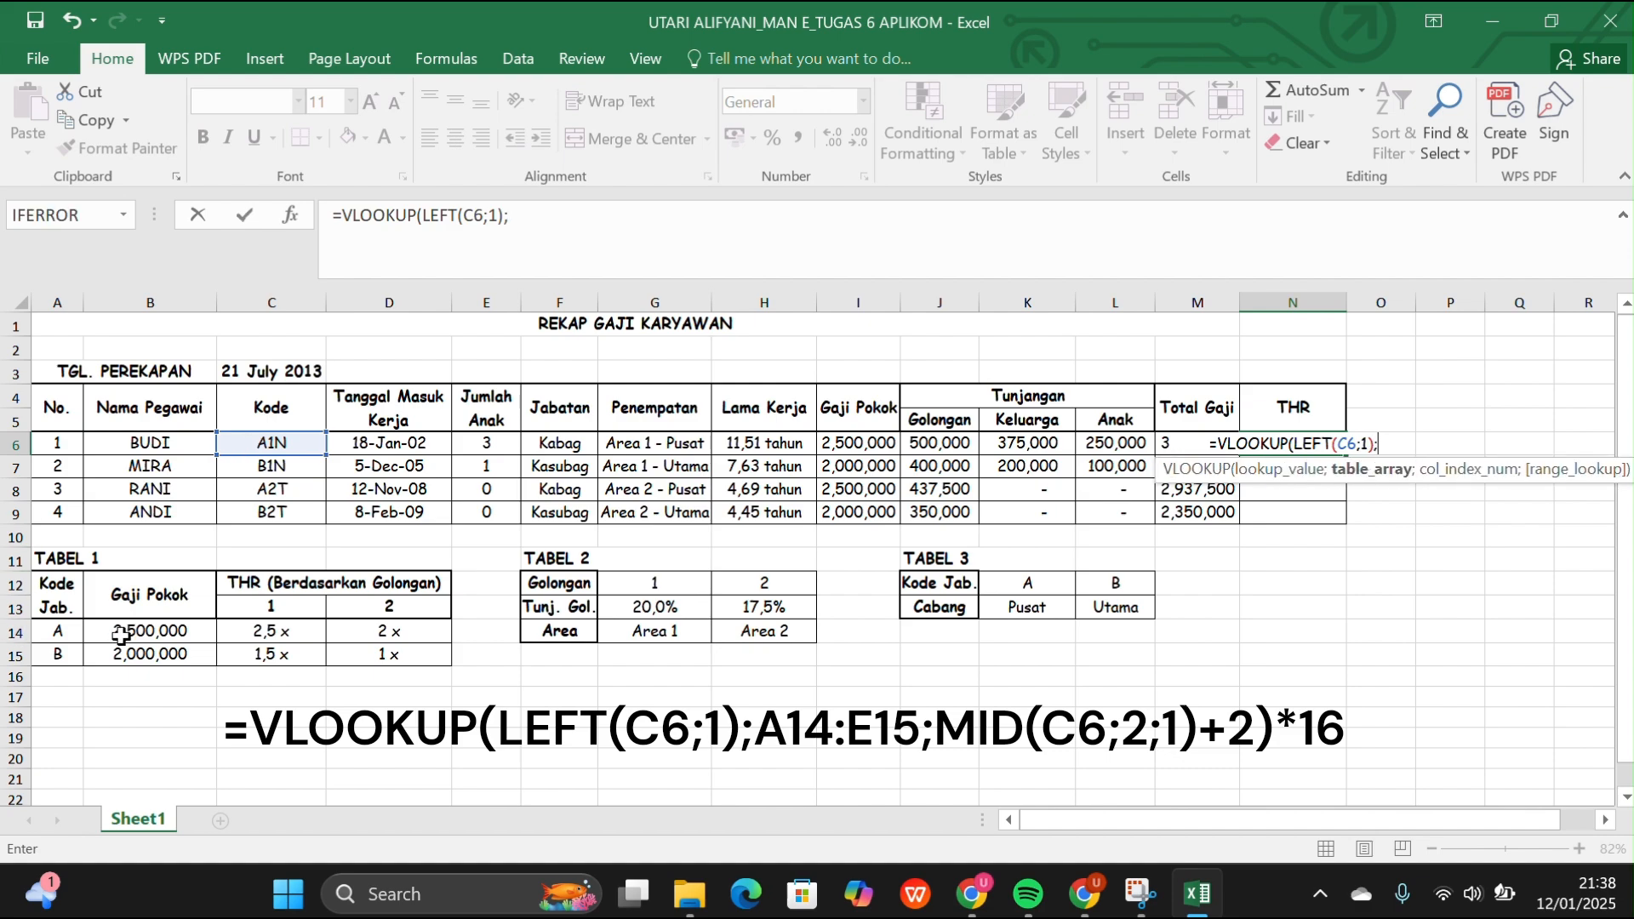
{"action": "left_click_drag", "start_coordinate": [64, 632], "coordinate": [365, 648]}
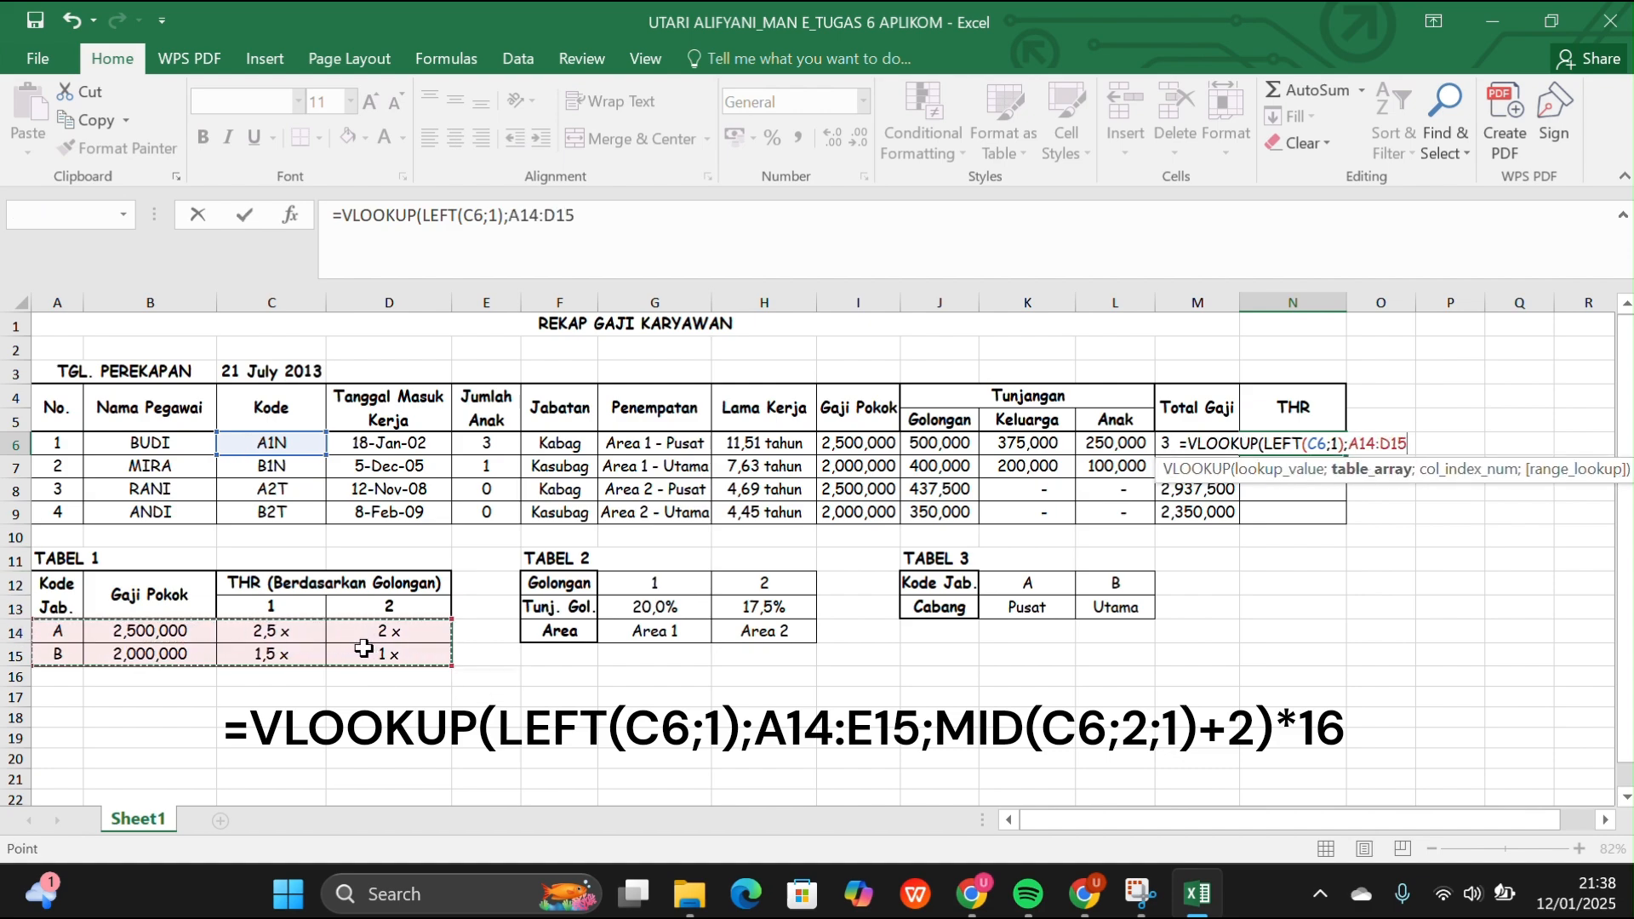
{"action": "key", "text": "F4"}
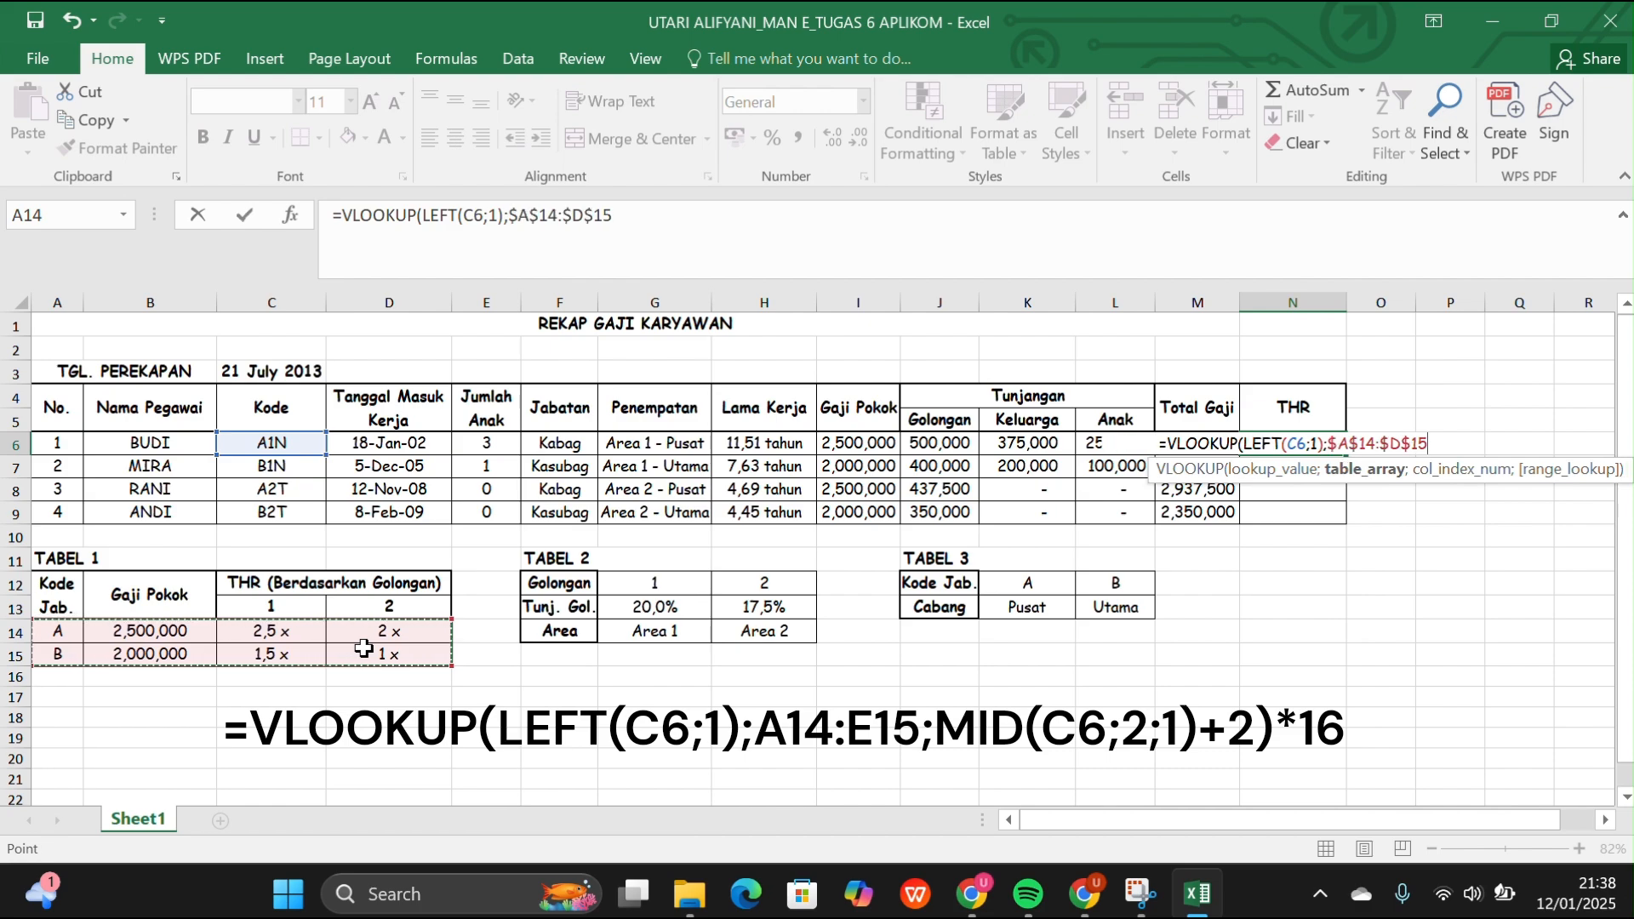
Set the N6 VLOOKUP's column index to MID(C6;2;1)+2, based on the first employee's Kode.
{"action": "type", "text": ";M"}
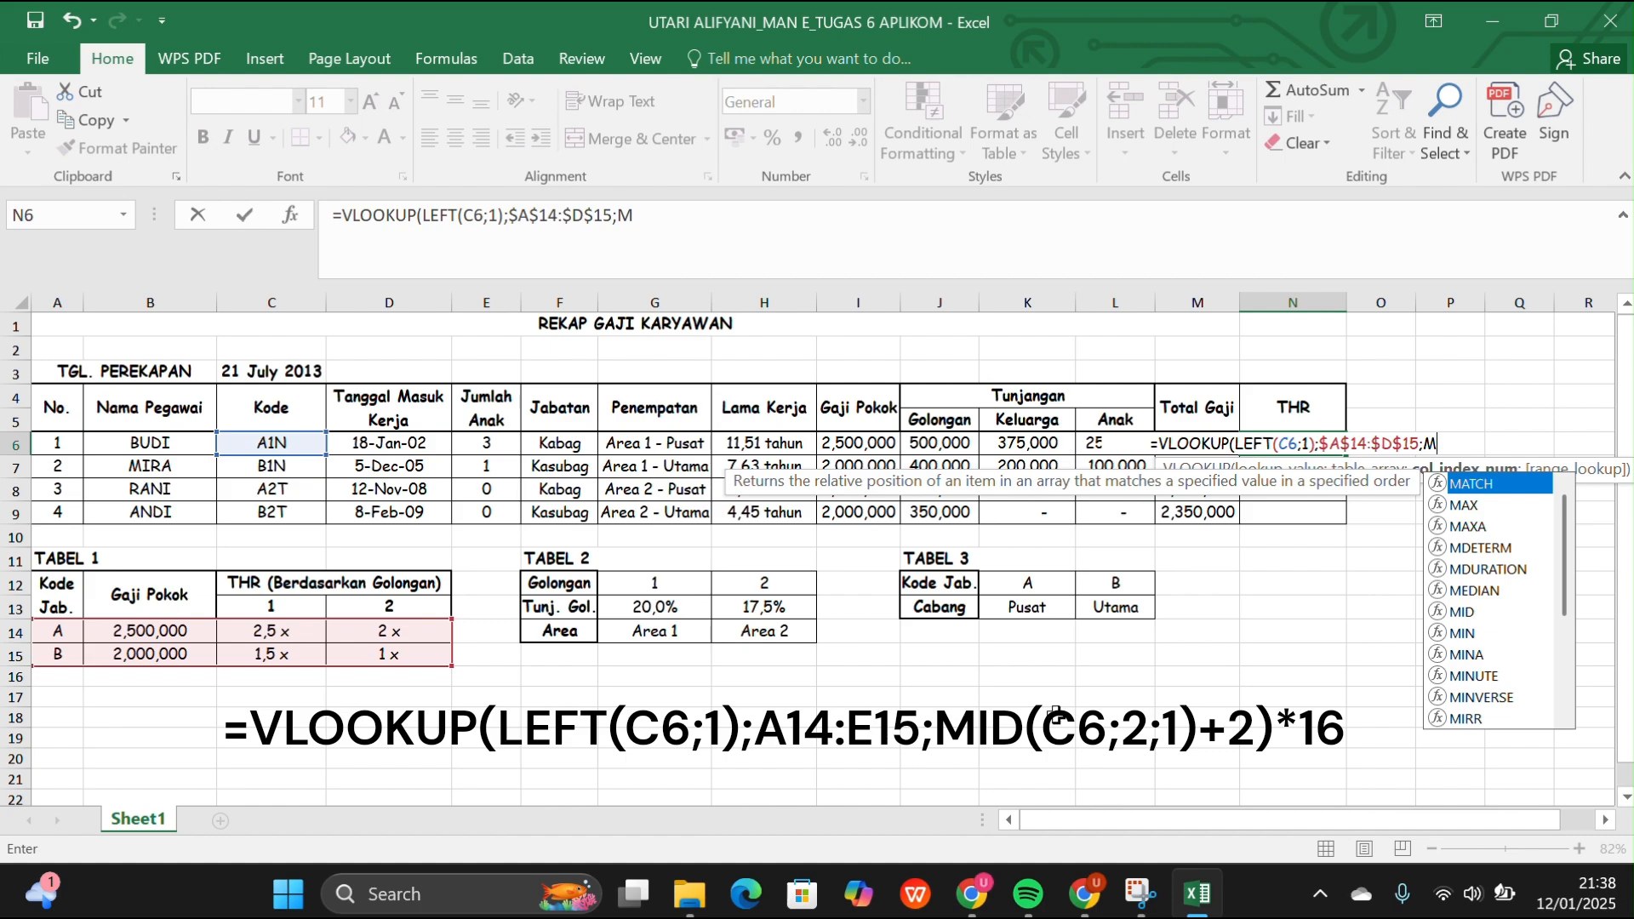
{"action": "double_click", "coordinate": [1482, 611]}
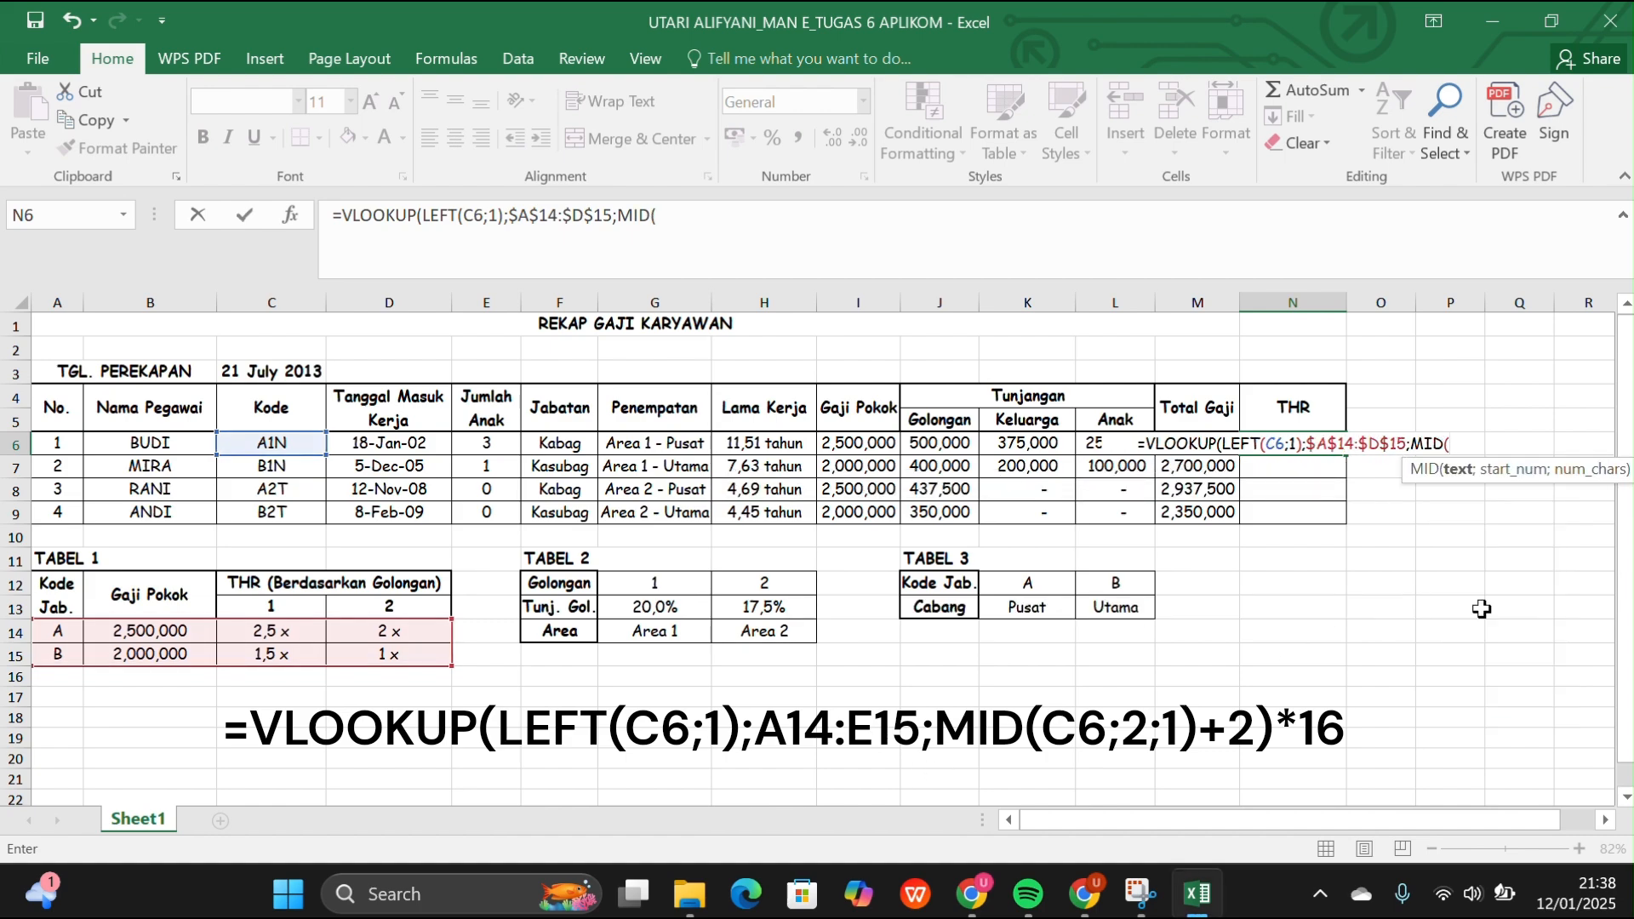
{"action": "left_click", "coordinate": [287, 444]}
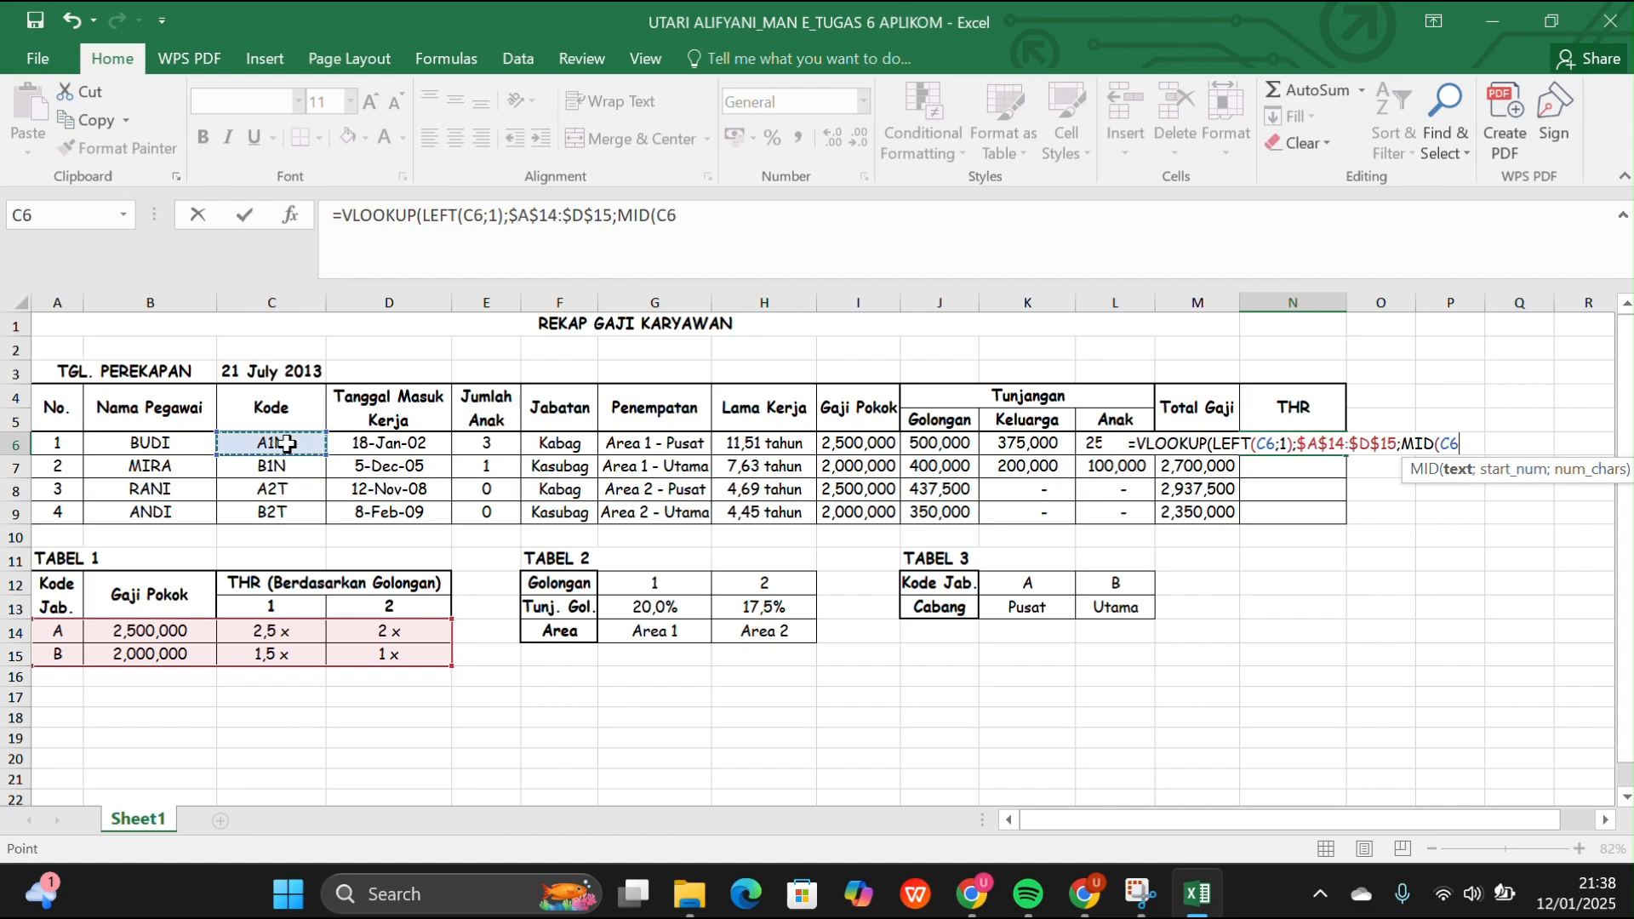
{"action": "type", "text": ";2"}
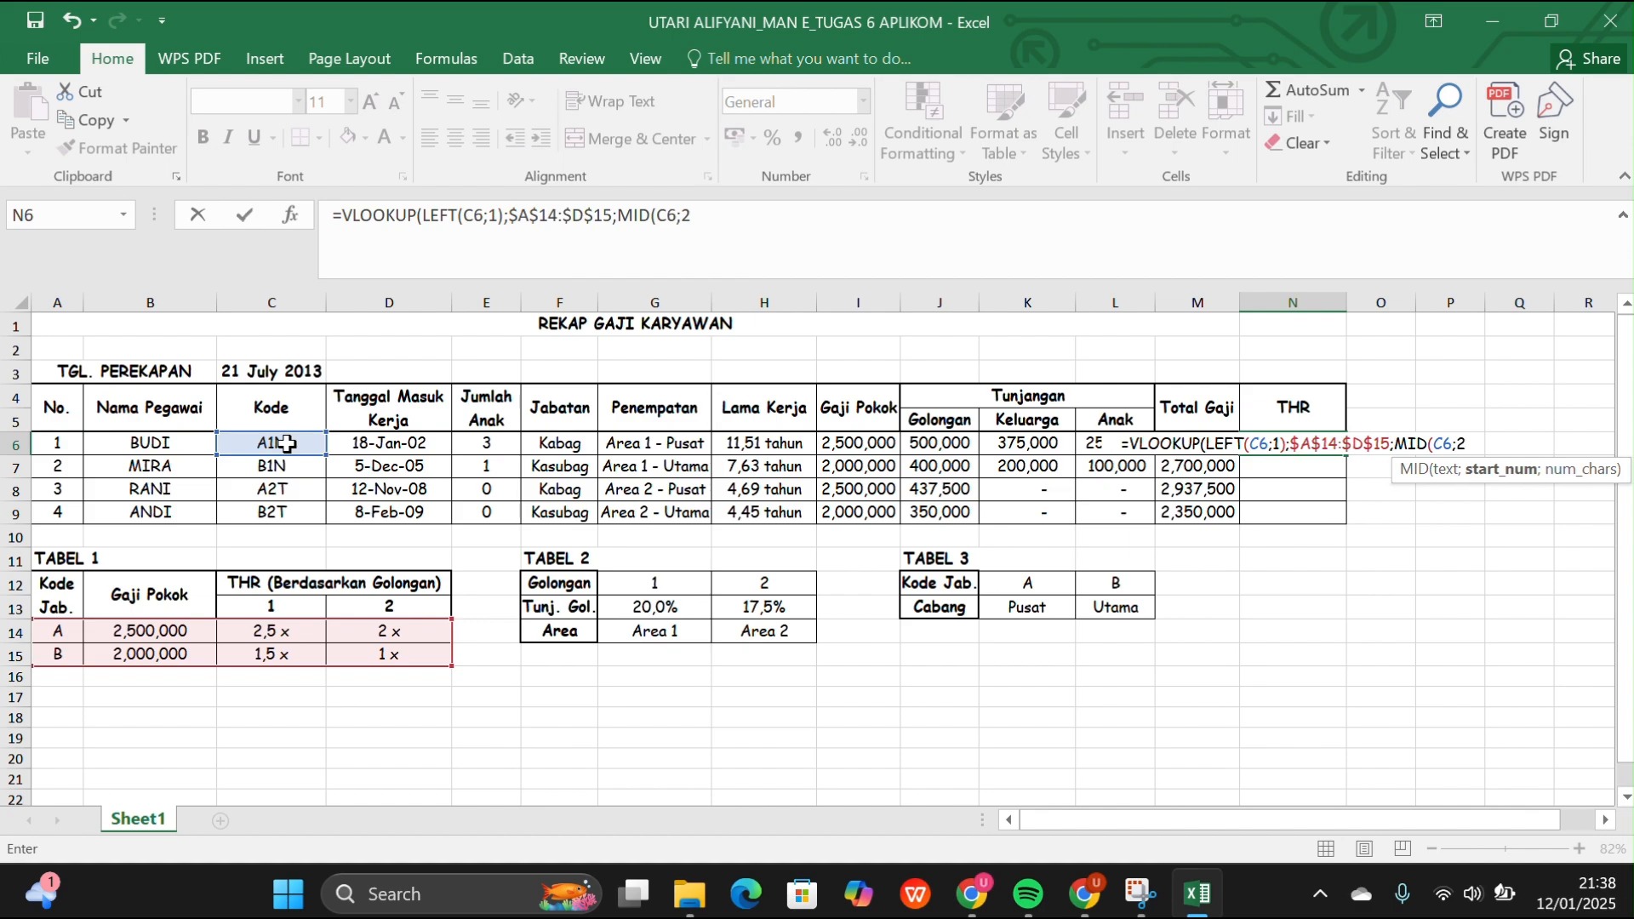
{"action": "type", "text": ";1"}
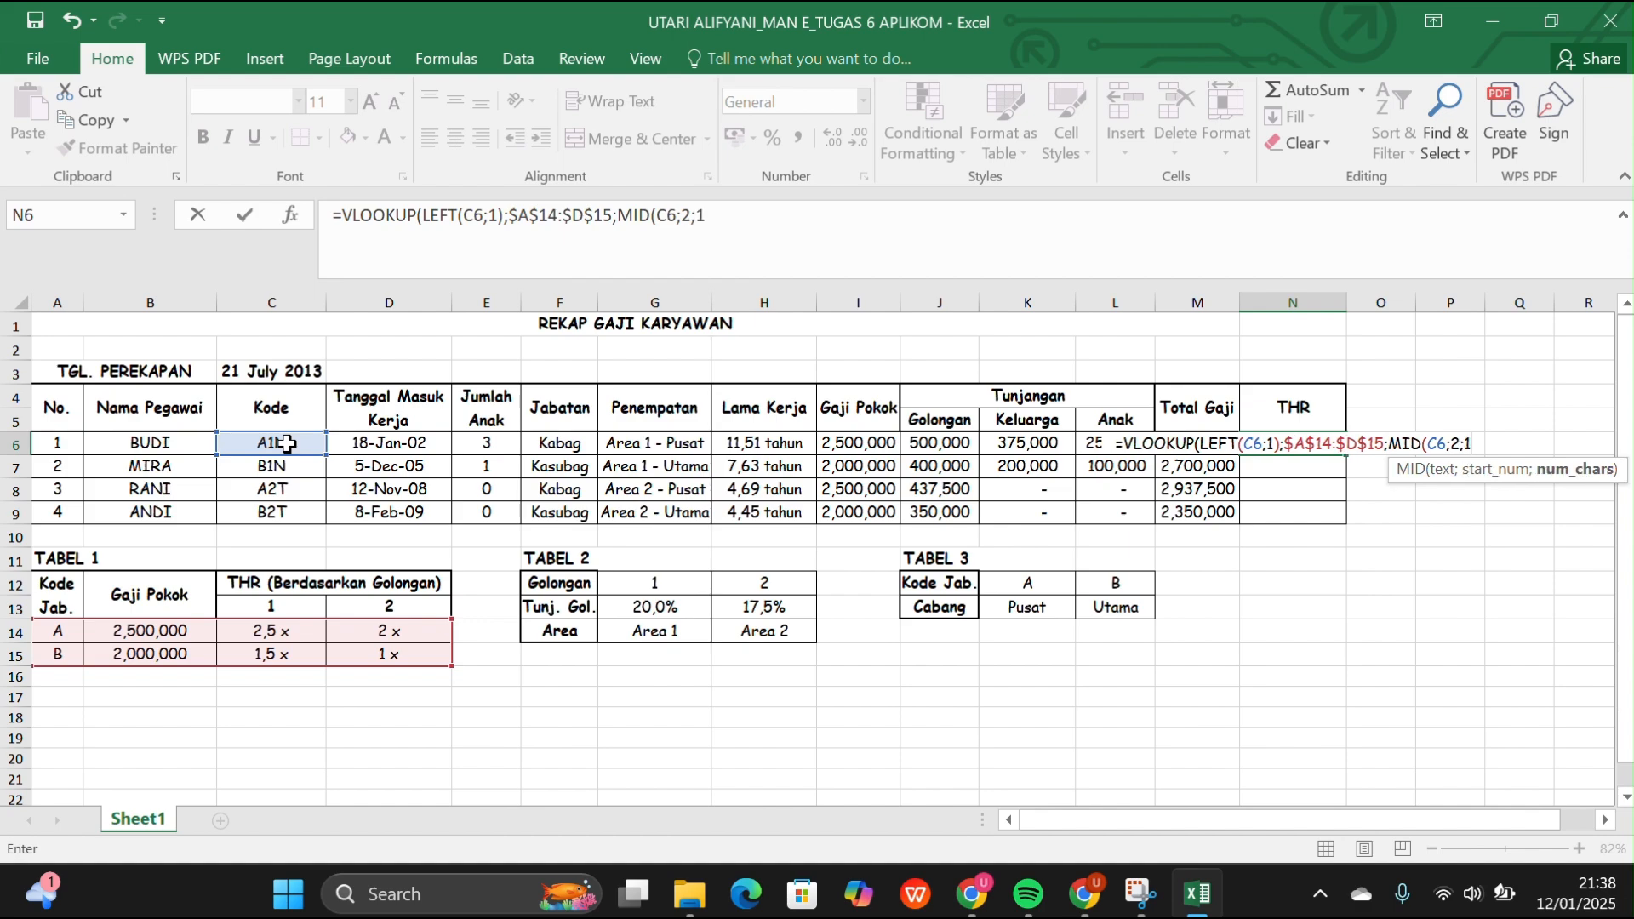
{"action": "type", "text": ")"}
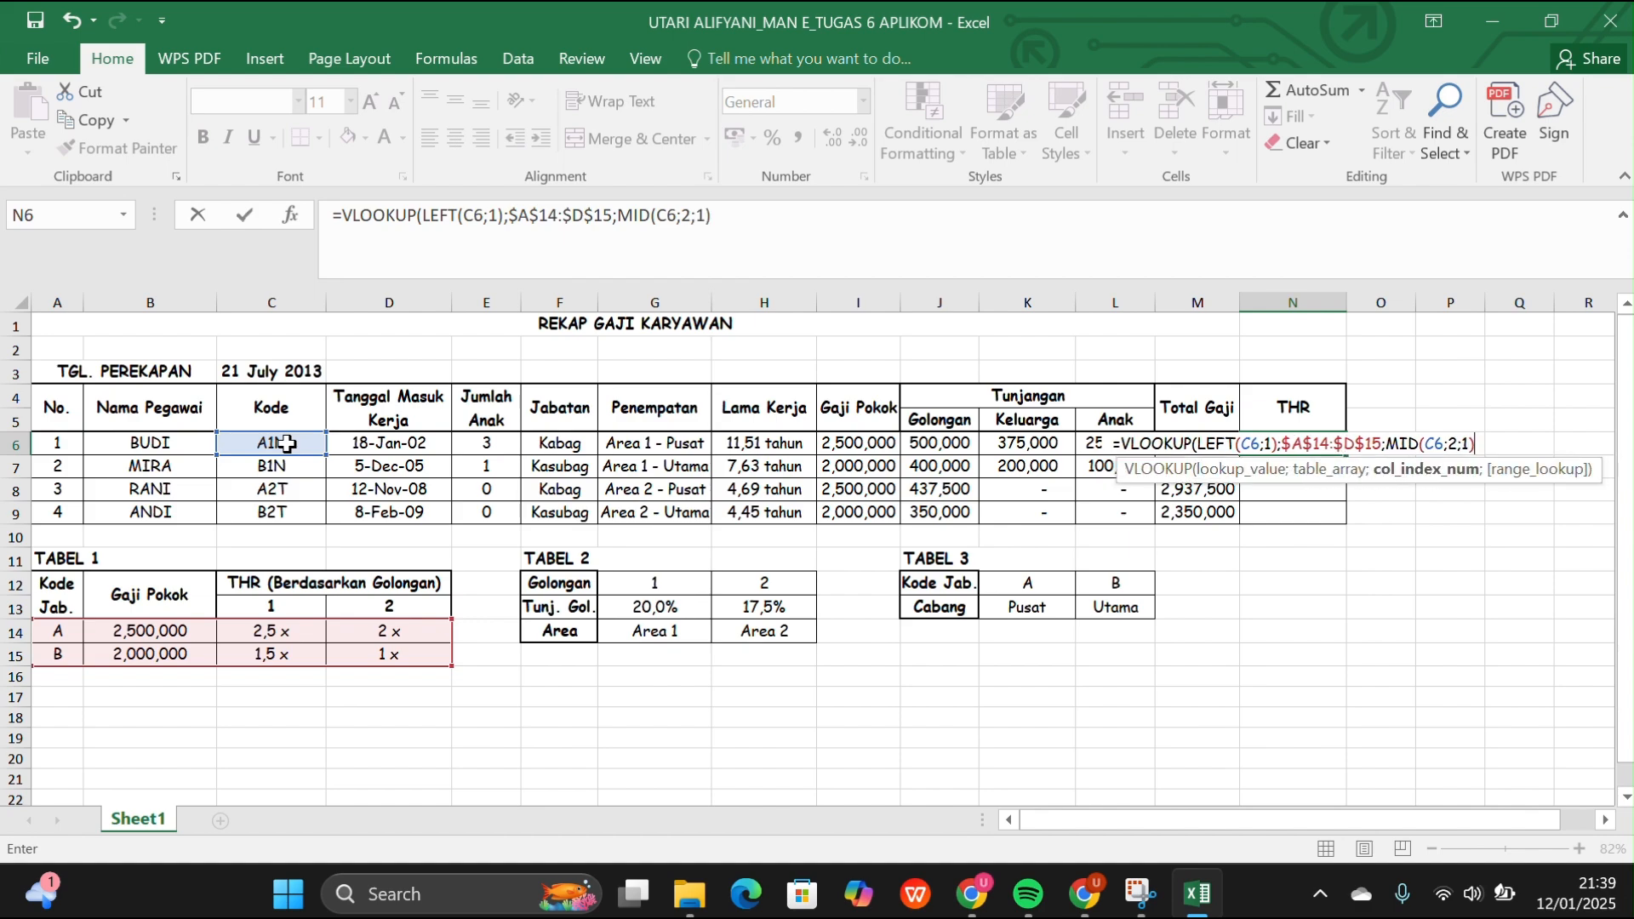
{"action": "type", "text": "+2"}
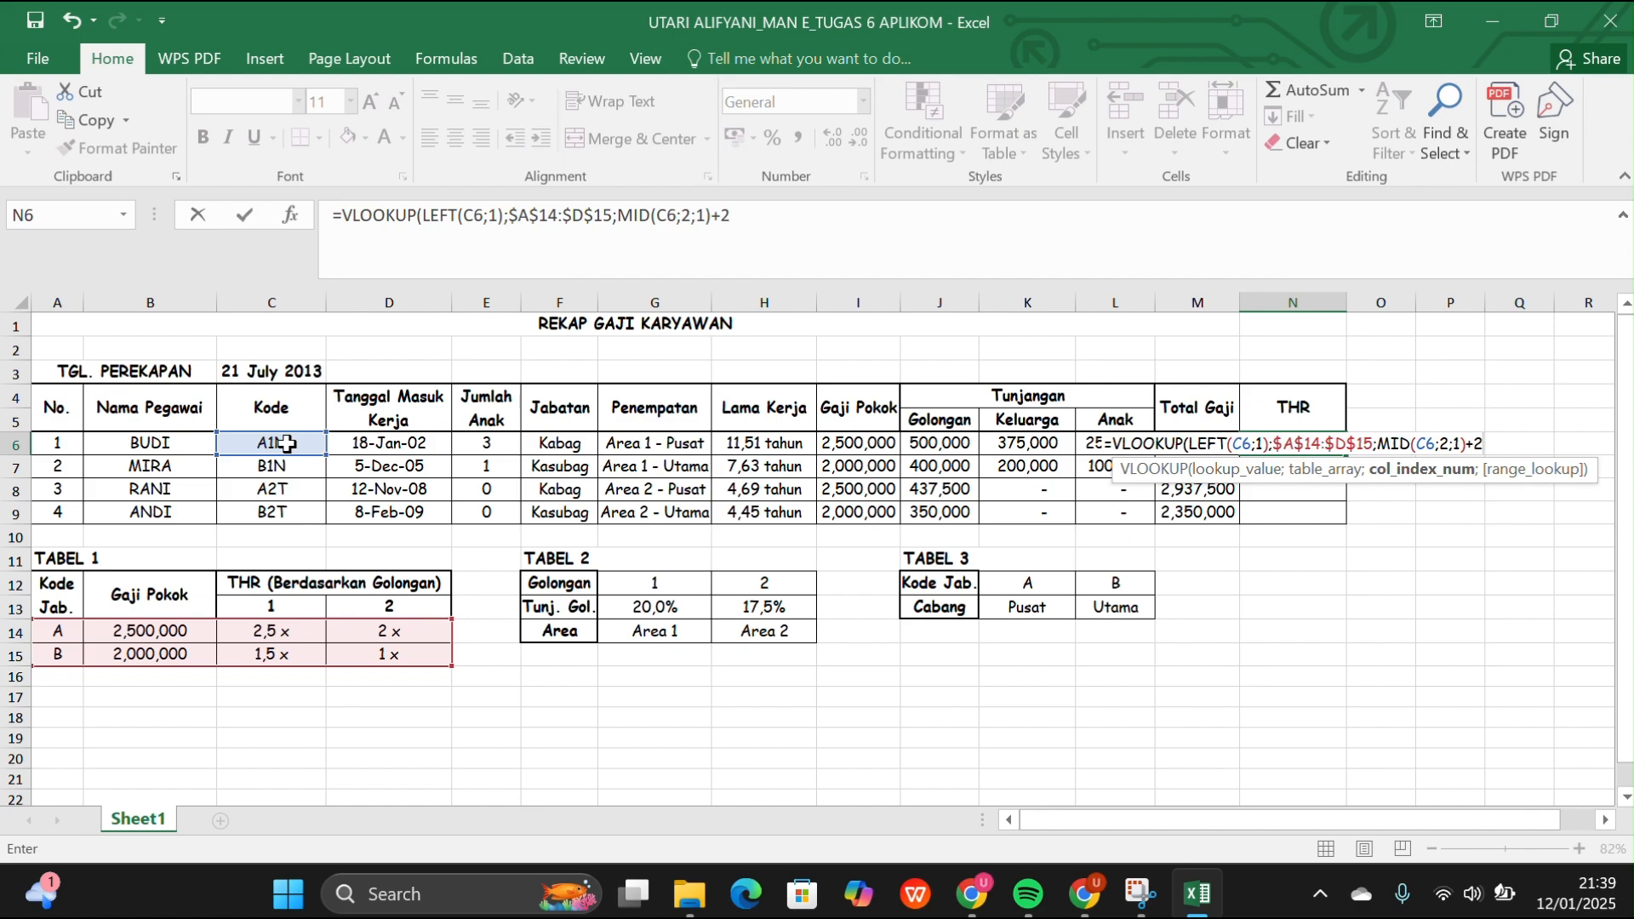
Close the N6 VLOOKUP and multiply it by the first employee's Gaji Pokok cell I6.
{"action": "type", "text": ")"}
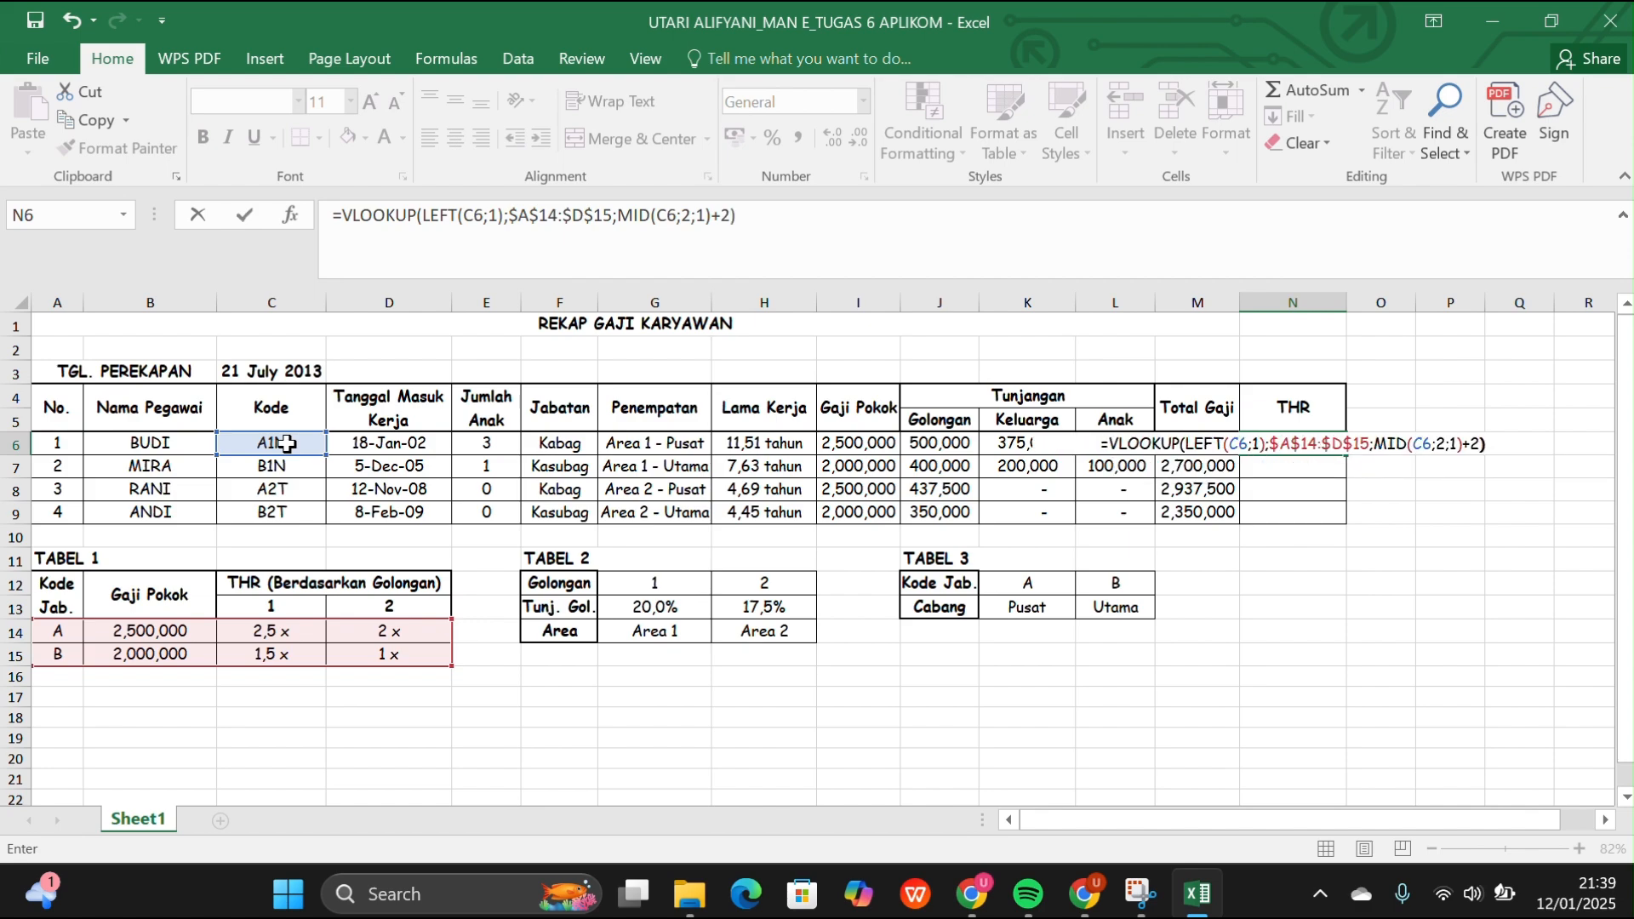
{"action": "type", "text": "*"}
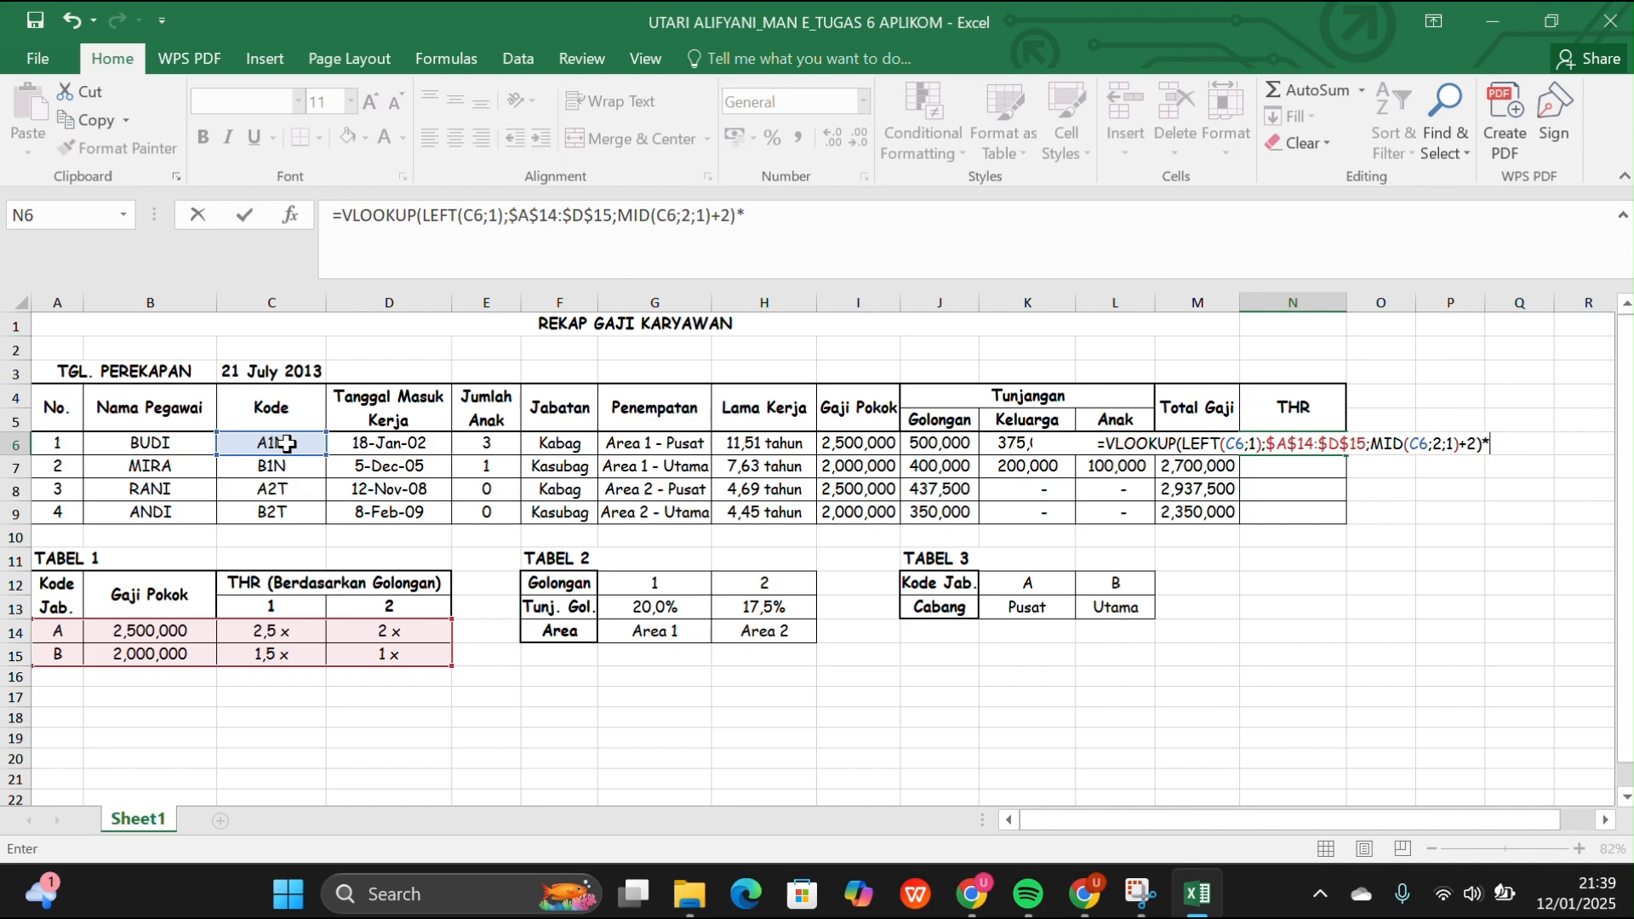
{"action": "type", "text": "16"}
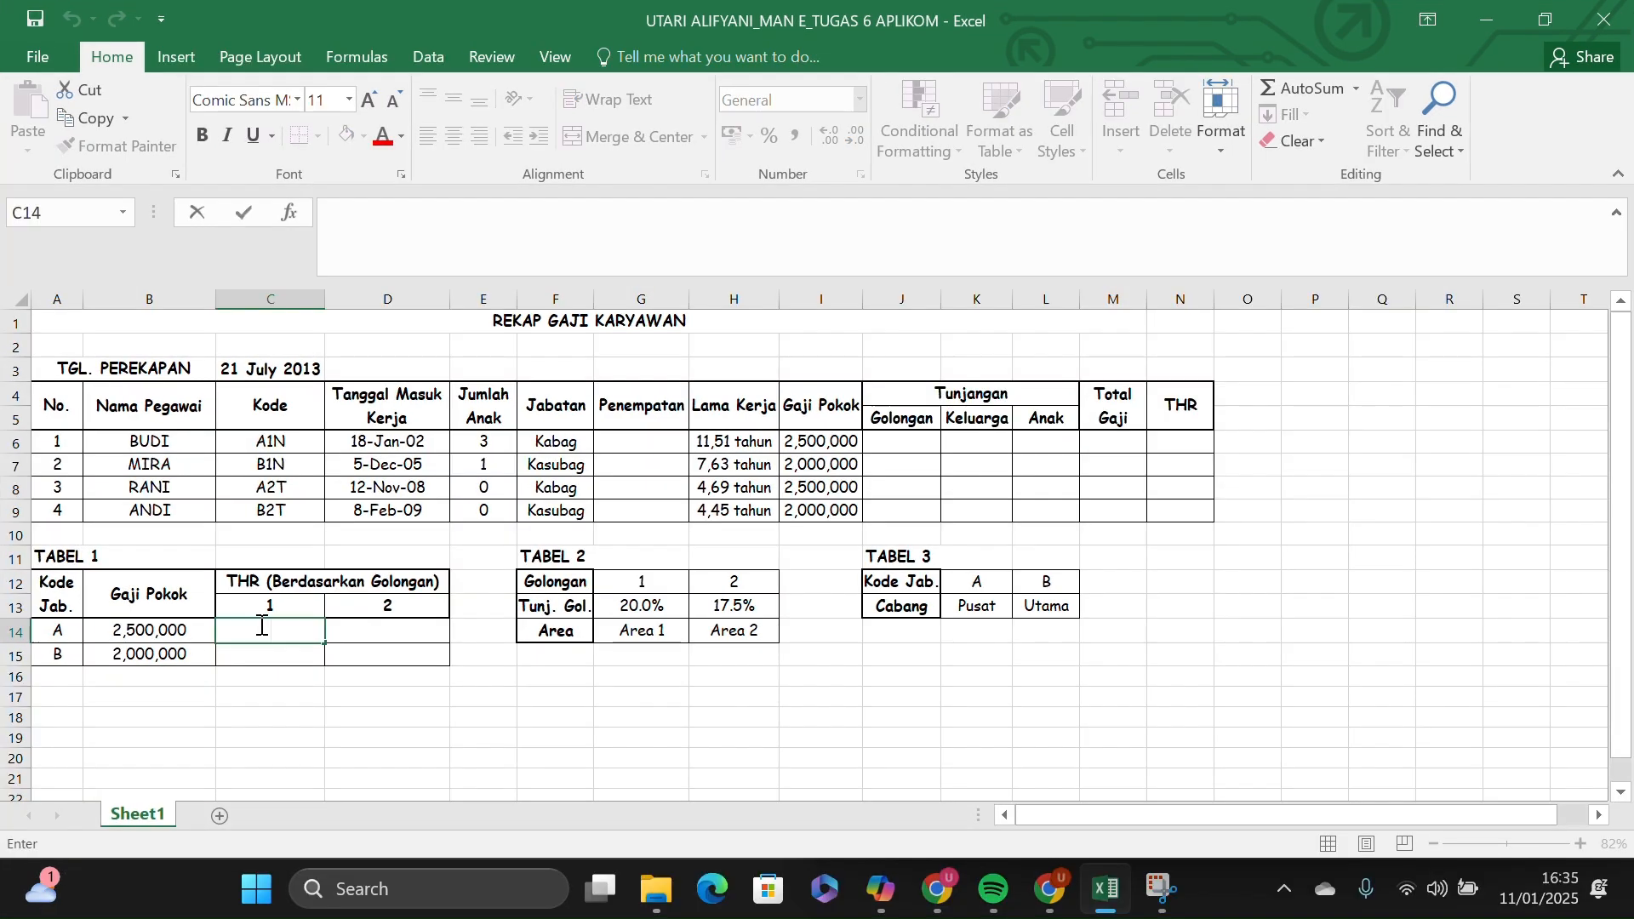
Enter 2,5 in TABEL 1 cell C14 and give it the custom number format General "x".
{"action": "type", "text": "2,5"}
{"action": "left_click", "coordinate": [266, 662]}
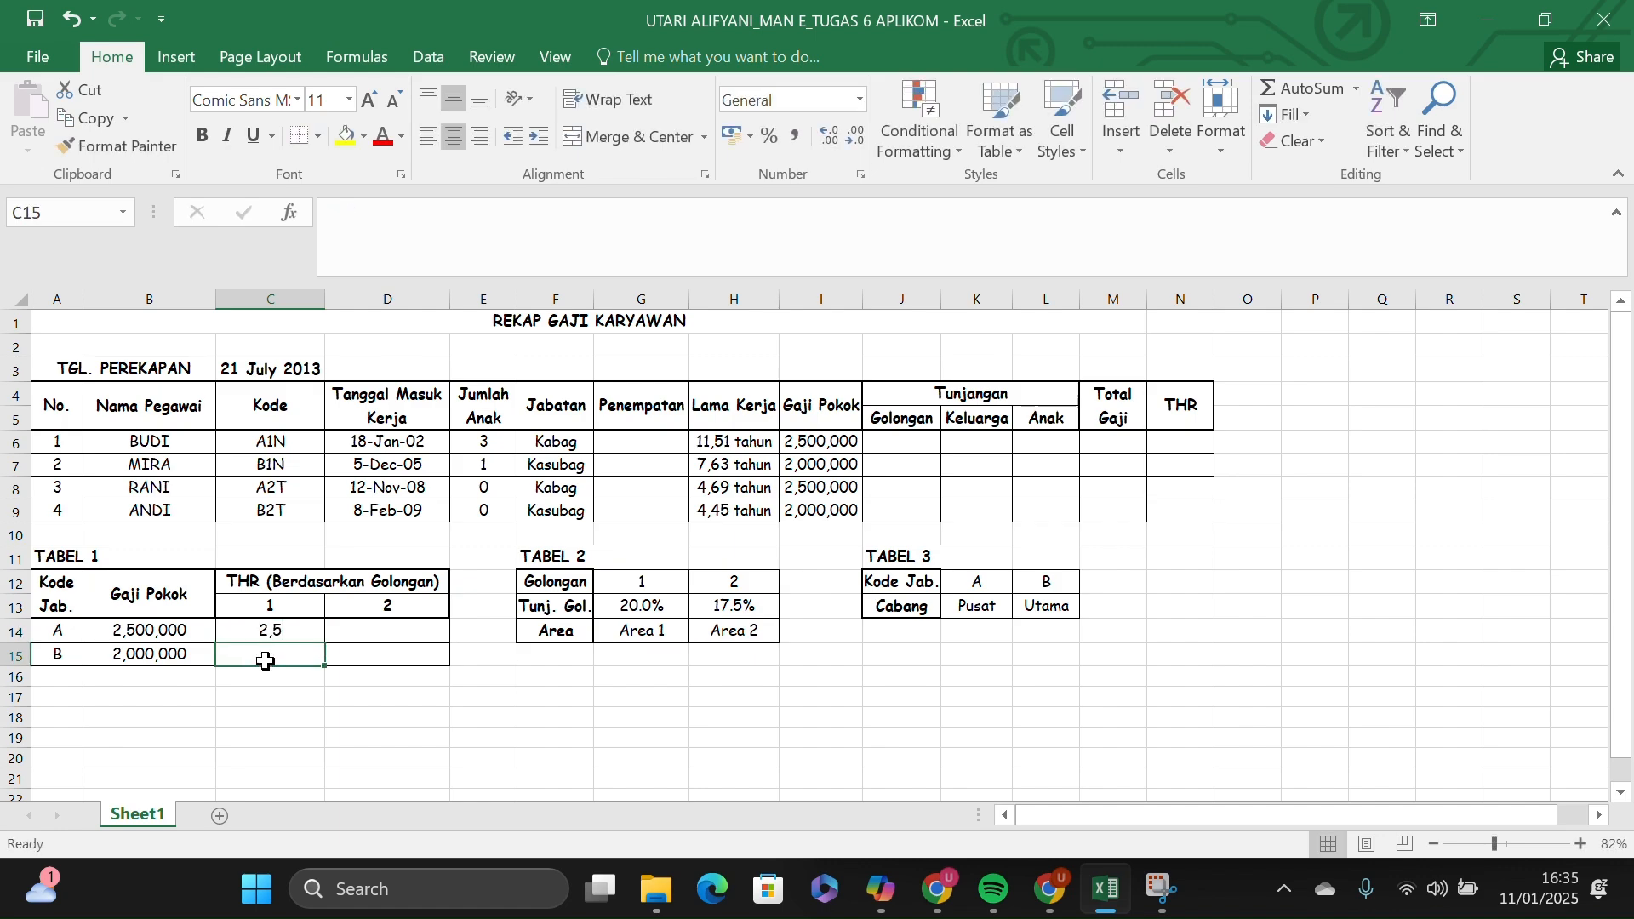
{"action": "left_click", "coordinate": [265, 627]}
{"action": "right_click", "coordinate": [265, 628]}
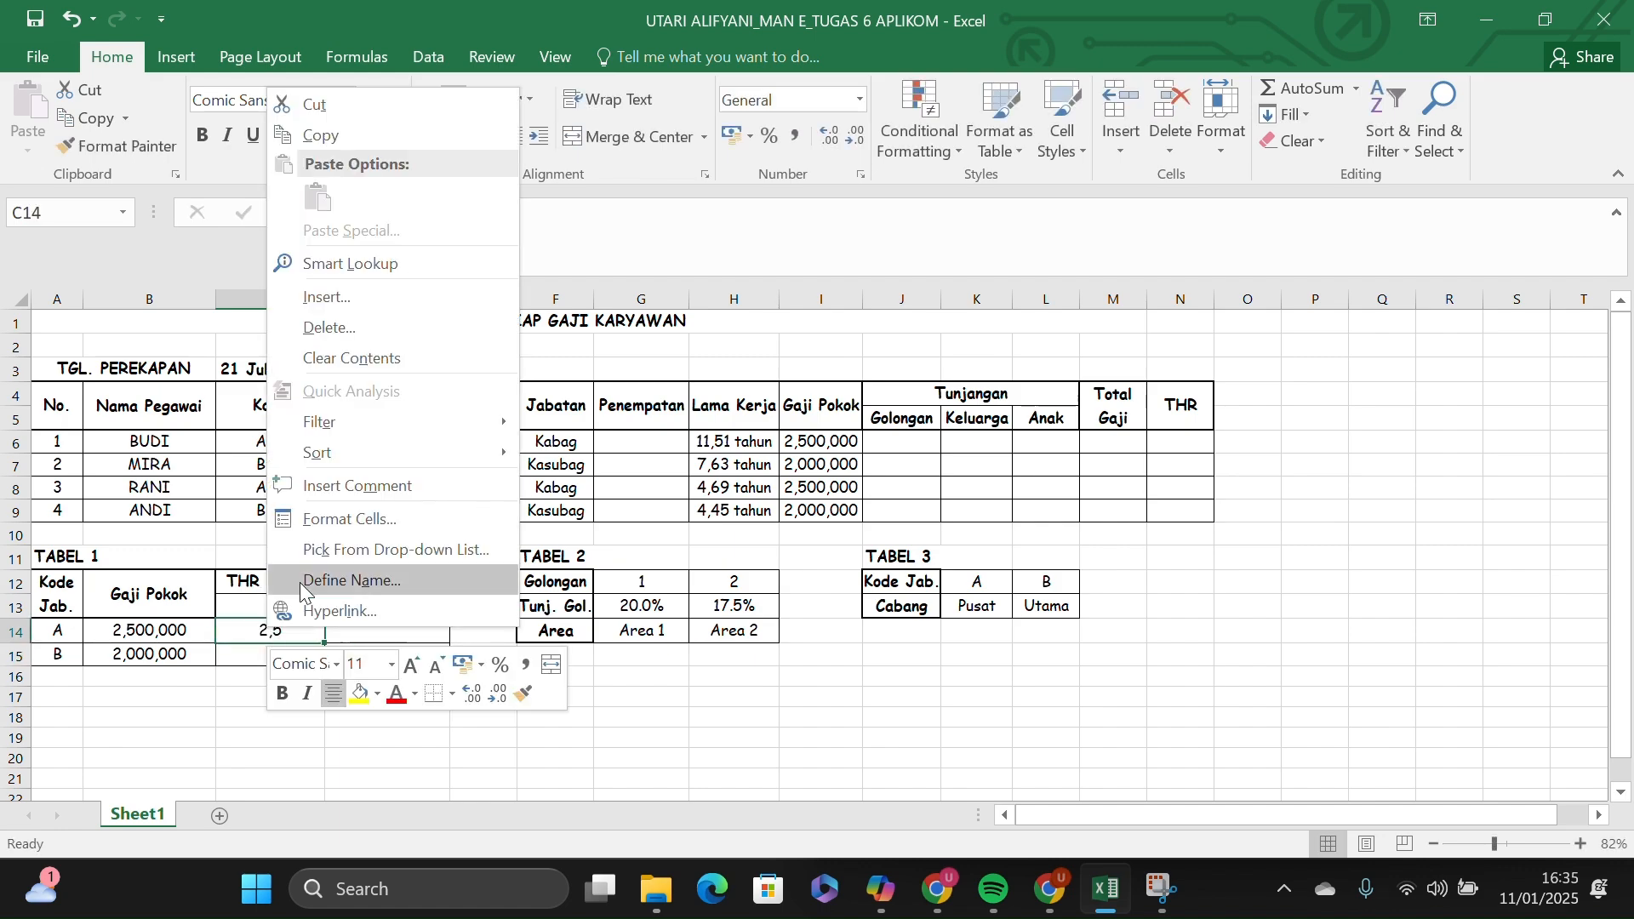
{"action": "left_click", "coordinate": [355, 515]}
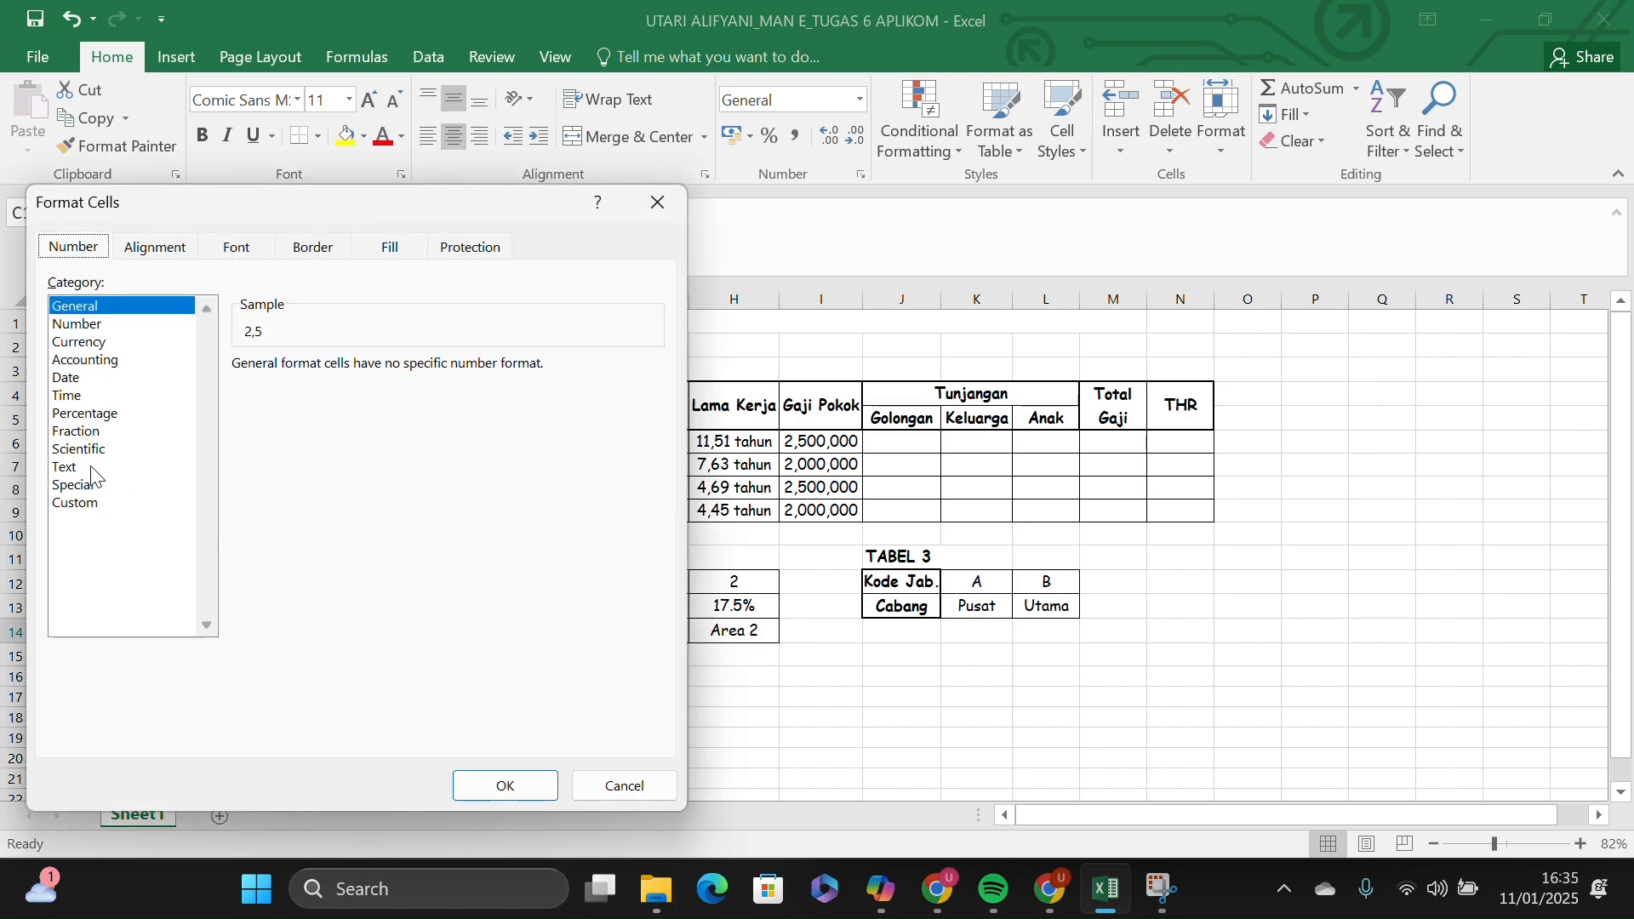
{"action": "left_click", "coordinate": [95, 503]}
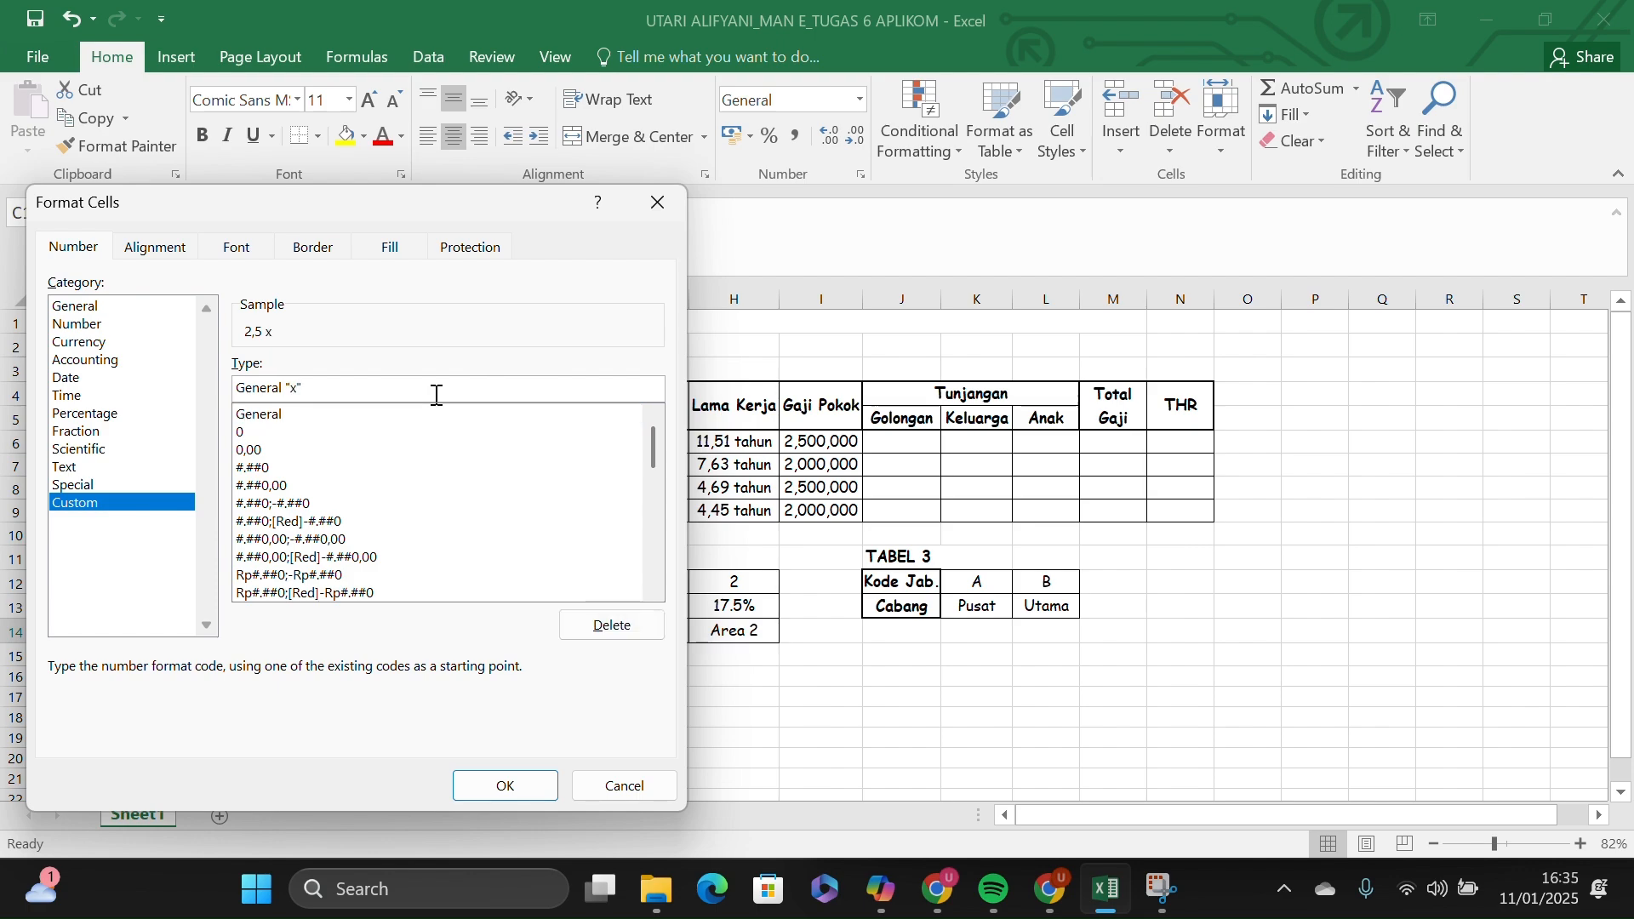
{"action": "left_click", "coordinate": [554, 787]}
Enter 1,5 in TABEL 1 cell C15 and apply the custom number format General "x" to it.
{"action": "left_click", "coordinate": [281, 654]}
{"action": "type", "text": "1"}
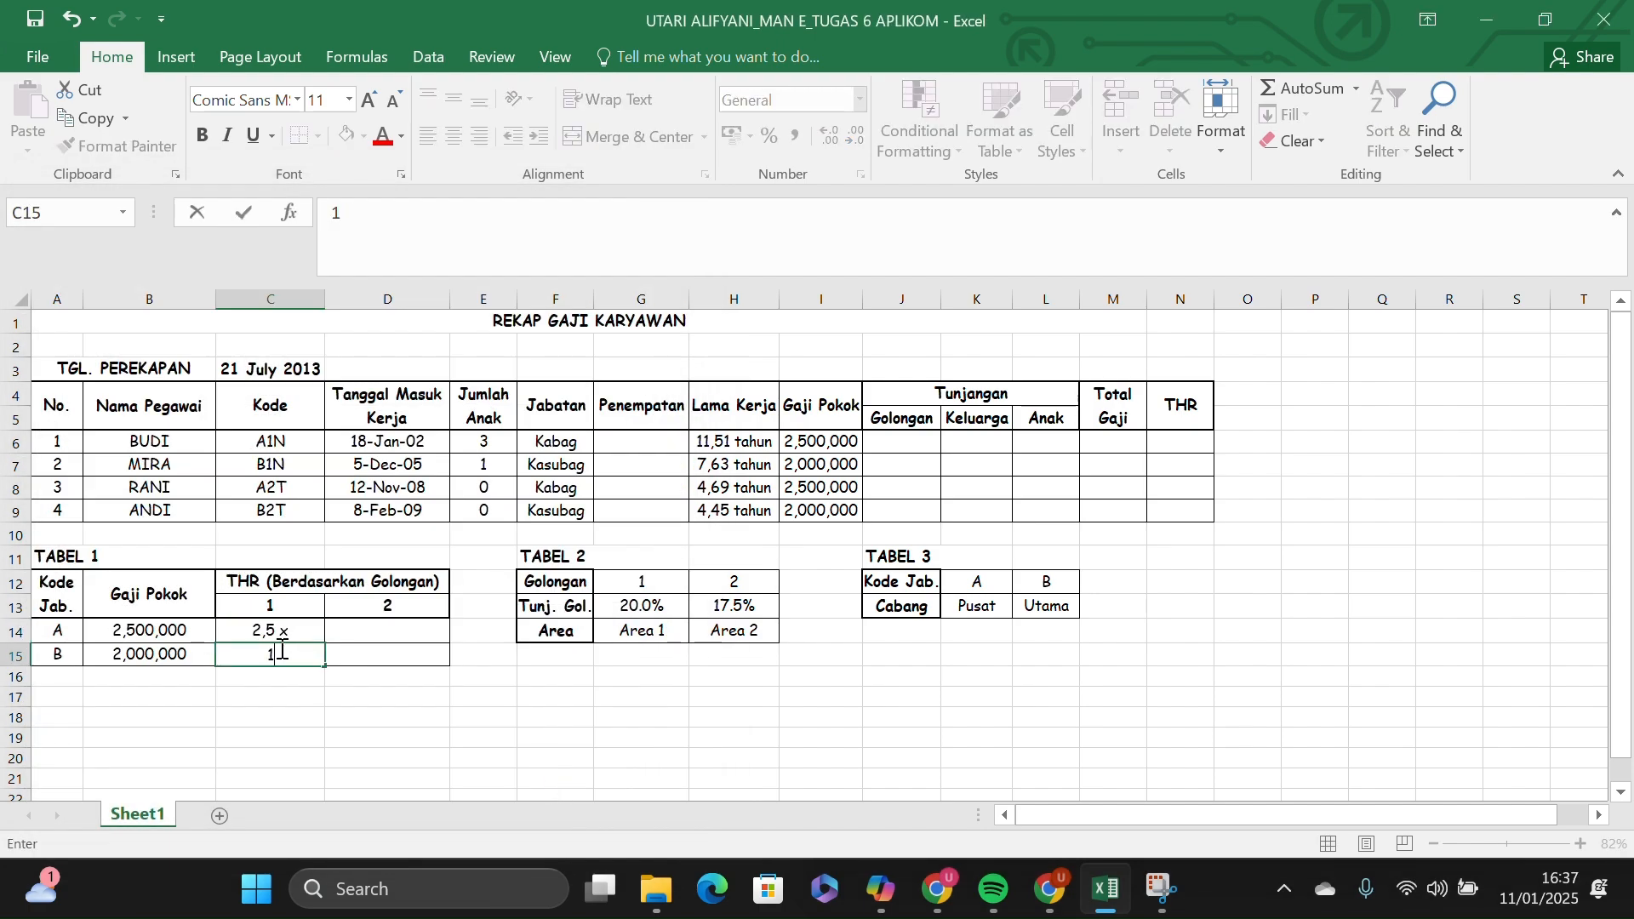
{"action": "type", "text": ",5"}
{"action": "left_click", "coordinate": [345, 664]}
{"action": "left_click", "coordinate": [295, 655]}
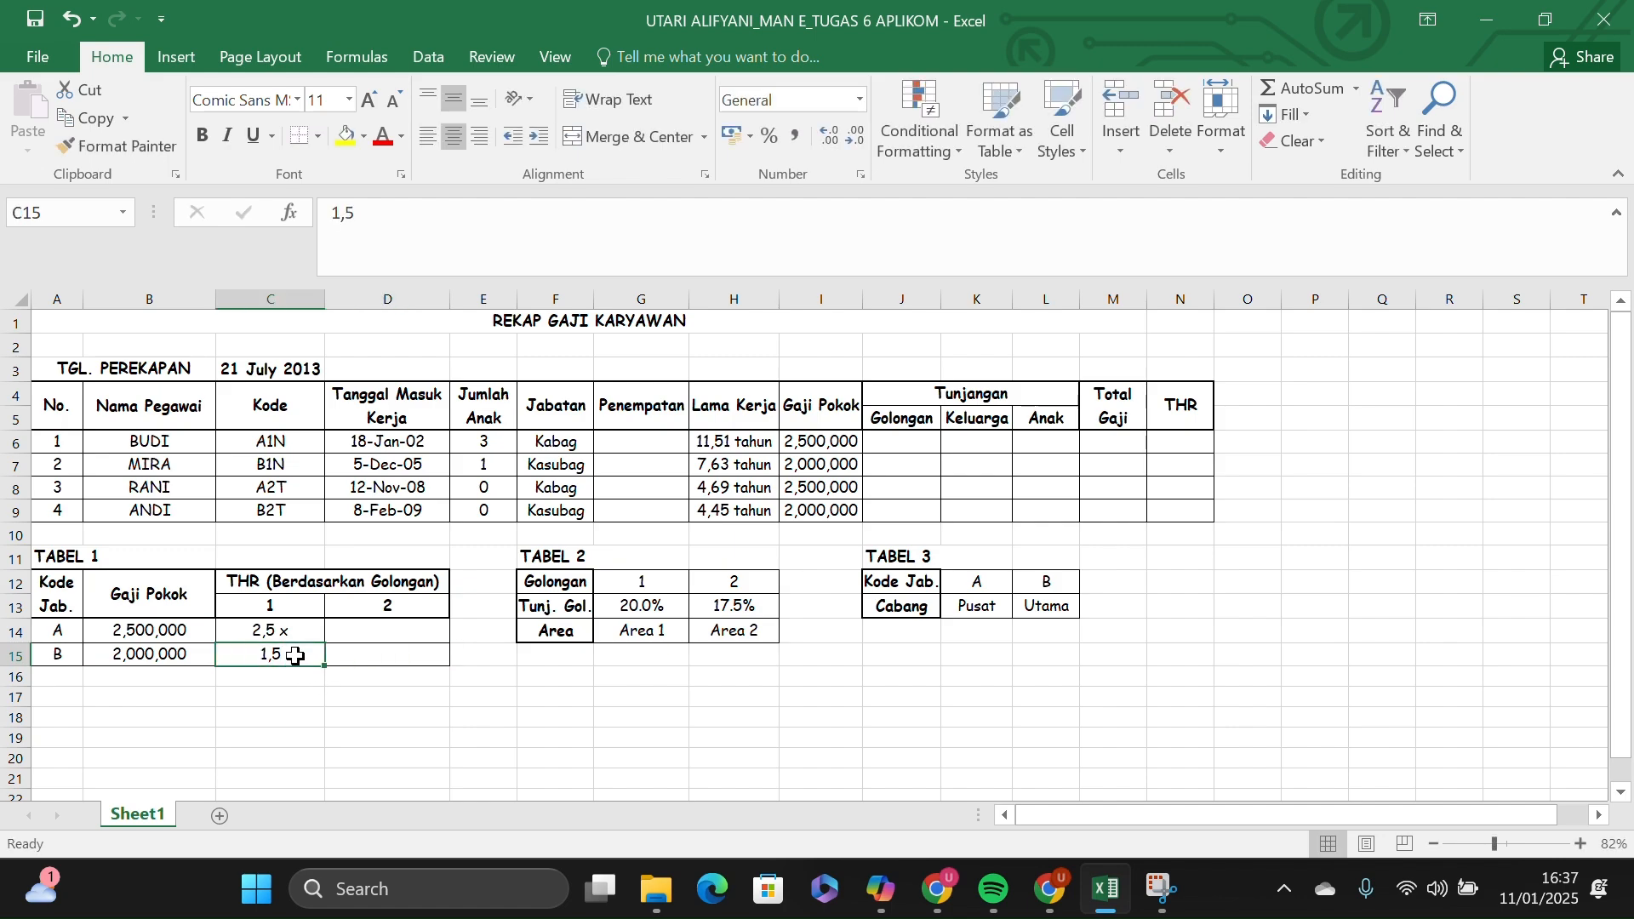
{"action": "right_click", "coordinate": [295, 655]}
{"action": "left_click", "coordinate": [388, 547]}
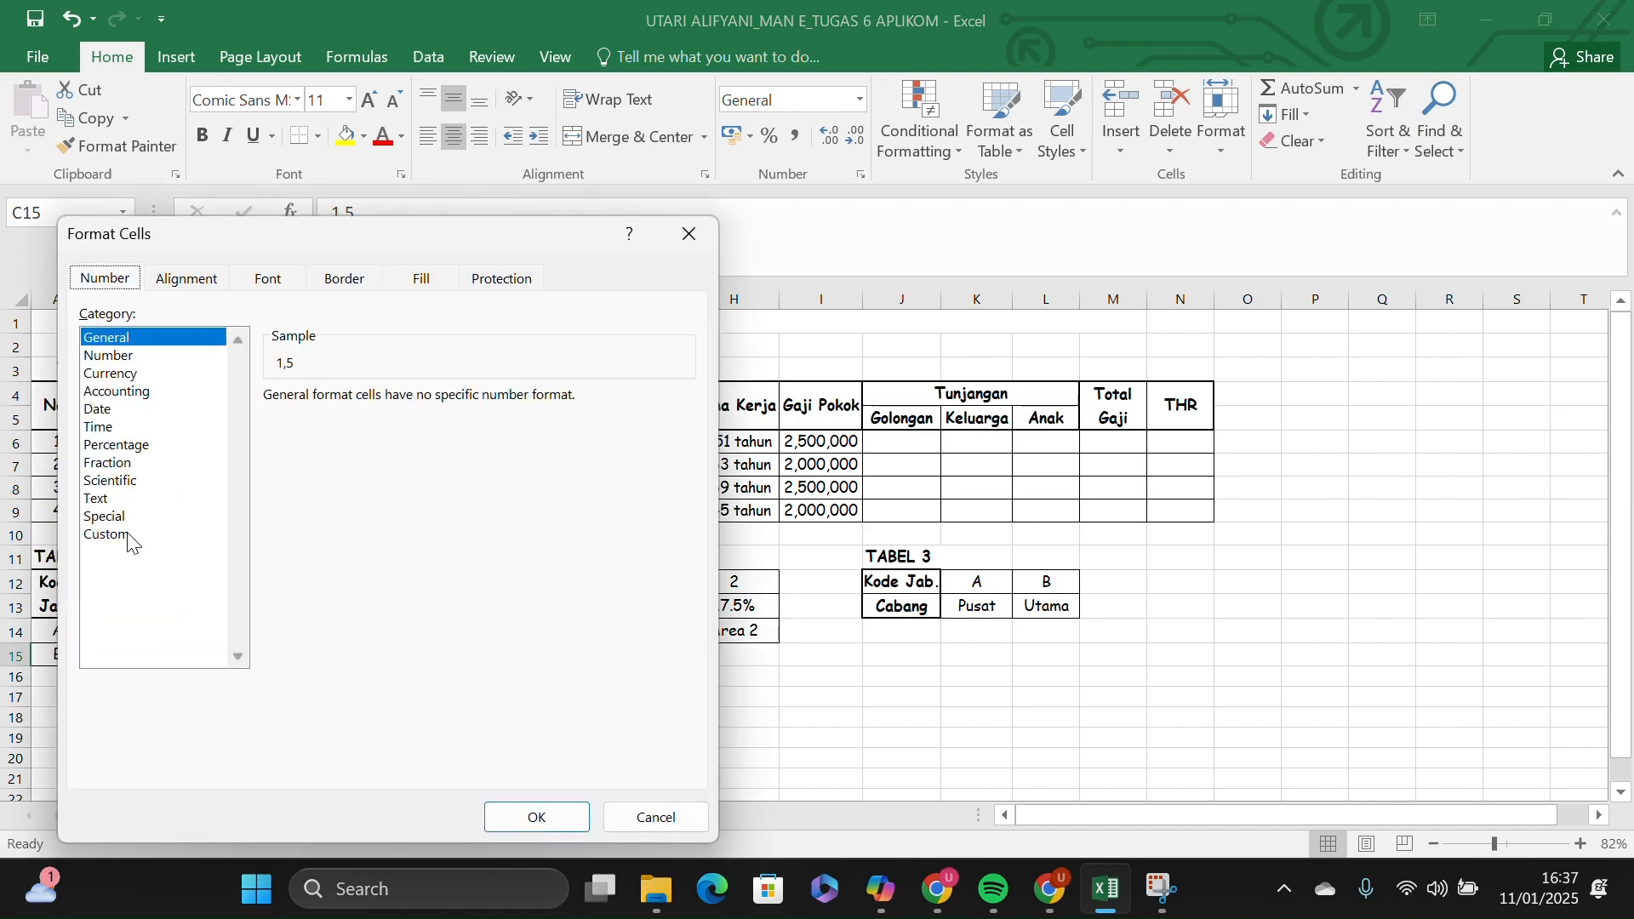
{"action": "left_click", "coordinate": [128, 536]}
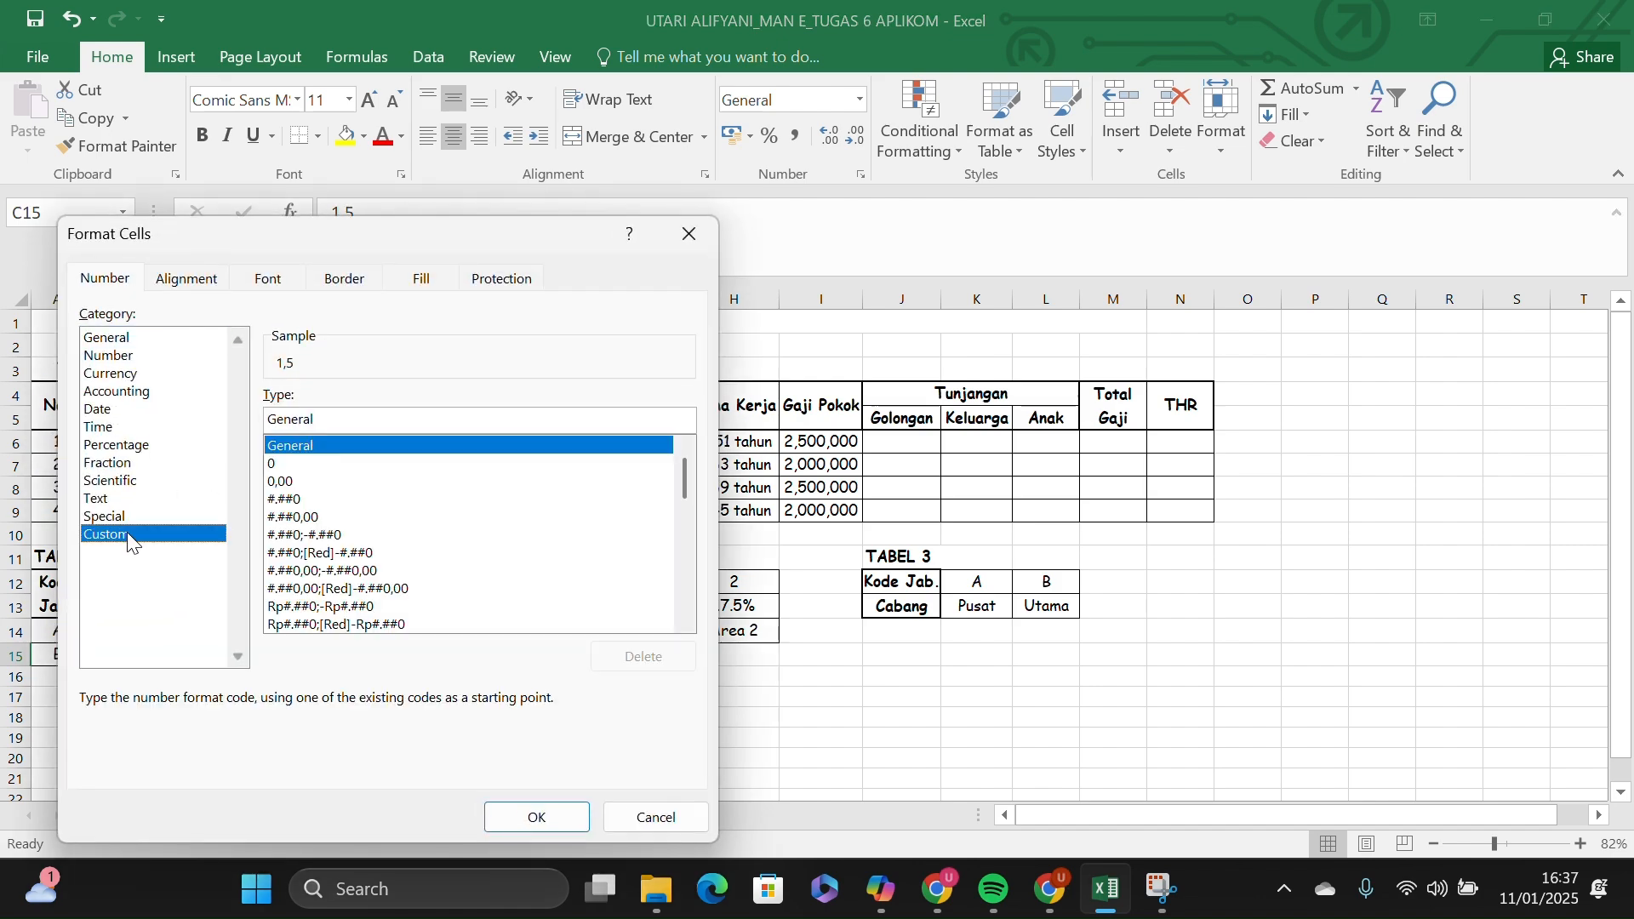
{"action": "left_click", "coordinate": [380, 425]}
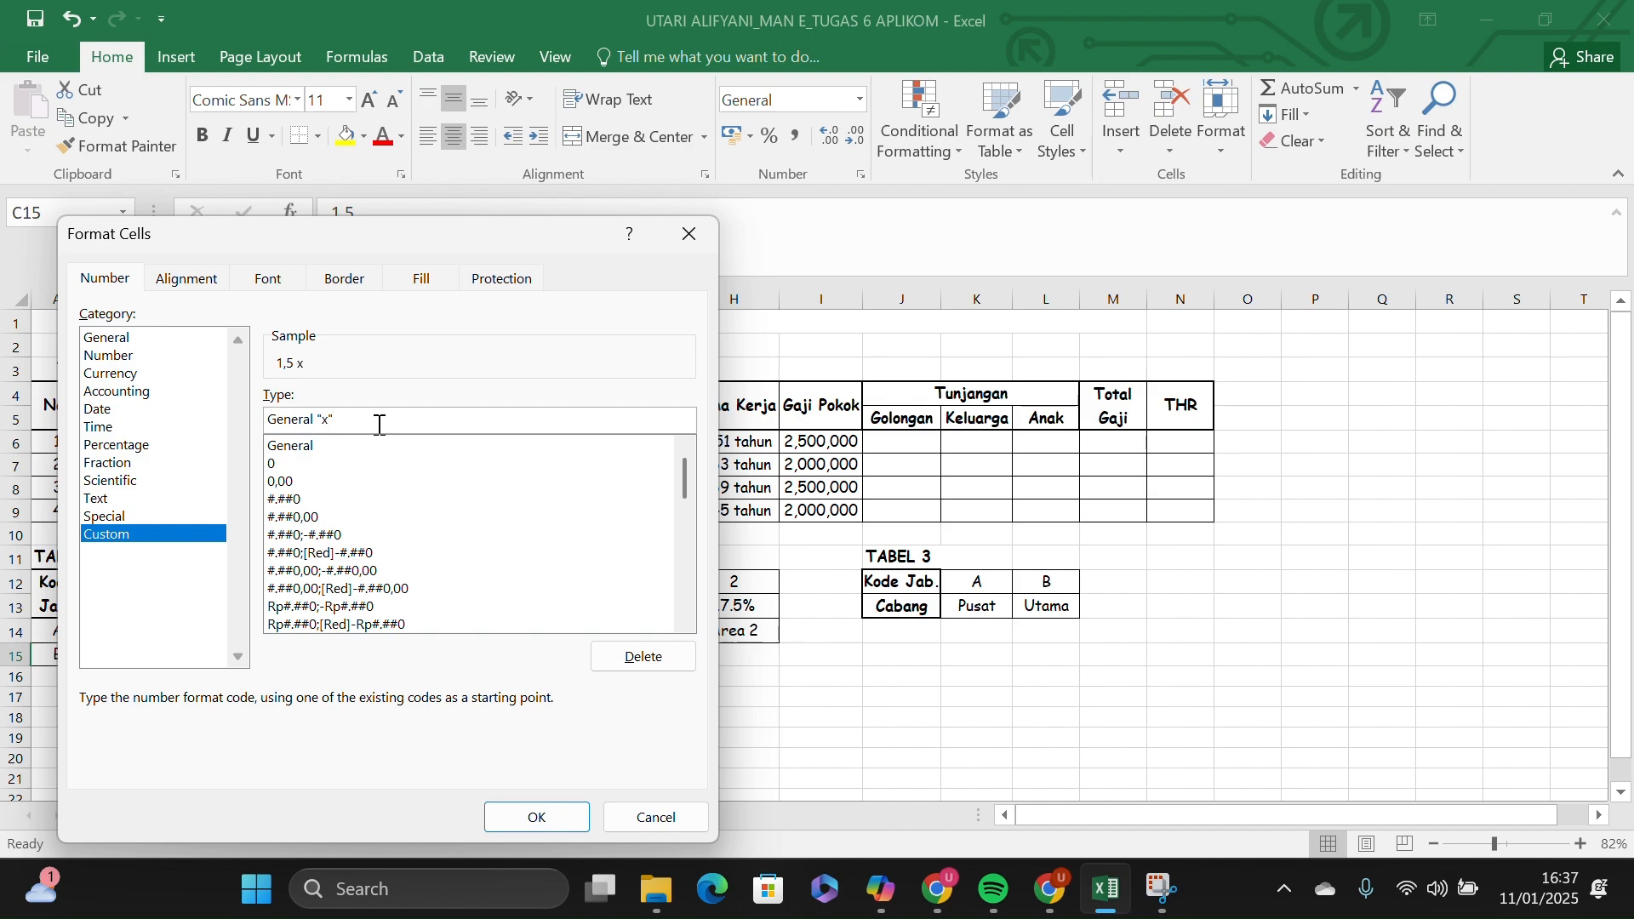
{"action": "left_click", "coordinate": [551, 817]}
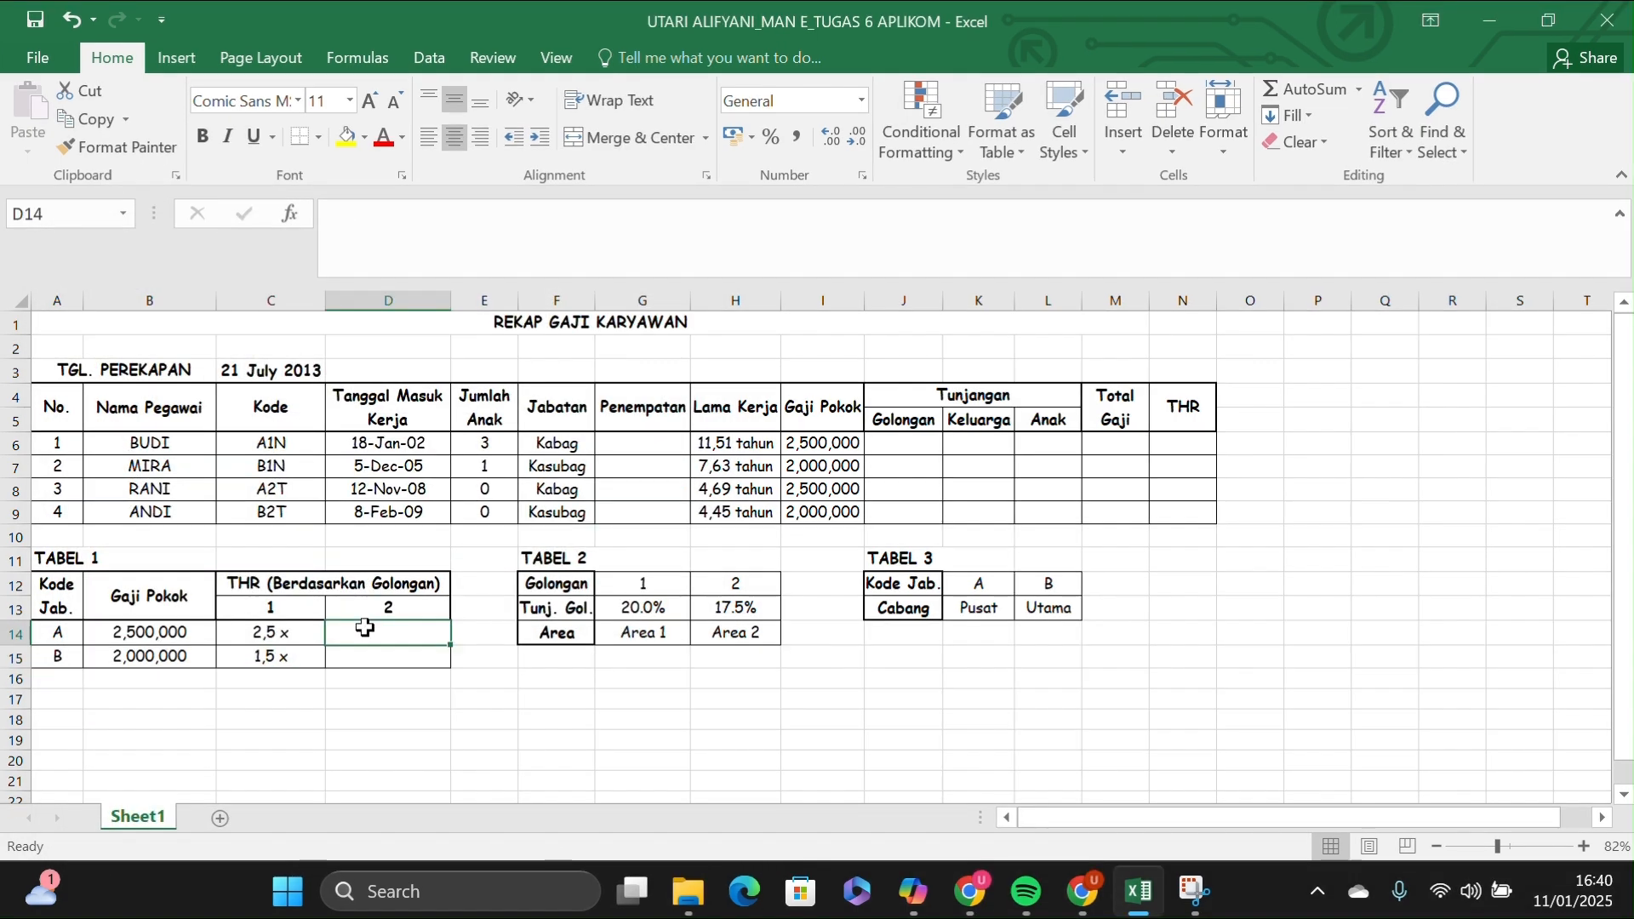
Enter 2 in TABEL 1 cell D14 and apply the custom number format General "x" to it.
{"action": "type", "text": "2"}
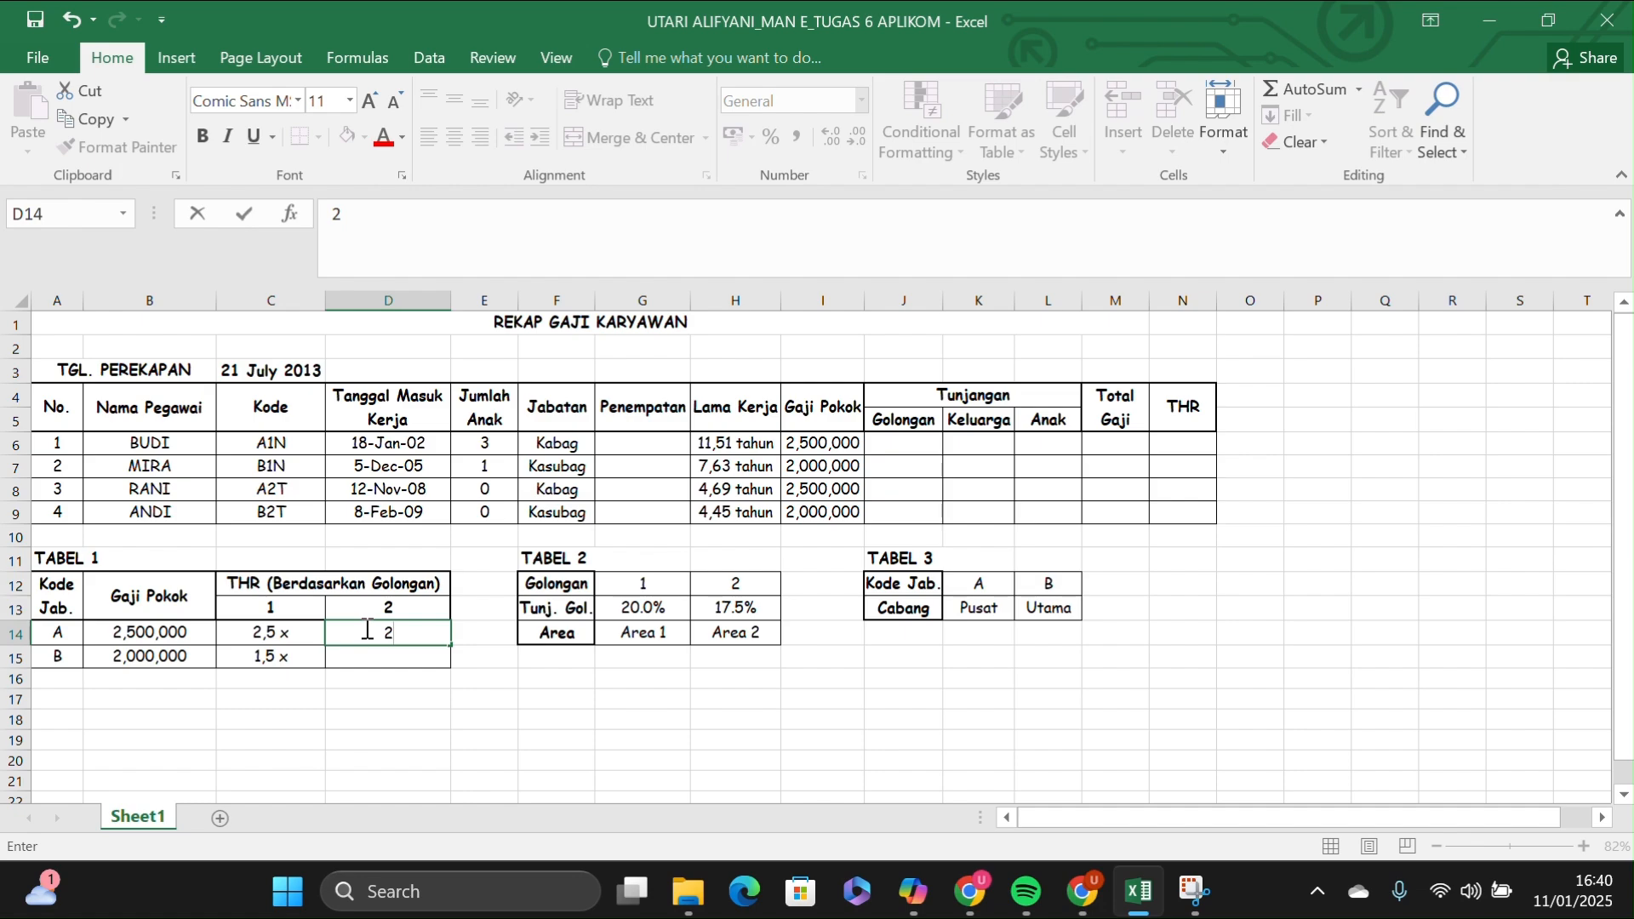
{"action": "key", "text": "Return"}
{"action": "left_click", "coordinate": [409, 629]}
{"action": "right_click", "coordinate": [410, 629]}
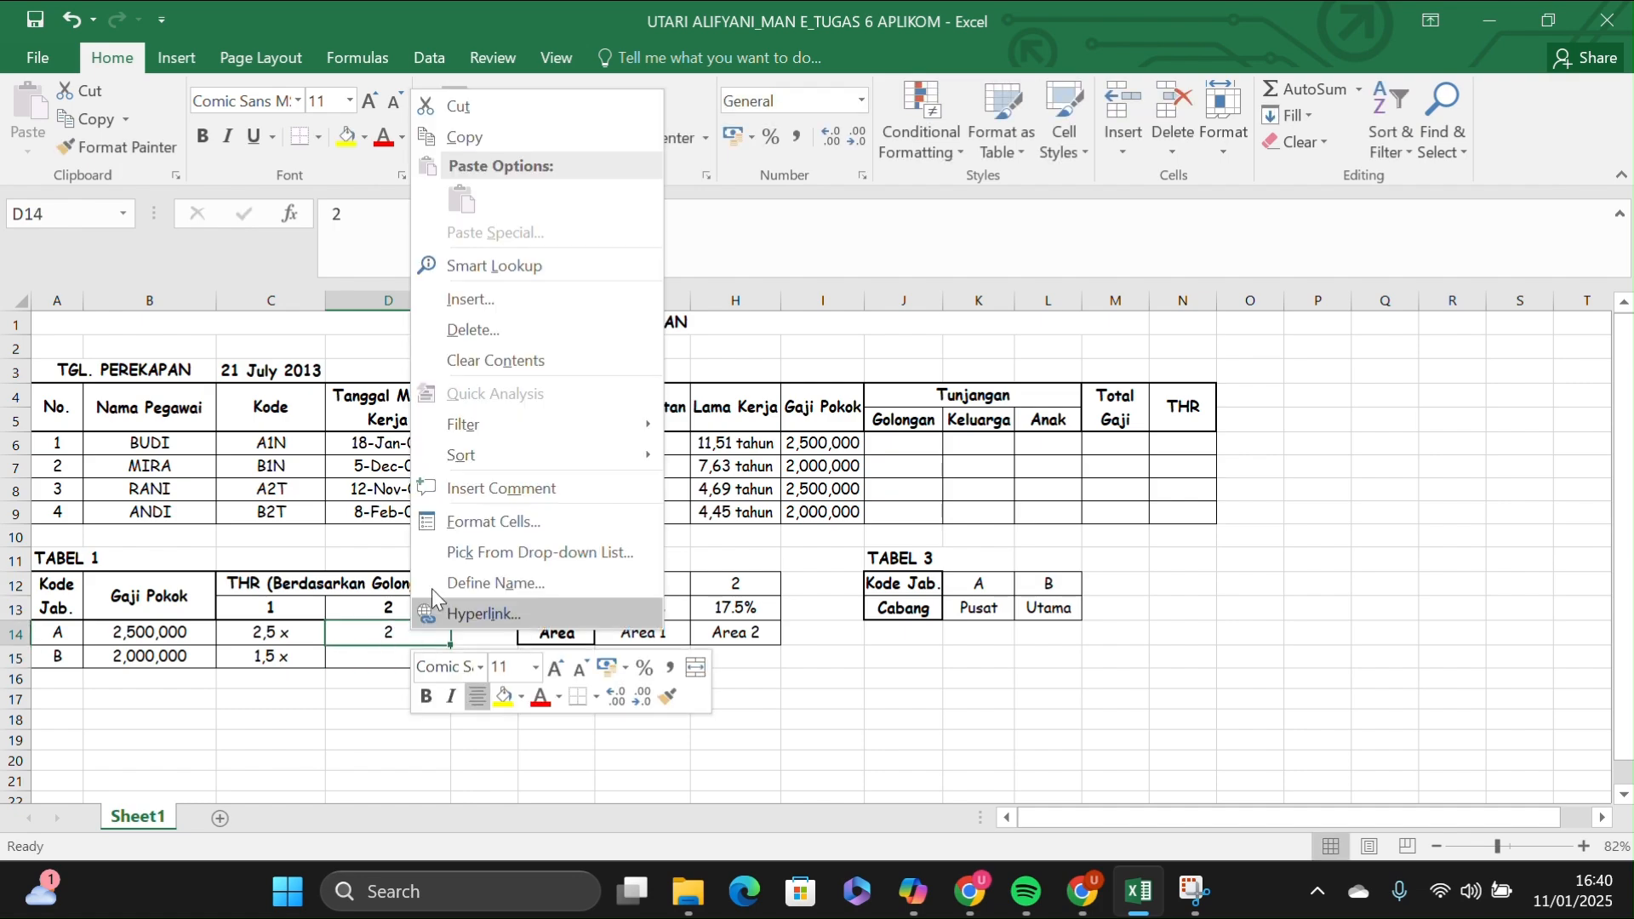
{"action": "left_click", "coordinate": [479, 522]}
{"action": "left_click", "coordinate": [306, 499]}
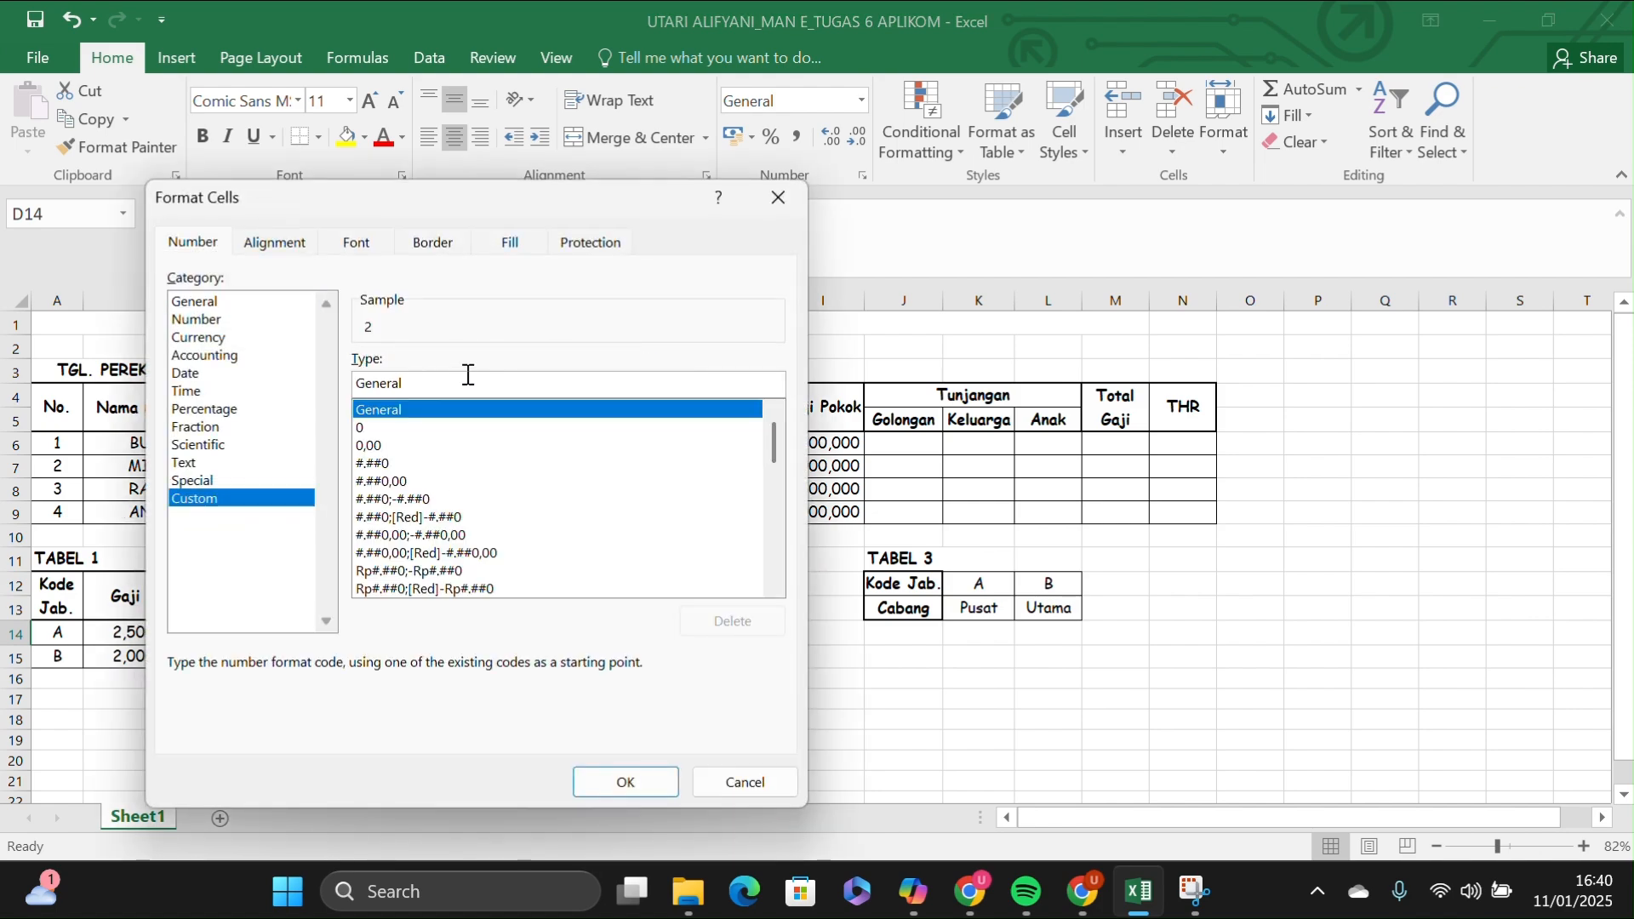
{"action": "left_click", "coordinate": [468, 375]}
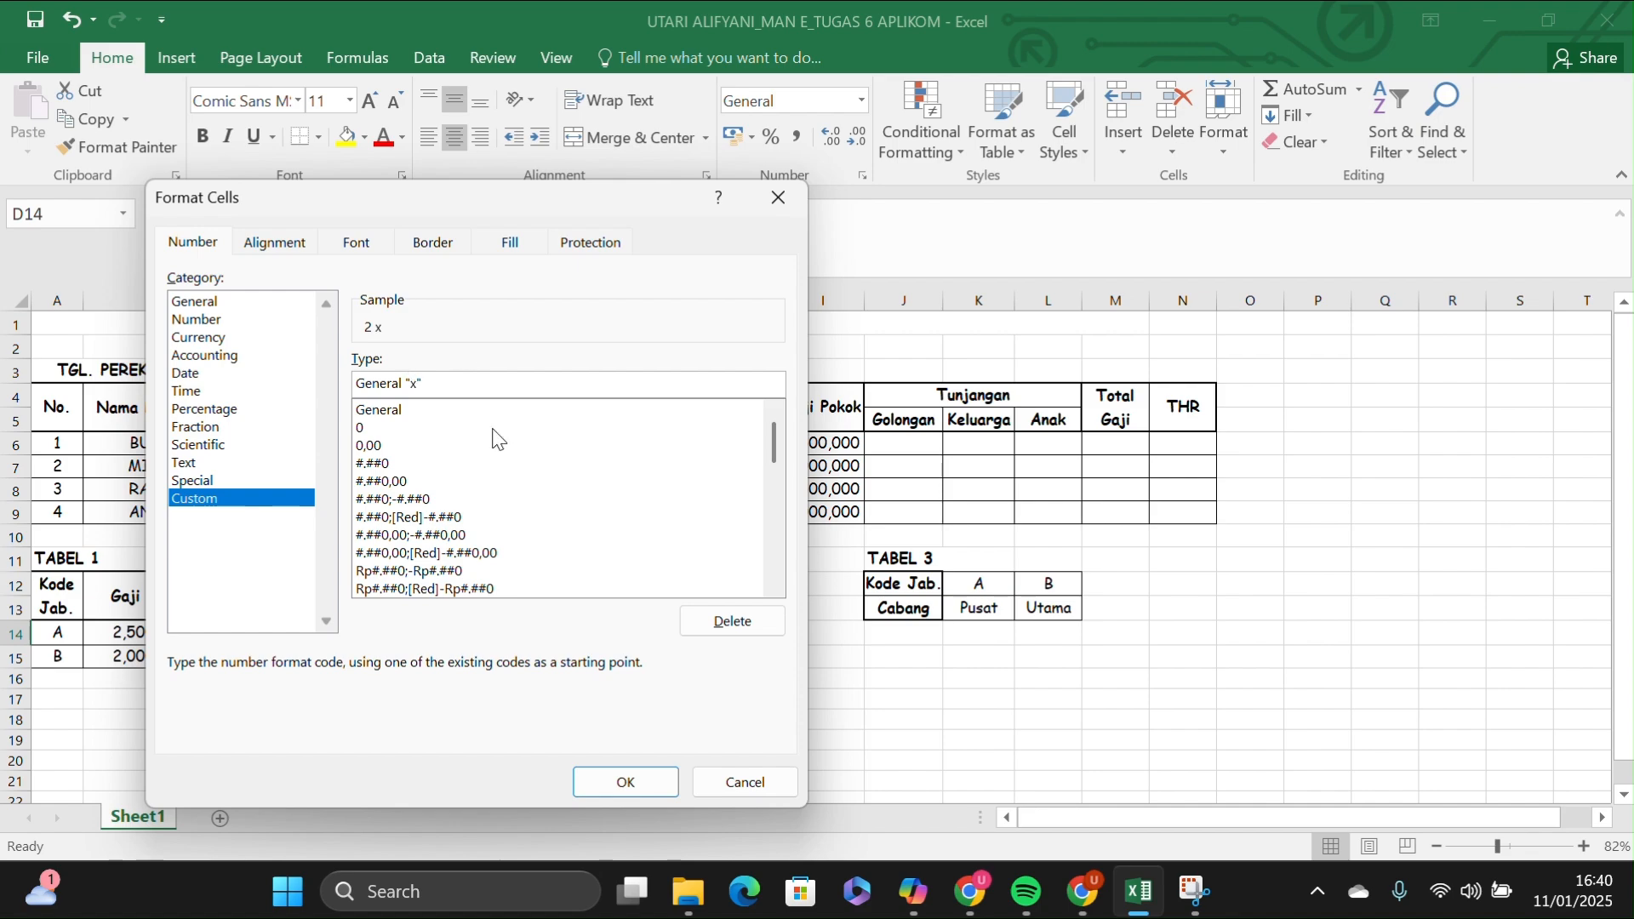
{"action": "left_click", "coordinate": [625, 782]}
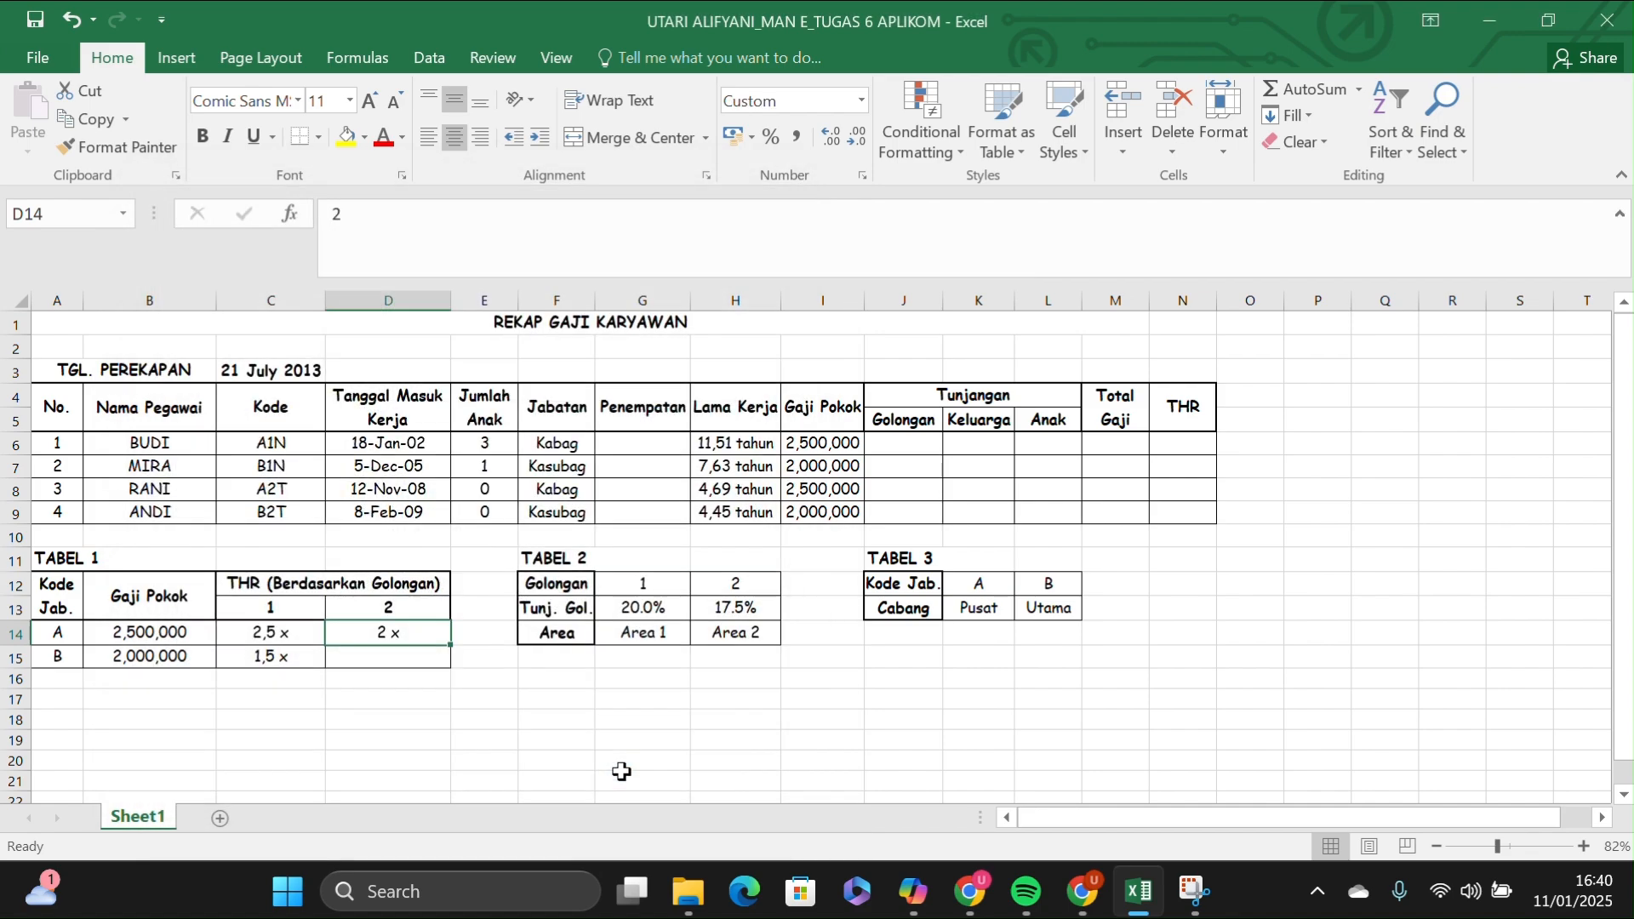
Enter 1 in TABEL 1 cell D15 and apply the custom number format General "x" to it.
{"action": "double_click", "coordinate": [387, 654]}
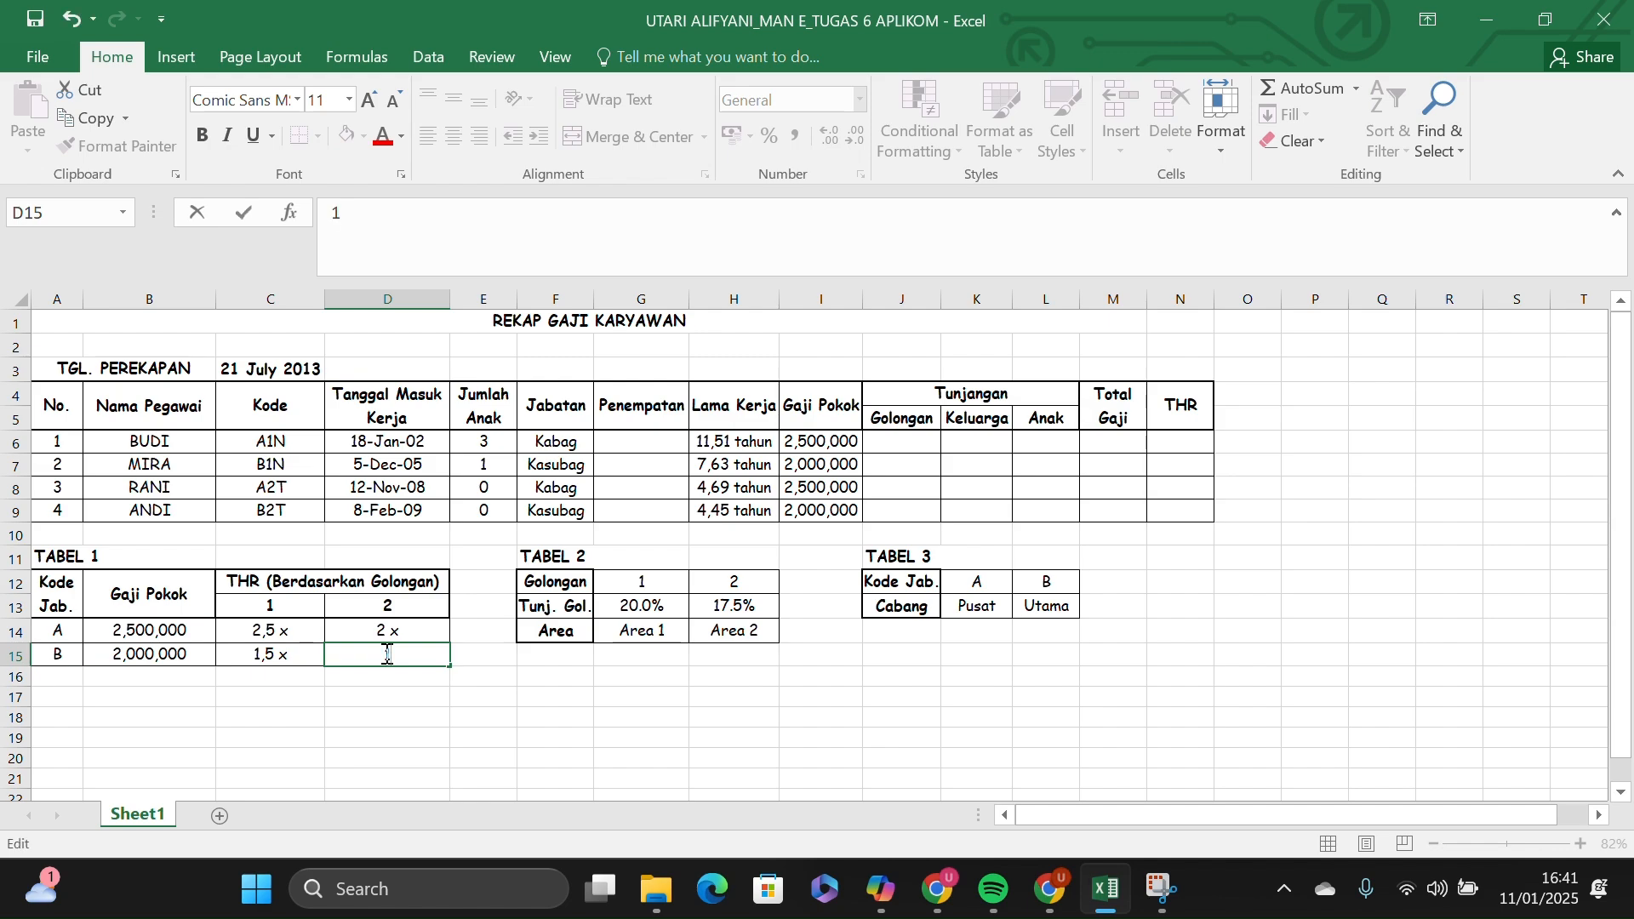
{"action": "type", "text": "1"}
{"action": "key", "text": "Return"}
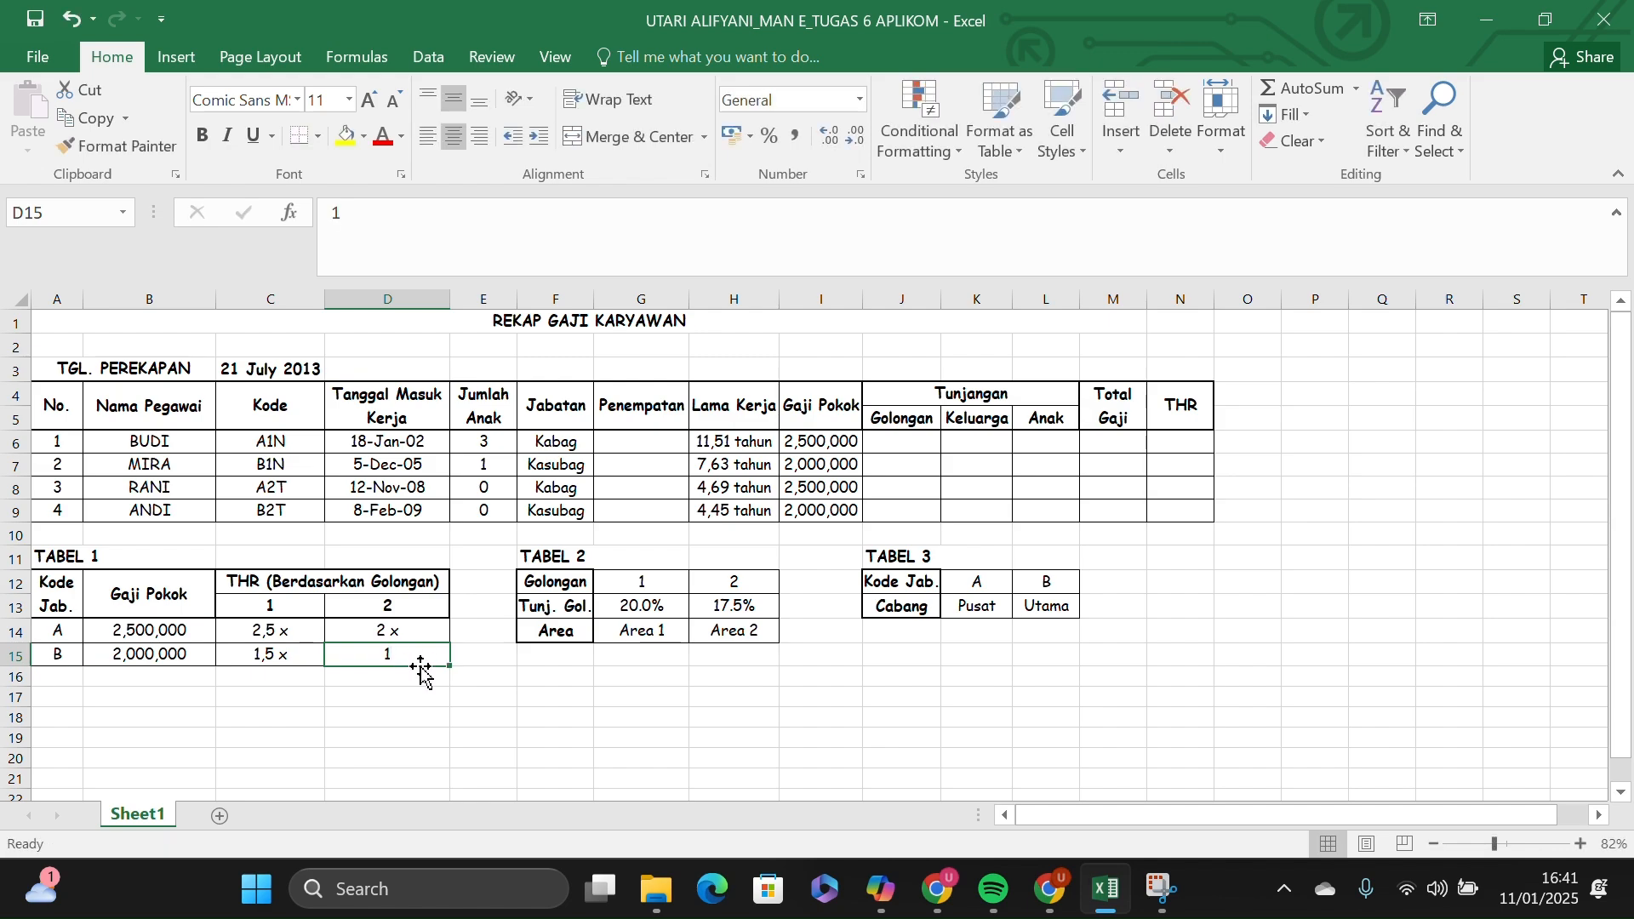
{"action": "left_click", "coordinate": [413, 661]}
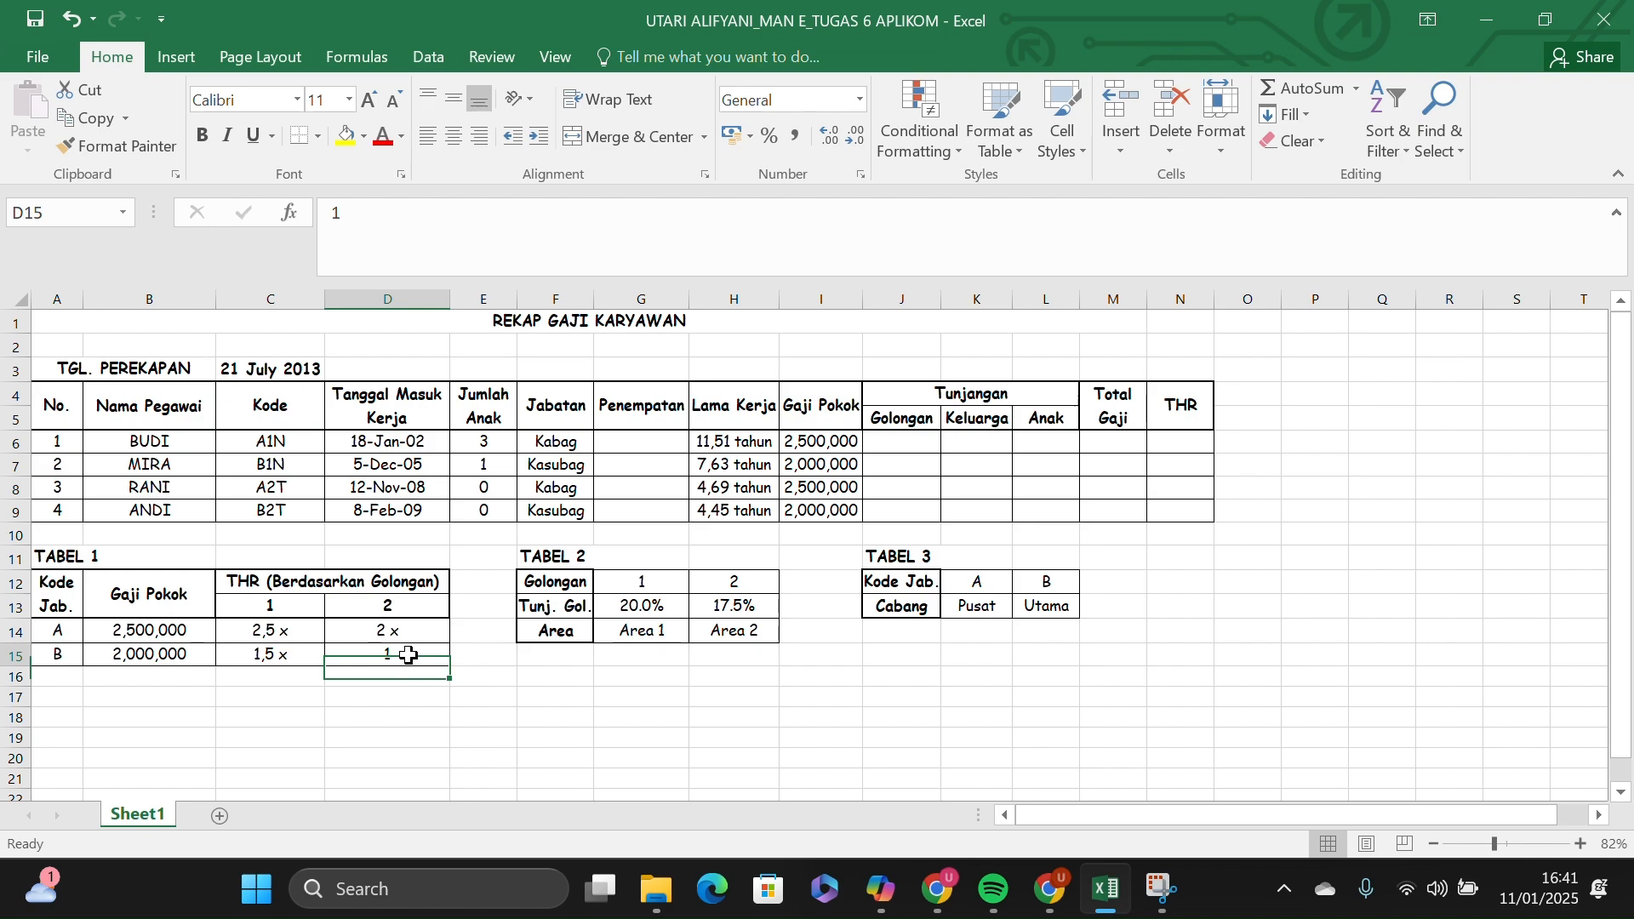
{"action": "right_click", "coordinate": [412, 661]}
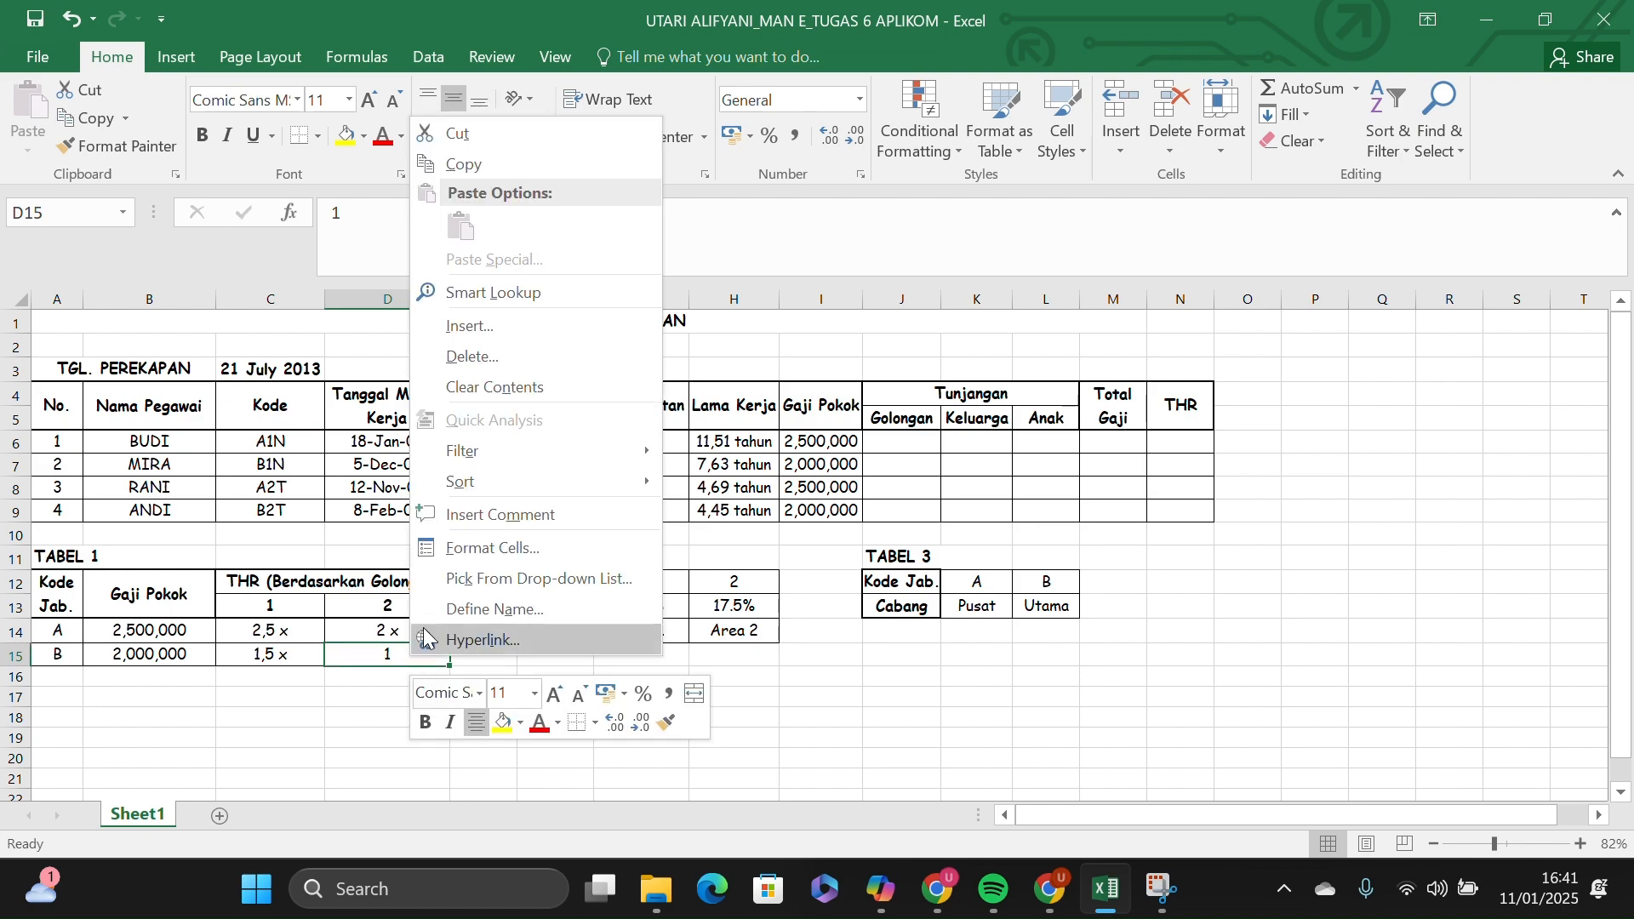
{"action": "left_click", "coordinate": [460, 550]}
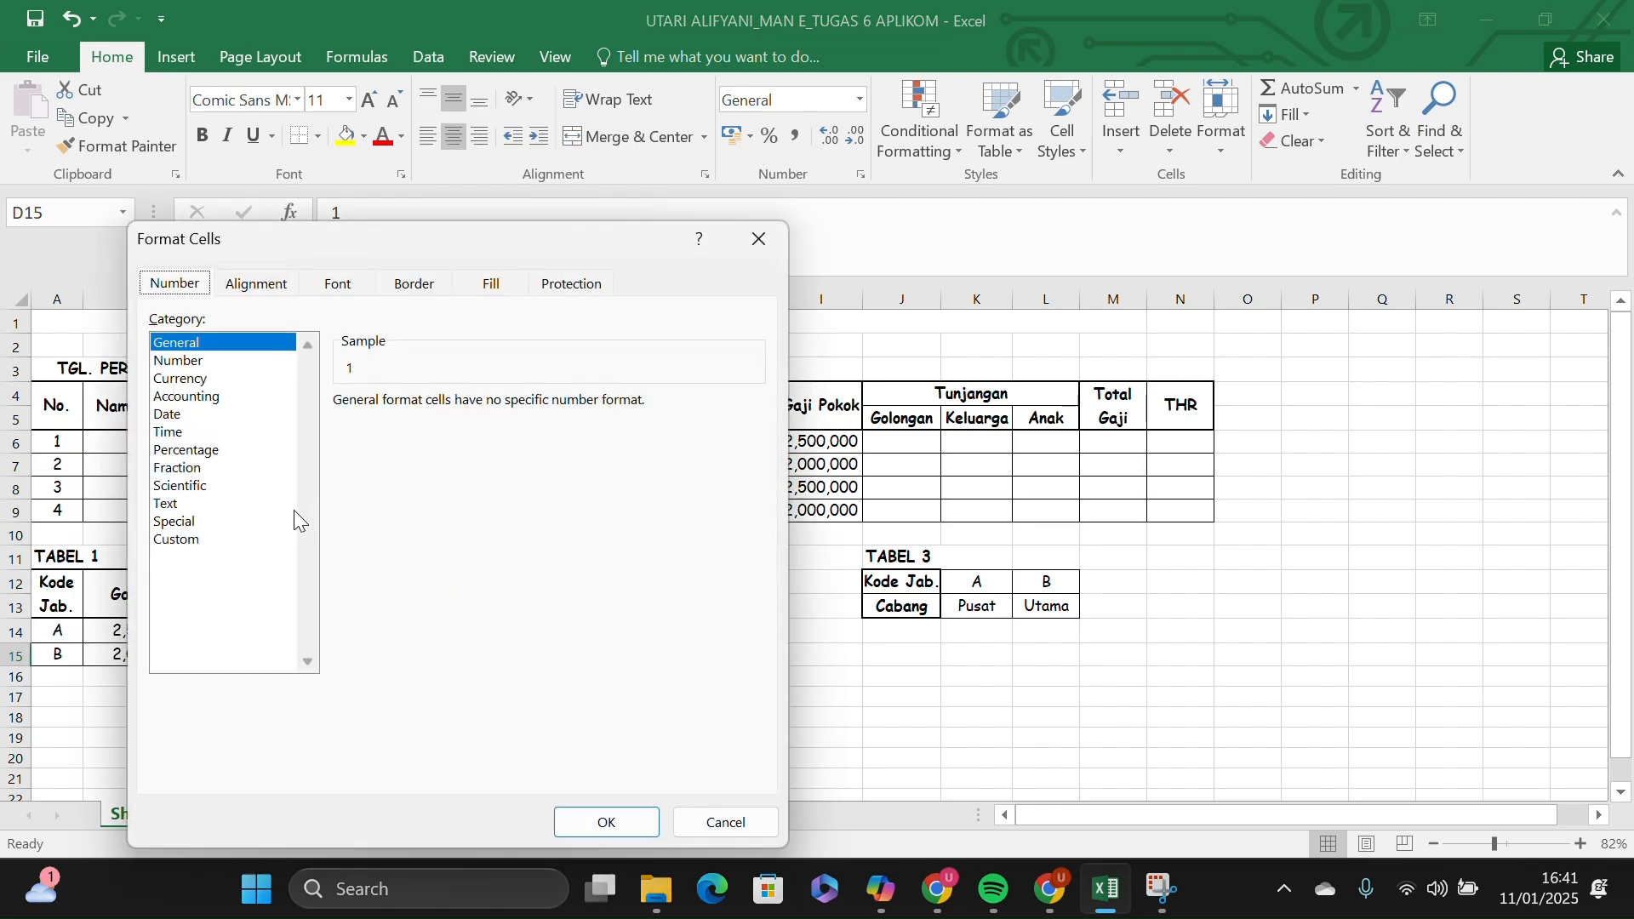
{"action": "left_click", "coordinate": [243, 539]}
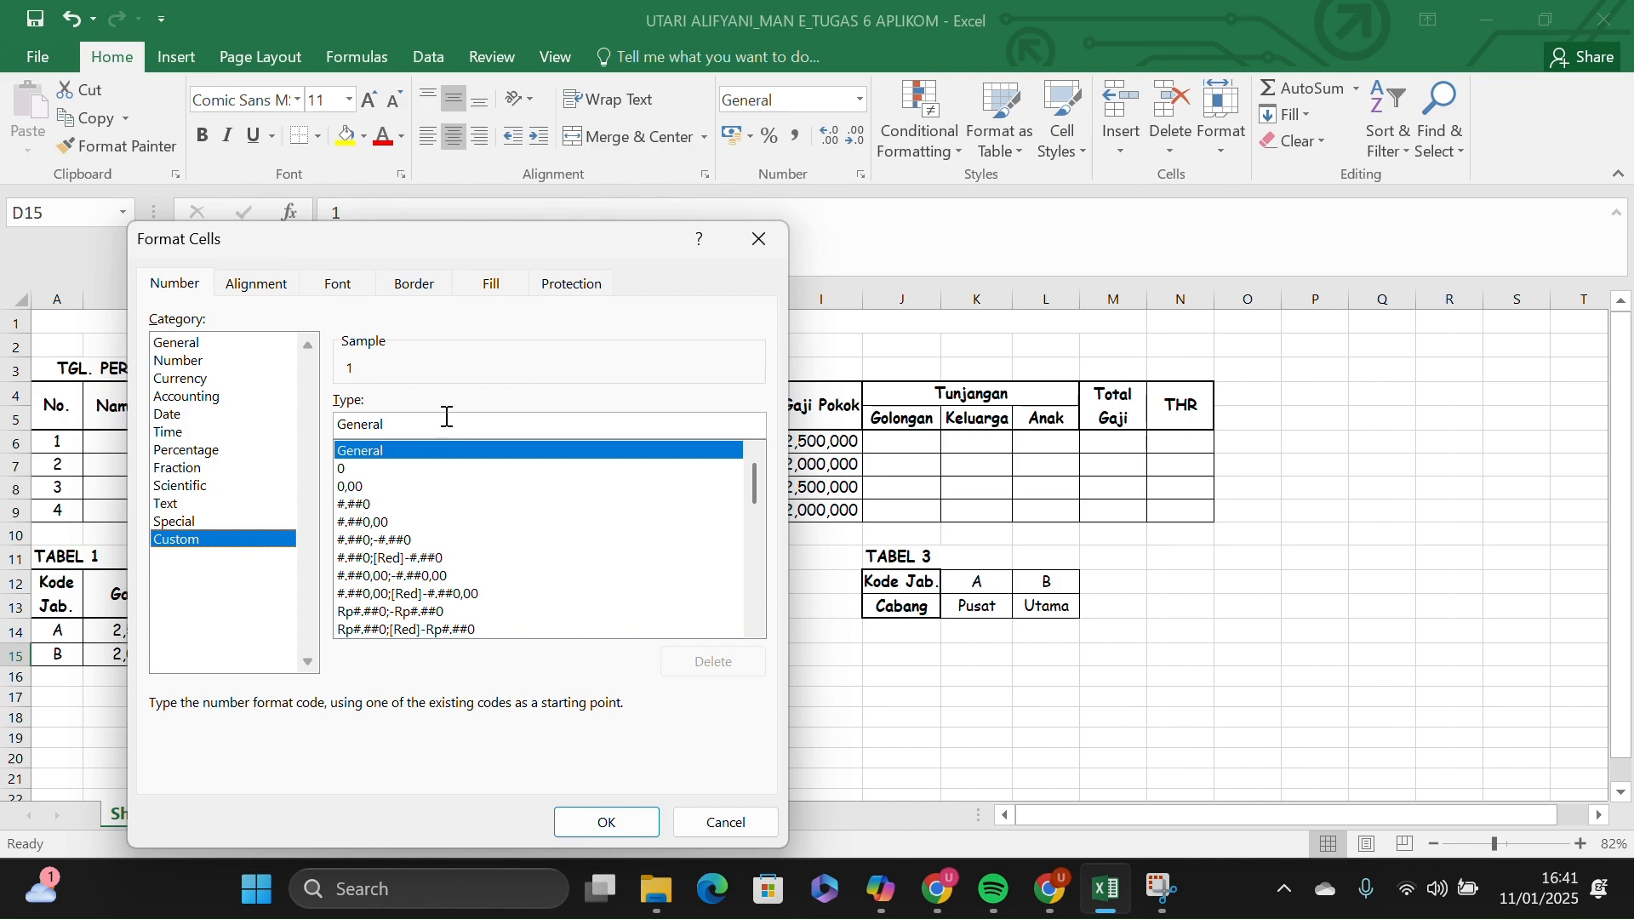
{"action": "left_click", "coordinate": [438, 425]}
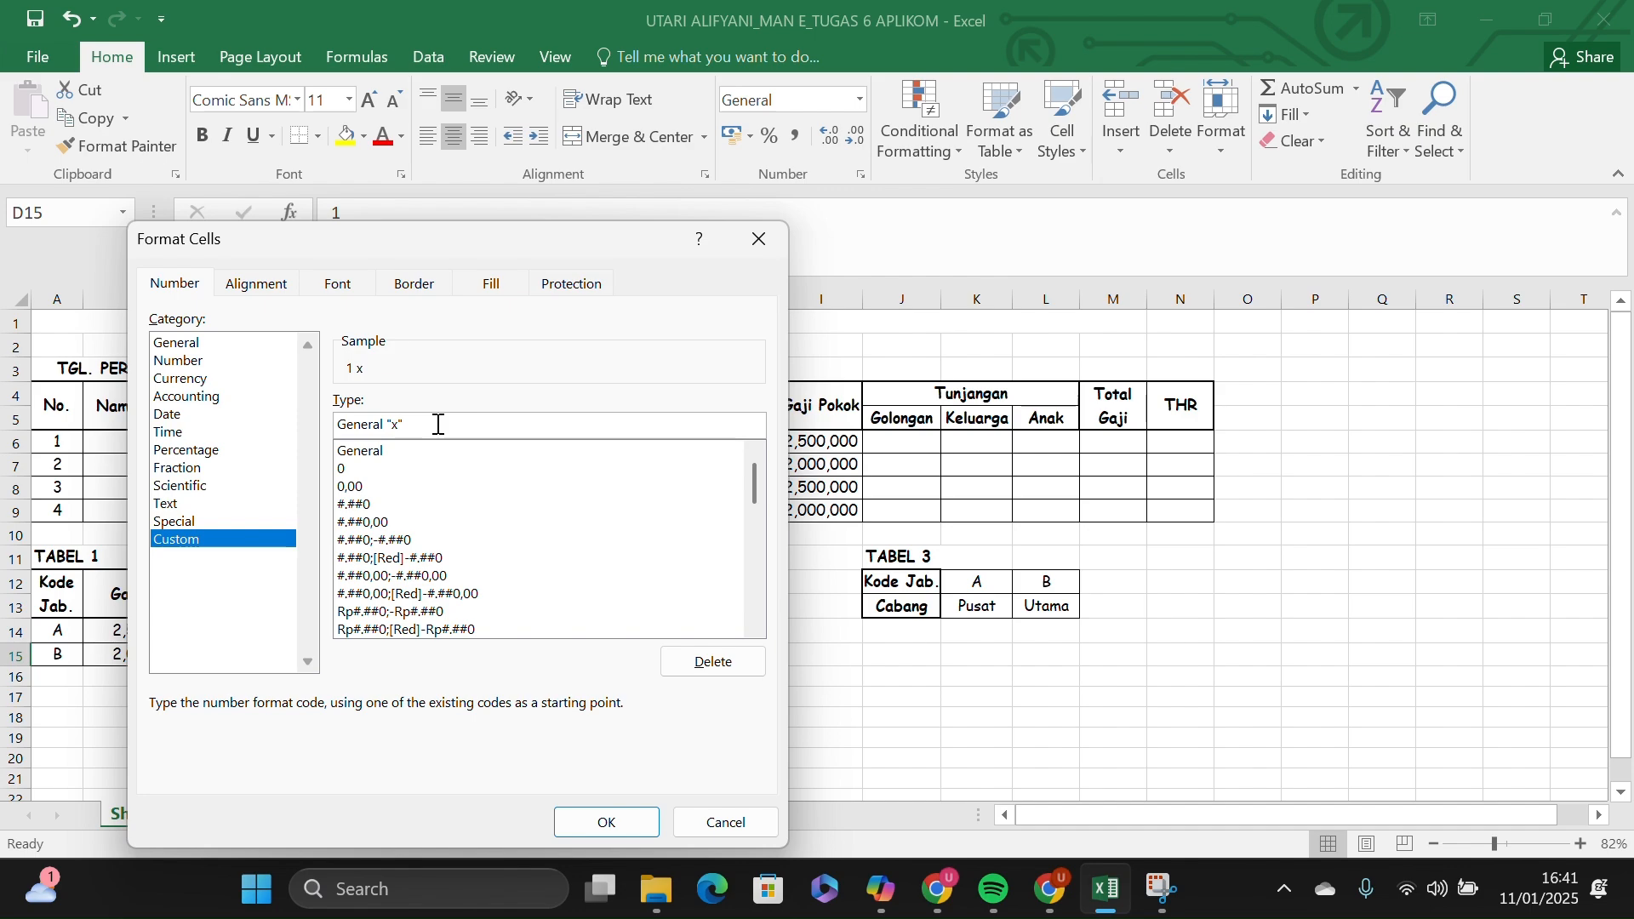
{"action": "left_click", "coordinate": [594, 822]}
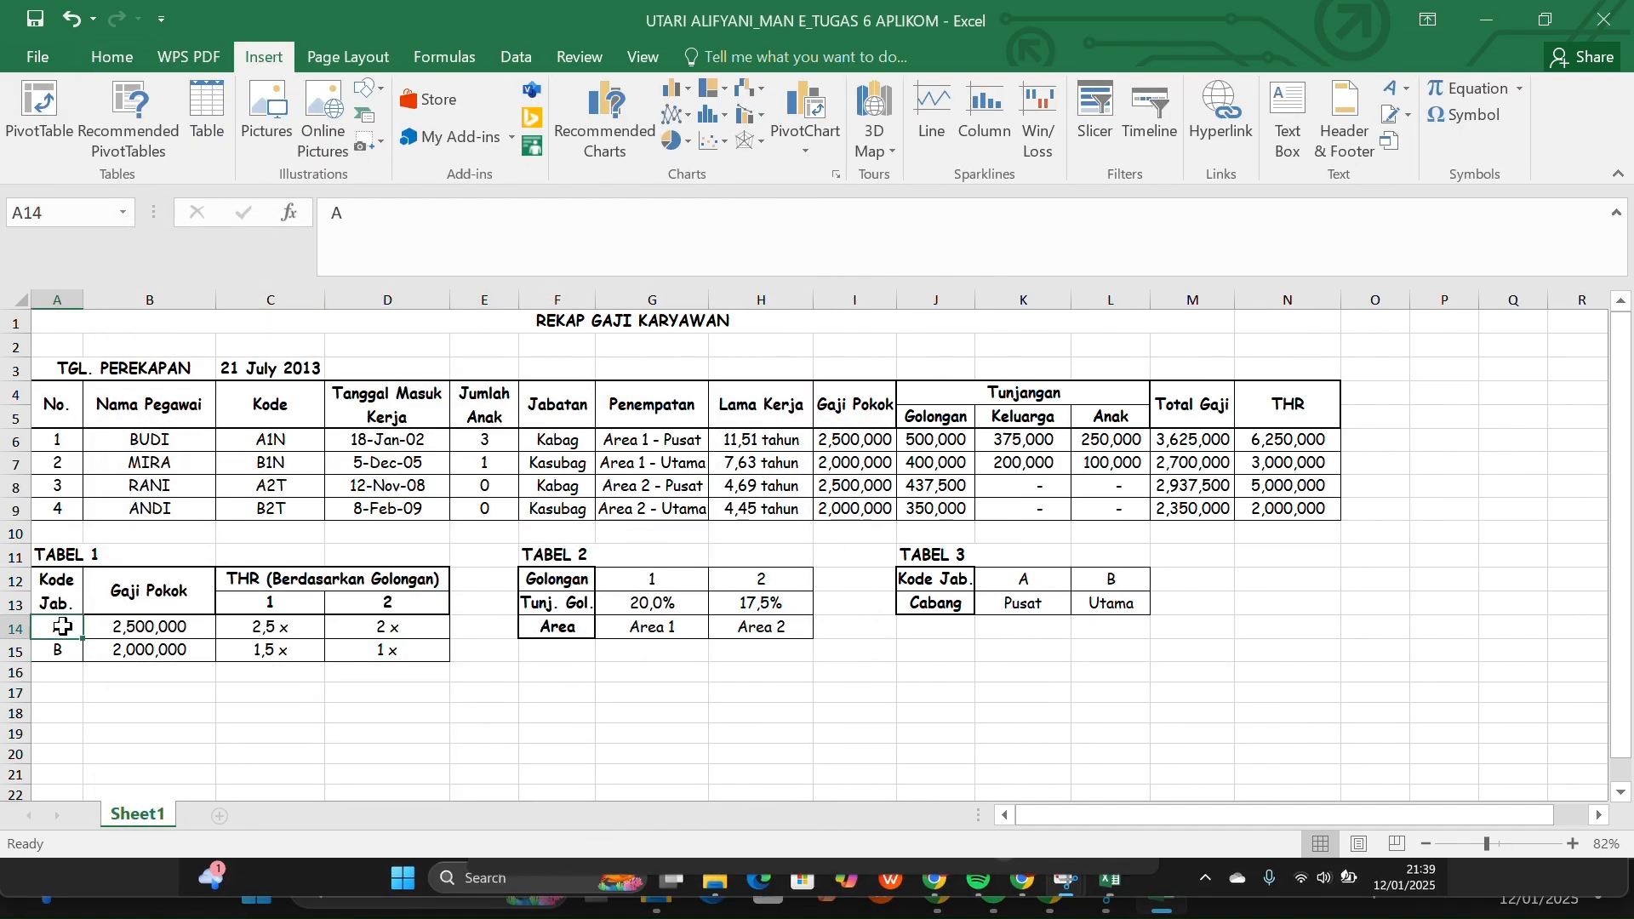
Insert a clustered column chart from the TABEL 1 data rows 14 and 15.
{"action": "left_click_drag", "start_coordinate": [62, 628], "coordinate": [139, 638]}
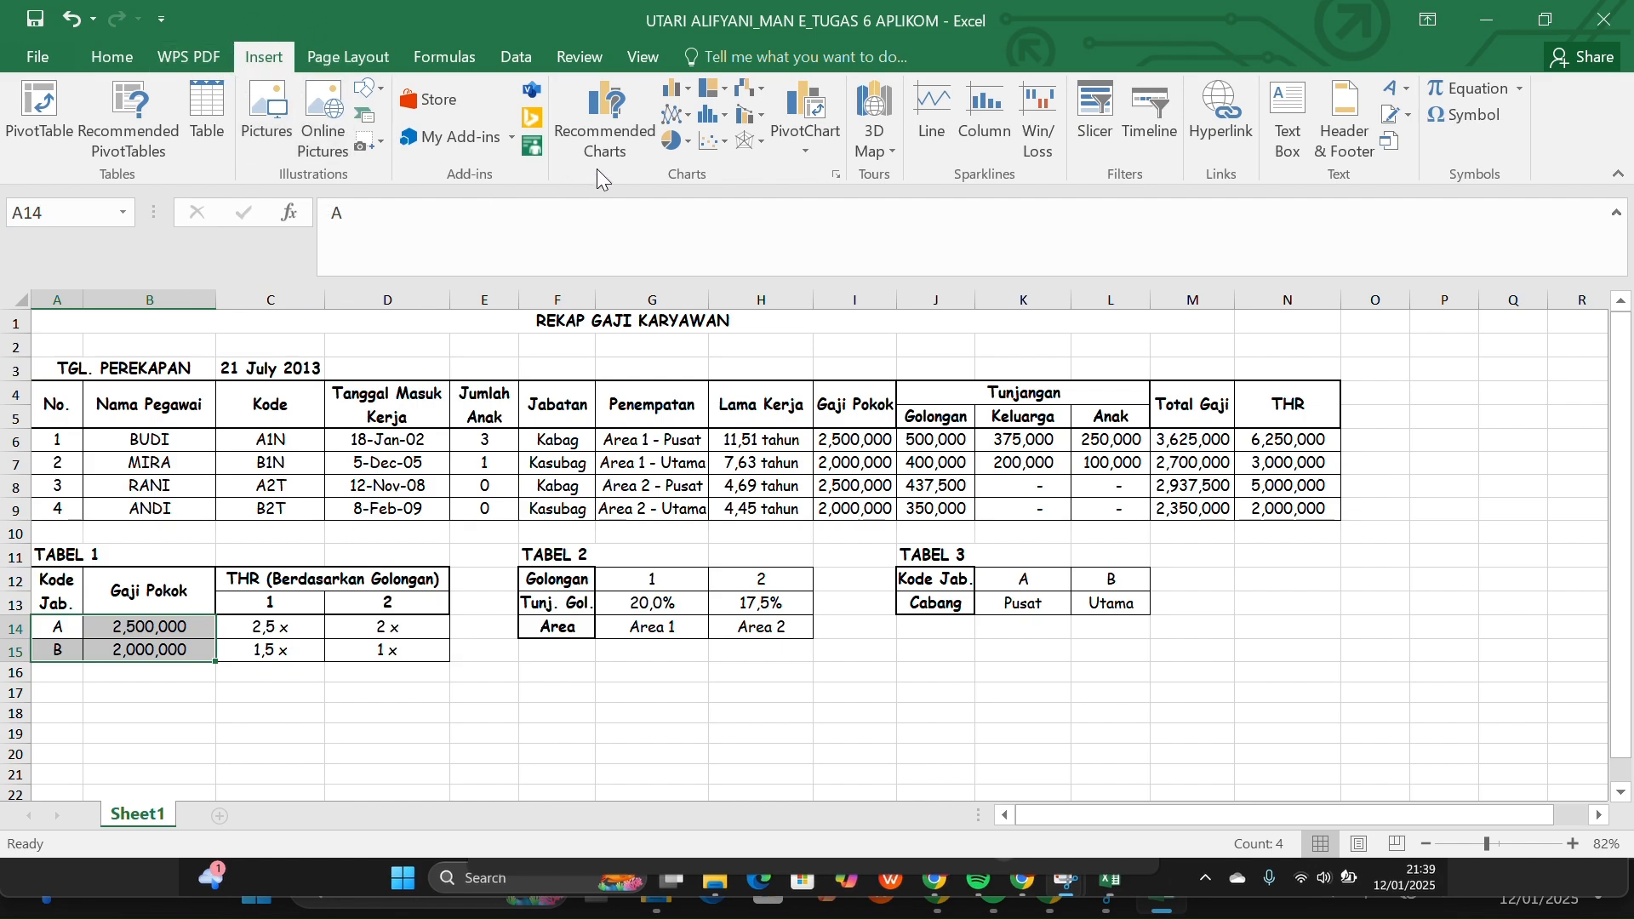
{"action": "left_click", "coordinate": [677, 93]}
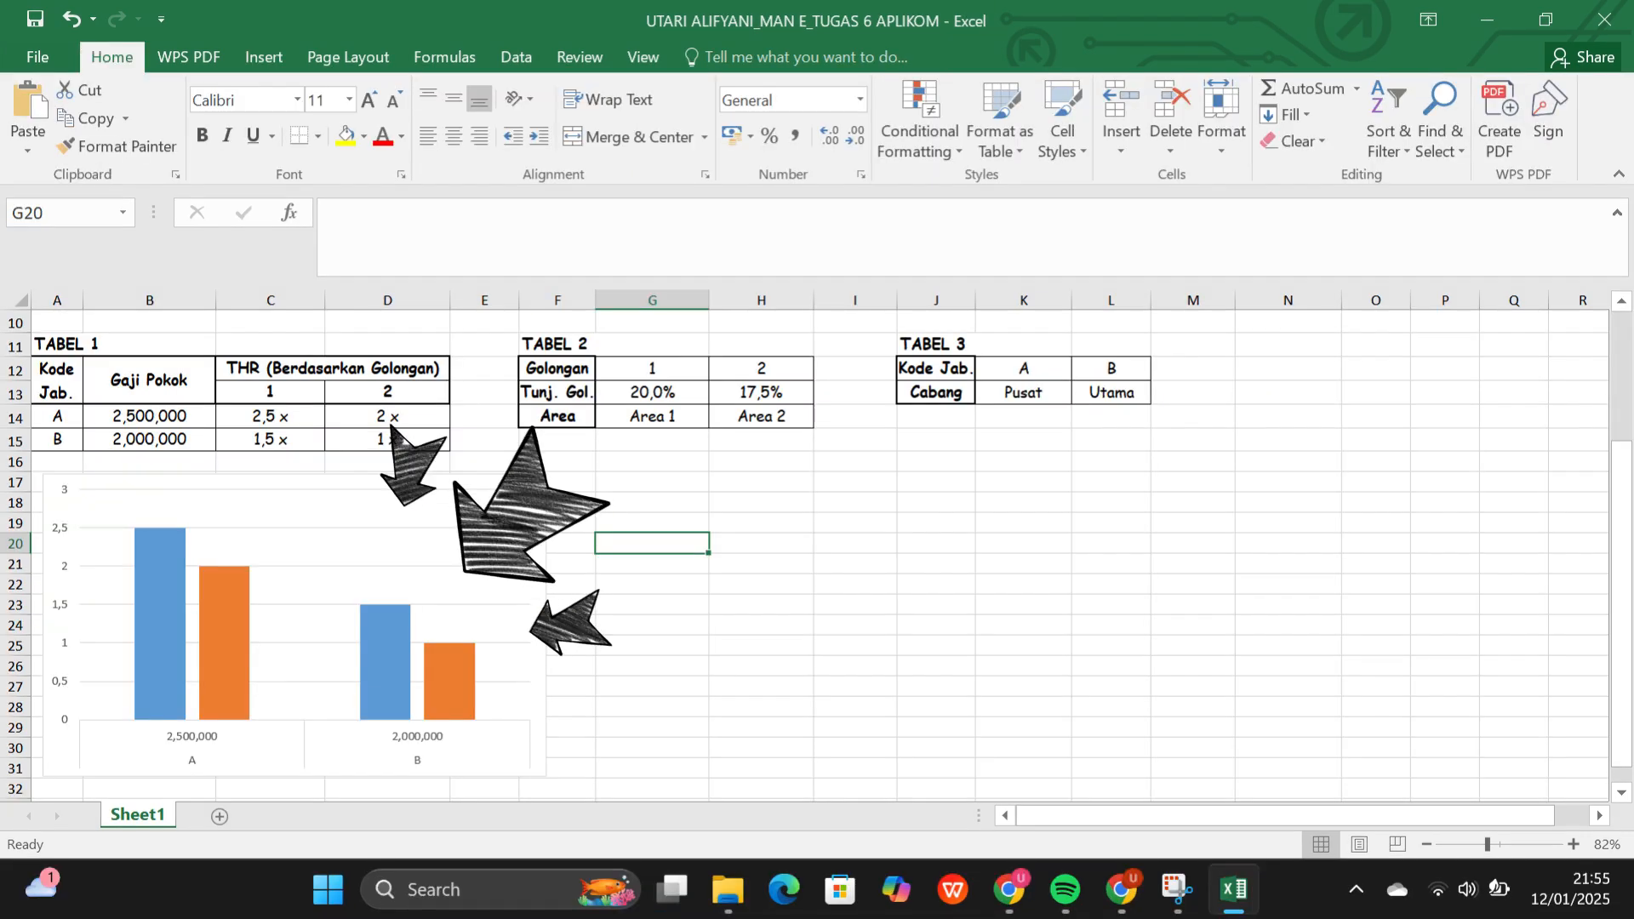